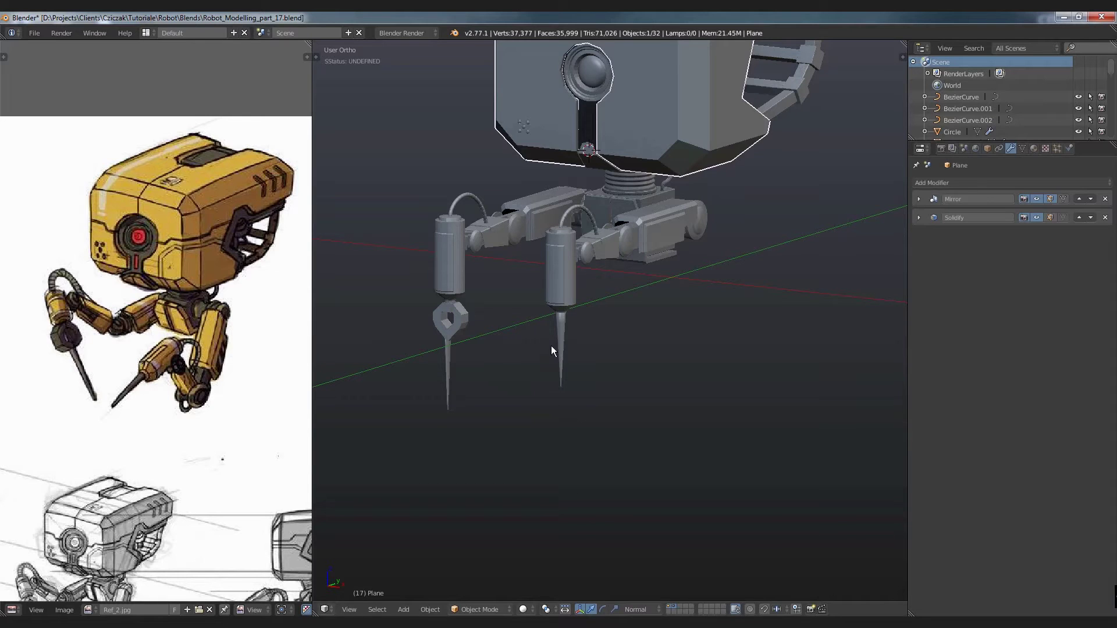
Step: Add a Subdivision Surface modifier to the selected canister
{"action": "right_click", "coordinate": [564, 284]}
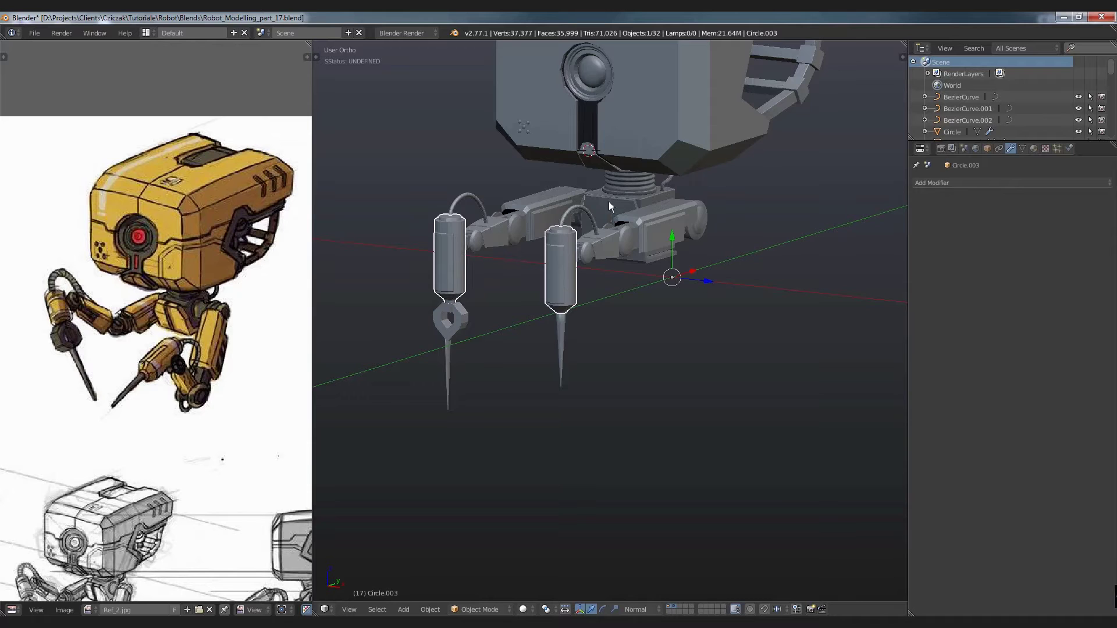
{"action": "middle_click_drag", "start_coordinate": [608, 202], "coordinate": [601, 274], "text": "shift"}
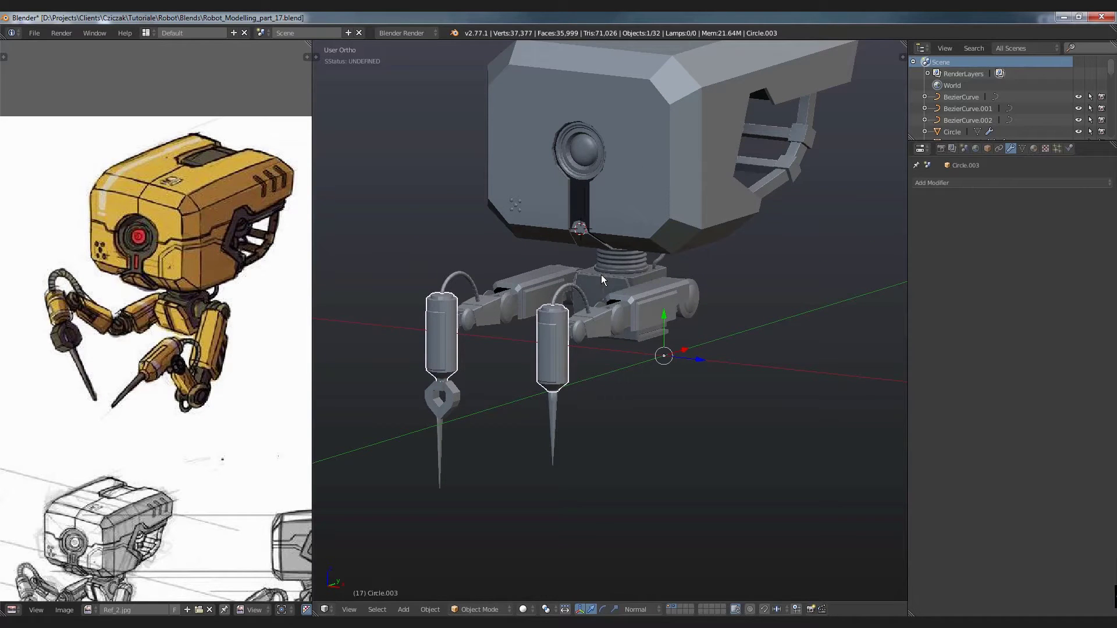
{"action": "scroll", "coordinate": [601, 275], "scroll_direction": "down", "scroll_amount": 1}
{"action": "scroll", "coordinate": [593, 276], "scroll_direction": "down", "scroll_amount": 1}
{"action": "scroll", "coordinate": [565, 352], "scroll_direction": "up", "scroll_amount": 4}
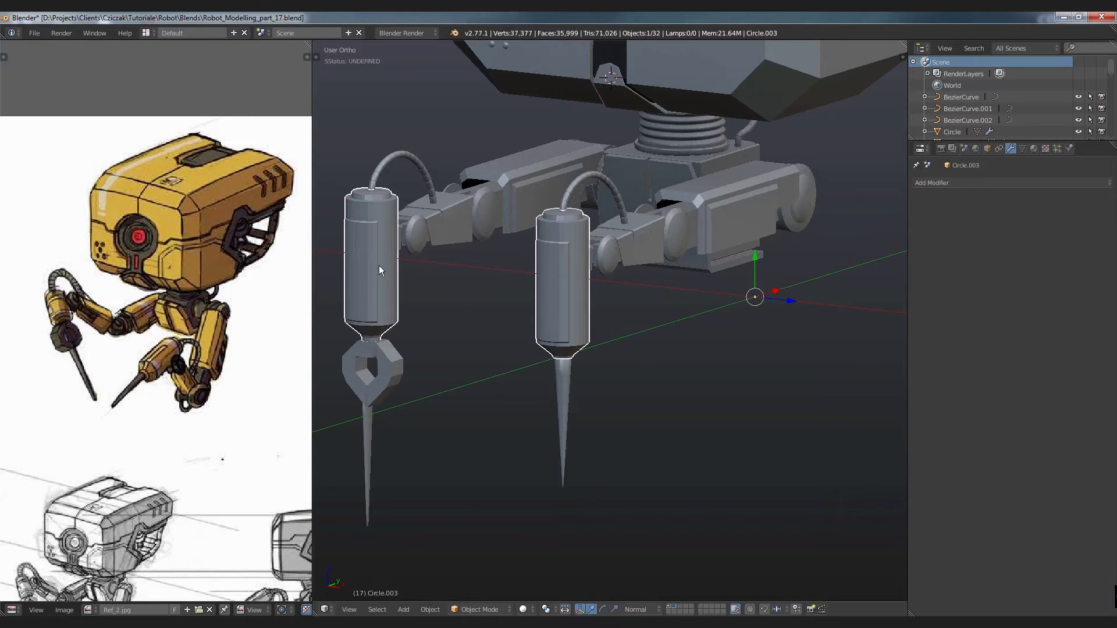
{"action": "key", "text": "Tab"}
{"action": "key", "text": "Tab"}
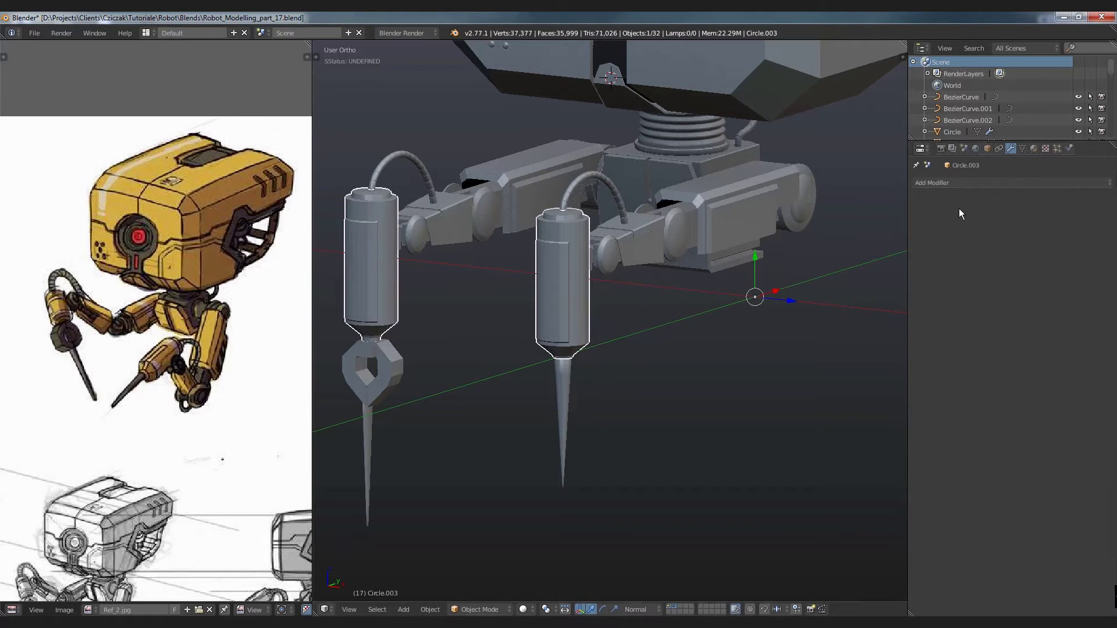
{"action": "left_click", "coordinate": [937, 180]}
{"action": "left_click", "coordinate": [933, 347]}
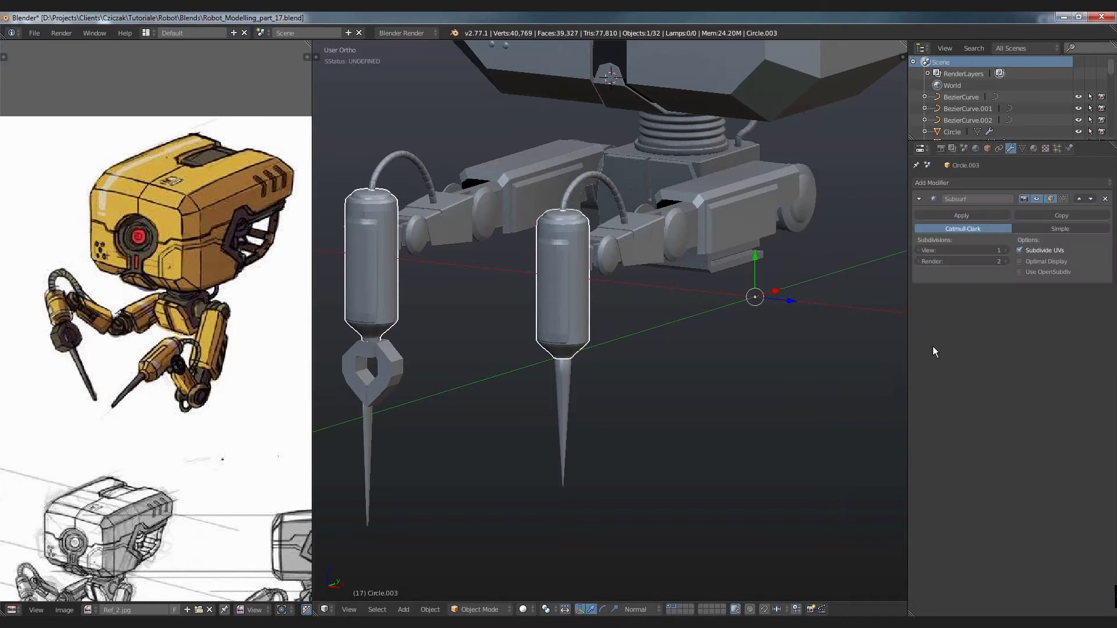
Step: Isolate the two canisters in local view with Numpad / and orbit around them
{"action": "middle_click_drag", "start_coordinate": [580, 260], "coordinate": [666, 208], "text": "shift"}
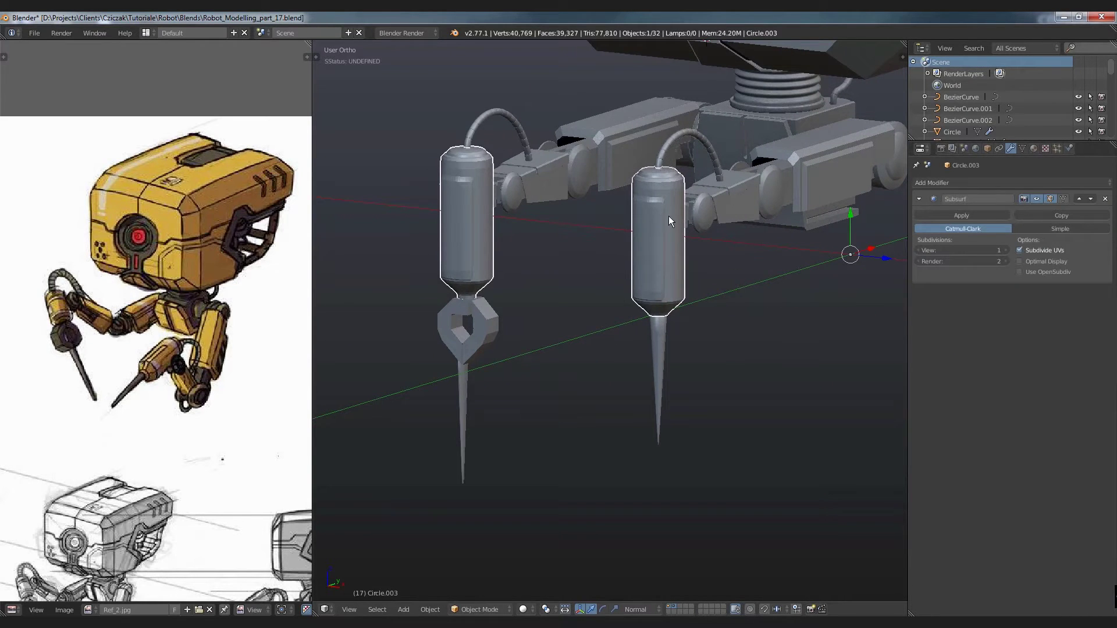
{"action": "key", "text": "KP_Divide"}
{"action": "key", "text": "a"}
{"action": "mouse_move", "coordinate": [787, 212]}
{"action": "middle_mouse_down"}
{"action": "mouse_move", "coordinate": [763, 285]}
{"action": "mouse_move", "coordinate": [723, 270]}
{"action": "middle_mouse_up"}
Step: Enter Edit Mode and inspect the canister top's edge loops in wireframe, then return to solid
{"action": "key", "text": "Tab"}
{"action": "scroll", "coordinate": [722, 230], "scroll_direction": "up", "scroll_amount": 3}
{"action": "scroll", "coordinate": [722, 230], "scroll_direction": "up", "scroll_amount": 3}
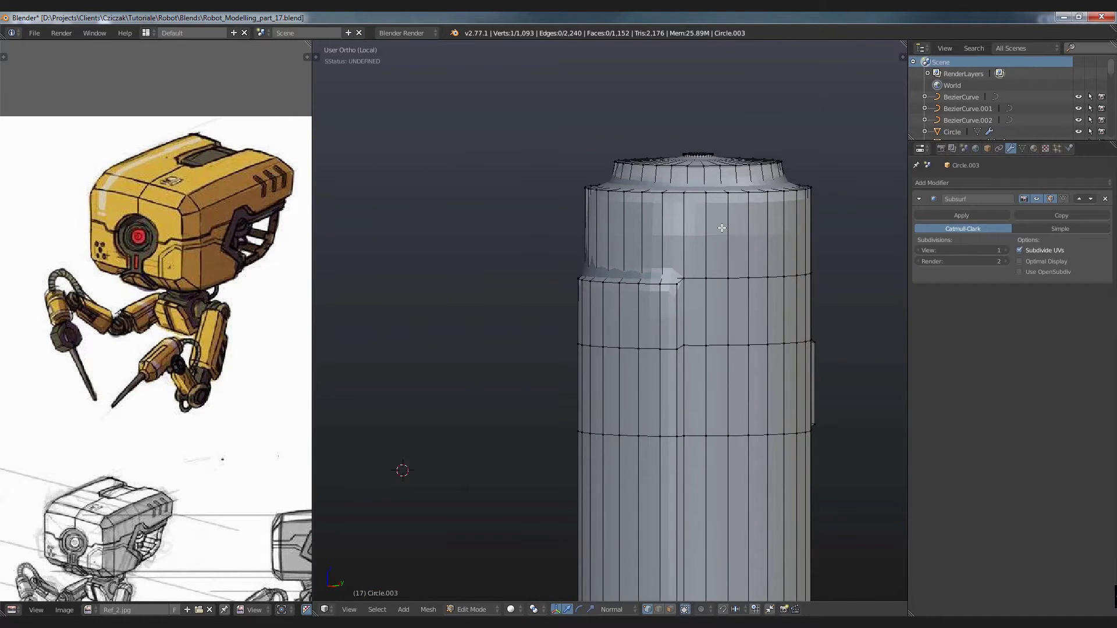
{"action": "scroll", "coordinate": [722, 230], "scroll_direction": "up", "scroll_amount": 2}
{"action": "middle_click_drag", "start_coordinate": [614, 204], "coordinate": [566, 252]}
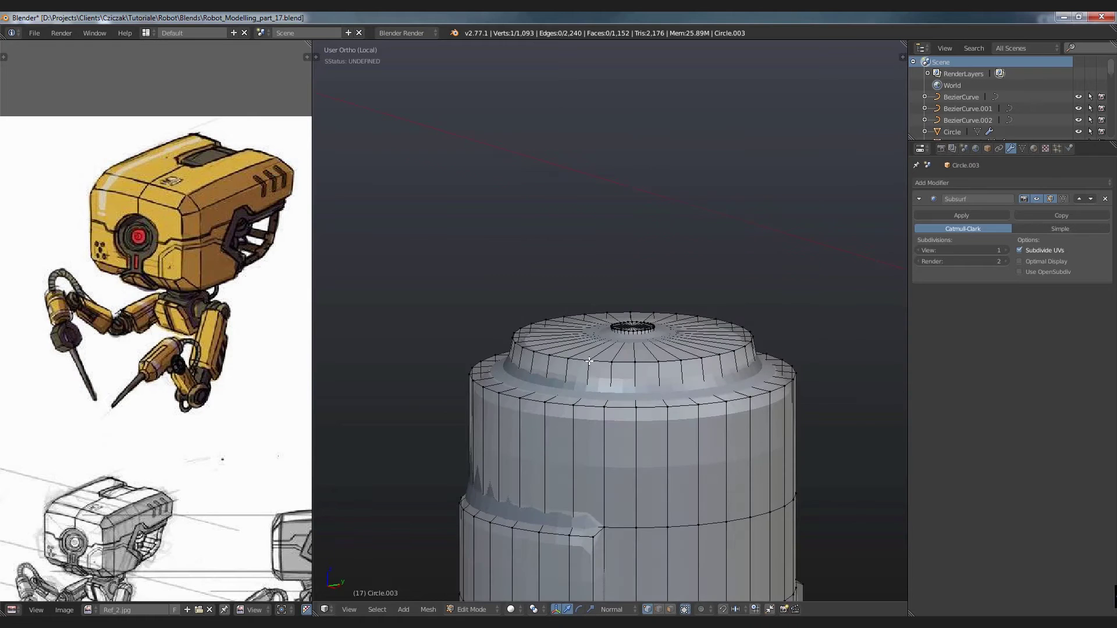
{"action": "scroll", "coordinate": [565, 252], "scroll_direction": "up", "scroll_amount": 1}
{"action": "scroll", "coordinate": [566, 252], "scroll_direction": "up", "scroll_amount": 2}
{"action": "key", "text": "z"}
{"action": "key", "text": "z"}
{"action": "key", "text": "z"}
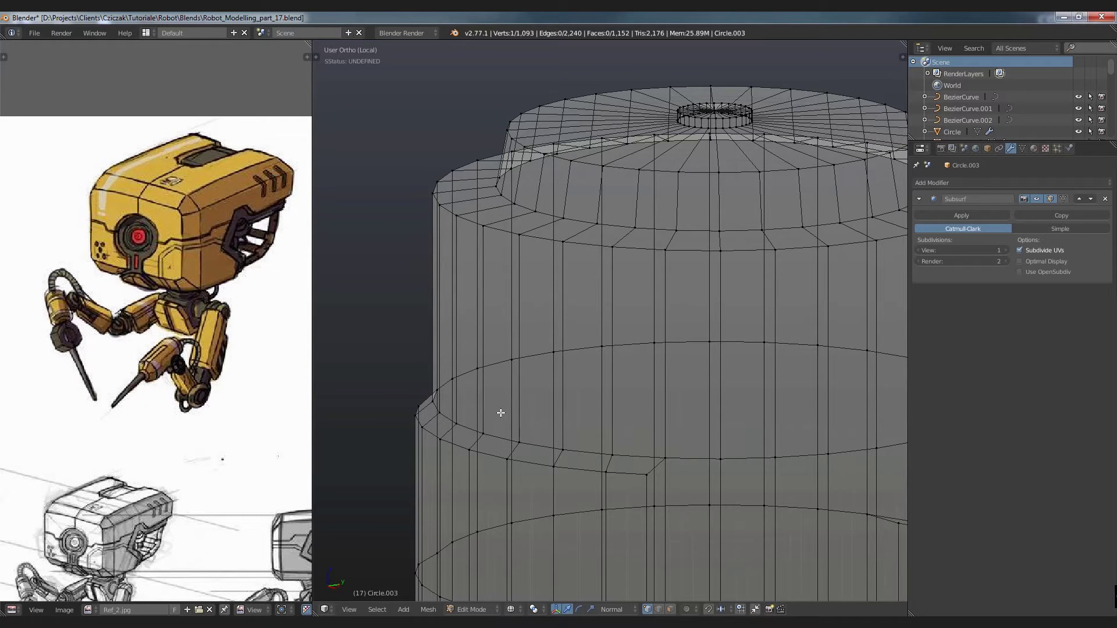
{"action": "key", "text": "z"}
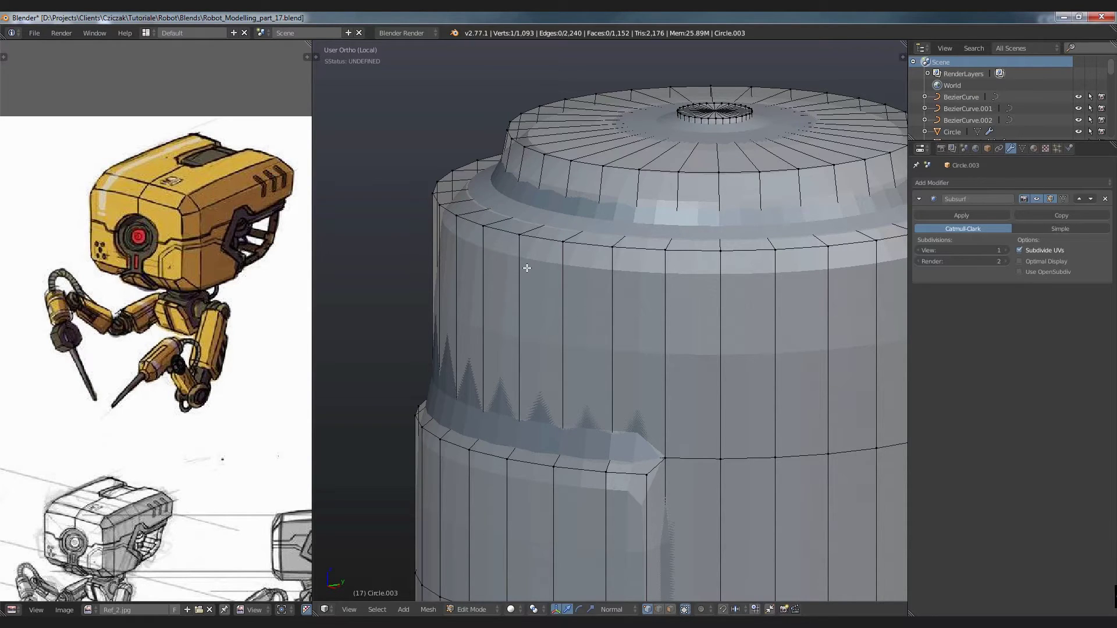
Step: Add a support loop just below the canister body's top rim
{"action": "key", "text": "ctrl+r"}
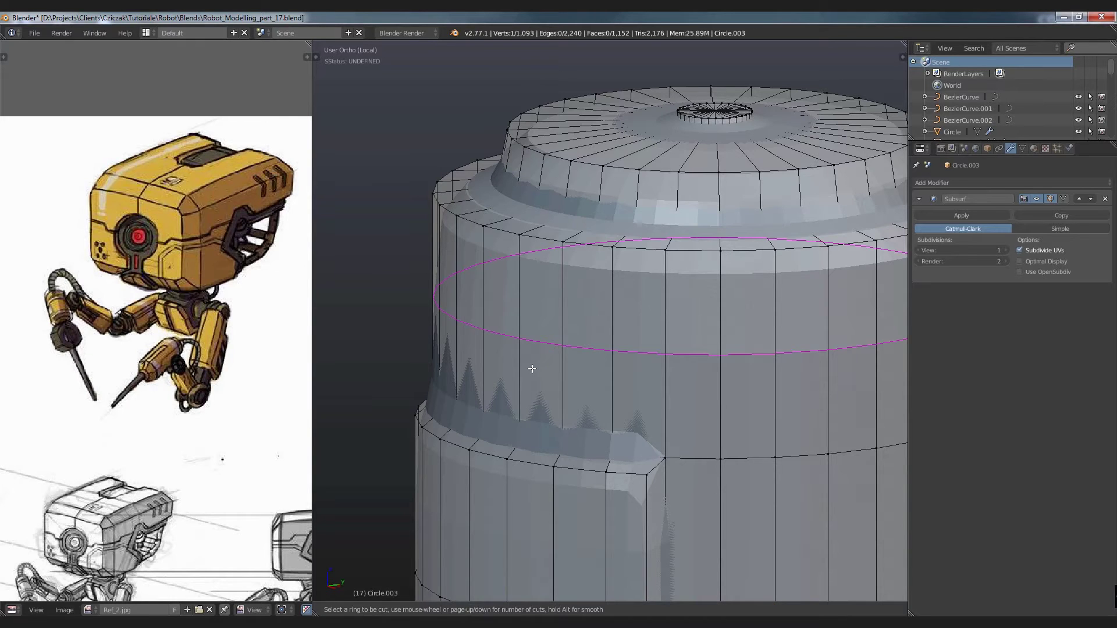
{"action": "left_click", "coordinate": [529, 340]}
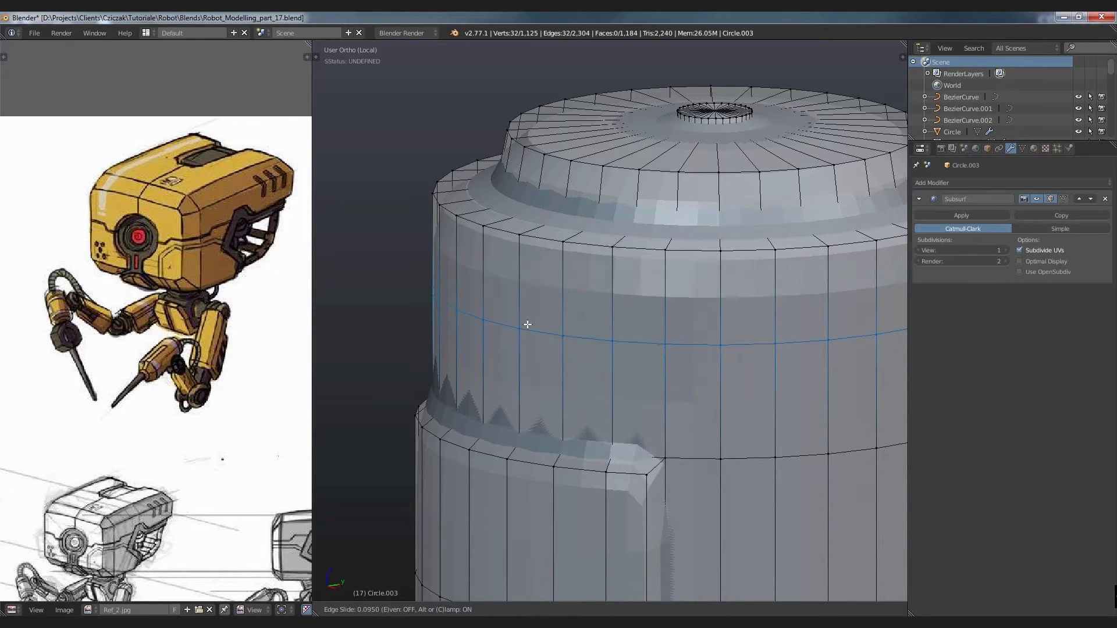
{"action": "left_click", "coordinate": [524, 246]}
{"action": "key", "text": "a"}
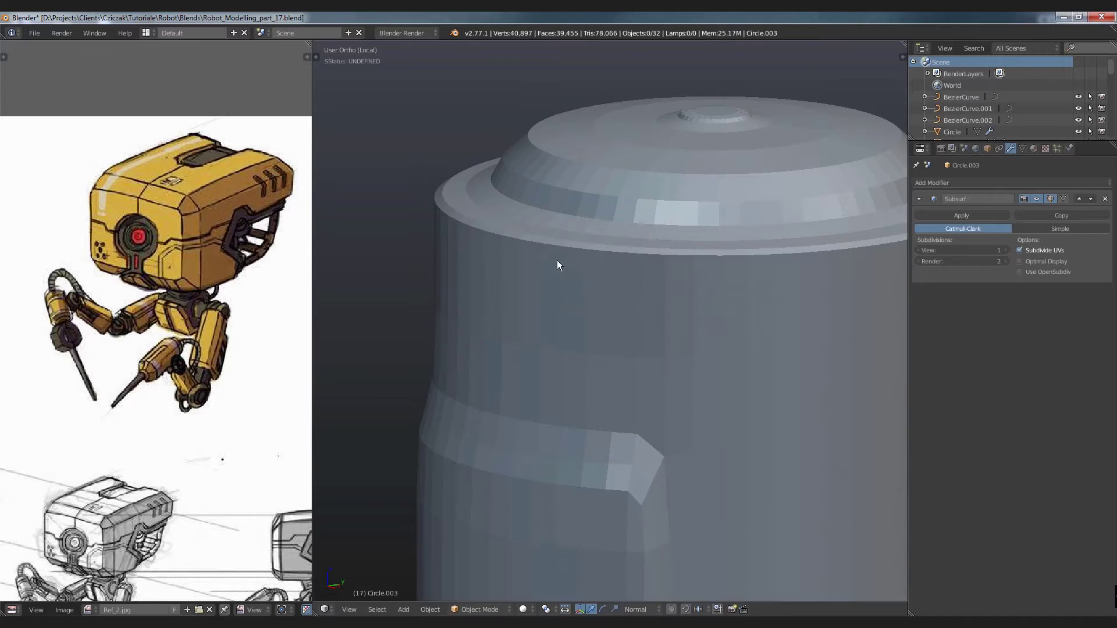
{"action": "scroll", "coordinate": [558, 264], "scroll_direction": "down", "scroll_amount": 5}
{"action": "middle_click_drag", "start_coordinate": [598, 274], "coordinate": [588, 314], "text": "shift"}
{"action": "scroll", "coordinate": [569, 325], "scroll_direction": "up", "scroll_amount": 3}
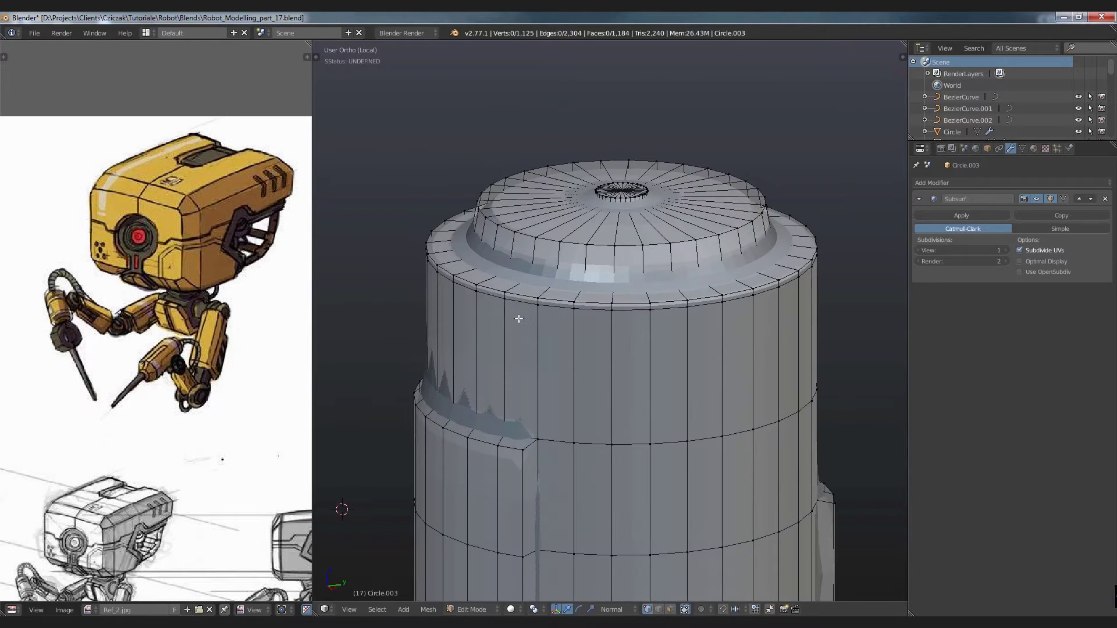
{"action": "scroll", "coordinate": [487, 283], "scroll_direction": "up", "scroll_amount": 3}
Step: Add a second loop at the rim and slide it slightly upward
{"action": "key", "text": "ctrl+r"}
{"action": "left_click", "coordinate": [480, 277]}
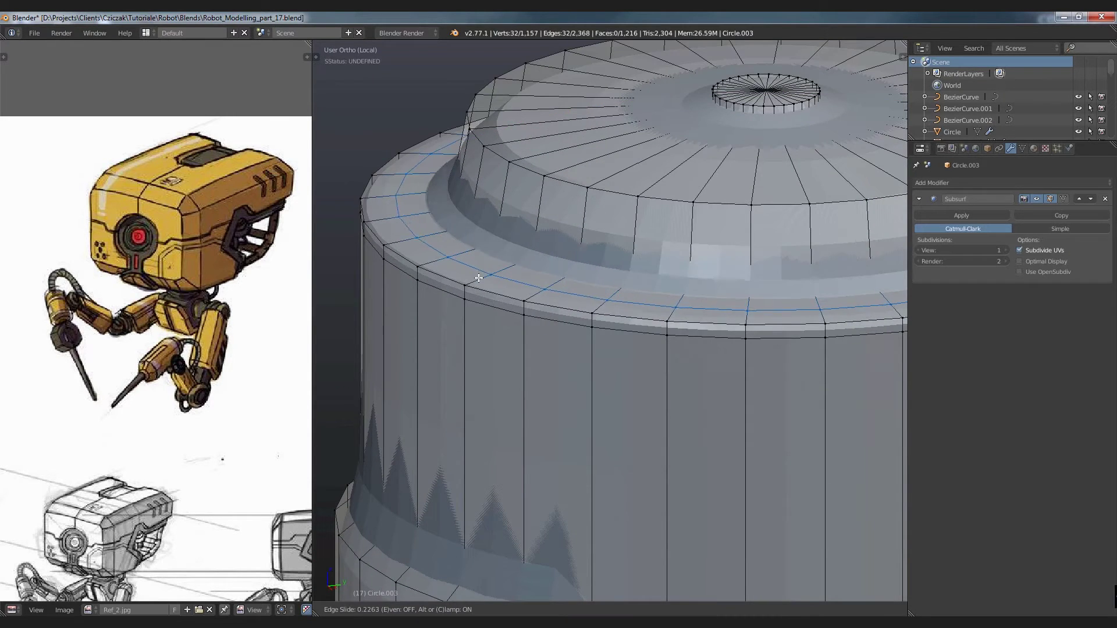
{"action": "left_click", "coordinate": [462, 280]}
{"action": "key", "text": "a"}
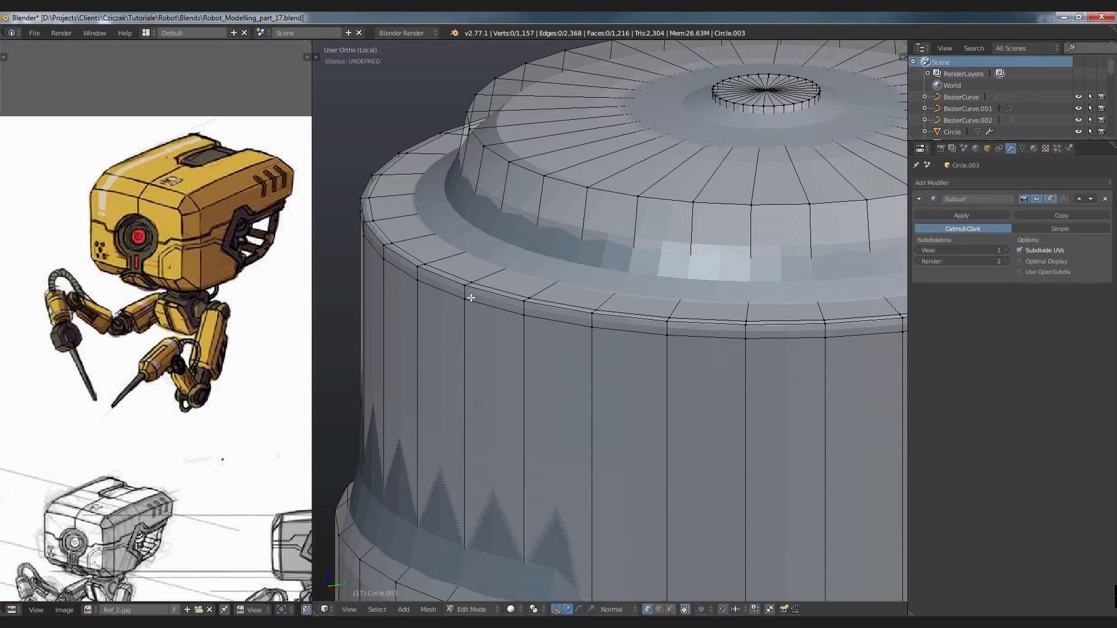
{"action": "left_click", "coordinate": [478, 303], "text": "alt"}
{"action": "key", "text": "g"}
{"action": "key", "text": "g"}
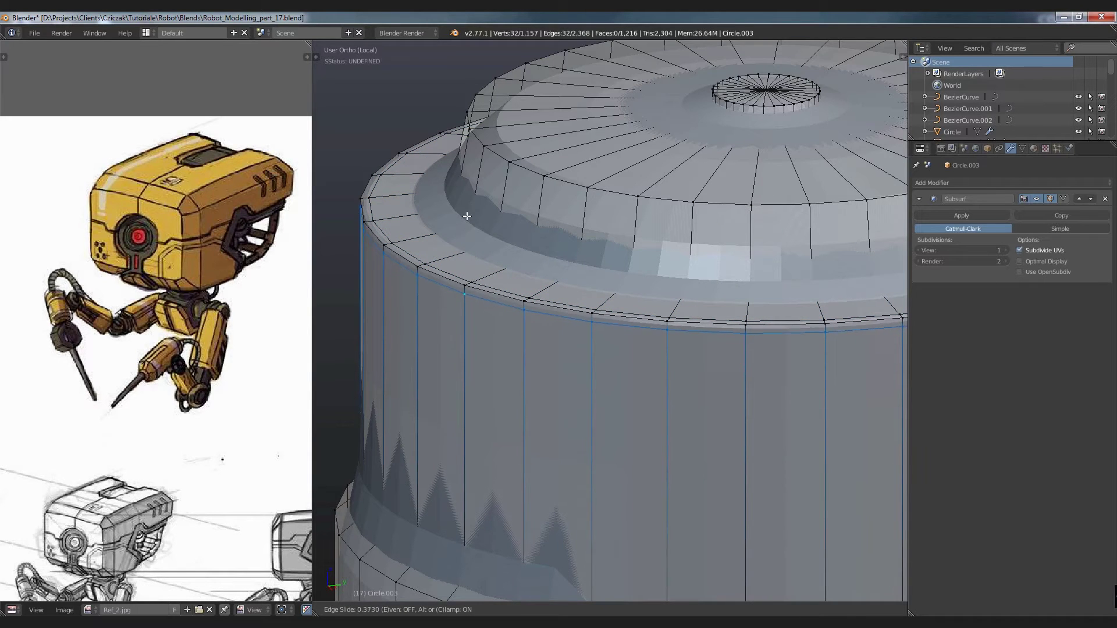
{"action": "left_click", "coordinate": [506, 315]}
{"action": "key", "text": "a"}
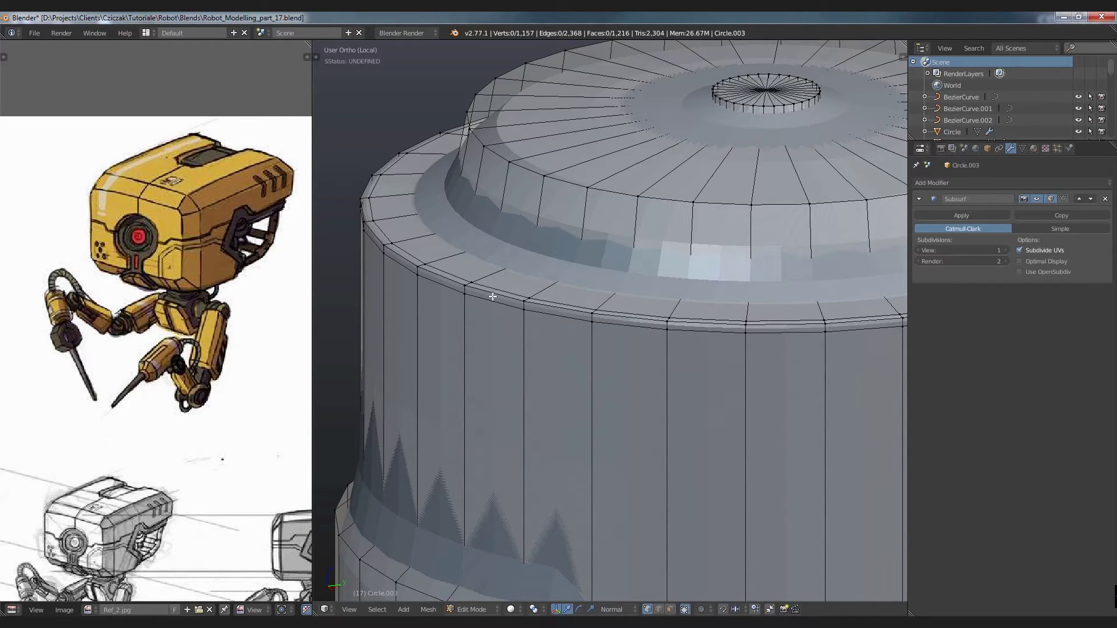
{"action": "scroll", "coordinate": [493, 299], "scroll_direction": "down", "scroll_amount": 5}
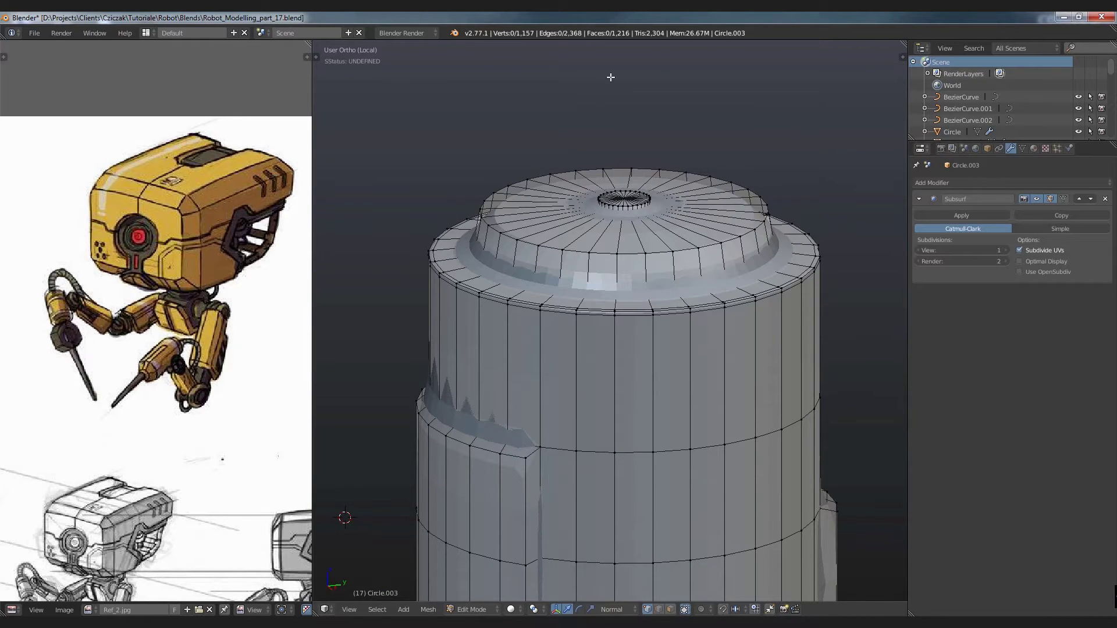
{"action": "scroll", "coordinate": [504, 299], "scroll_direction": "up", "scroll_amount": 2}
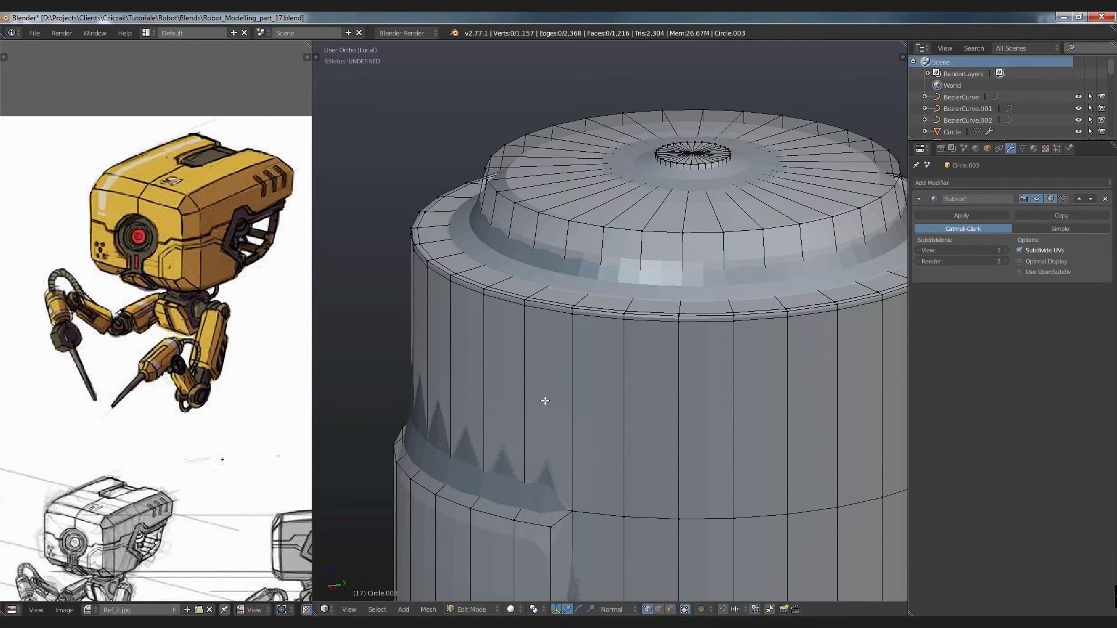
Step: Add a support loop near the top cap's upper edge
{"action": "scroll", "coordinate": [494, 263], "scroll_direction": "up", "scroll_amount": 1}
{"action": "scroll", "coordinate": [480, 272], "scroll_direction": "up", "scroll_amount": 1}
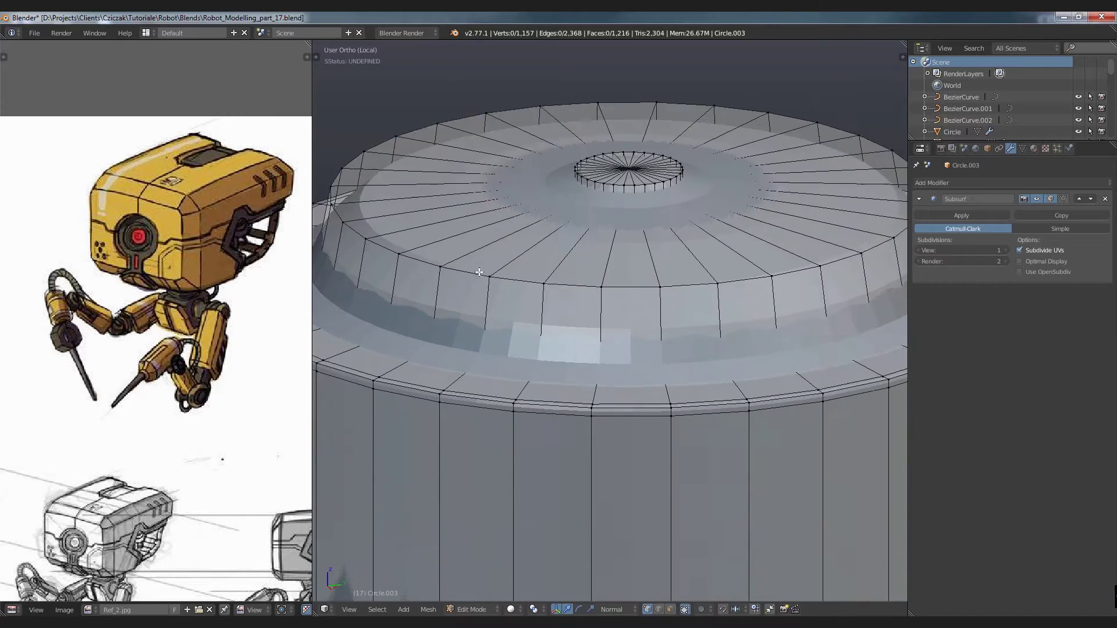
{"action": "scroll", "coordinate": [448, 333], "scroll_direction": "up", "scroll_amount": 1}
{"action": "middle_click_drag", "start_coordinate": [448, 333], "coordinate": [538, 260], "text": "shift"}
{"action": "key", "text": "ctrl+r"}
{"action": "left_click", "coordinate": [581, 265]}
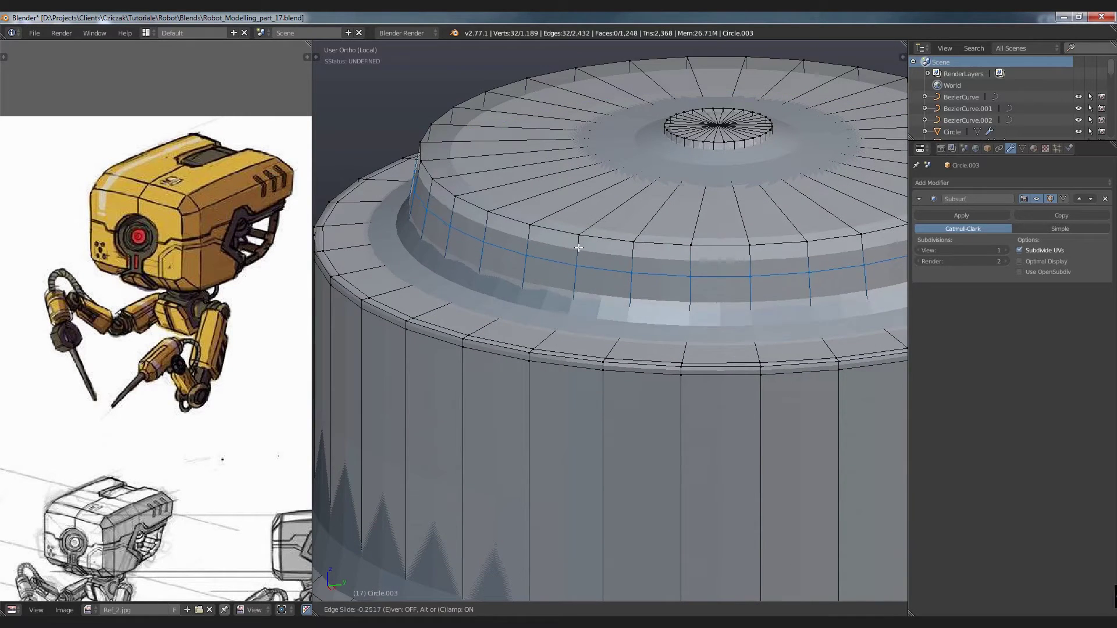
{"action": "left_click", "coordinate": [580, 227]}
Step: Add a second cap loop near its lower edge and return to Object Mode
{"action": "key", "text": "ctrl+r"}
{"action": "left_click", "coordinate": [584, 260]}
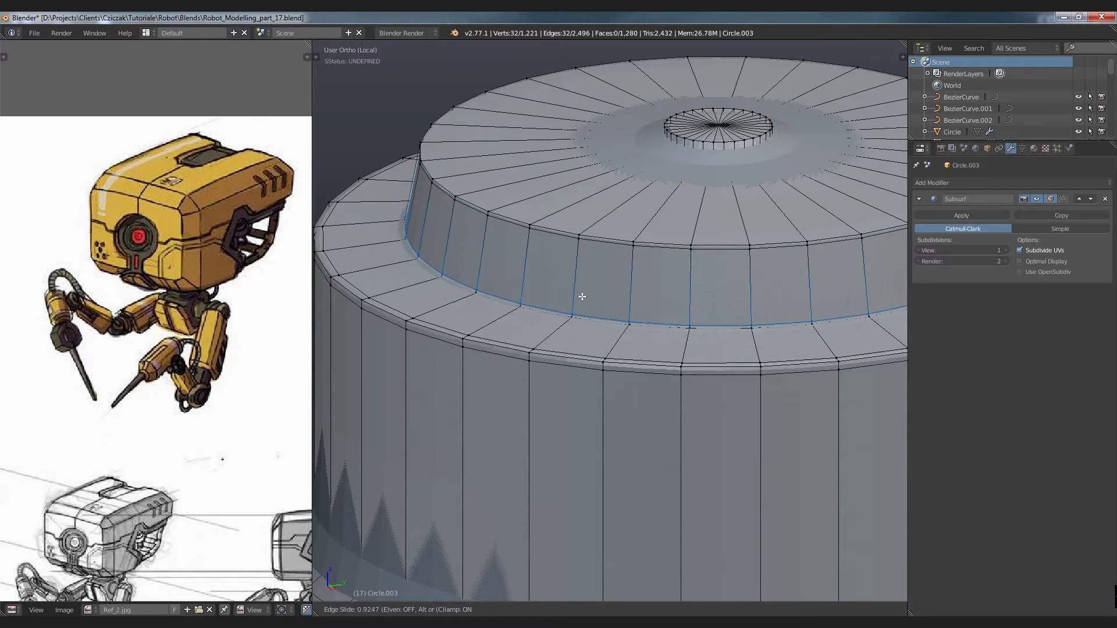
{"action": "left_click", "coordinate": [582, 292]}
{"action": "key", "text": "a"}
{"action": "key", "text": "Tab"}
{"action": "key", "text": "Tab"}
{"action": "key", "text": "Tab"}
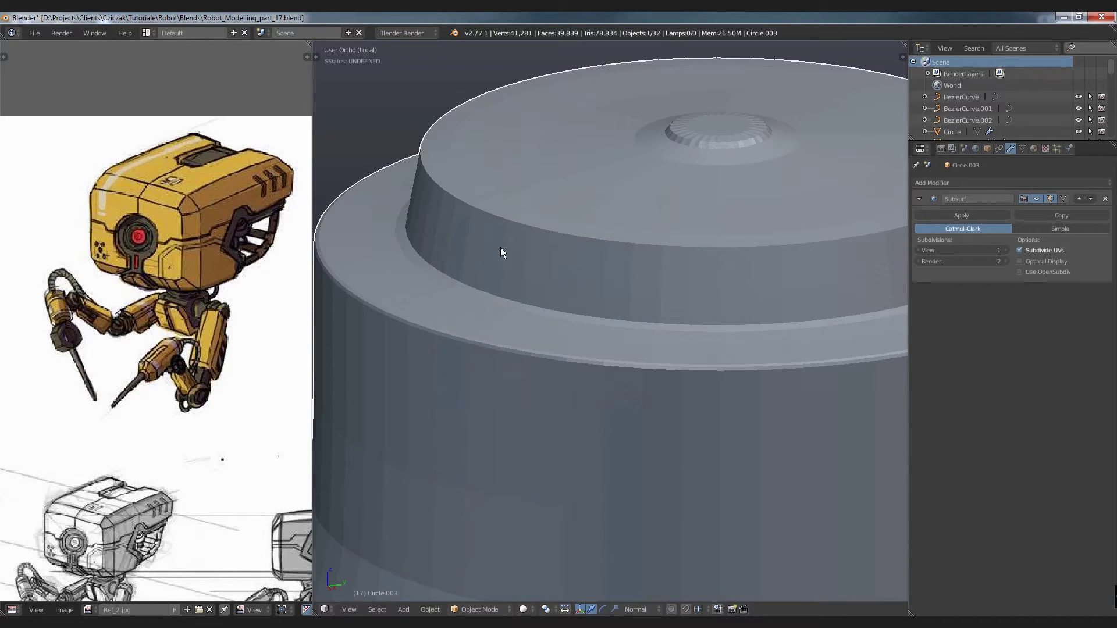
Step: Shade the canister smooth and add a support loop near the top cap's outer edge
{"action": "key", "text": "t"}
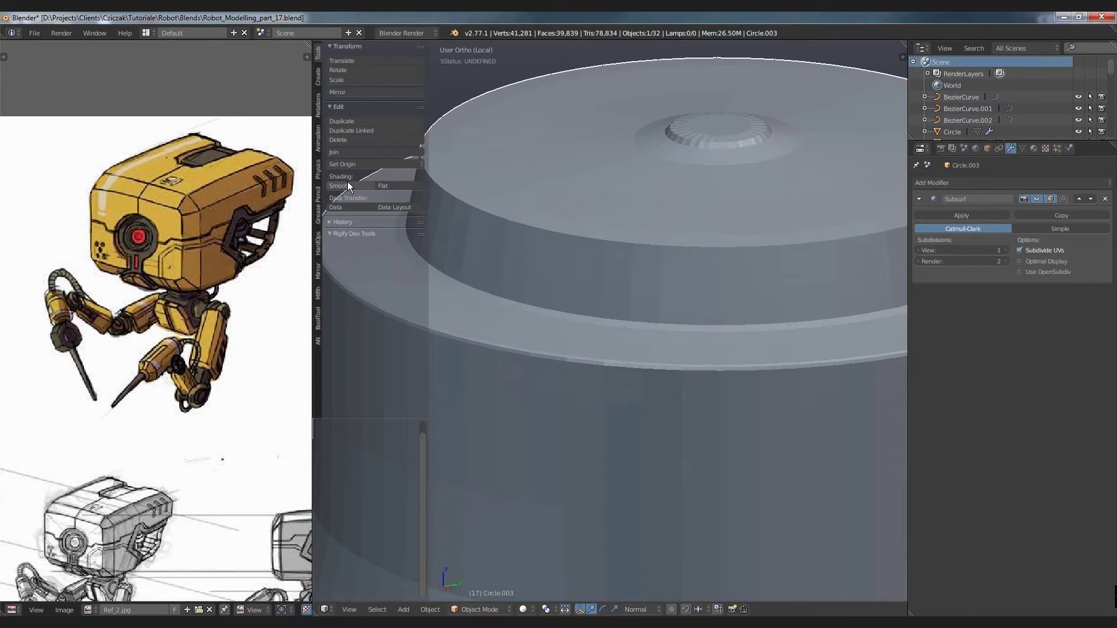
{"action": "left_click", "coordinate": [346, 185]}
{"action": "key", "text": "Tab"}
{"action": "key", "text": "ctrl+r"}
{"action": "left_click", "coordinate": [639, 213]}
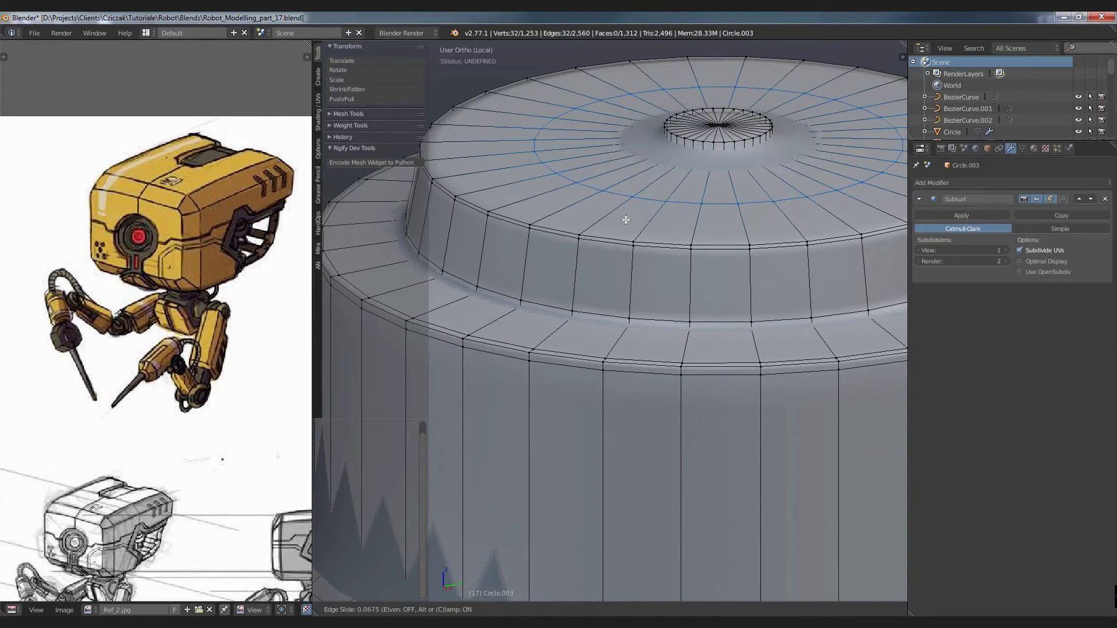
{"action": "left_click", "coordinate": [587, 238]}
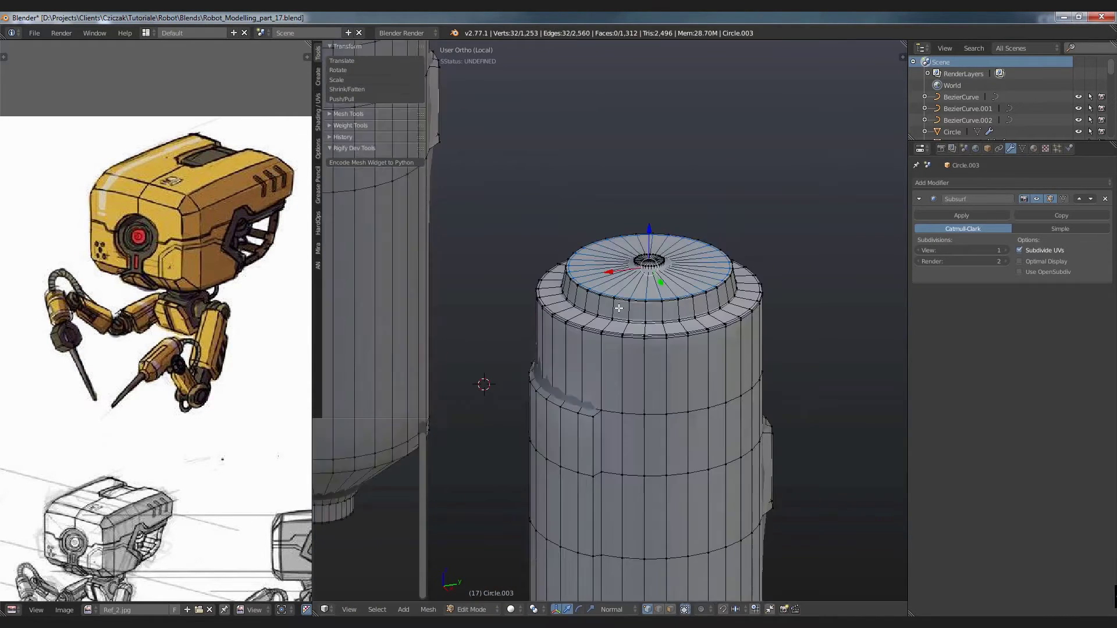
{"action": "scroll", "coordinate": [658, 320], "scroll_direction": "up", "scroll_amount": 3}
{"action": "key", "text": "a"}
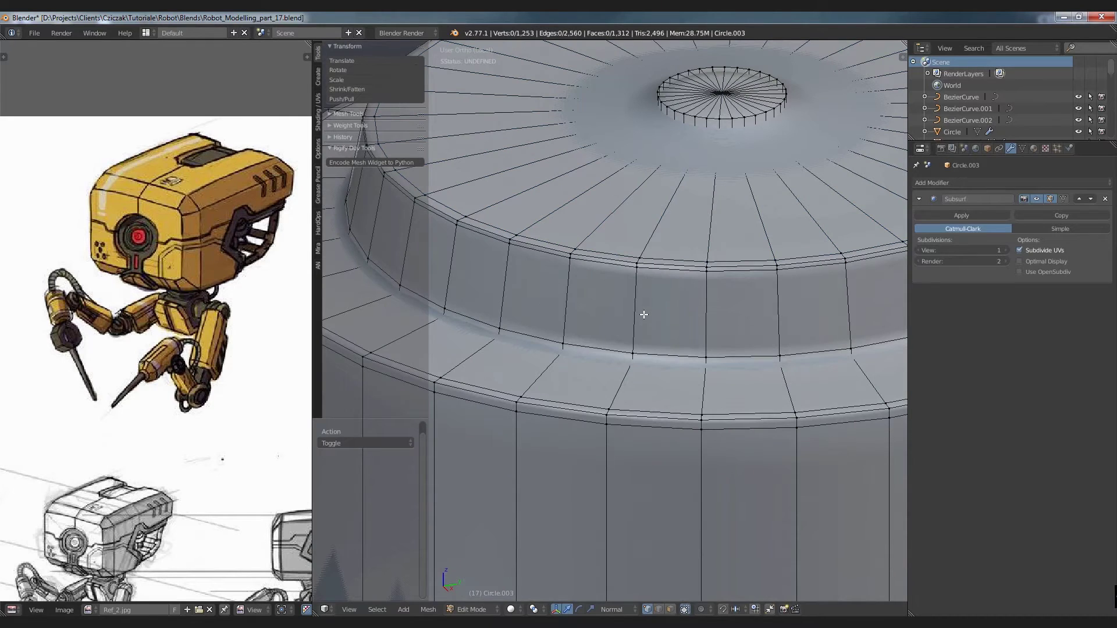
Step: Add centred loops around the upper and lower rim bands, then review in Object Mode
{"action": "key", "text": "ctrl+r"}
{"action": "left_click", "coordinate": [643, 311]}
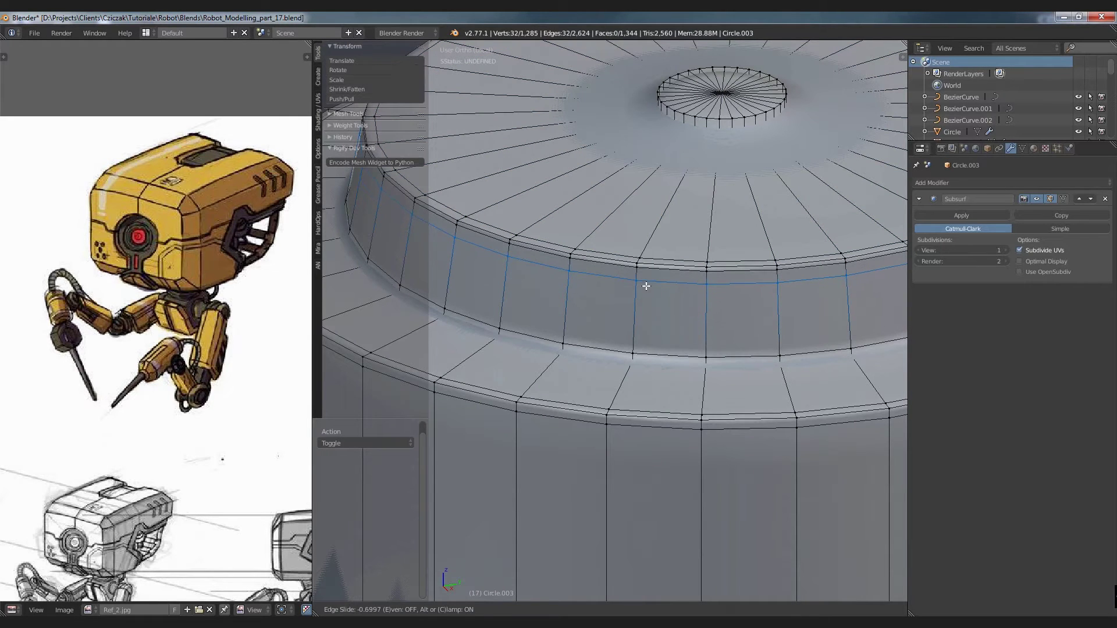
{"action": "right_click", "coordinate": [644, 306]}
{"action": "key", "text": "a"}
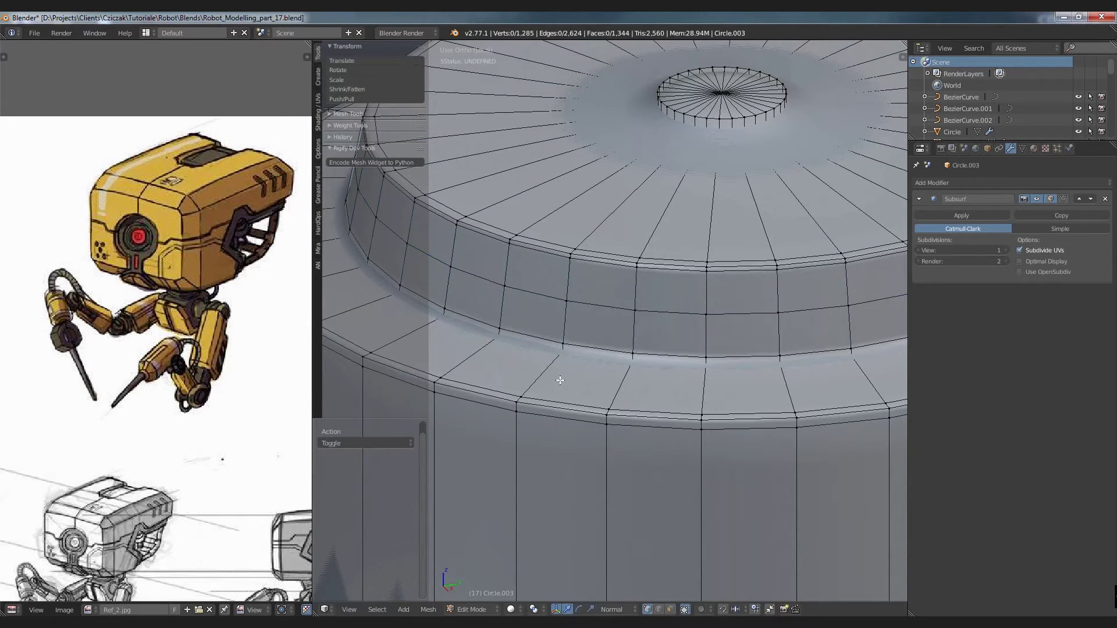
{"action": "key", "text": "ctrl+r"}
{"action": "left_click", "coordinate": [560, 378]}
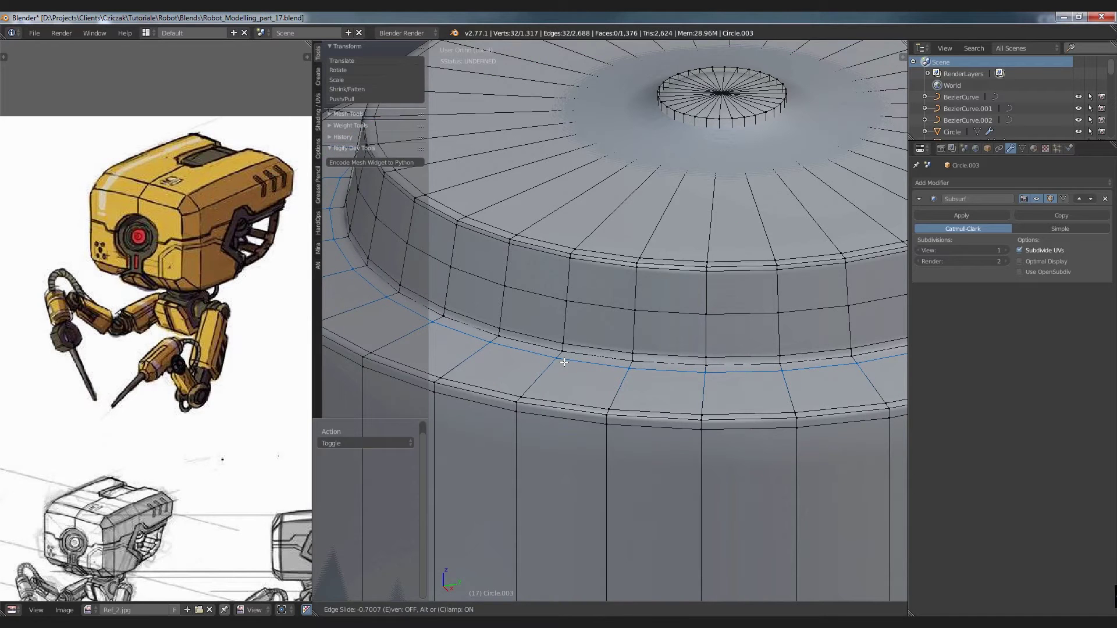
{"action": "key", "text": "Tab"}
{"action": "scroll", "coordinate": [571, 354], "scroll_direction": "down", "scroll_amount": 3}
Step: Re-enter Edit Mode and zoom onto the canister's top cap
{"action": "key", "text": "Tab"}
{"action": "scroll", "coordinate": [573, 354], "scroll_direction": "down", "scroll_amount": 3}
{"action": "middle_click_drag", "start_coordinate": [610, 261], "coordinate": [627, 295]}
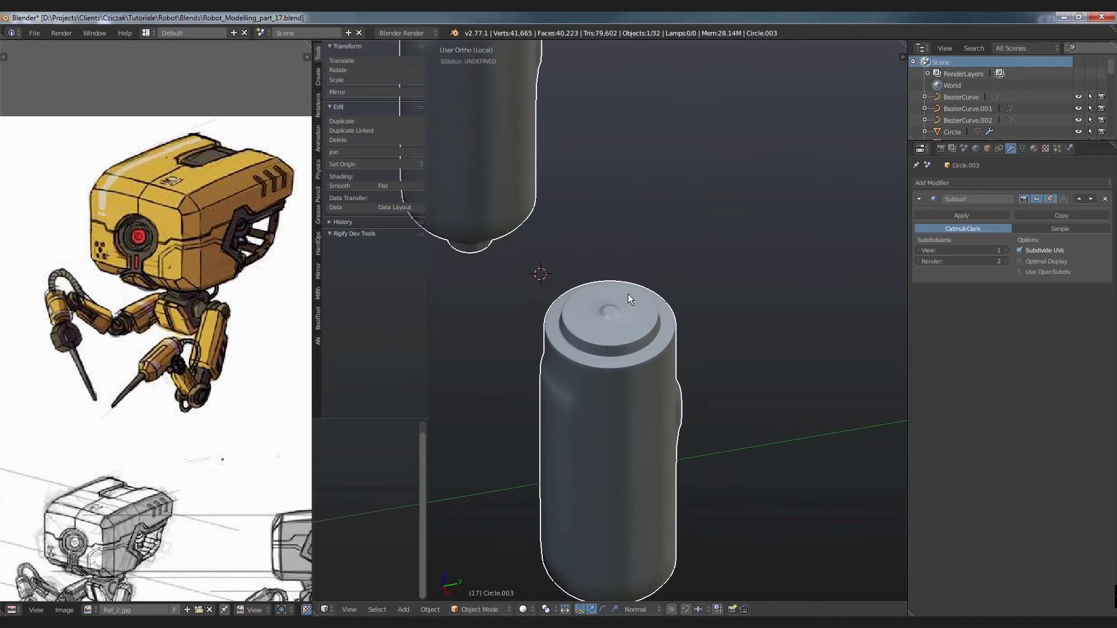
{"action": "scroll", "coordinate": [631, 269], "scroll_direction": "up", "scroll_amount": 3}
{"action": "scroll", "coordinate": [591, 296], "scroll_direction": "up", "scroll_amount": 5}
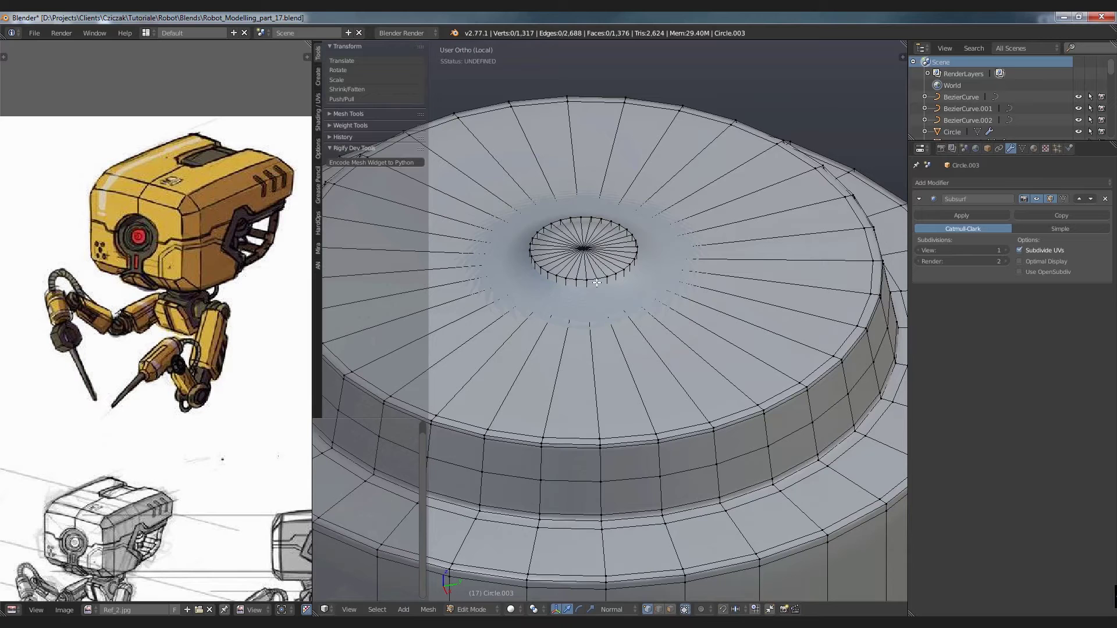
Step: Disable Subsurf on-cage display and add a support loop around the disc's base
{"action": "left_click", "coordinate": [1049, 198]}
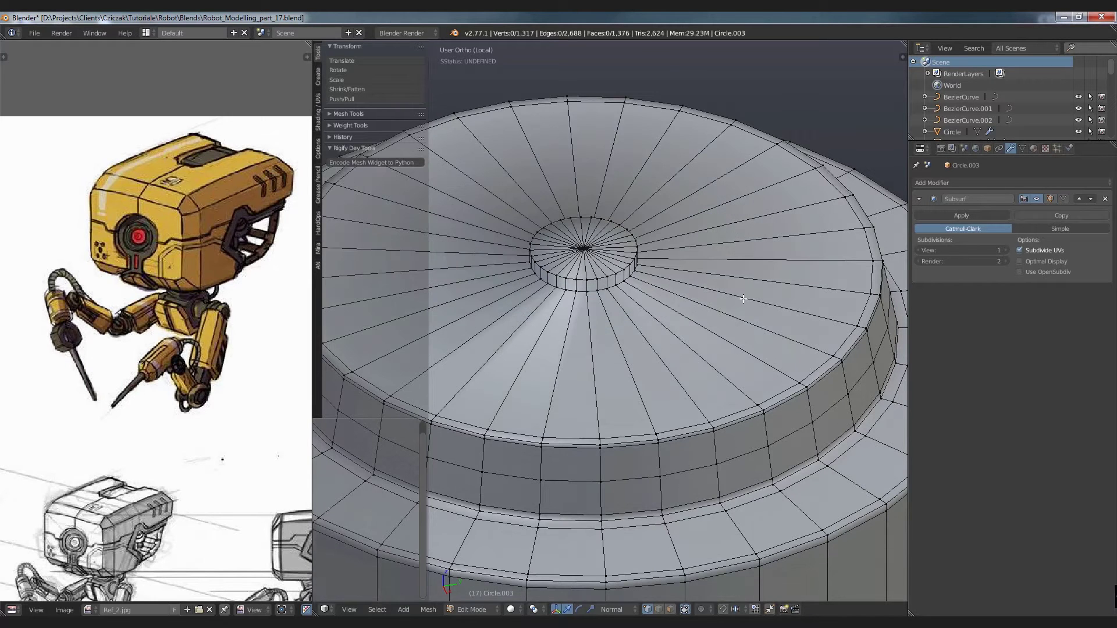
{"action": "key", "text": "ctrl+r"}
{"action": "left_click", "coordinate": [621, 351]}
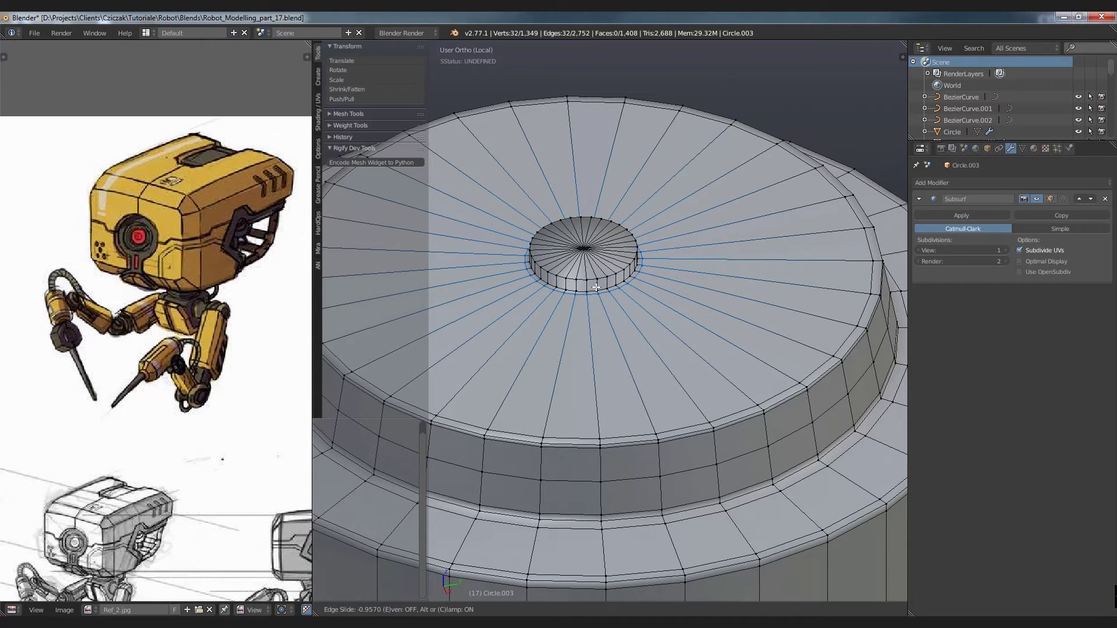
{"action": "left_click", "coordinate": [596, 287]}
{"action": "scroll", "coordinate": [608, 319], "scroll_direction": "up", "scroll_amount": 4}
{"action": "scroll", "coordinate": [609, 319], "scroll_direction": "up", "scroll_amount": 2}
Step: Add two support loops on the centre disc's side band
{"action": "key", "text": "ctrl+r"}
{"action": "left_click", "coordinate": [594, 286]}
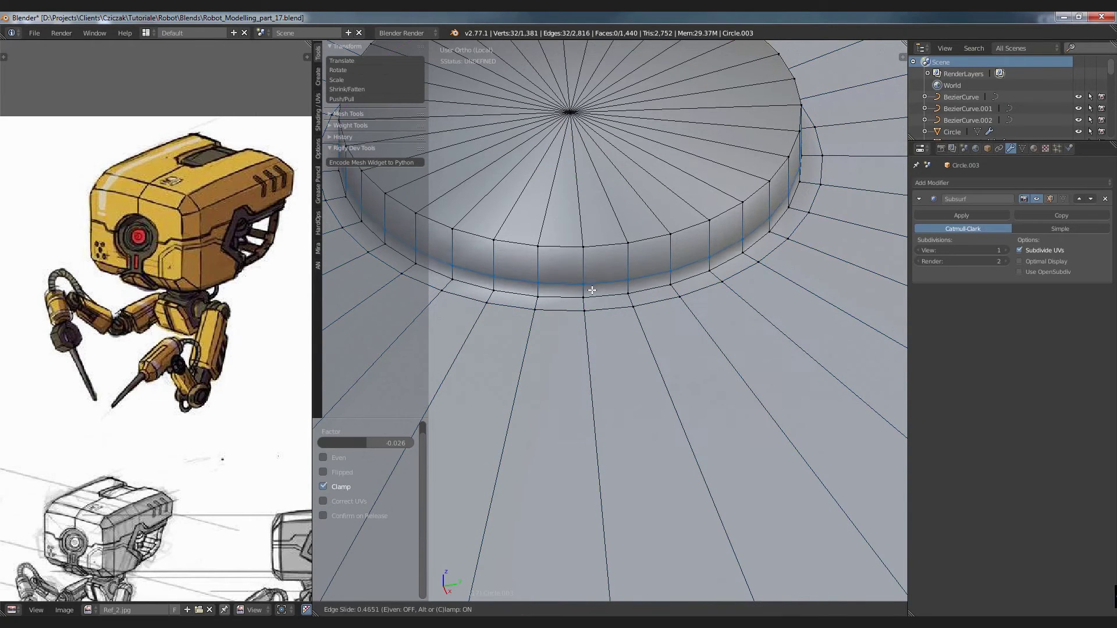
{"action": "left_click", "coordinate": [591, 289]}
{"action": "key", "text": "ctrl+r"}
{"action": "left_click", "coordinate": [585, 267]}
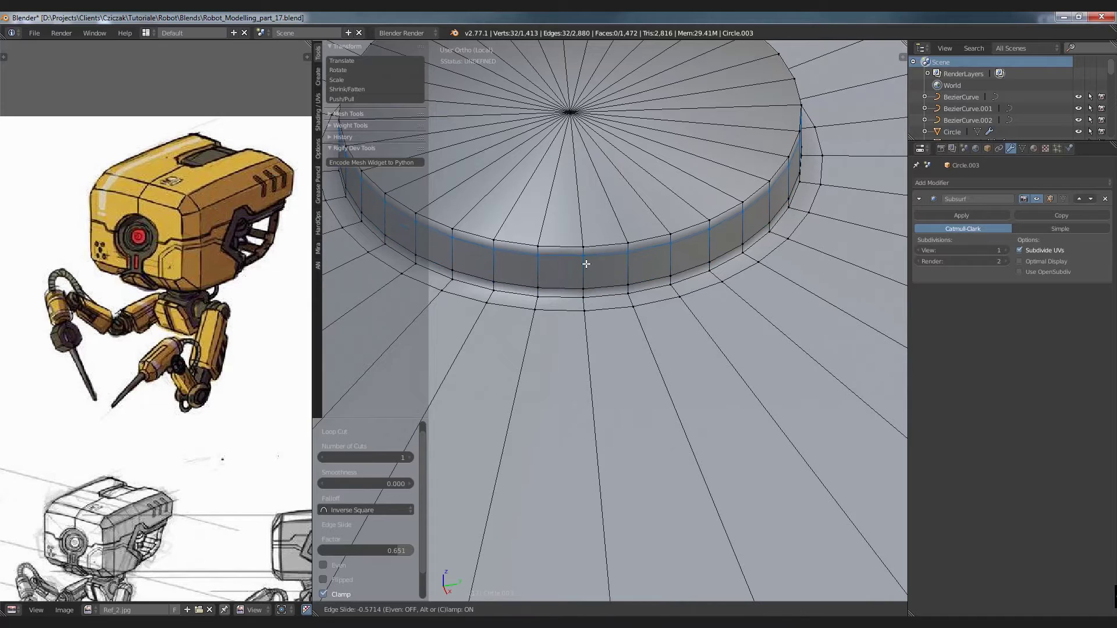
{"action": "key", "text": "a"}
{"action": "scroll", "coordinate": [590, 270], "scroll_direction": "down", "scroll_amount": 2}
{"action": "scroll", "coordinate": [593, 279], "scroll_direction": "down", "scroll_amount": 2}
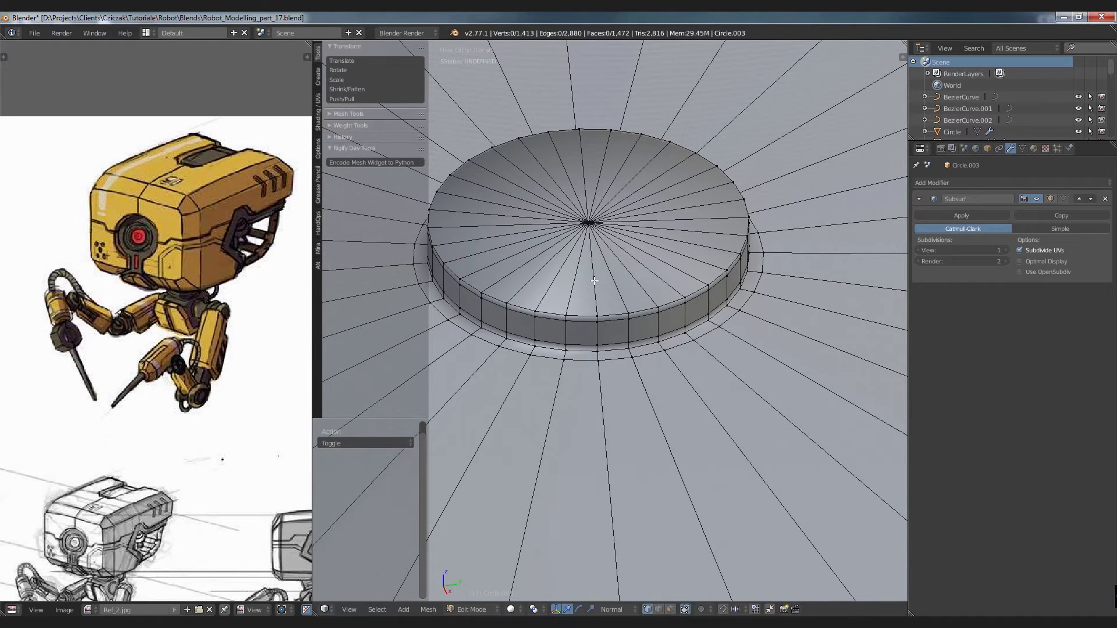
Step: Select the disc's 32 top faces in face mode and inset them
{"action": "right_click", "coordinate": [598, 312]}
{"action": "key", "text": "a"}
{"action": "middle_click_drag", "start_coordinate": [584, 249], "coordinate": [628, 303]}
{"action": "left_click", "coordinate": [671, 609]}
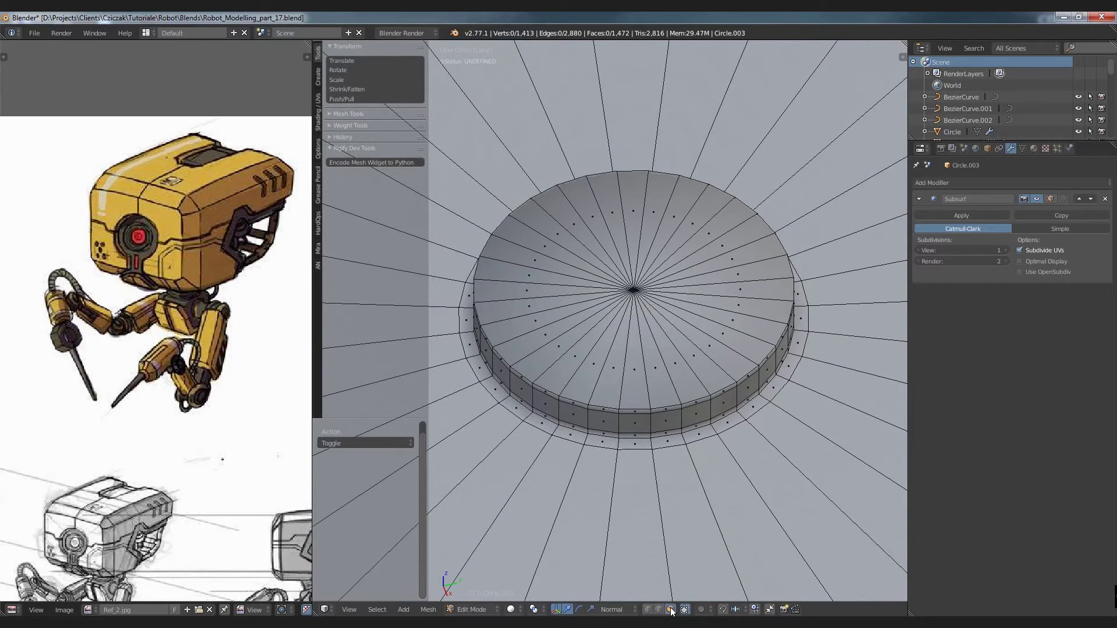
{"action": "key", "text": "l"}
{"action": "key", "text": "i"}
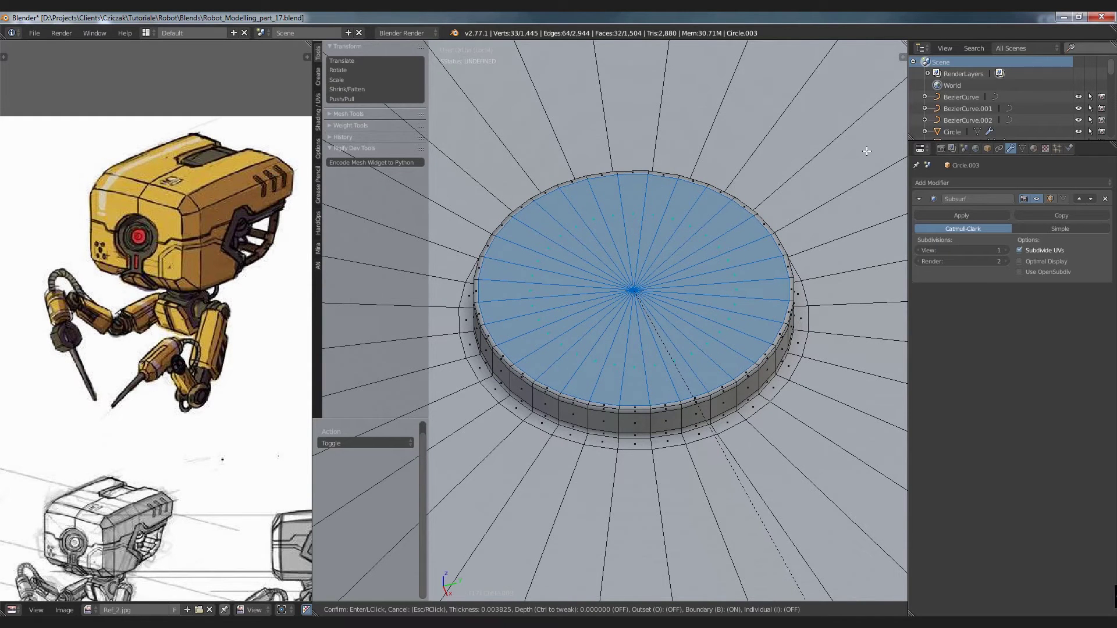
{"action": "left_click", "coordinate": [843, 122]}
{"action": "key", "text": "a"}
Step: Leave Edit Mode and review the smoothed canisters in solid shading
{"action": "key", "text": "z"}
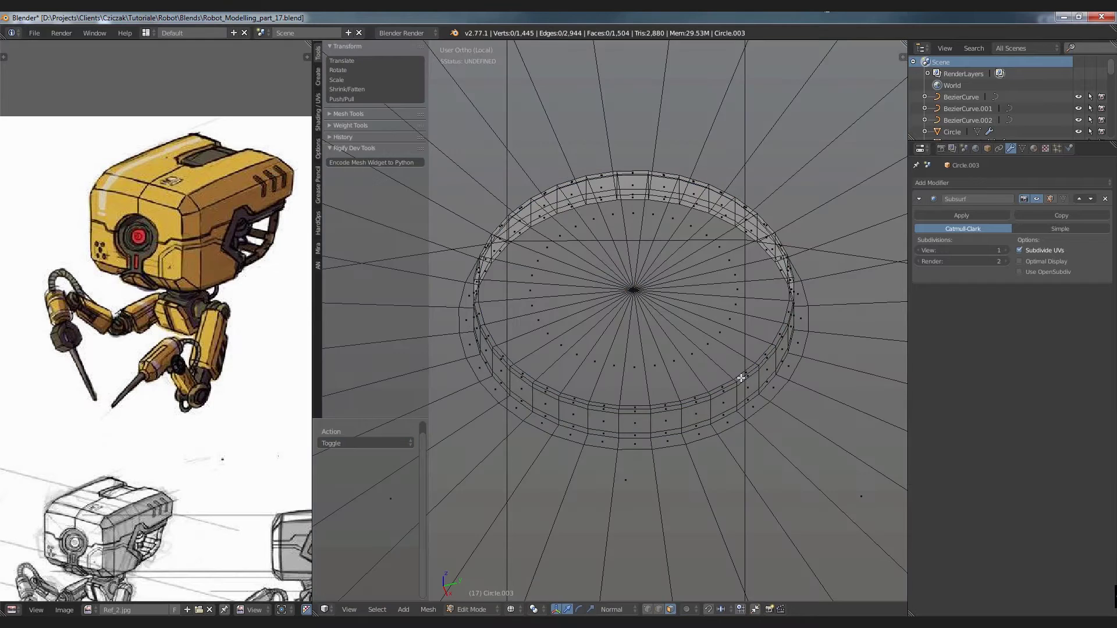
{"action": "key", "text": "Tab"}
{"action": "key", "text": "z"}
{"action": "scroll", "coordinate": [736, 358], "scroll_direction": "down", "scroll_amount": 5}
Step: Select the canister from a side view and open its mesh in Edit Mode
{"action": "mouse_move", "coordinate": [717, 413]}
{"action": "middle_mouse_down"}
{"action": "mouse_move", "coordinate": [661, 308]}
{"action": "mouse_move", "coordinate": [634, 286]}
{"action": "middle_mouse_up"}
{"action": "key", "text": "a"}
{"action": "scroll", "coordinate": [645, 314], "scroll_direction": "down", "scroll_amount": 3}
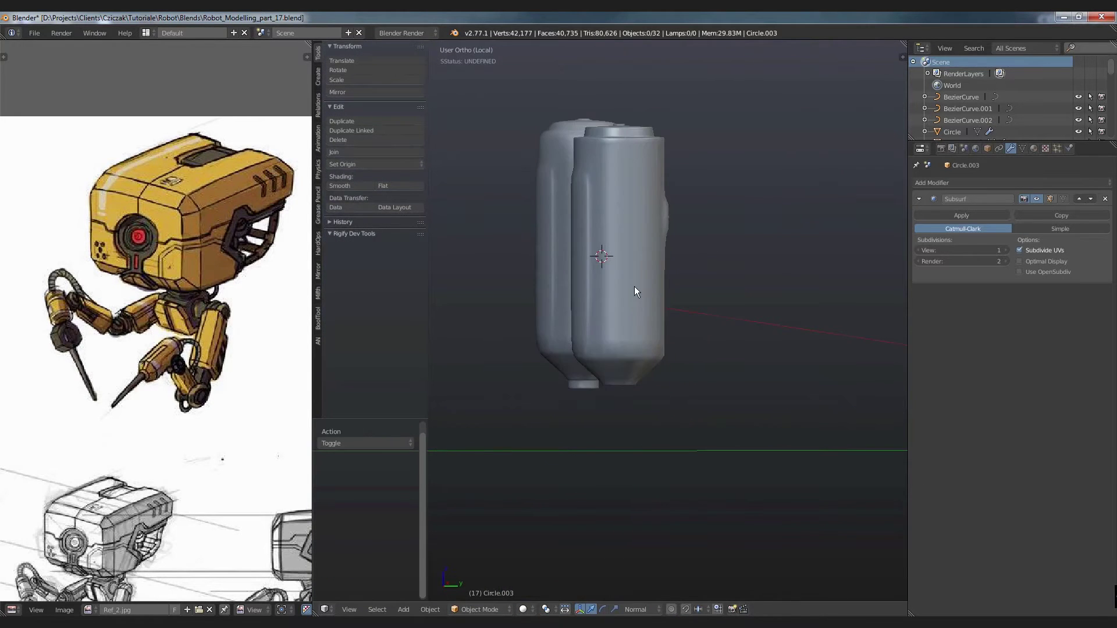
{"action": "scroll", "coordinate": [622, 244], "scroll_direction": "up", "scroll_amount": 5}
{"action": "right_click", "coordinate": [611, 207]}
{"action": "key", "text": "Tab"}
{"action": "key", "text": "Tab"}
{"action": "scroll", "coordinate": [601, 212], "scroll_direction": "up", "scroll_amount": 2}
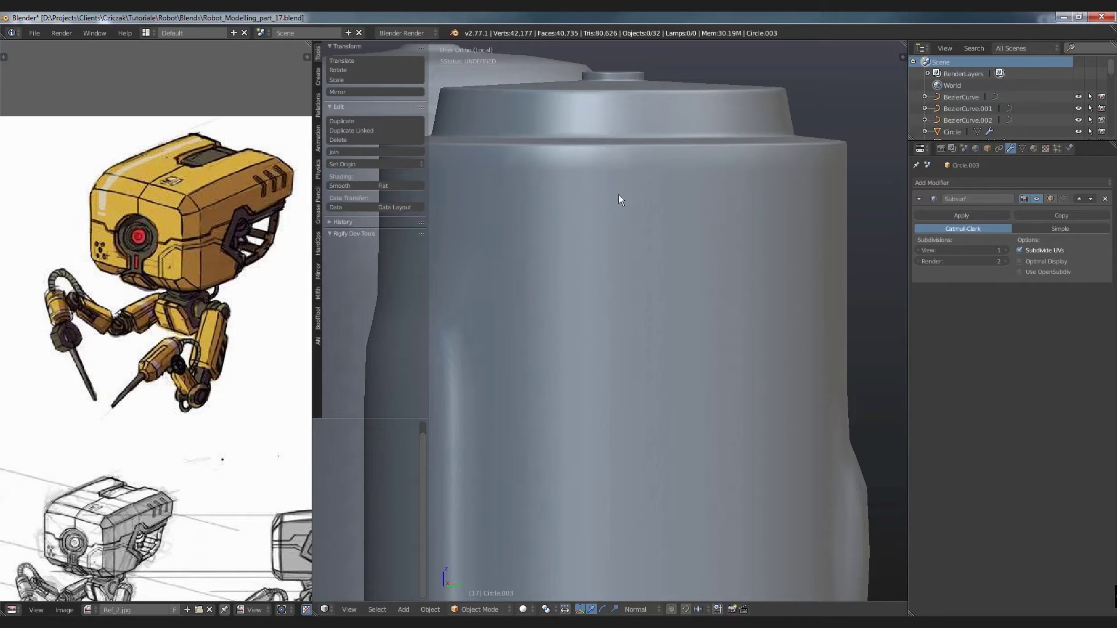
{"action": "key", "text": "Tab"}
Step: Cut a loop near the body's top, slide it further up, and exit to Object Mode
{"action": "key", "text": "ctrl+r"}
{"action": "left_click", "coordinate": [595, 247]}
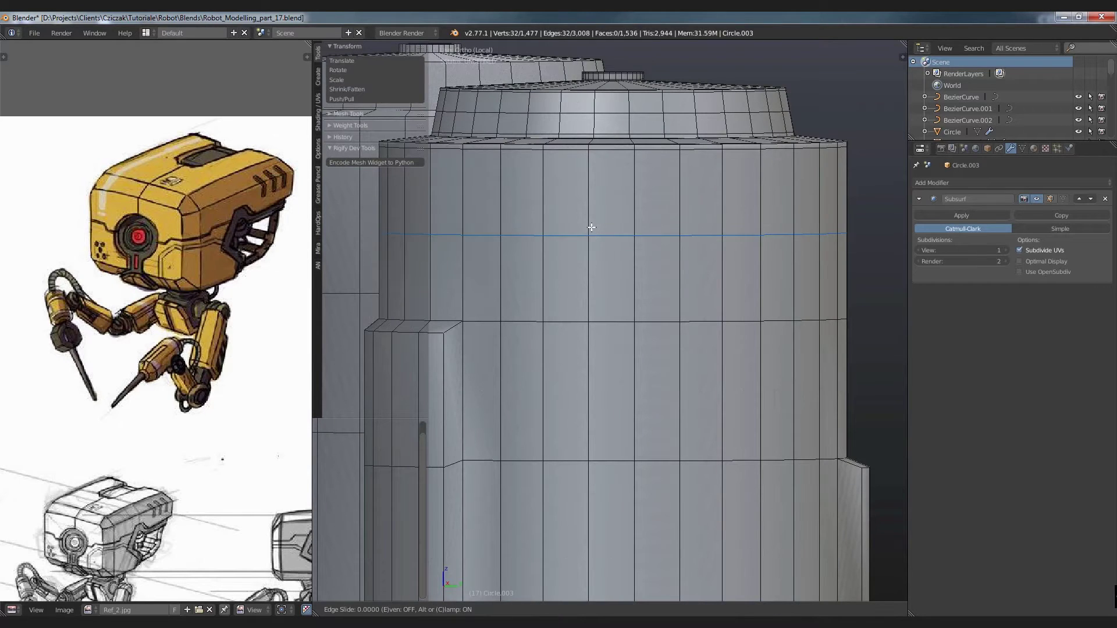
{"action": "left_click", "coordinate": [591, 168]}
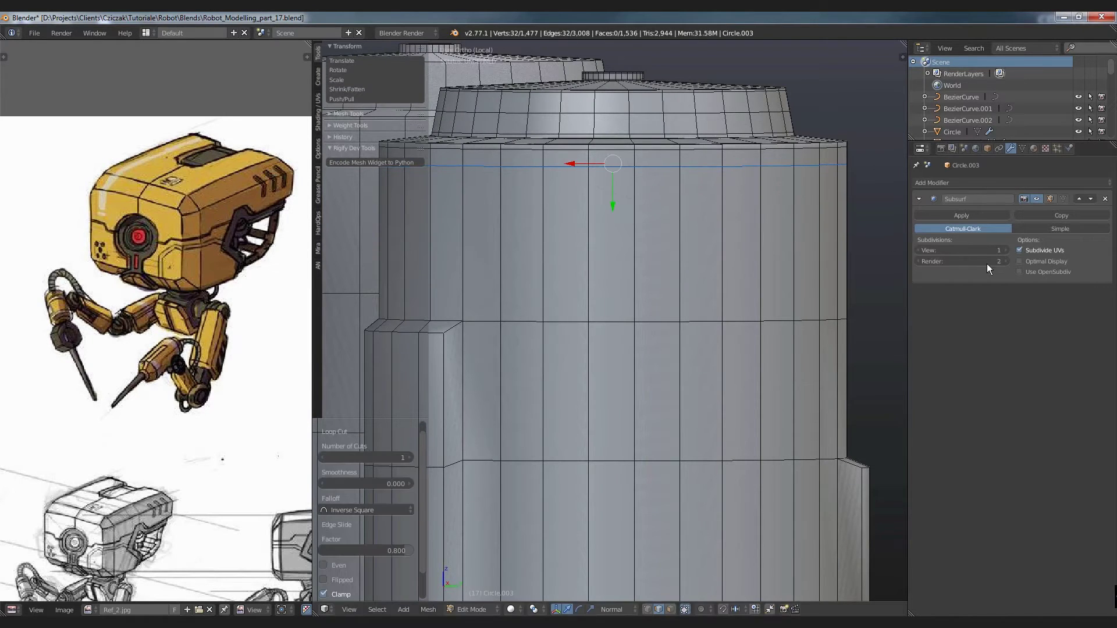
{"action": "key", "text": "g"}
{"action": "key", "text": "g"}
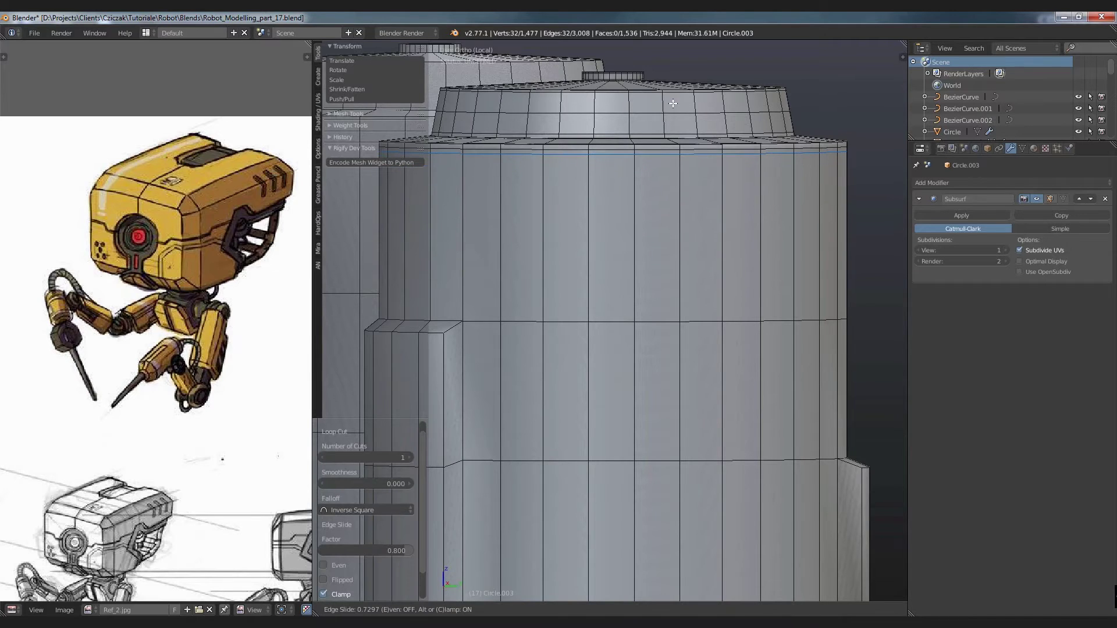
{"action": "left_click", "coordinate": [678, 185]}
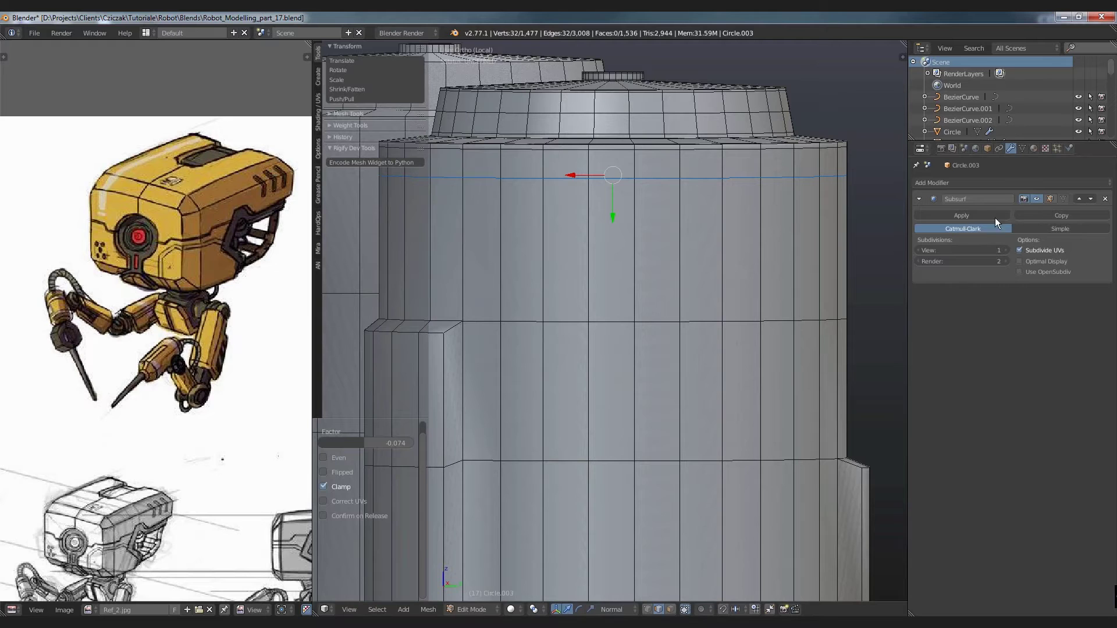
{"action": "key", "text": "Tab"}
{"action": "scroll", "coordinate": [573, 175], "scroll_direction": "down", "scroll_amount": 3}
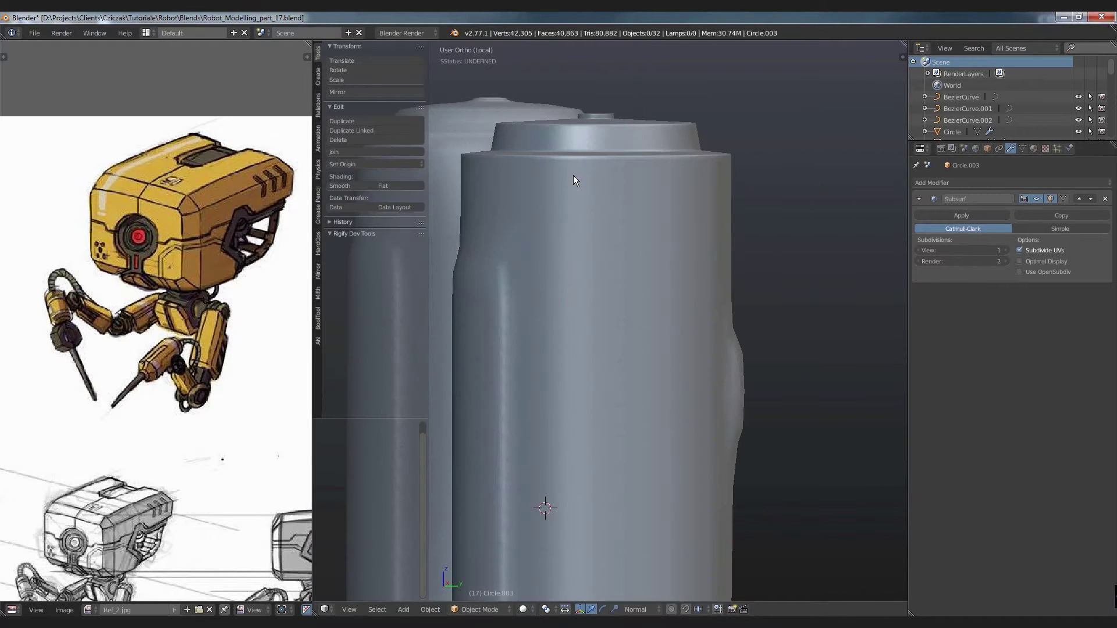
{"action": "scroll", "coordinate": [719, 192], "scroll_direction": "down", "scroll_amount": 3}
Step: Re-enter Edit Mode, select an edge near the side panel's top, then cancel a loop cut
{"action": "key", "text": "Tab"}
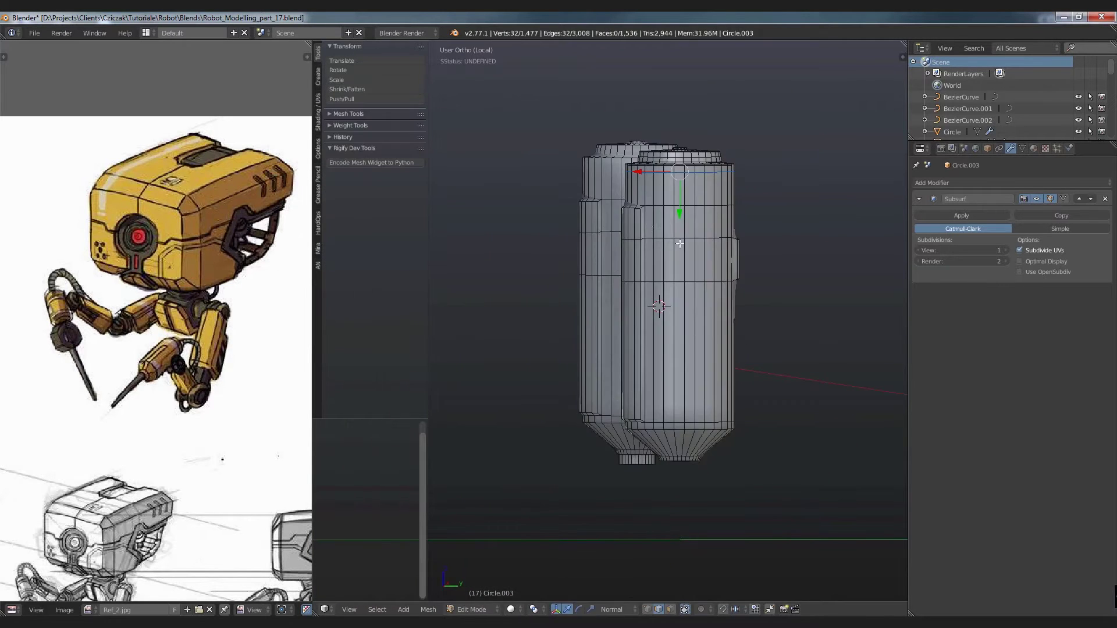
{"action": "key", "text": "a"}
{"action": "scroll", "coordinate": [641, 222], "scroll_direction": "up", "scroll_amount": 1}
{"action": "right_click", "coordinate": [641, 223]}
{"action": "middle_click_drag", "start_coordinate": [641, 222], "coordinate": [672, 250]}
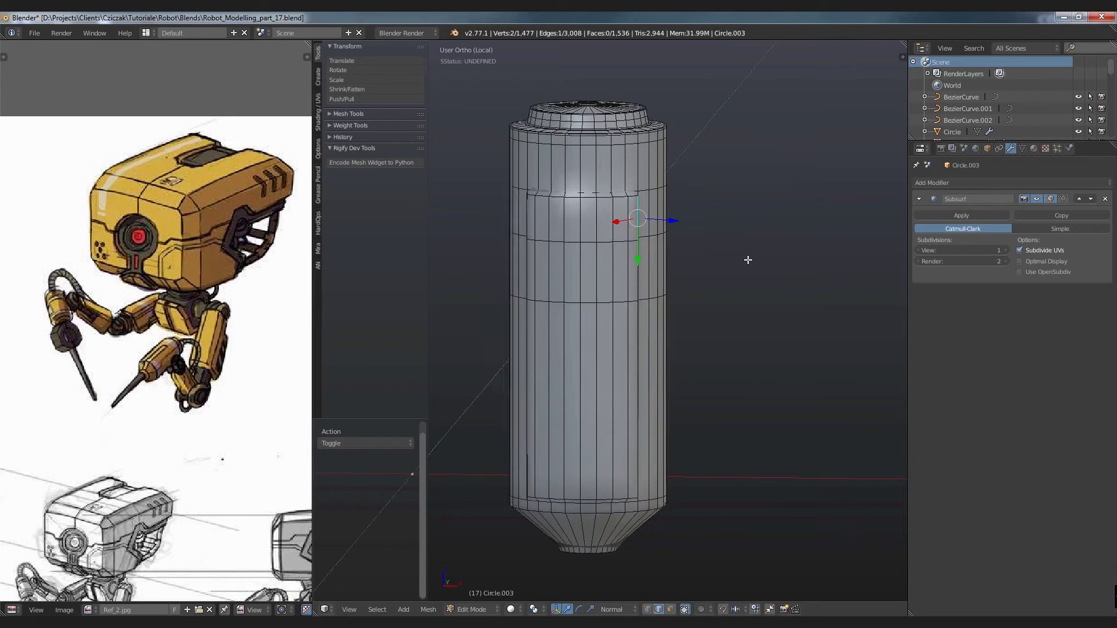
{"action": "scroll", "coordinate": [673, 250], "scroll_direction": "up", "scroll_amount": 2}
{"action": "scroll", "coordinate": [628, 236], "scroll_direction": "up", "scroll_amount": 1}
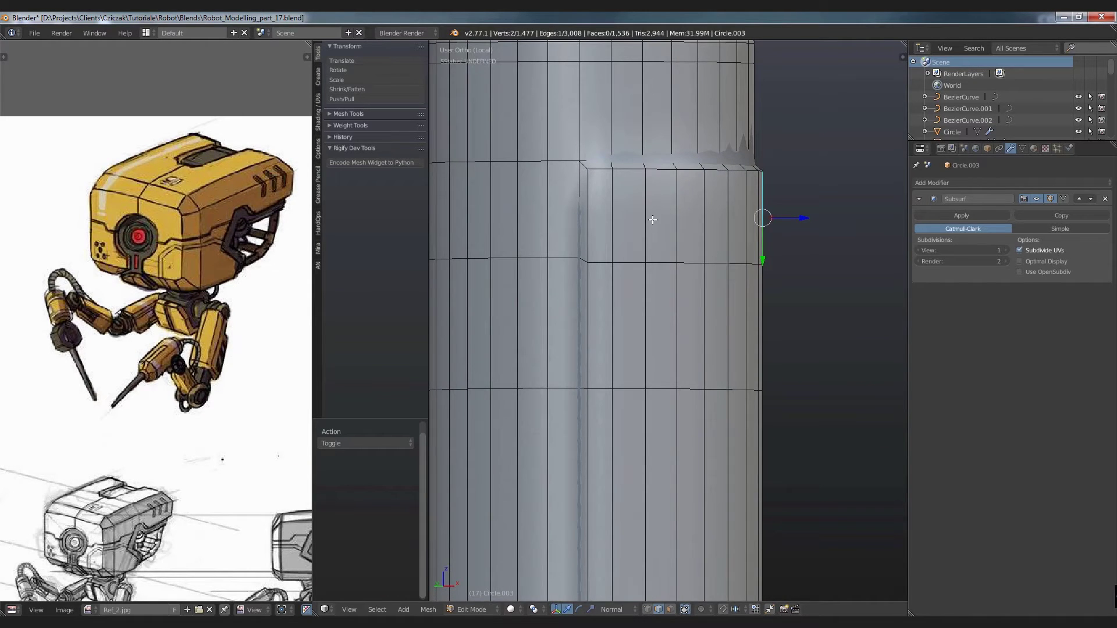
{"action": "key", "text": "ctrl+r"}
{"action": "key", "text": "Escape"}
{"action": "scroll", "coordinate": [628, 231], "scroll_direction": "down", "scroll_amount": 6}
Step: Add a trial loop near the side panel's top, then undo it
{"action": "middle_click_drag", "start_coordinate": [641, 347], "coordinate": [648, 243]}
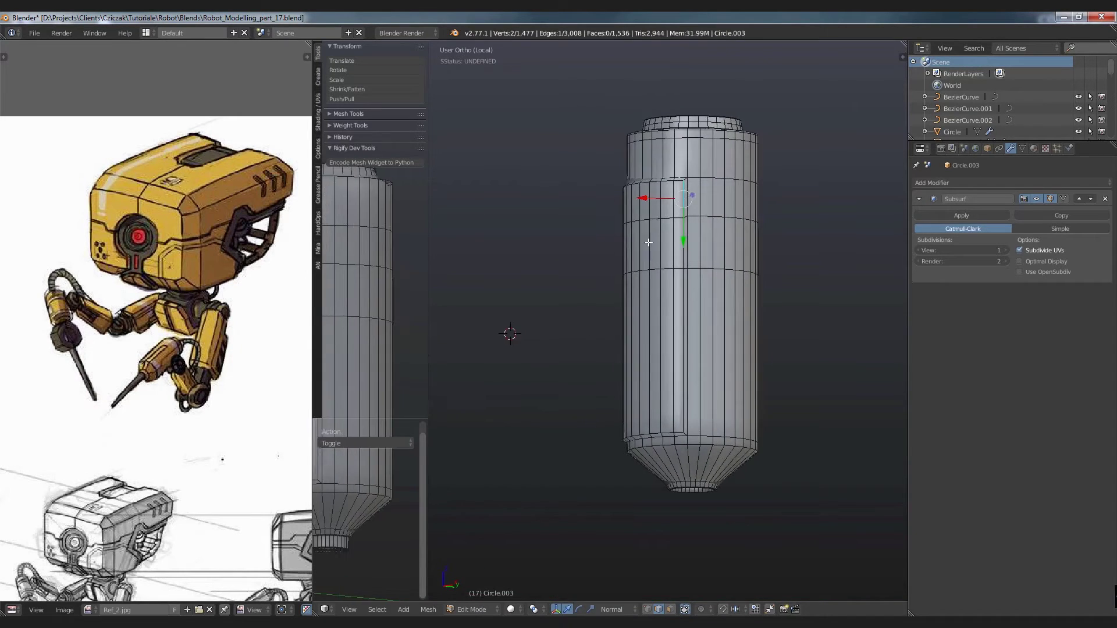
{"action": "key", "text": "KP_Decimal"}
{"action": "key", "text": "a"}
{"action": "left_click", "coordinate": [707, 249]}
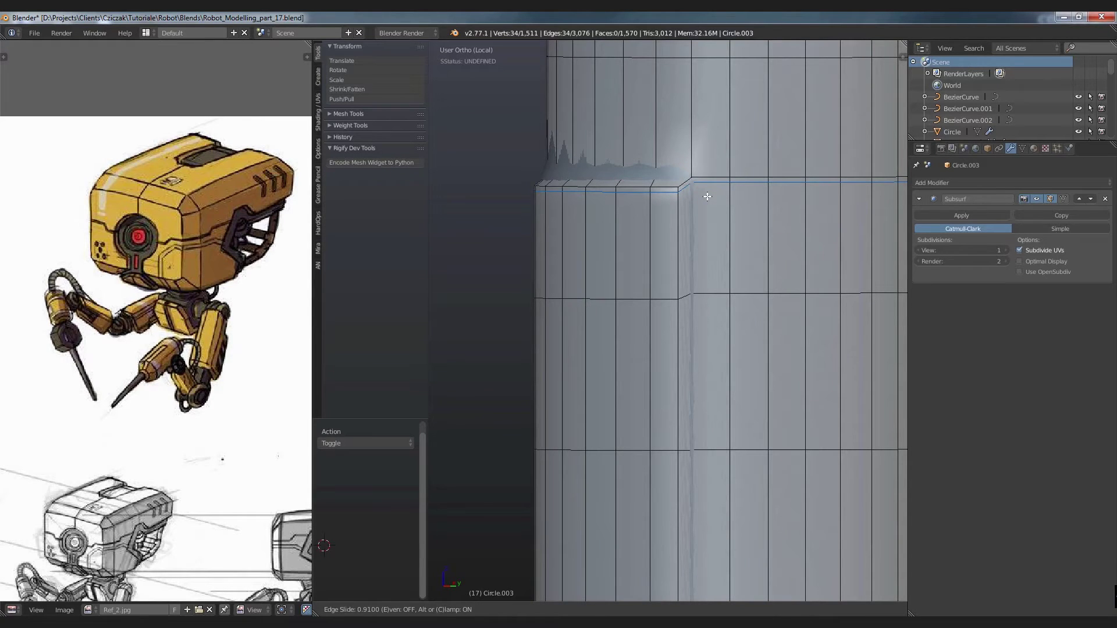
{"action": "left_click", "coordinate": [707, 197]}
{"action": "key", "text": "ctrl+z"}
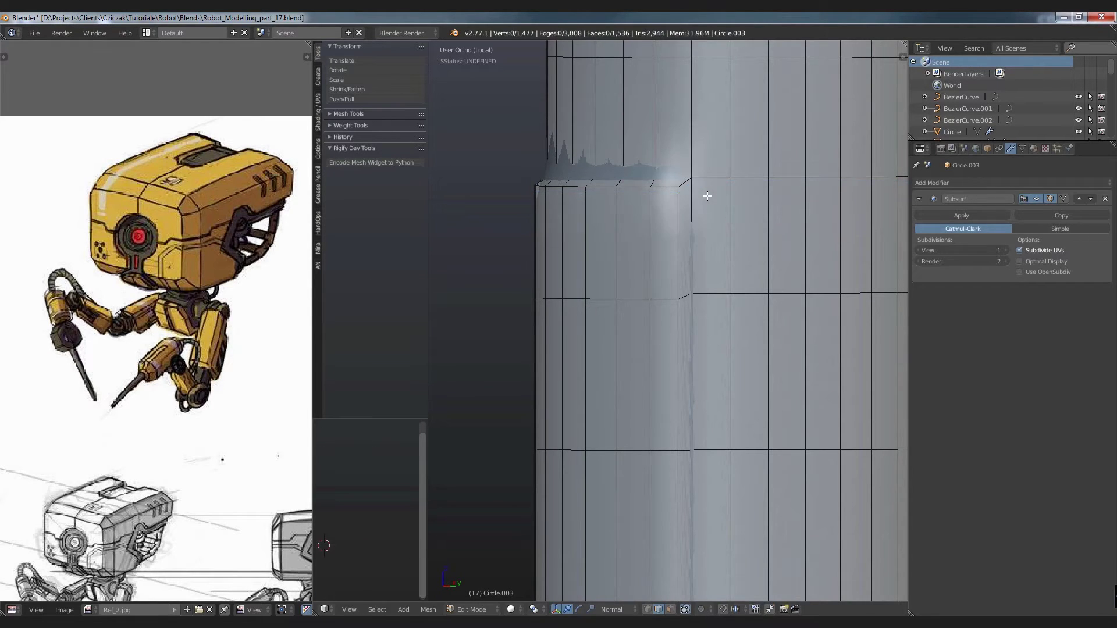
{"action": "scroll", "coordinate": [706, 194], "scroll_direction": "down", "scroll_amount": 1}
{"action": "scroll", "coordinate": [740, 195], "scroll_direction": "down", "scroll_amount": 1}
{"action": "scroll", "coordinate": [721, 215], "scroll_direction": "down", "scroll_amount": 1}
{"action": "scroll", "coordinate": [781, 218], "scroll_direction": "down", "scroll_amount": 1}
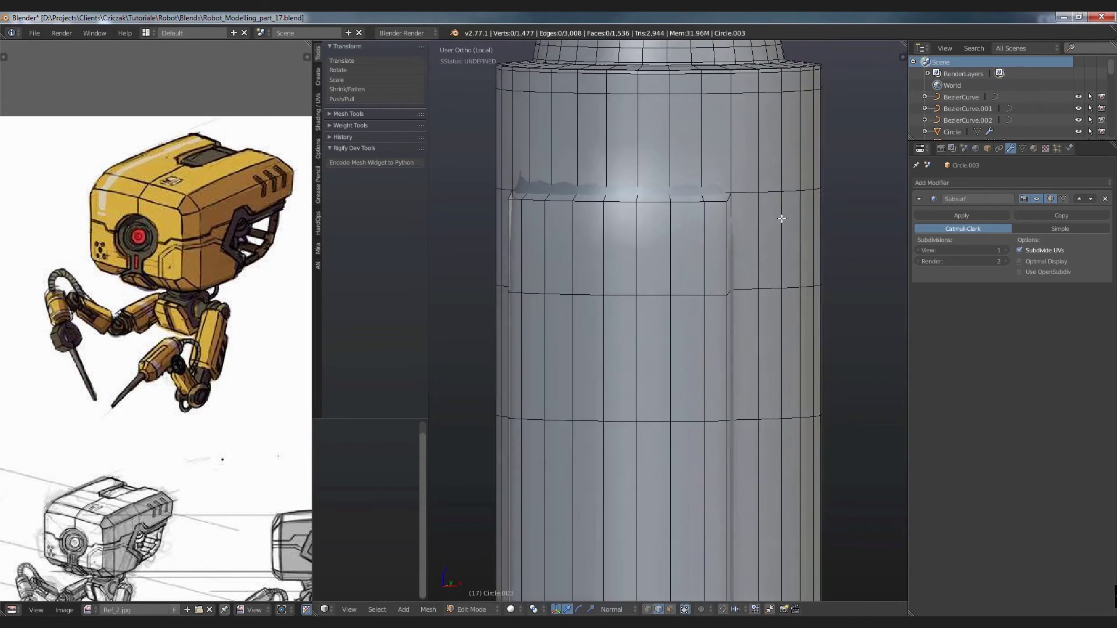
{"action": "middle_click_drag", "start_coordinate": [781, 218], "coordinate": [800, 220]}
Step: Knife-cut a path across the side panel's top corner and return to Object Mode
{"action": "key", "text": "k"}
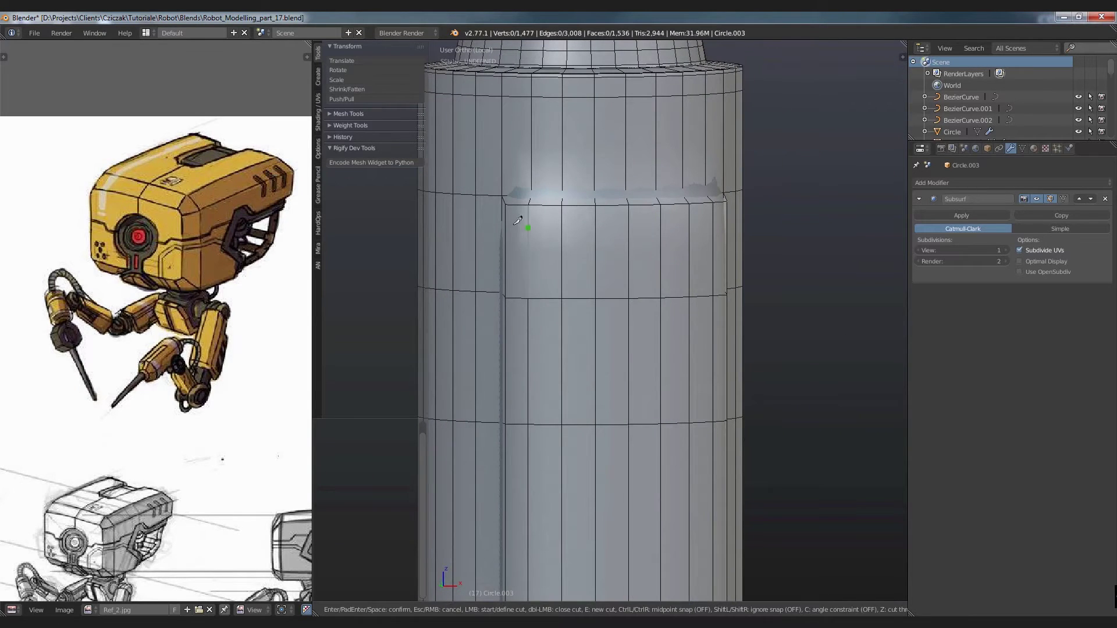
{"action": "left_click", "coordinate": [561, 251]}
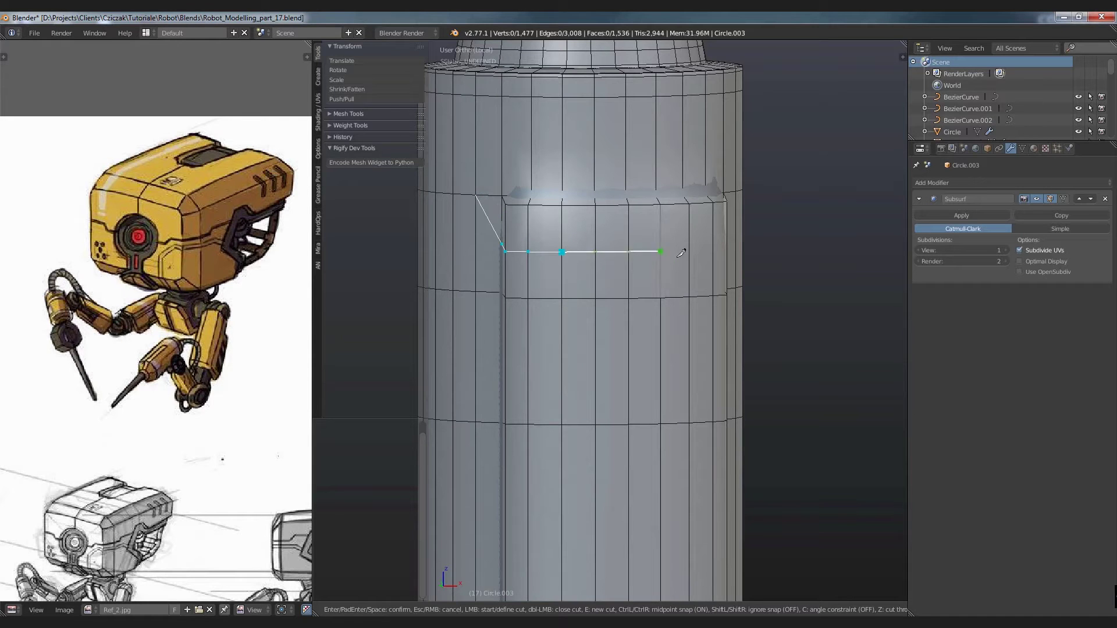
{"action": "middle_click_drag", "start_coordinate": [693, 248], "coordinate": [674, 249]}
{"action": "left_click", "coordinate": [672, 249]}
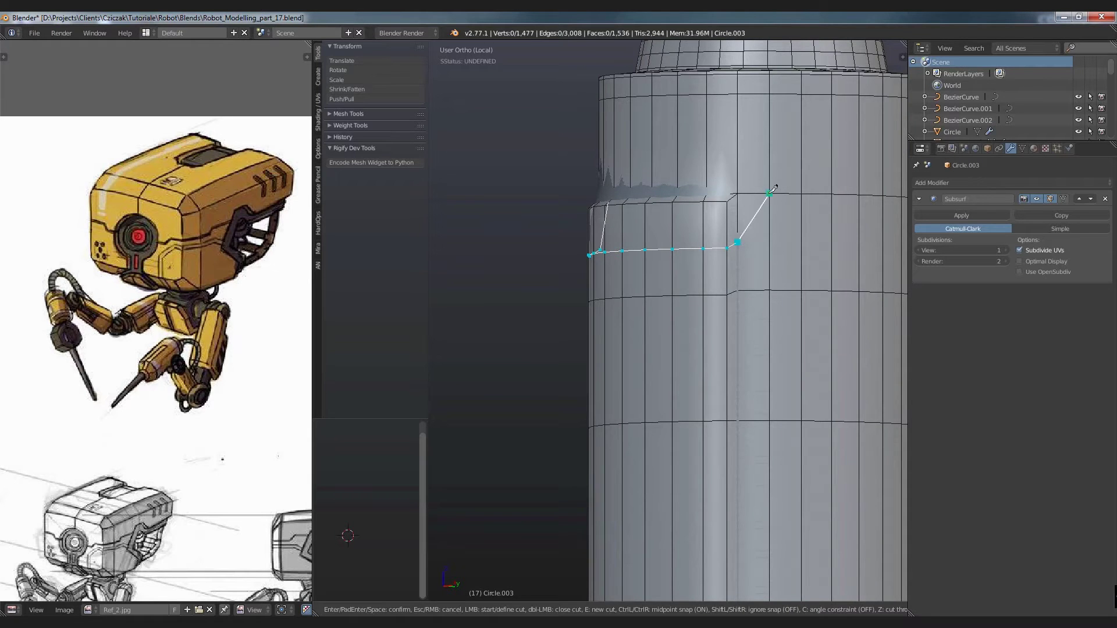
{"action": "key", "text": "Return"}
{"action": "scroll", "coordinate": [771, 192], "scroll_direction": "down", "scroll_amount": 3}
{"action": "middle_click_drag", "start_coordinate": [771, 192], "coordinate": [854, 216]}
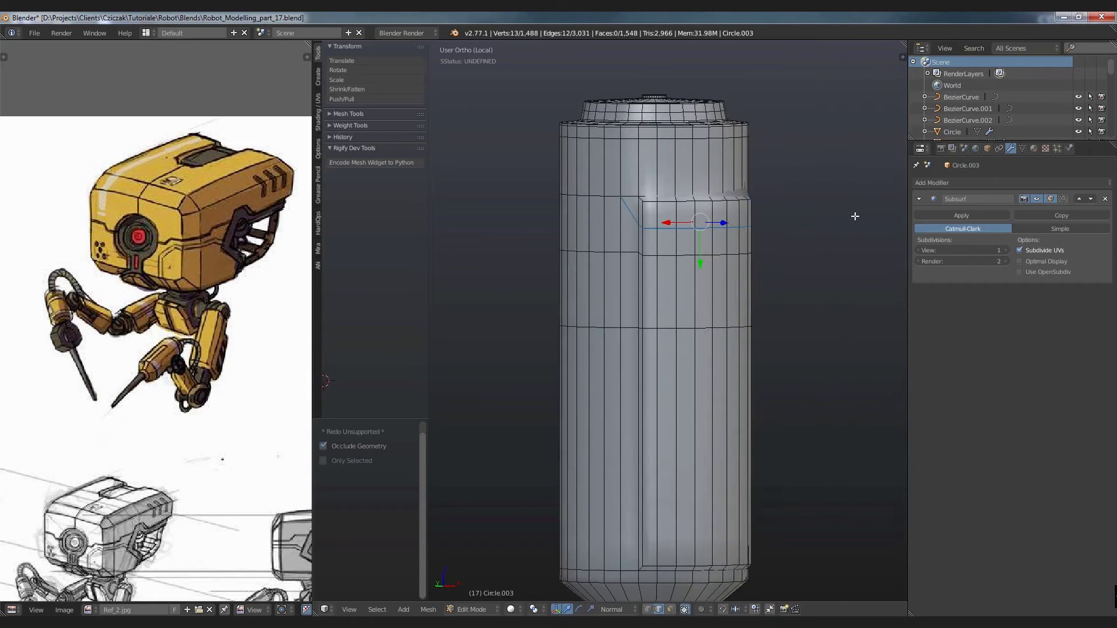
{"action": "scroll", "coordinate": [855, 216], "scroll_direction": "up", "scroll_amount": 2}
{"action": "scroll", "coordinate": [814, 221], "scroll_direction": "up", "scroll_amount": 2}
{"action": "key", "text": "Tab"}
Step: Deselect two knife-cut vertices in wireframe and slide the remaining cut edges along the body
{"action": "scroll", "coordinate": [779, 225], "scroll_direction": "down", "scroll_amount": 2}
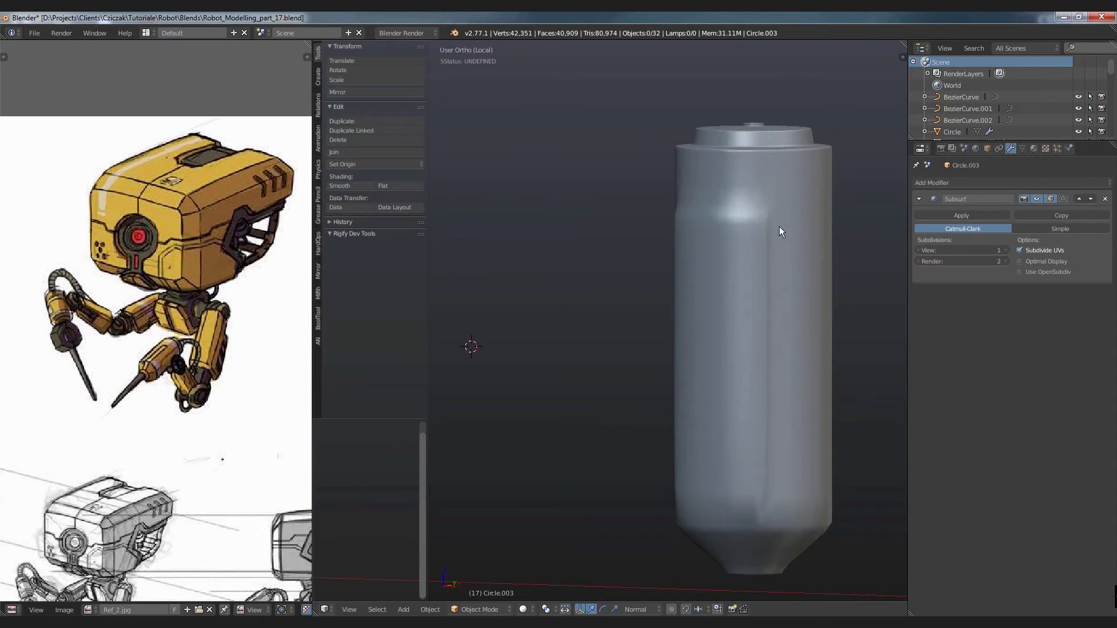
{"action": "key", "text": "Tab"}
{"action": "scroll", "coordinate": [780, 232], "scroll_direction": "up", "scroll_amount": 2}
{"action": "scroll", "coordinate": [755, 242], "scroll_direction": "up", "scroll_amount": 4}
{"action": "key", "text": "z"}
{"action": "left_click", "coordinate": [776, 240], "text": "shift"}
{"action": "mouse_move", "coordinate": [778, 242]}
{"action": "middle_mouse_down"}
{"action": "mouse_move", "coordinate": [721, 262]}
{"action": "mouse_move", "coordinate": [628, 243]}
{"action": "middle_mouse_up"}
{"action": "left_click", "coordinate": [486, 178], "text": "shift"}
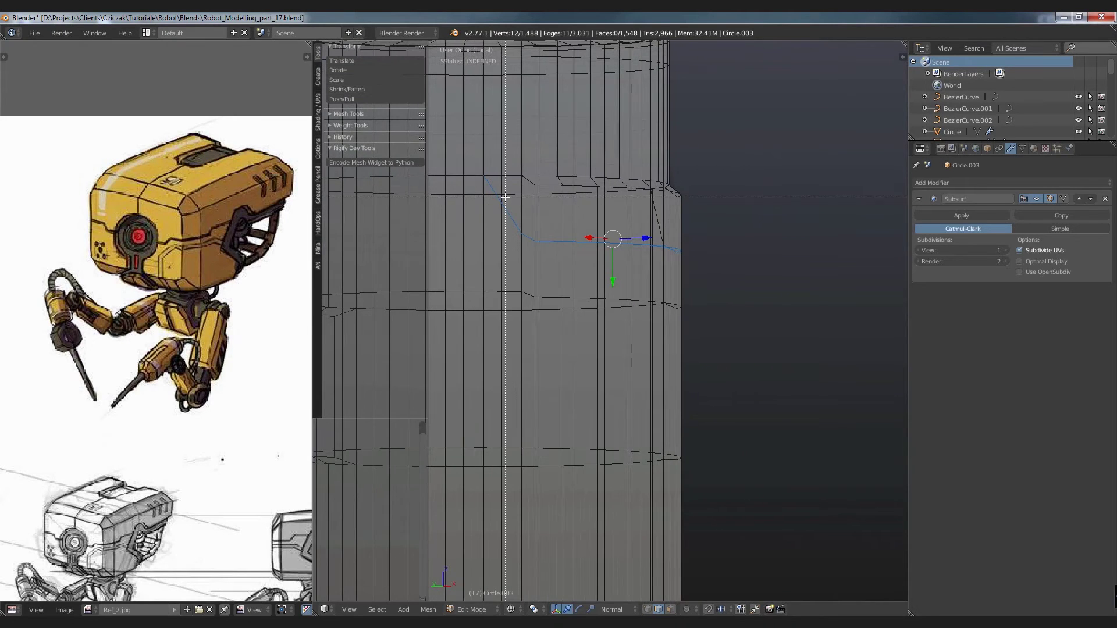
{"action": "key", "text": "z"}
{"action": "key", "text": "g"}
{"action": "key", "text": "g"}
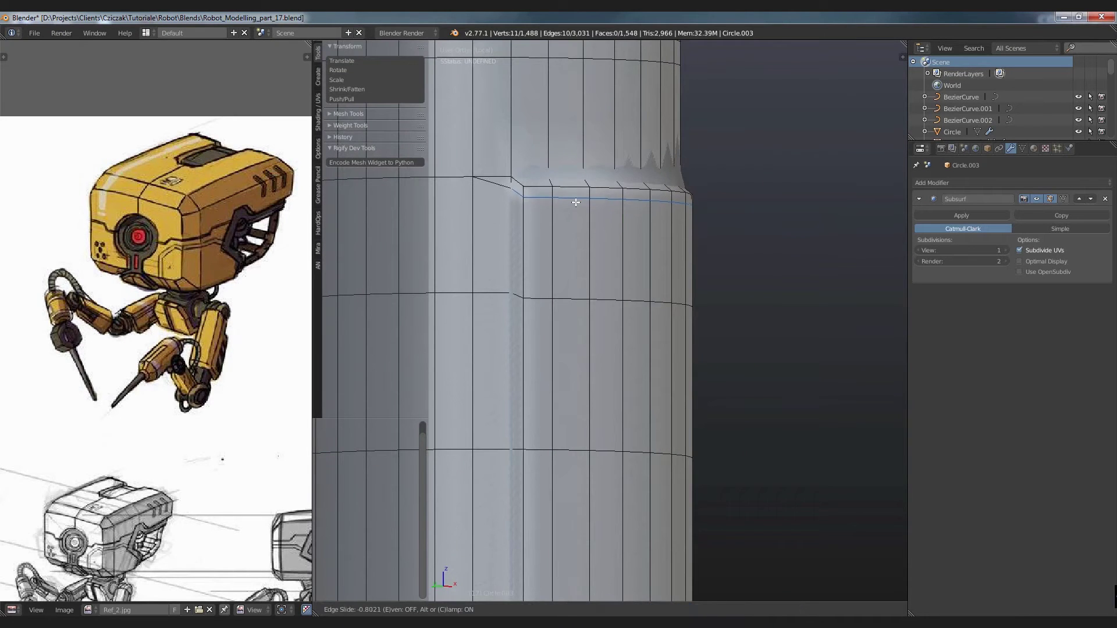
{"action": "left_click", "coordinate": [575, 198]}
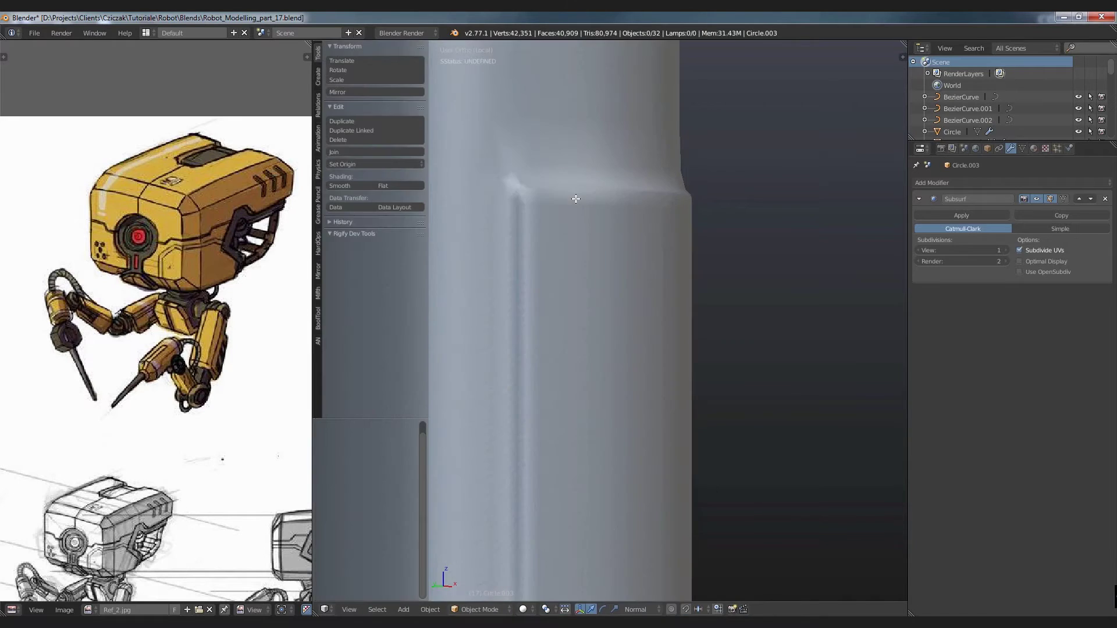
{"action": "scroll", "coordinate": [574, 198], "scroll_direction": "down", "scroll_amount": 5}
Step: Try a vertical loop cut near the panel, then undo the misplaced loop
{"action": "key", "text": "a"}
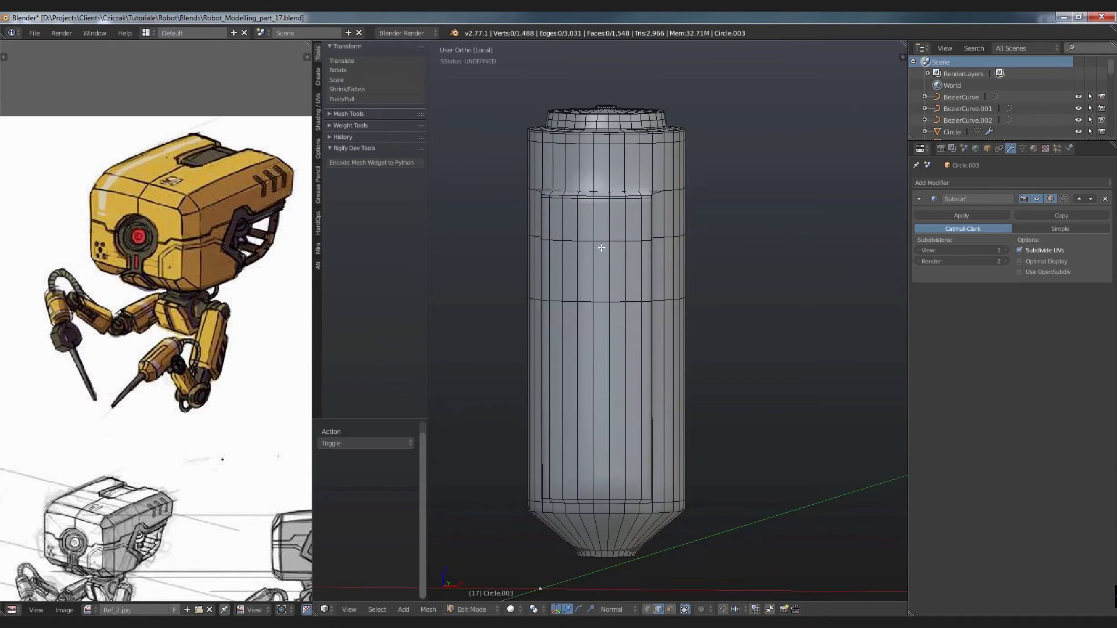
{"action": "scroll", "coordinate": [628, 207], "scroll_direction": "up", "scroll_amount": 1}
{"action": "scroll", "coordinate": [645, 152], "scroll_direction": "up", "scroll_amount": 3}
{"action": "scroll", "coordinate": [649, 164], "scroll_direction": "up", "scroll_amount": 2}
{"action": "scroll", "coordinate": [649, 164], "scroll_direction": "down", "scroll_amount": 4}
{"action": "middle_click_drag", "start_coordinate": [649, 174], "coordinate": [640, 175]}
{"action": "scroll", "coordinate": [643, 174], "scroll_direction": "up", "scroll_amount": 2}
{"action": "scroll", "coordinate": [683, 166], "scroll_direction": "up", "scroll_amount": 3}
{"action": "key", "text": "ctrl+r"}
{"action": "left_click", "coordinate": [684, 167]}
{"action": "left_click", "coordinate": [685, 176]}
{"action": "key", "text": "ctrl+z"}
Step: Place a vertical support loop beside the panel edge and preview the smoothed result
{"action": "key", "text": "ctrl+r"}
{"action": "left_click", "coordinate": [685, 165]}
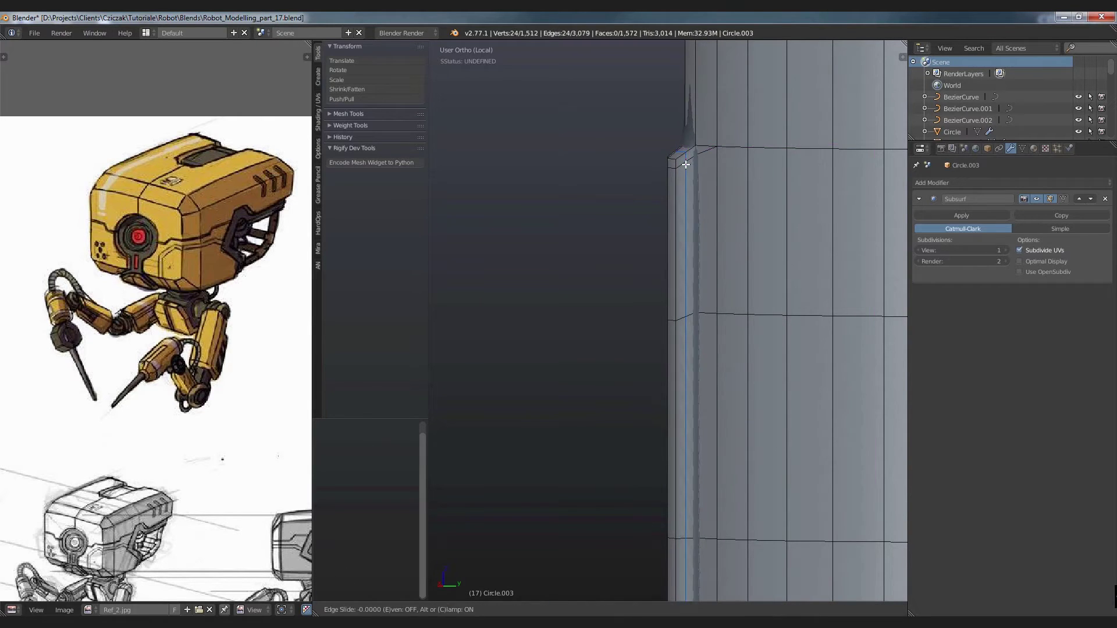
{"action": "left_click", "coordinate": [680, 172]}
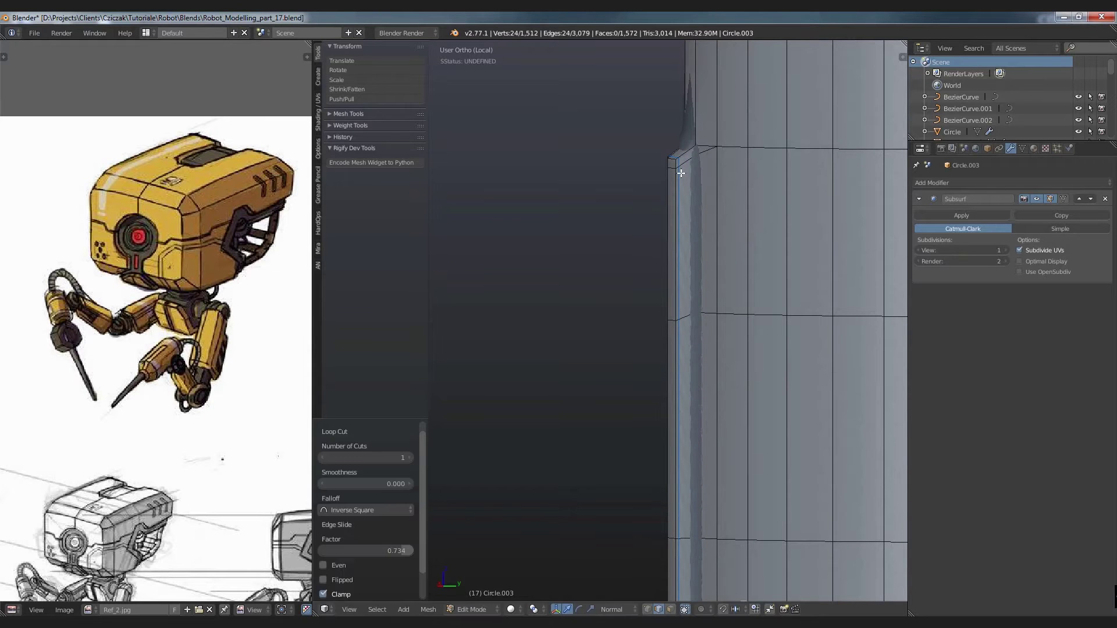
{"action": "scroll", "coordinate": [681, 174], "scroll_direction": "down", "scroll_amount": 5}
{"action": "scroll", "coordinate": [679, 198], "scroll_direction": "down", "scroll_amount": 3}
{"action": "key", "text": "Tab"}
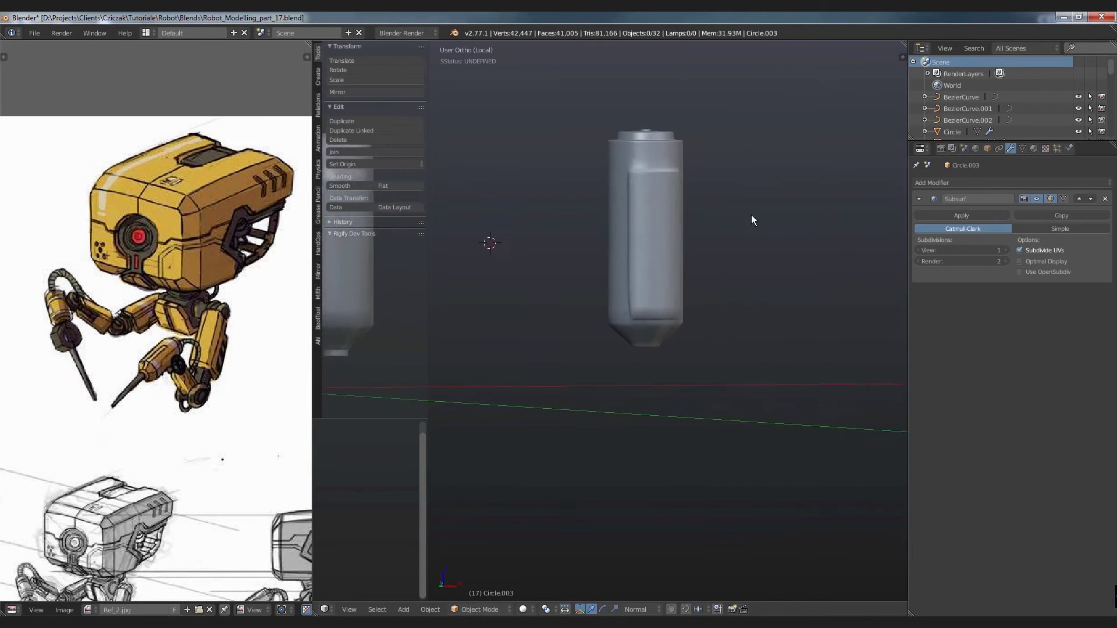
{"action": "scroll", "coordinate": [727, 198], "scroll_direction": "down", "scroll_amount": 2}
{"action": "scroll", "coordinate": [640, 174], "scroll_direction": "up", "scroll_amount": 6}
Step: Knife-cut a diagonal from the panel corner vertex along the top rim
{"action": "key", "text": "Tab"}
{"action": "middle_click_drag", "start_coordinate": [577, 166], "coordinate": [662, 231]}
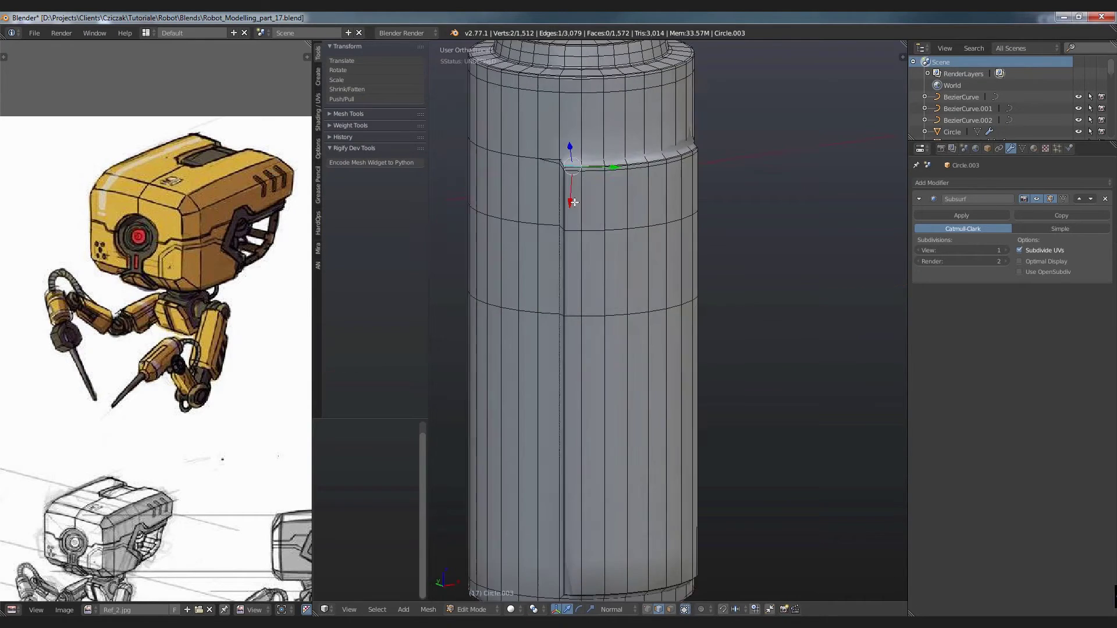
{"action": "scroll", "coordinate": [662, 231], "scroll_direction": "up", "scroll_amount": 1}
{"action": "scroll", "coordinate": [662, 231], "scroll_direction": "up", "scroll_amount": 3}
{"action": "key", "text": "a"}
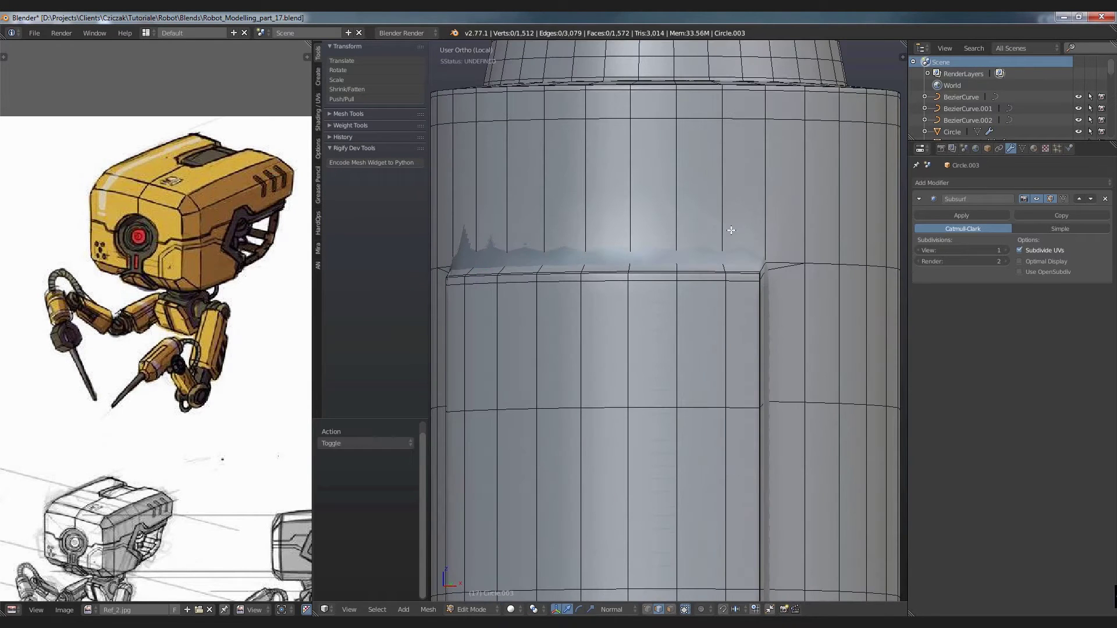
{"action": "key", "text": "k"}
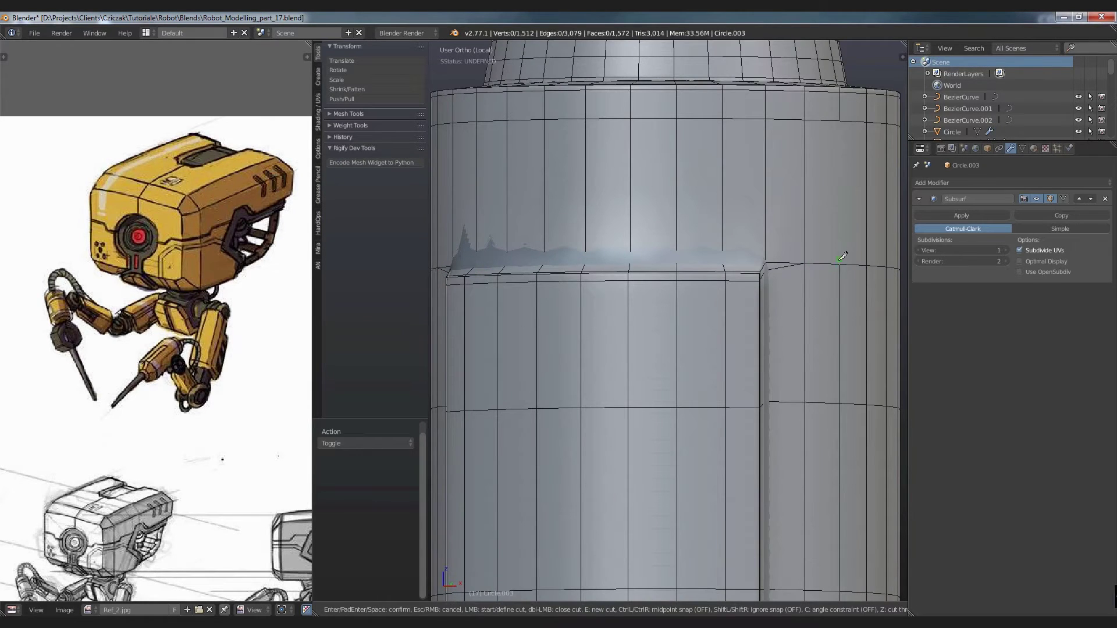
{"action": "left_click", "coordinate": [838, 265]}
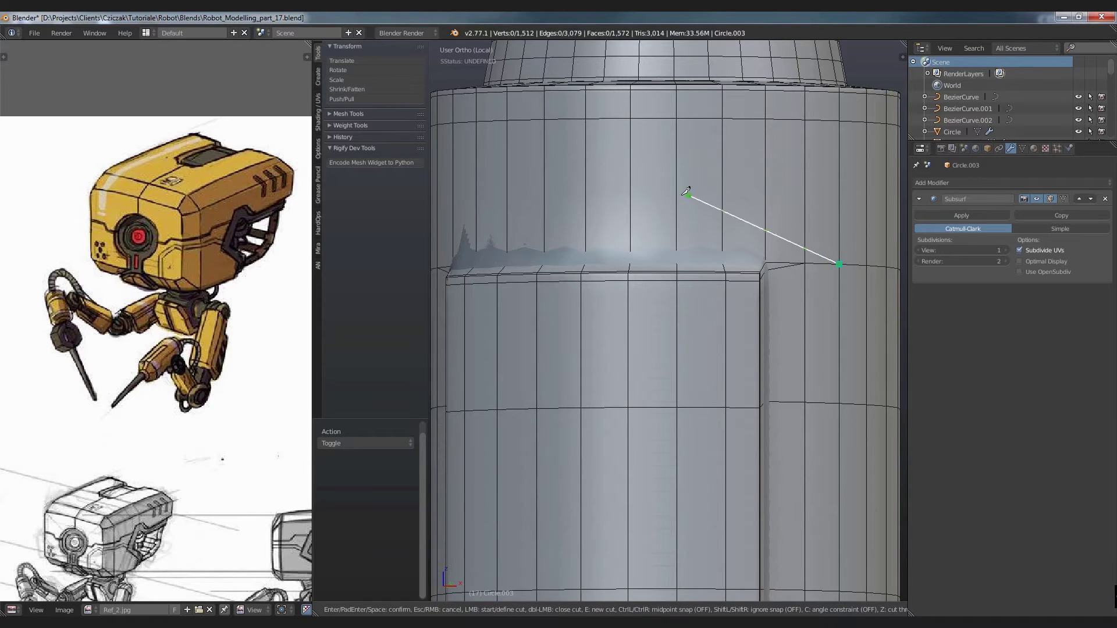
{"action": "left_click", "coordinate": [547, 201]}
{"action": "mouse_move", "coordinate": [547, 201]}
{"action": "middle_mouse_down"}
{"action": "mouse_move", "coordinate": [601, 215]}
{"action": "mouse_move", "coordinate": [773, 187]}
{"action": "mouse_move", "coordinate": [760, 187]}
{"action": "middle_mouse_up"}
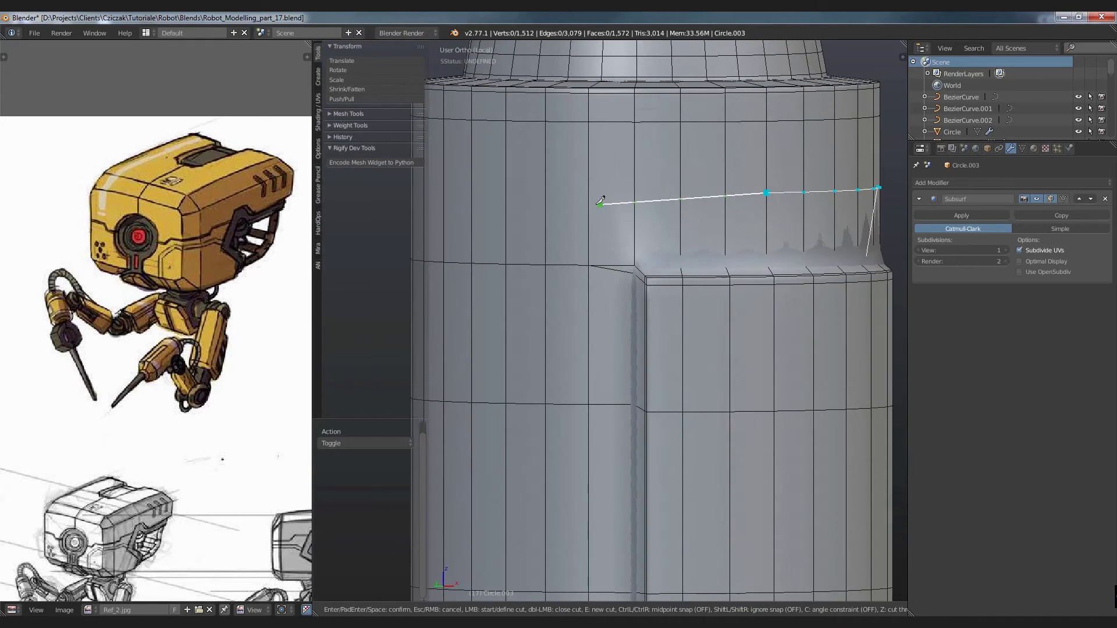
{"action": "left_click", "coordinate": [589, 193], "text": "ctrl"}
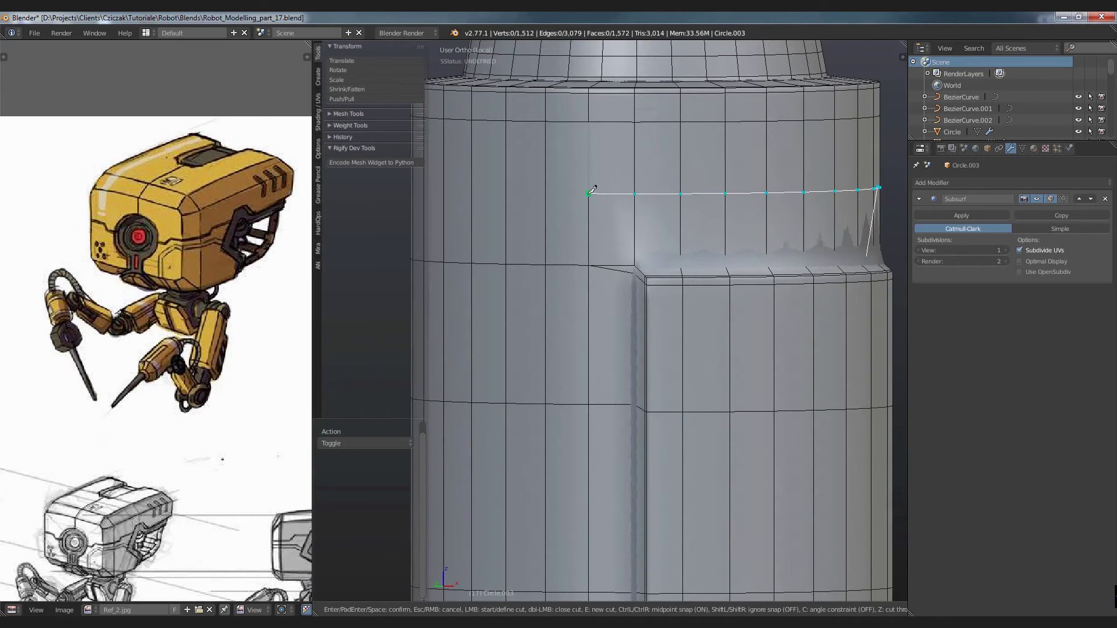
{"action": "left_click", "coordinate": [550, 257]}
{"action": "key", "text": "Return"}
{"action": "scroll", "coordinate": [551, 258], "scroll_direction": "down", "scroll_amount": 3}
{"action": "middle_click_drag", "start_coordinate": [551, 258], "coordinate": [610, 241]}
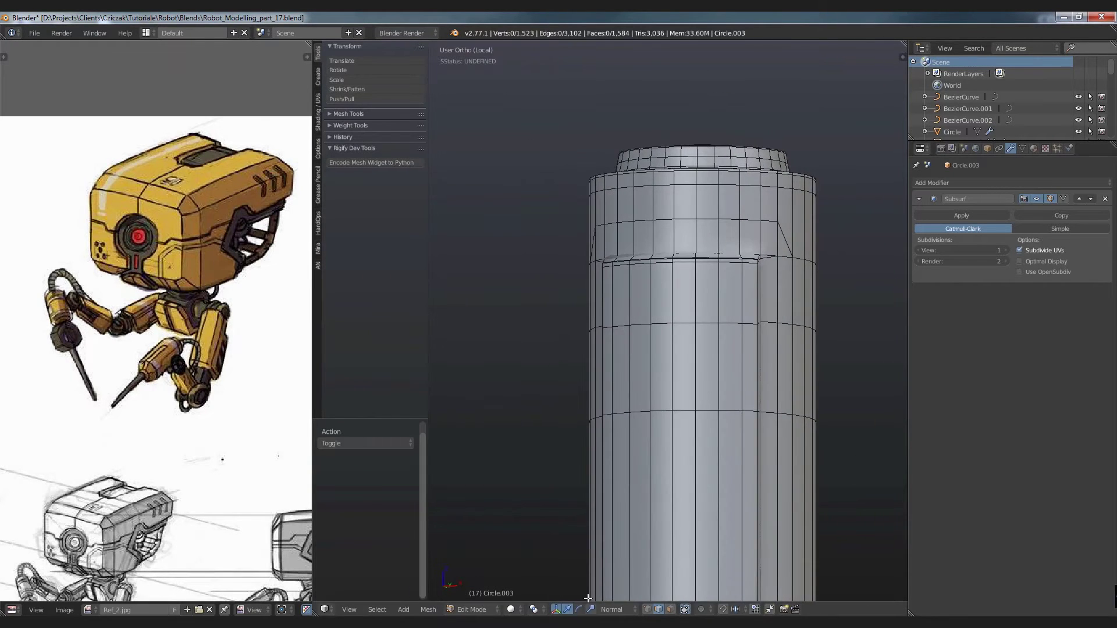
Step: In vertex mode, select the top edge loop and slide it down to the rim
{"action": "left_click", "coordinate": [647, 609]}
{"action": "middle_click_drag", "start_coordinate": [672, 279], "coordinate": [691, 288]}
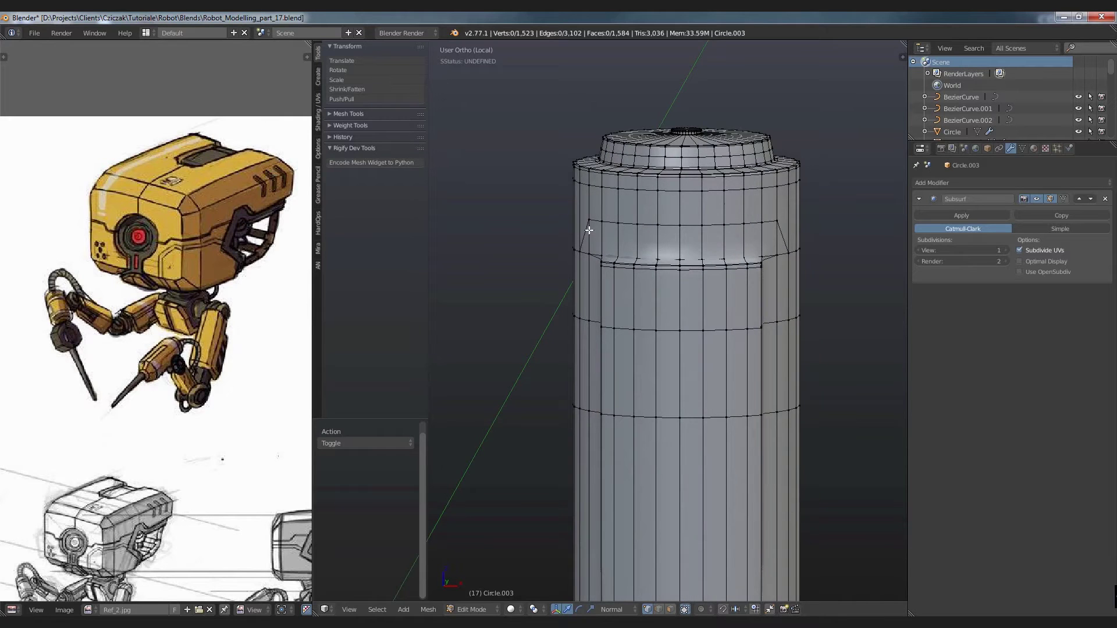
{"action": "middle_click_drag", "start_coordinate": [622, 242], "coordinate": [591, 263]}
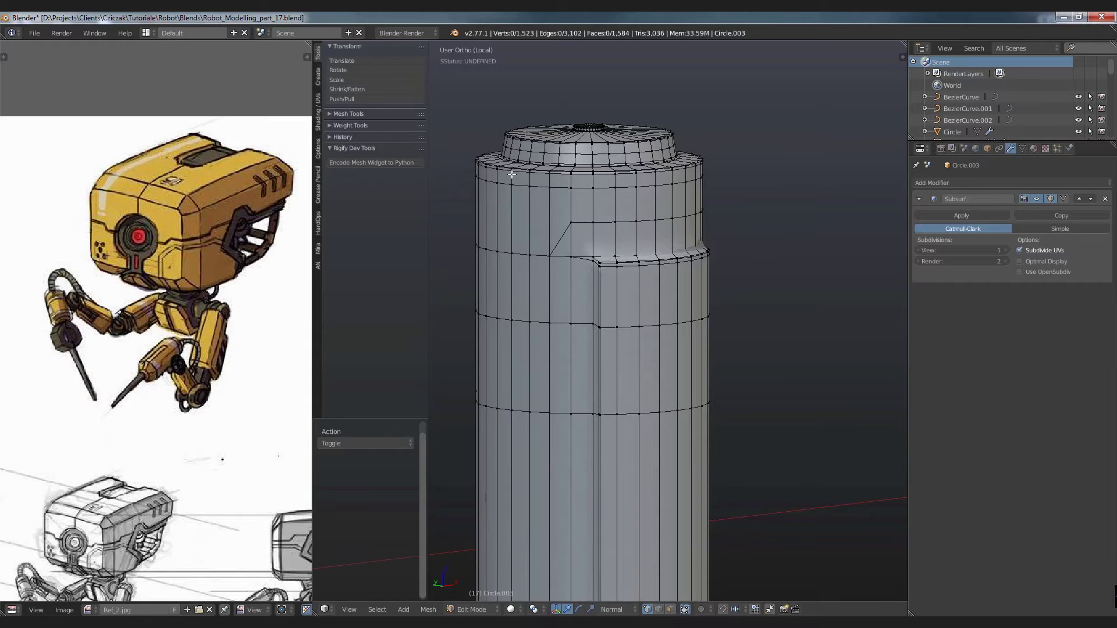
{"action": "mouse_move", "coordinate": [572, 224]}
{"action": "middle_mouse_down"}
{"action": "mouse_move", "coordinate": [591, 244]}
{"action": "mouse_move", "coordinate": [571, 229]}
{"action": "middle_mouse_up"}
{"action": "left_click", "coordinate": [695, 223], "text": "alt"}
{"action": "mouse_move", "coordinate": [695, 223]}
{"action": "middle_mouse_down"}
{"action": "mouse_move", "coordinate": [702, 266]}
{"action": "mouse_move", "coordinate": [765, 217]}
{"action": "middle_mouse_up"}
{"action": "left_click", "coordinate": [766, 215], "text": "shift"}
{"action": "scroll", "coordinate": [756, 256], "scroll_direction": "up", "scroll_amount": 3}
{"action": "scroll", "coordinate": [761, 257], "scroll_direction": "up", "scroll_amount": 2}
{"action": "key", "text": "g"}
{"action": "key", "text": "g"}
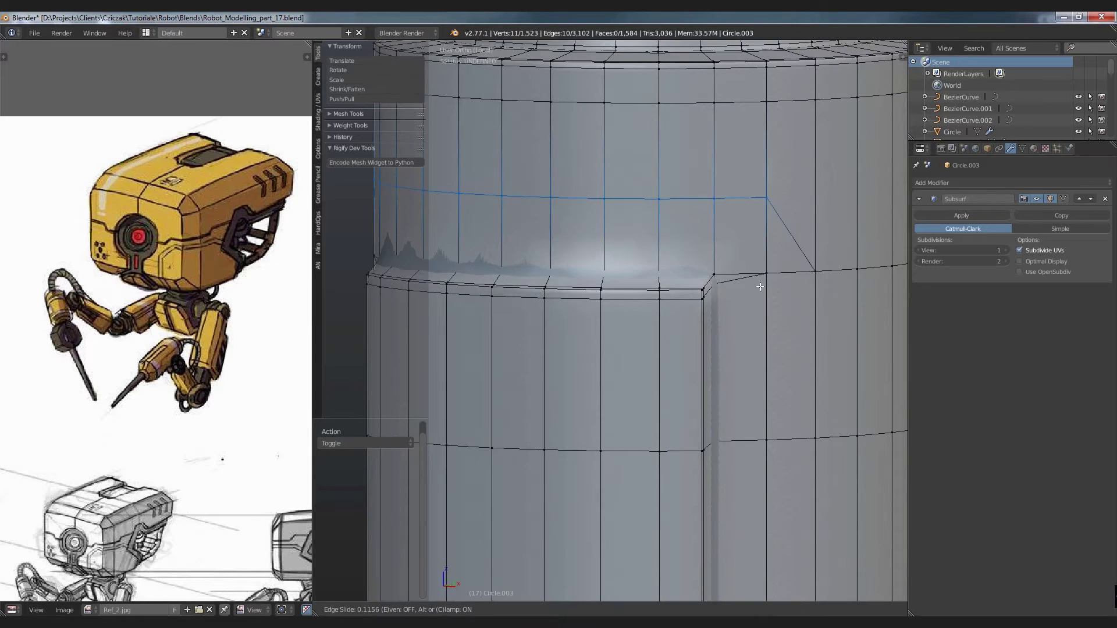
{"action": "left_click", "coordinate": [754, 336]}
Step: Orbit to the stepped seam, select its horizontal loop, deselect, and preview the smoothed shape
{"action": "key", "text": "a"}
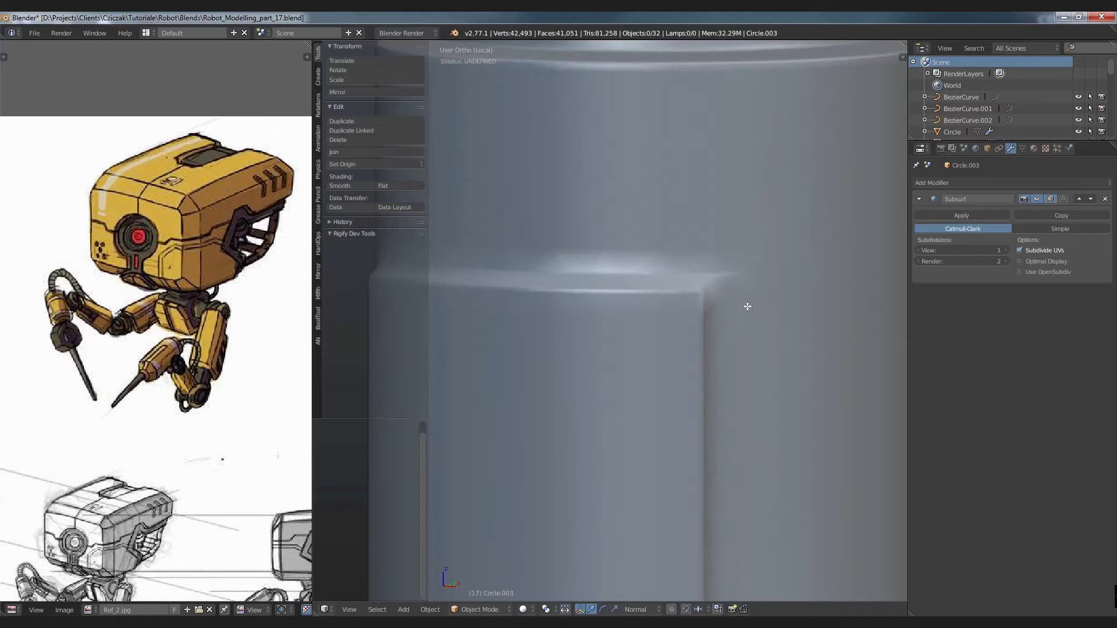
{"action": "scroll", "coordinate": [746, 303], "scroll_direction": "down", "scroll_amount": 5}
{"action": "mouse_move", "coordinate": [697, 272]}
{"action": "middle_mouse_down"}
{"action": "mouse_move", "coordinate": [772, 280]}
{"action": "mouse_move", "coordinate": [744, 288]}
{"action": "middle_mouse_up"}
{"action": "scroll", "coordinate": [728, 297], "scroll_direction": "up", "scroll_amount": 2}
{"action": "scroll", "coordinate": [729, 297], "scroll_direction": "up", "scroll_amount": 2}
{"action": "left_click", "coordinate": [729, 296], "text": "alt"}
{"action": "key", "text": "a"}
{"action": "key", "text": "Tab"}
{"action": "key", "text": "Tab"}
Step: Add a loop near the panel top, flatten it with S Z 0, and slide it down
{"action": "key", "text": "ctrl+r"}
{"action": "left_click", "coordinate": [706, 241]}
{"action": "right_click", "coordinate": [724, 271]}
{"action": "type", "text": "sz0"}
{"action": "key", "text": "Return"}
{"action": "key", "text": "g"}
{"action": "key", "text": "g"}
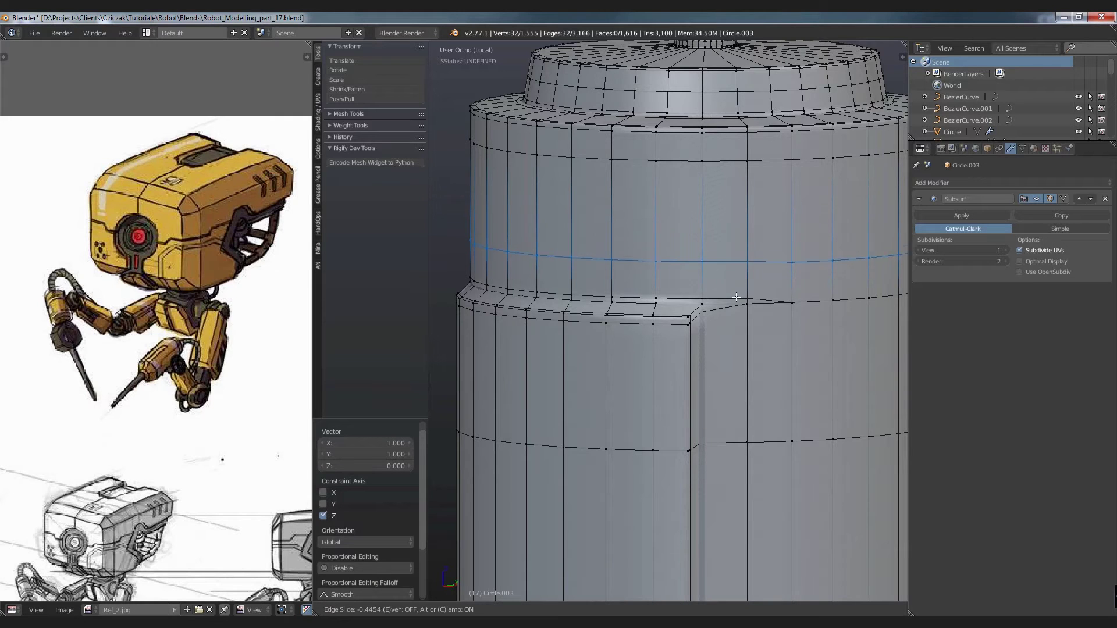
{"action": "left_click", "coordinate": [736, 299]}
{"action": "key", "text": "a"}
Step: Add a vertical support loop placed tight against the panel edge
{"action": "scroll", "coordinate": [736, 302], "scroll_direction": "down", "scroll_amount": 3}
{"action": "scroll", "coordinate": [736, 304], "scroll_direction": "down", "scroll_amount": 2}
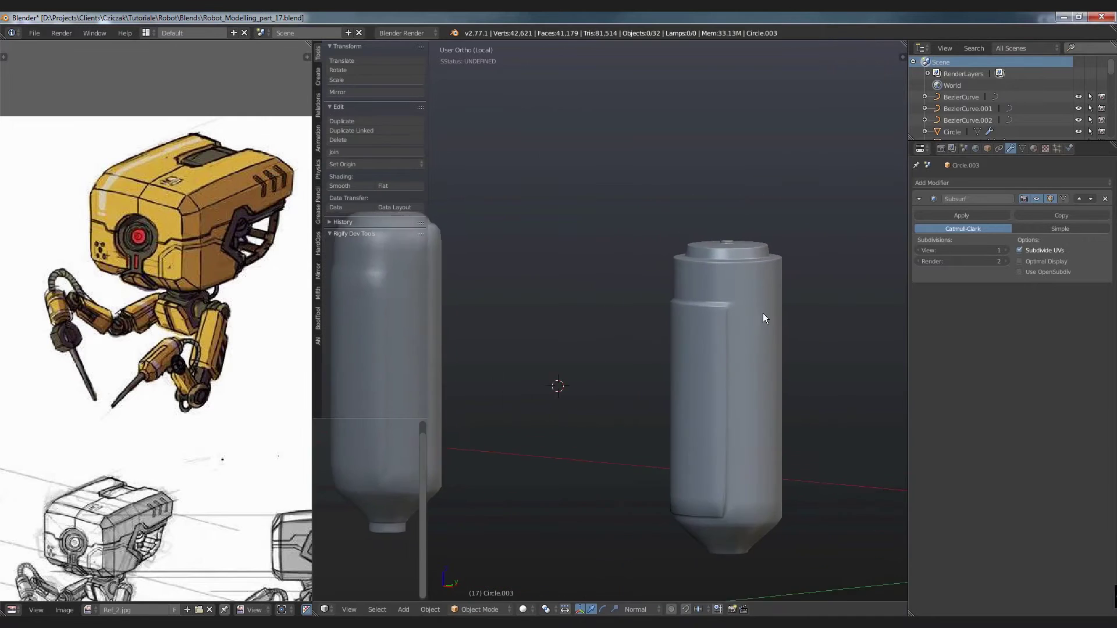
{"action": "scroll", "coordinate": [762, 313], "scroll_direction": "up", "scroll_amount": 4}
{"action": "scroll", "coordinate": [748, 312], "scroll_direction": "up", "scroll_amount": 1}
{"action": "scroll", "coordinate": [691, 282], "scroll_direction": "up", "scroll_amount": 2}
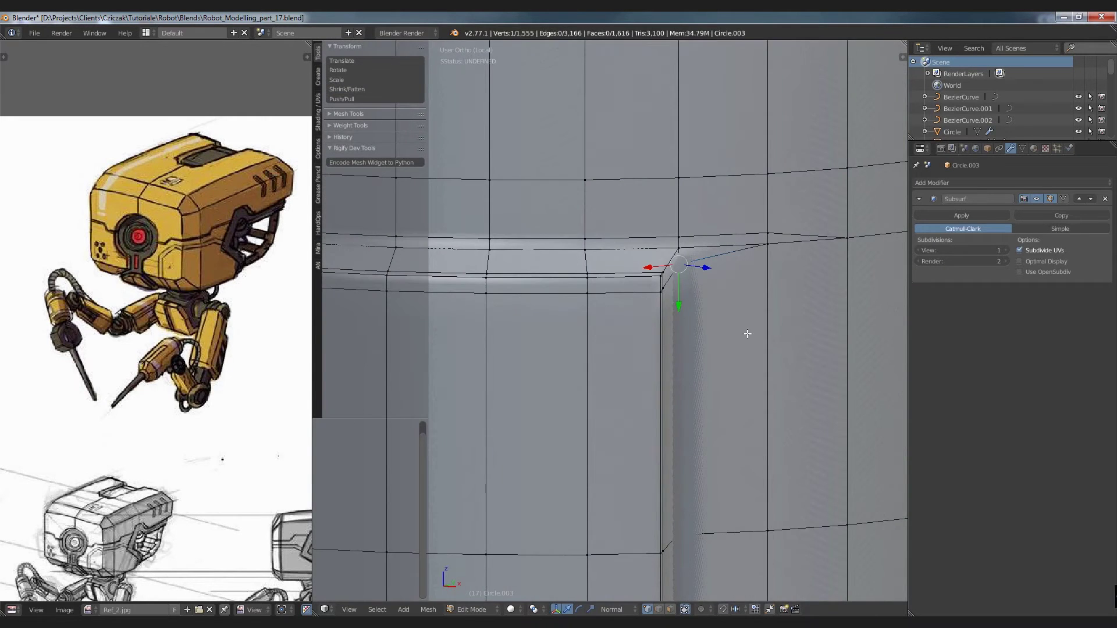
{"action": "scroll", "coordinate": [747, 333], "scroll_direction": "down", "scroll_amount": 3}
{"action": "scroll", "coordinate": [733, 317], "scroll_direction": "down", "scroll_amount": 1}
{"action": "scroll", "coordinate": [724, 305], "scroll_direction": "up", "scroll_amount": 1}
{"action": "middle_click_drag", "start_coordinate": [720, 301], "coordinate": [715, 196], "text": "shift"}
{"action": "scroll", "coordinate": [714, 179], "scroll_direction": "up", "scroll_amount": 4}
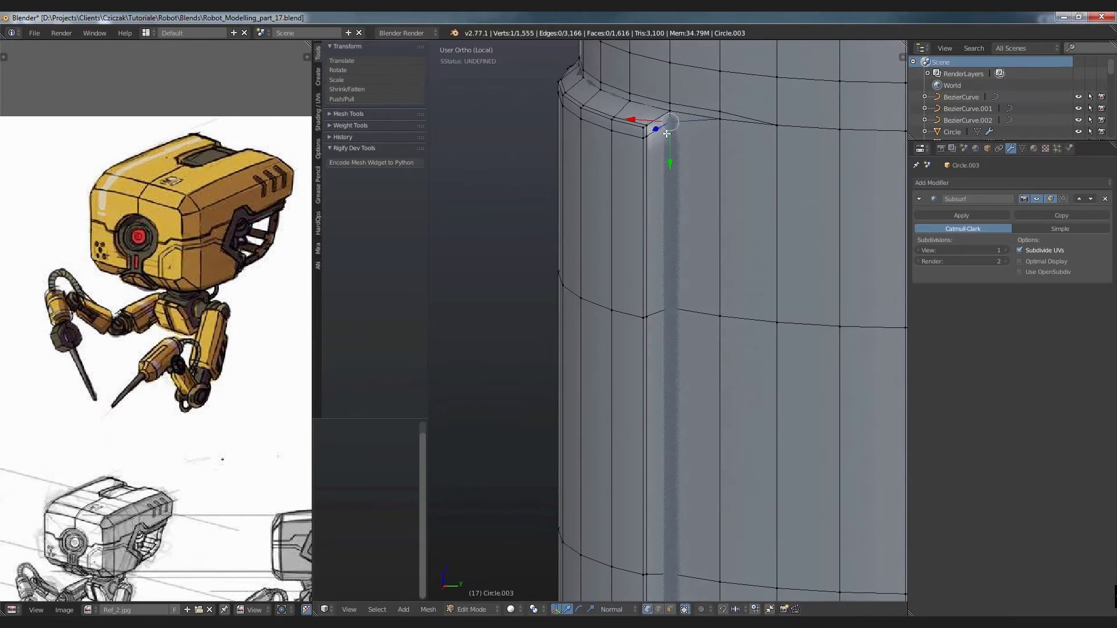
{"action": "key", "text": "a"}
{"action": "key", "text": "ctrl+r"}
{"action": "left_click", "coordinate": [649, 132]}
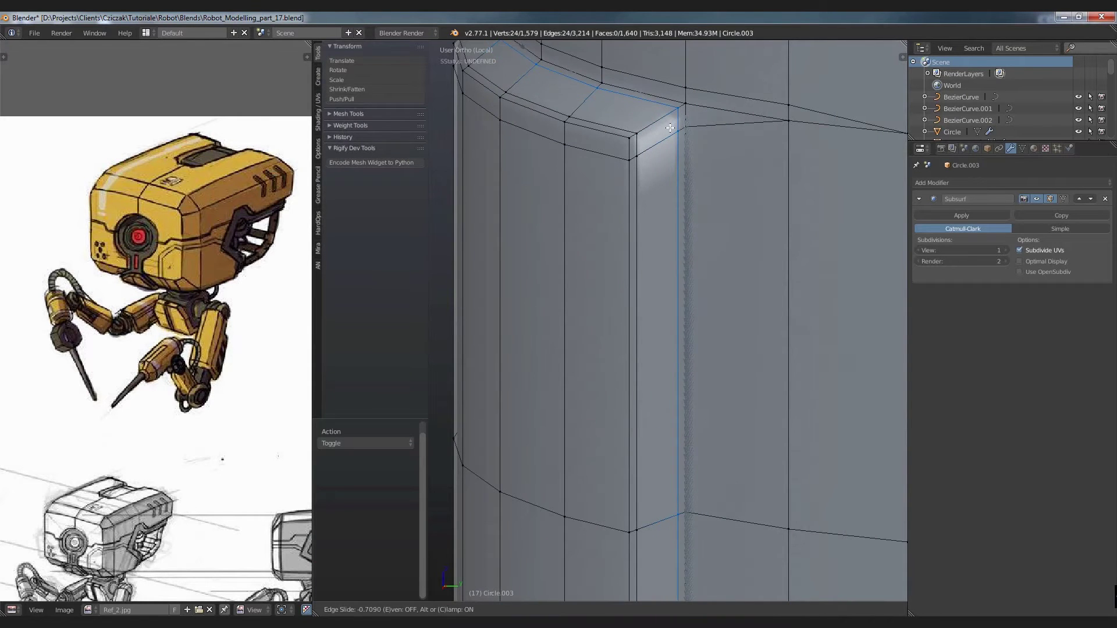
{"action": "left_click", "coordinate": [672, 127]}
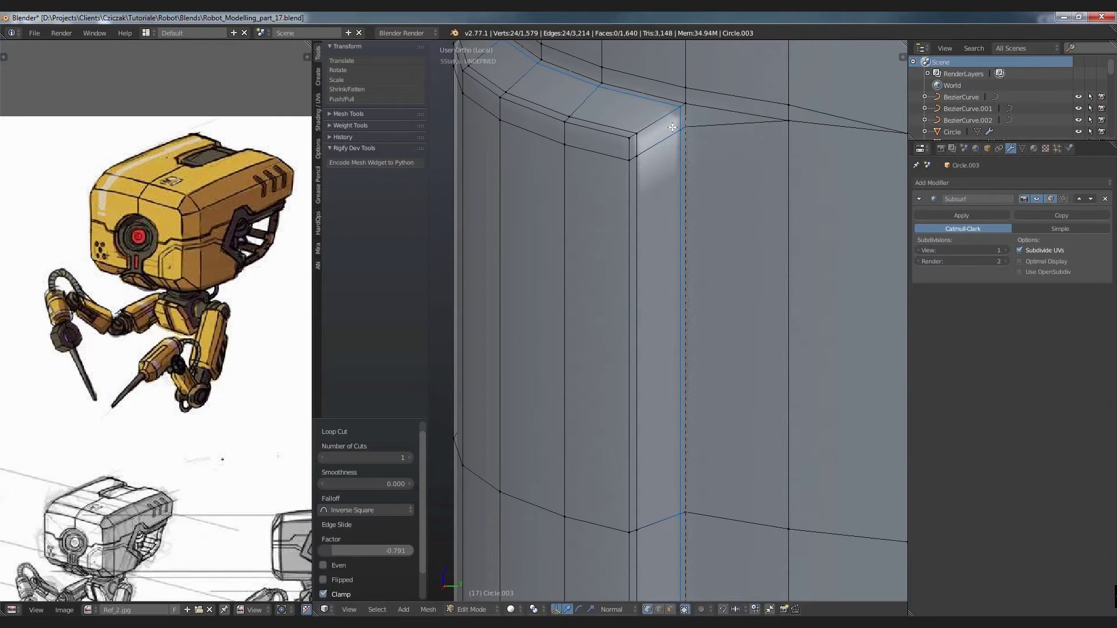
Step: Add an unslid loop cut across the panel's top corner
{"action": "scroll", "coordinate": [672, 128], "scroll_direction": "down", "scroll_amount": 3}
{"action": "scroll", "coordinate": [678, 155], "scroll_direction": "down", "scroll_amount": 3}
{"action": "scroll", "coordinate": [680, 162], "scroll_direction": "down", "scroll_amount": 3}
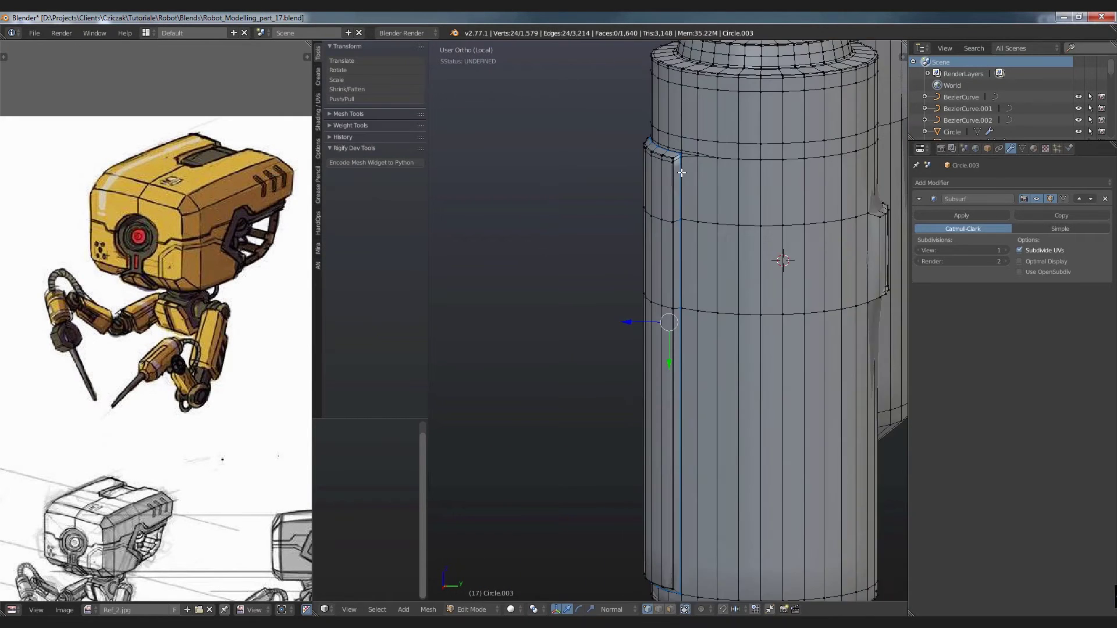
{"action": "scroll", "coordinate": [709, 168], "scroll_direction": "down", "scroll_amount": 2}
{"action": "scroll", "coordinate": [708, 168], "scroll_direction": "up", "scroll_amount": 5}
{"action": "key", "text": "a"}
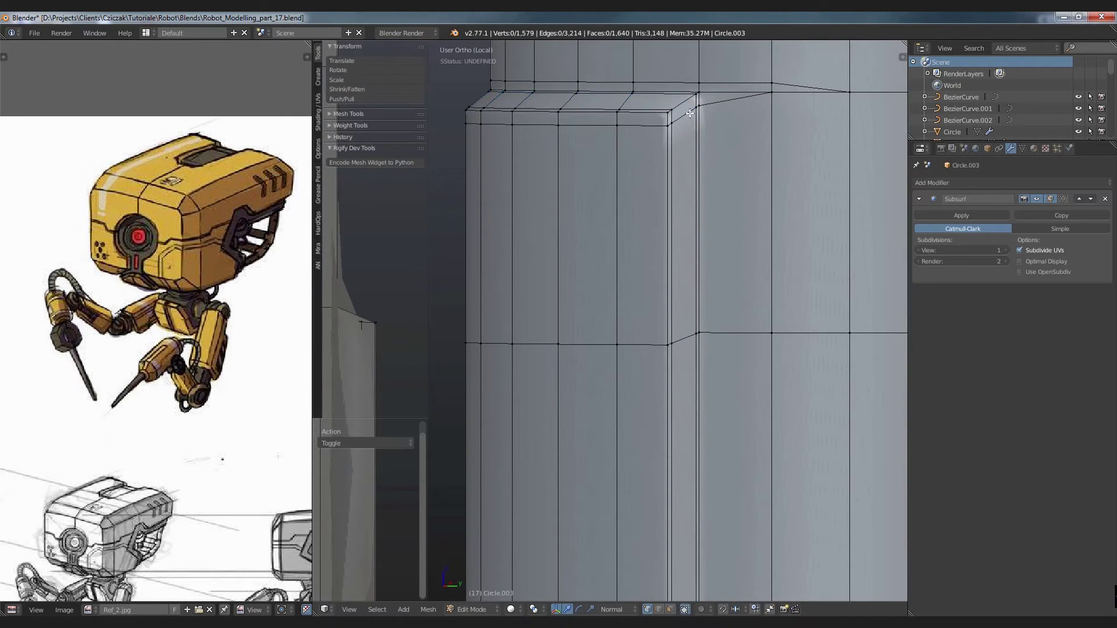
{"action": "key", "text": "ctrl+r"}
{"action": "left_click", "coordinate": [691, 231]}
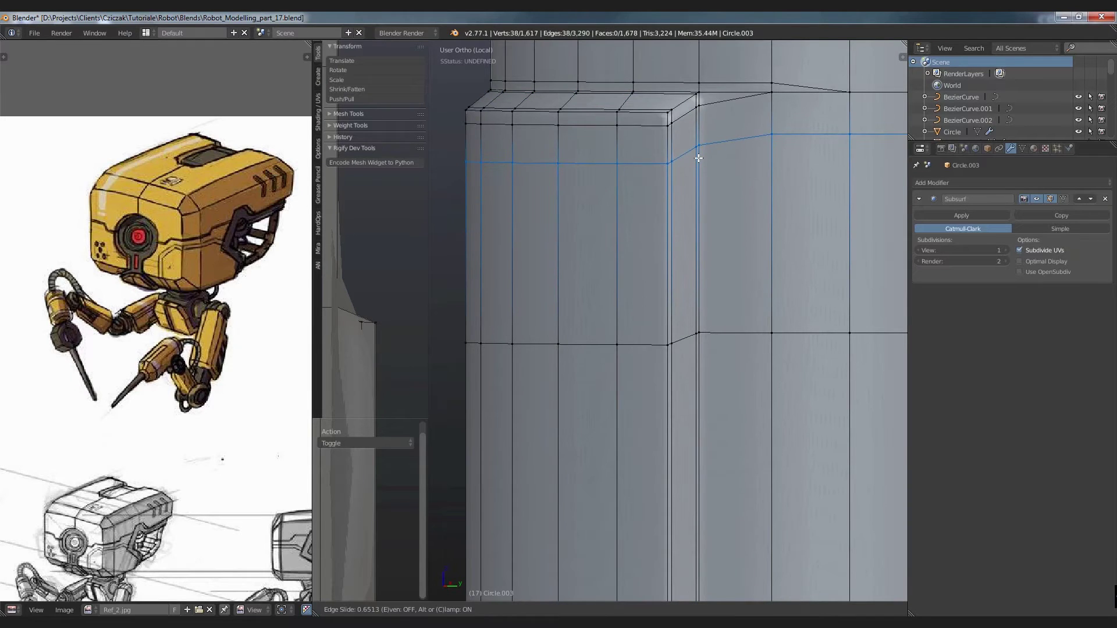
{"action": "right_click", "coordinate": [685, 123]}
Step: Select the panel's top edge loop minus one vertex and slide it toward the corner
{"action": "right_click", "coordinate": [685, 123], "text": "alt"}
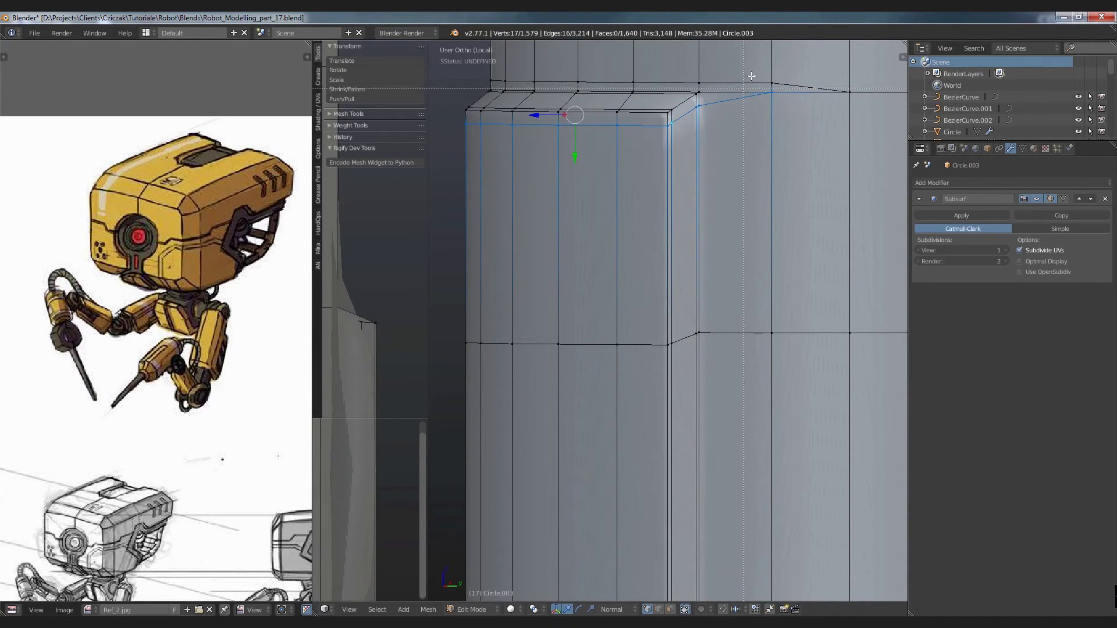
{"action": "scroll", "coordinate": [756, 145], "scroll_direction": "down", "scroll_amount": 2}
{"action": "scroll", "coordinate": [832, 166], "scroll_direction": "down", "scroll_amount": 2}
{"action": "scroll", "coordinate": [832, 166], "scroll_direction": "down", "scroll_amount": 2}
{"action": "right_click", "coordinate": [658, 131], "text": "shift"}
{"action": "scroll", "coordinate": [663, 137], "scroll_direction": "up", "scroll_amount": 4}
{"action": "key", "text": "g"}
{"action": "key", "text": "g"}
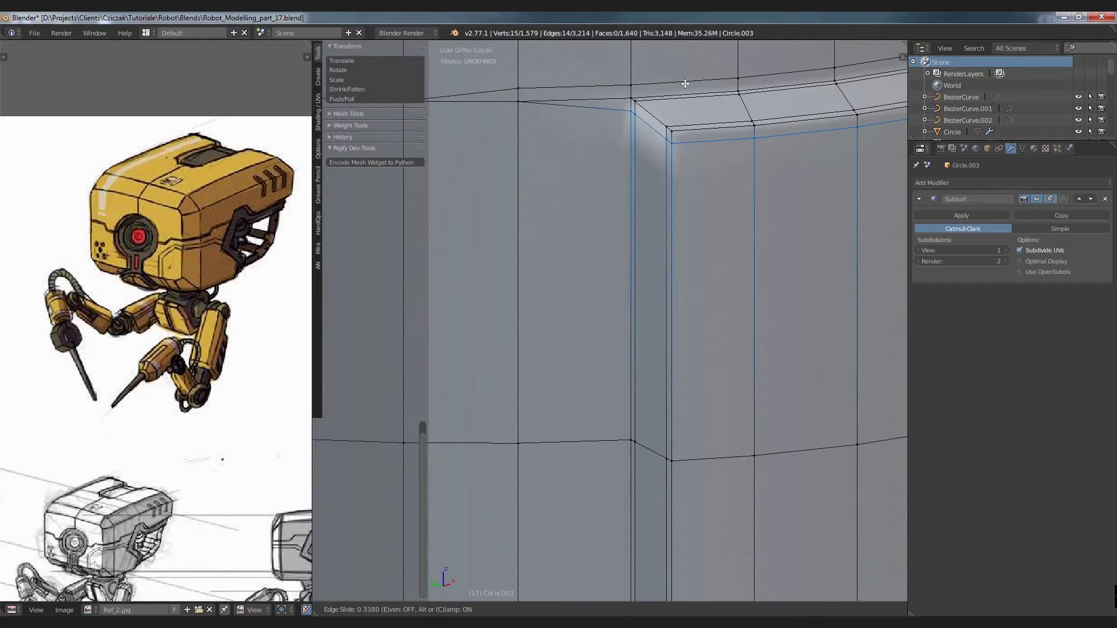
{"action": "left_click", "coordinate": [684, 81]}
{"action": "key", "text": "a"}
{"action": "scroll", "coordinate": [667, 180], "scroll_direction": "down", "scroll_amount": 1}
{"action": "scroll", "coordinate": [667, 179], "scroll_direction": "down", "scroll_amount": 2}
Step: Add a loop cut above the side panel, flatten it to Z 0, and raise it into place
{"action": "middle_click_drag", "start_coordinate": [666, 180], "coordinate": [649, 171]}
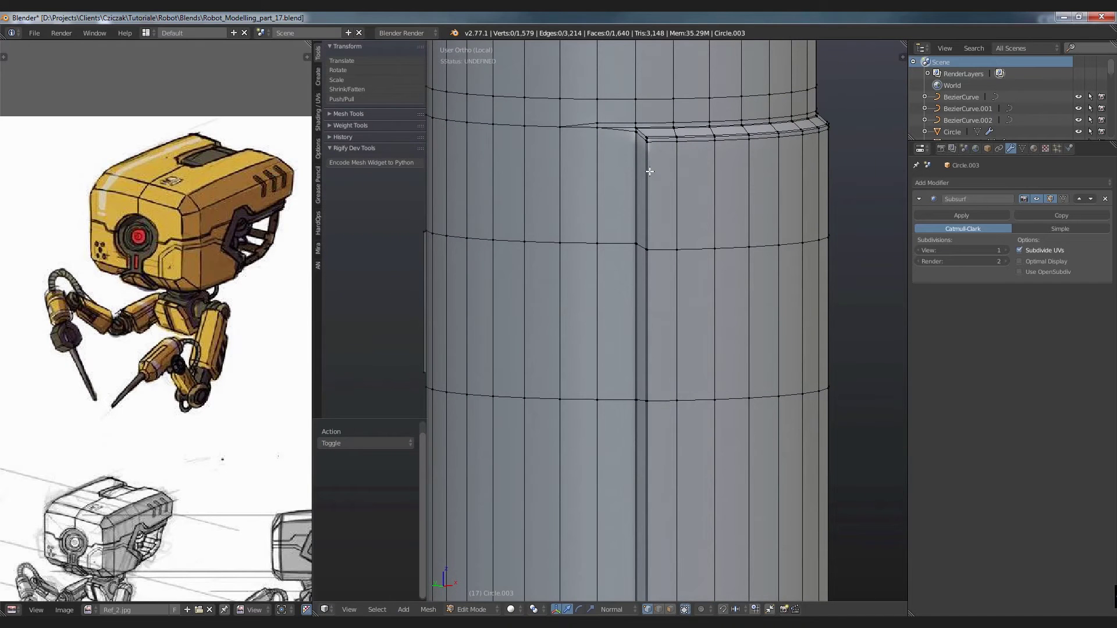
{"action": "key", "text": "ctrl+r"}
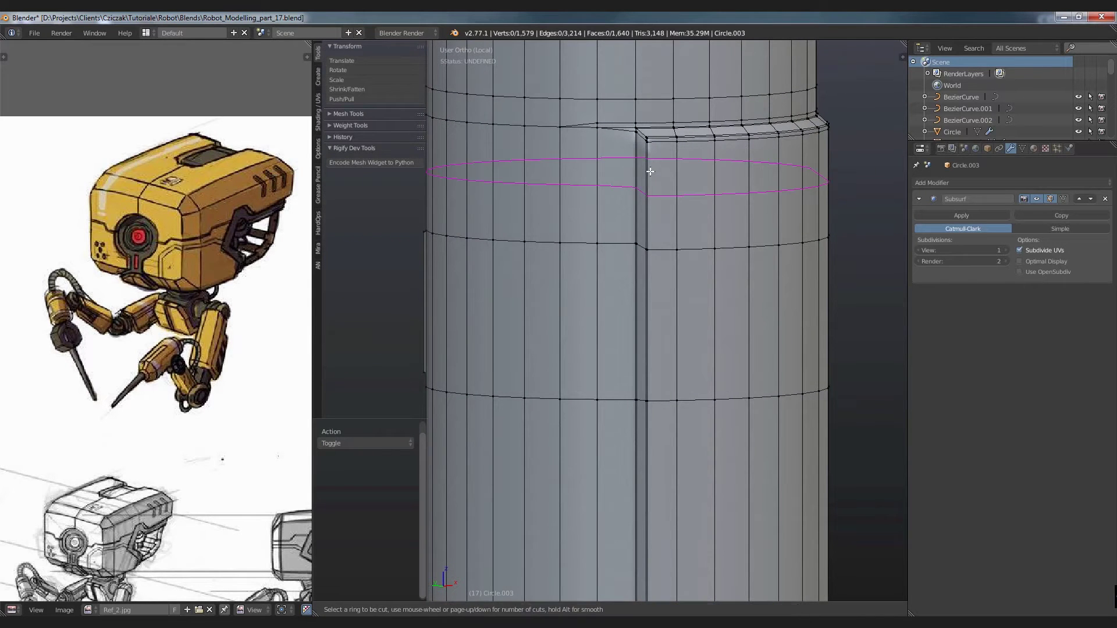
{"action": "left_click", "coordinate": [663, 155]}
{"action": "type", "text": "sz02"}
{"action": "key", "text": "Return"}
{"action": "key", "text": "g"}
{"action": "key", "text": "z"}
{"action": "left_click", "coordinate": [693, 182]}
Step: Preview the smoothed shape, then inspect the new loop at the seam in Edit Mode
{"action": "key", "text": "Tab"}
{"action": "key", "text": "Tab"}
{"action": "scroll", "coordinate": [693, 188], "scroll_direction": "down", "scroll_amount": 5}
{"action": "scroll", "coordinate": [674, 173], "scroll_direction": "up", "scroll_amount": 5}
{"action": "scroll", "coordinate": [674, 172], "scroll_direction": "up", "scroll_amount": 4}
{"action": "left_click", "coordinate": [673, 172]}
{"action": "scroll", "coordinate": [674, 173], "scroll_direction": "down", "scroll_amount": 3}
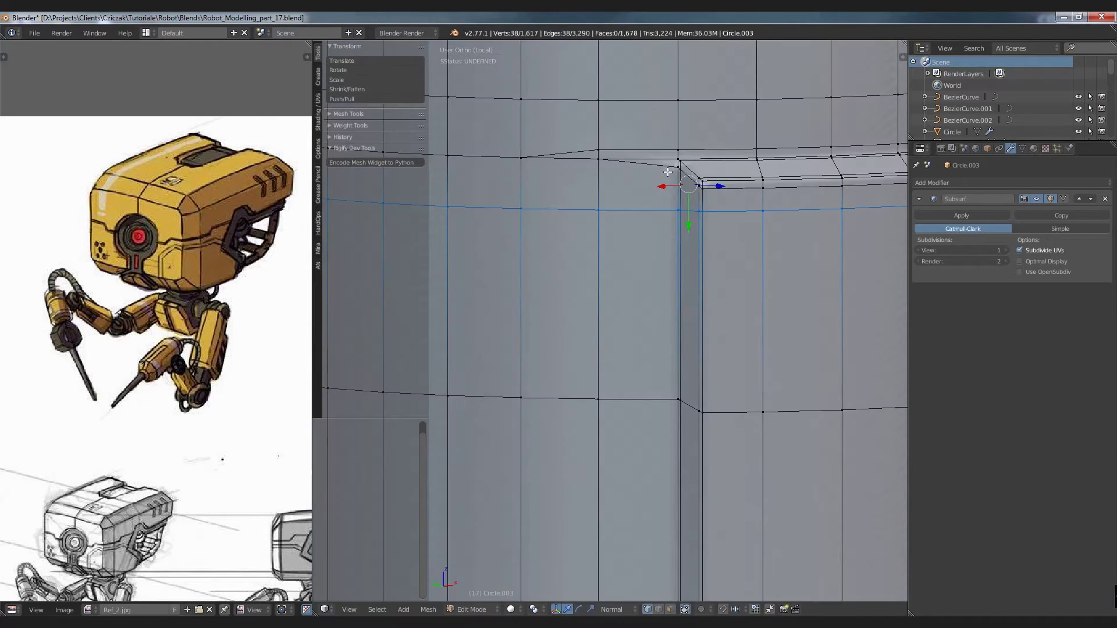
{"action": "mouse_move", "coordinate": [701, 164]}
{"action": "middle_mouse_down"}
{"action": "mouse_move", "coordinate": [668, 179]}
{"action": "mouse_move", "coordinate": [669, 193]}
{"action": "middle_mouse_up"}
{"action": "key", "text": "a"}
{"action": "scroll", "coordinate": [676, 175], "scroll_direction": "up", "scroll_amount": 1}
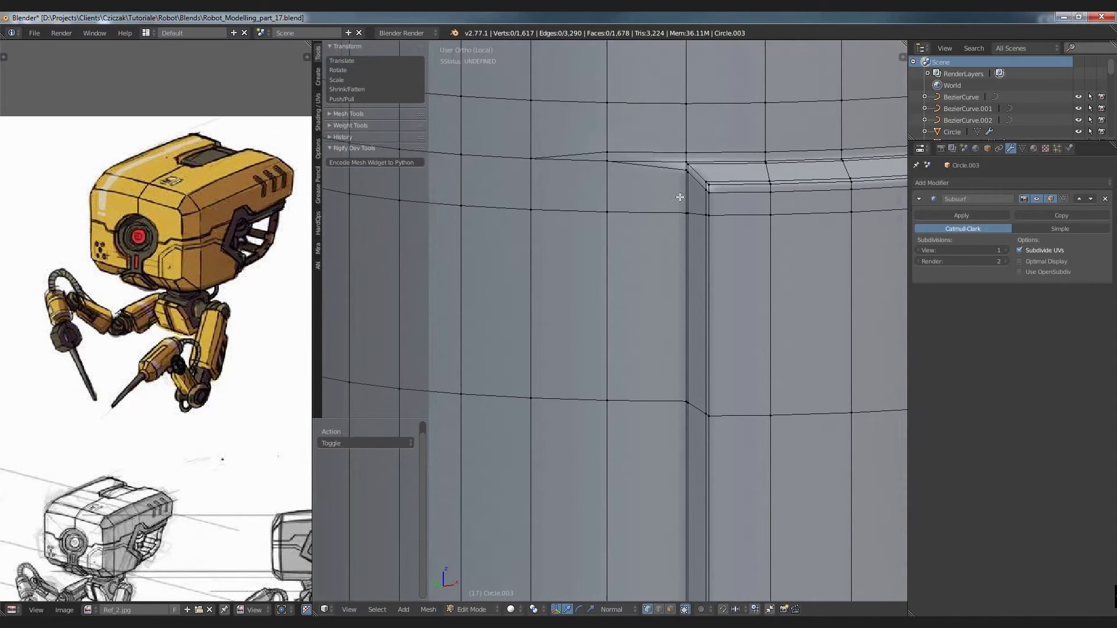
{"action": "scroll", "coordinate": [713, 192], "scroll_direction": "up", "scroll_amount": 1}
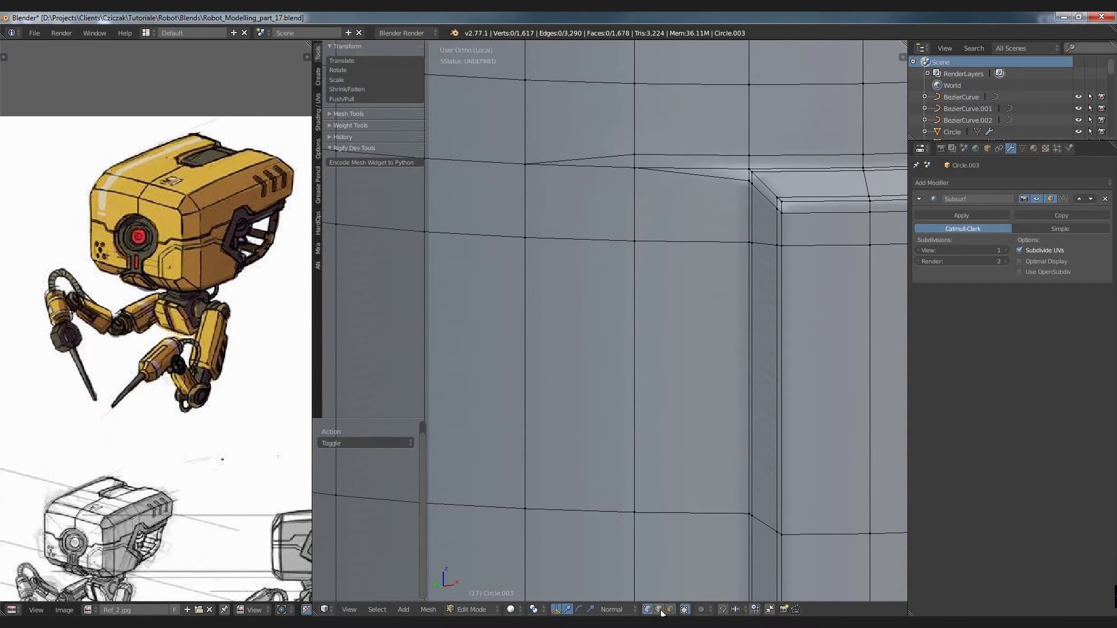
Step: Dissolve the panel's top-corner edge and knife-cut from the edge midpoint to the left vertex
{"action": "right_click", "coordinate": [715, 183]}
{"action": "key", "text": "x"}
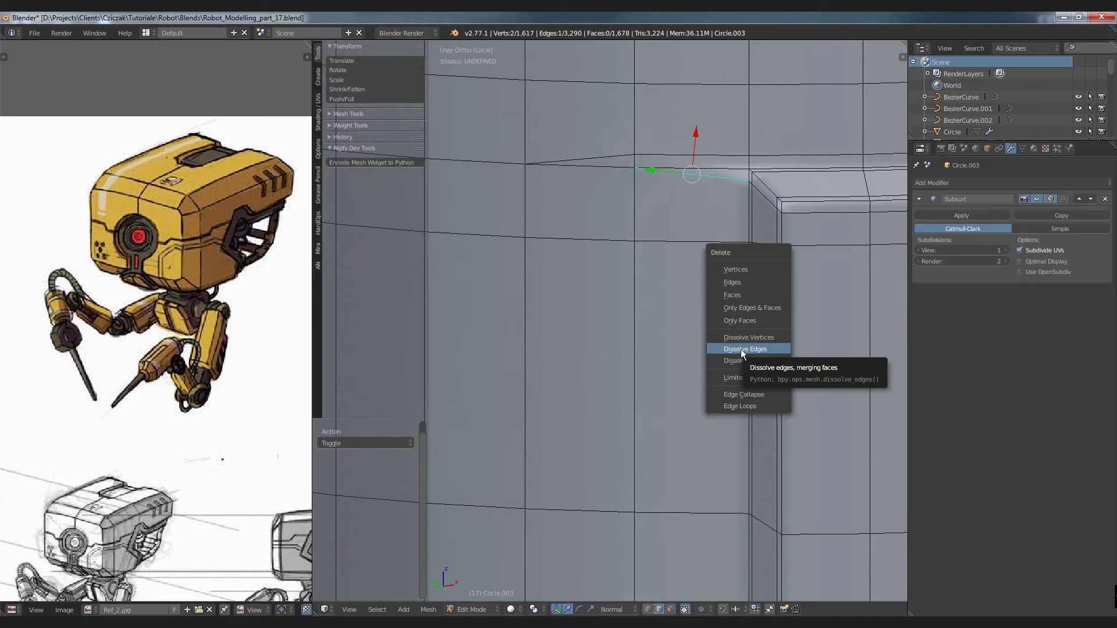
{"action": "left_click", "coordinate": [741, 349]}
{"action": "middle_click_drag", "start_coordinate": [753, 164], "coordinate": [756, 164]}
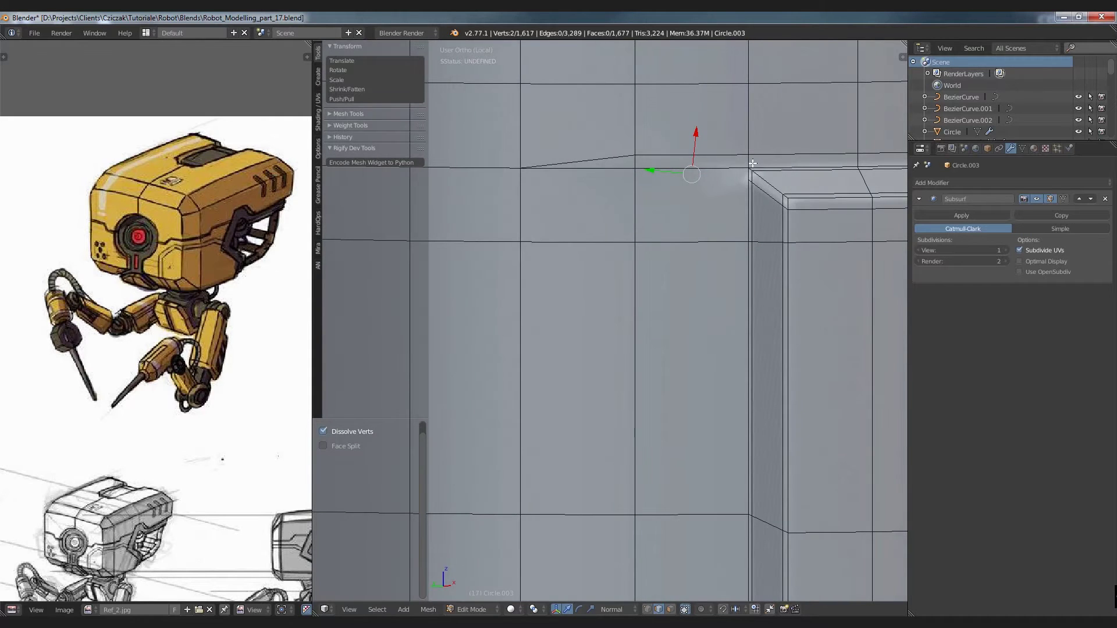
{"action": "key", "text": "k"}
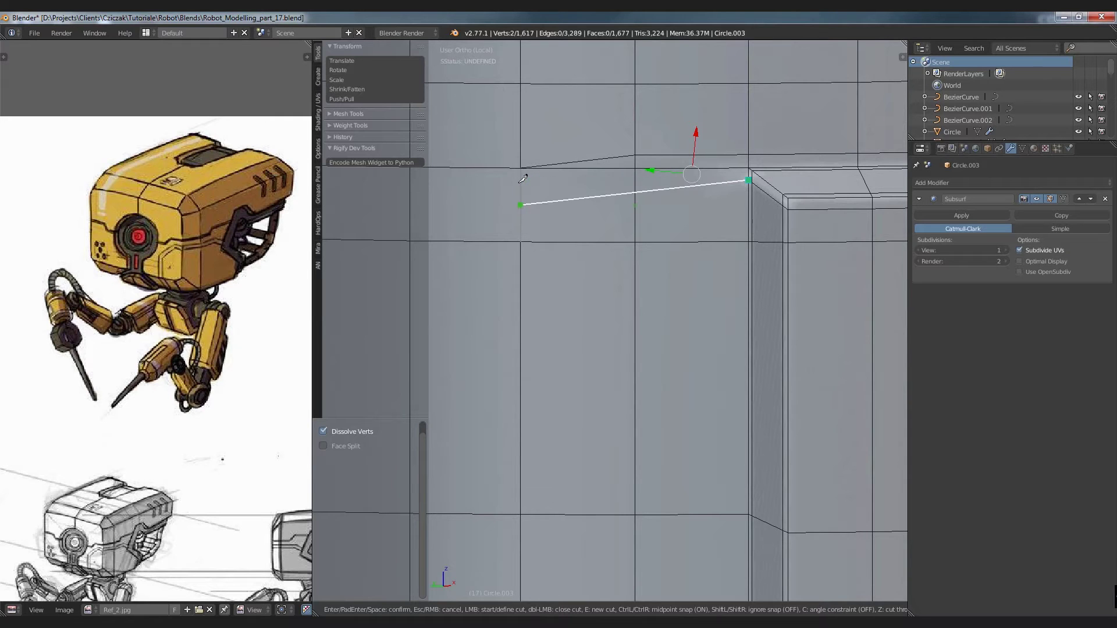
{"action": "left_click", "coordinate": [634, 204], "text": "ctrl"}
{"action": "left_click", "coordinate": [525, 178]}
{"action": "scroll", "coordinate": [525, 178], "scroll_direction": "down", "scroll_amount": 2}
{"action": "middle_click_drag", "start_coordinate": [526, 178], "coordinate": [669, 181], "text": "shift"}
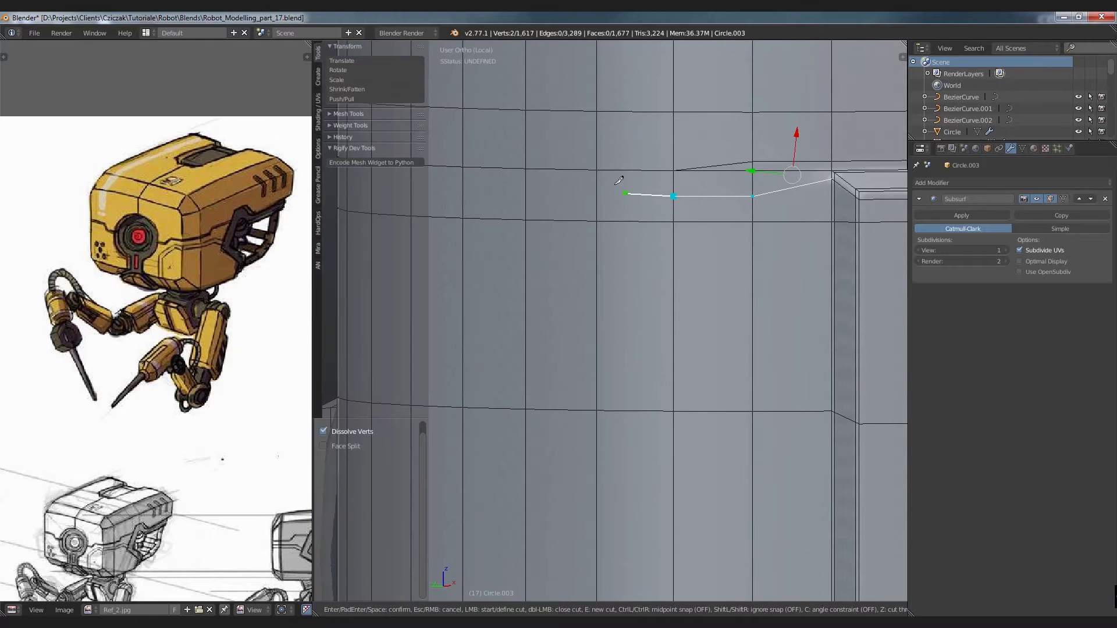
{"action": "left_click", "coordinate": [601, 214]}
{"action": "key", "text": "Return"}
Step: Edge-slide the new knife cut upward along its edges
{"action": "key", "text": "a"}
{"action": "middle_click_drag", "start_coordinate": [727, 197], "coordinate": [764, 192]}
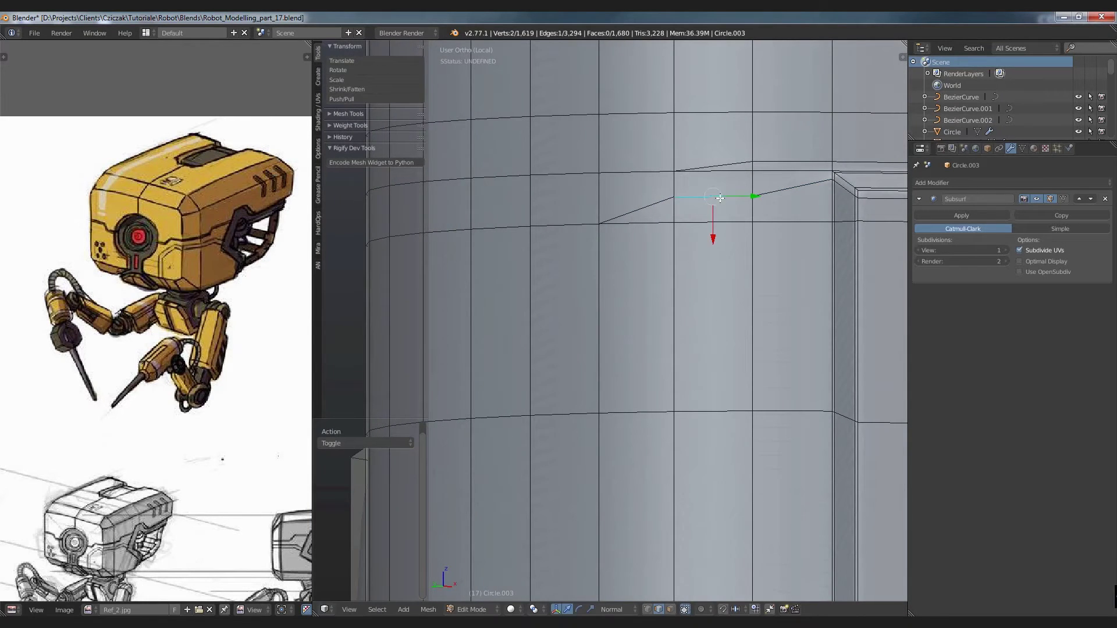
{"action": "key", "text": "g"}
{"action": "key", "text": "g"}
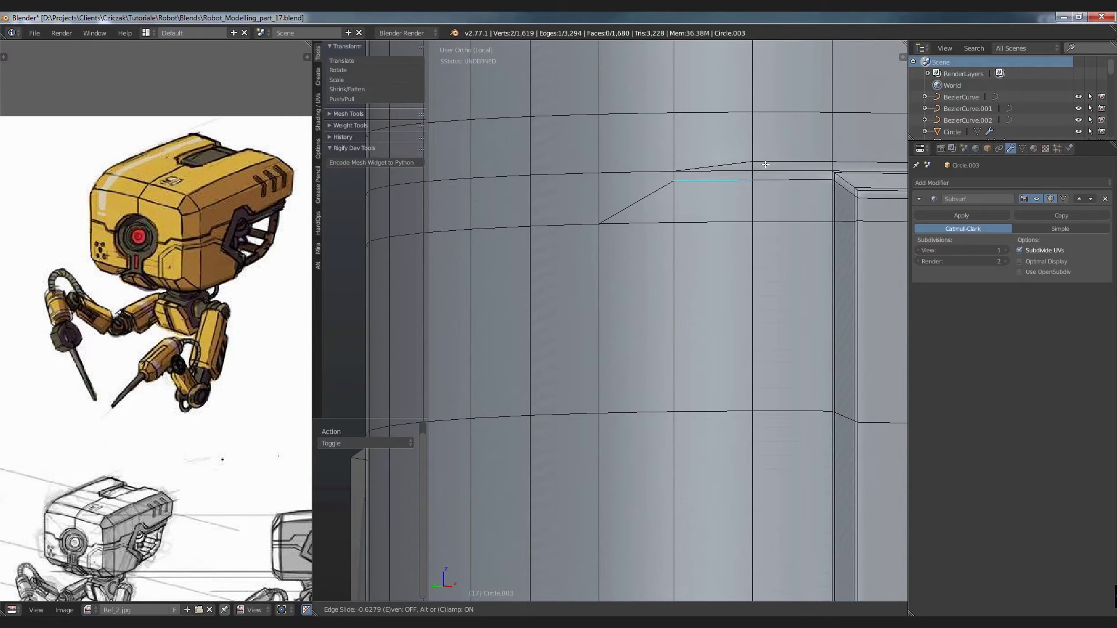
{"action": "left_click", "coordinate": [765, 164]}
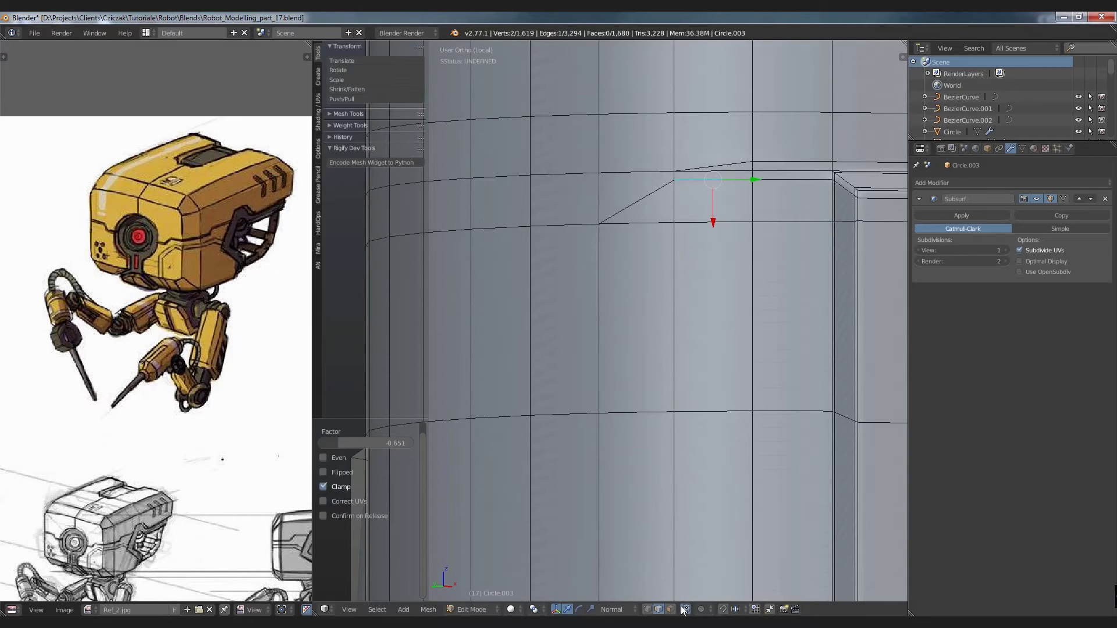
{"action": "scroll", "coordinate": [773, 207], "scroll_direction": "up", "scroll_amount": 3}
{"action": "key", "text": "a"}
Step: Enable vertex snapping and move two corner vertices along Z to level them with the neighbouring loop
{"action": "right_click", "coordinate": [738, 158]}
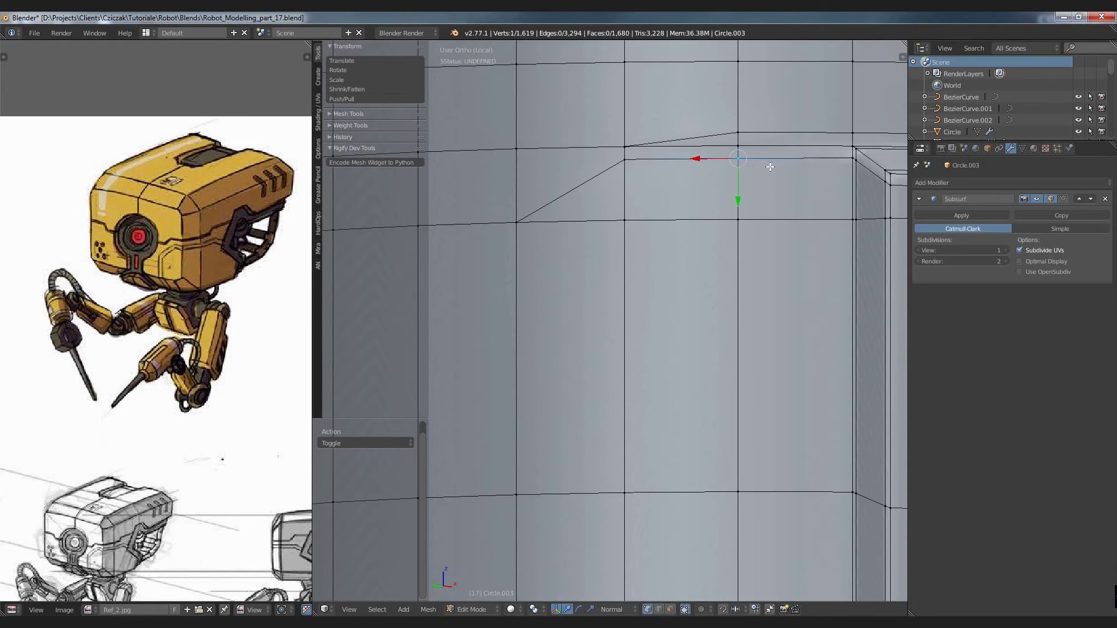
{"action": "key", "text": "g"}
{"action": "key", "text": "z"}
{"action": "left_click", "coordinate": [851, 157]}
{"action": "left_click", "coordinate": [742, 611]}
{"action": "left_click", "coordinate": [750, 580]}
{"action": "key", "text": "g"}
{"action": "key", "text": "z"}
{"action": "left_click", "coordinate": [846, 159]}
{"action": "right_click", "coordinate": [624, 158]}
{"action": "key", "text": "g"}
{"action": "key", "text": "z"}
{"action": "left_click", "coordinate": [737, 162]}
Step: Join the lower corner vertex and the upper vertex with a new edge using J
{"action": "key", "text": "Tab"}
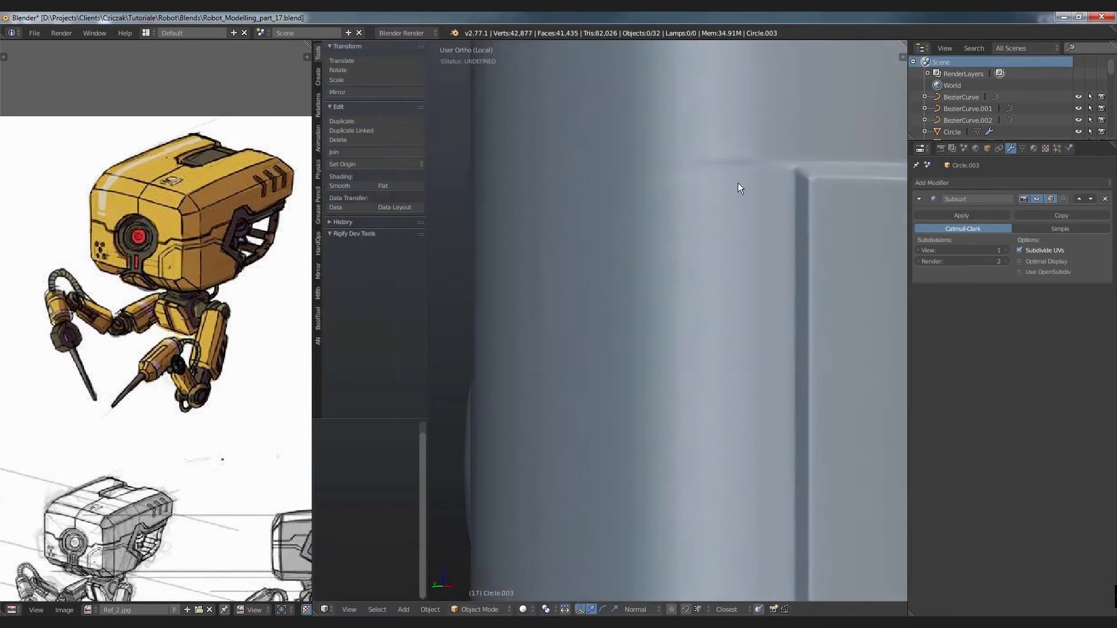
{"action": "key", "text": "Tab"}
{"action": "middle_click_drag", "start_coordinate": [743, 179], "coordinate": [717, 247], "text": "shift"}
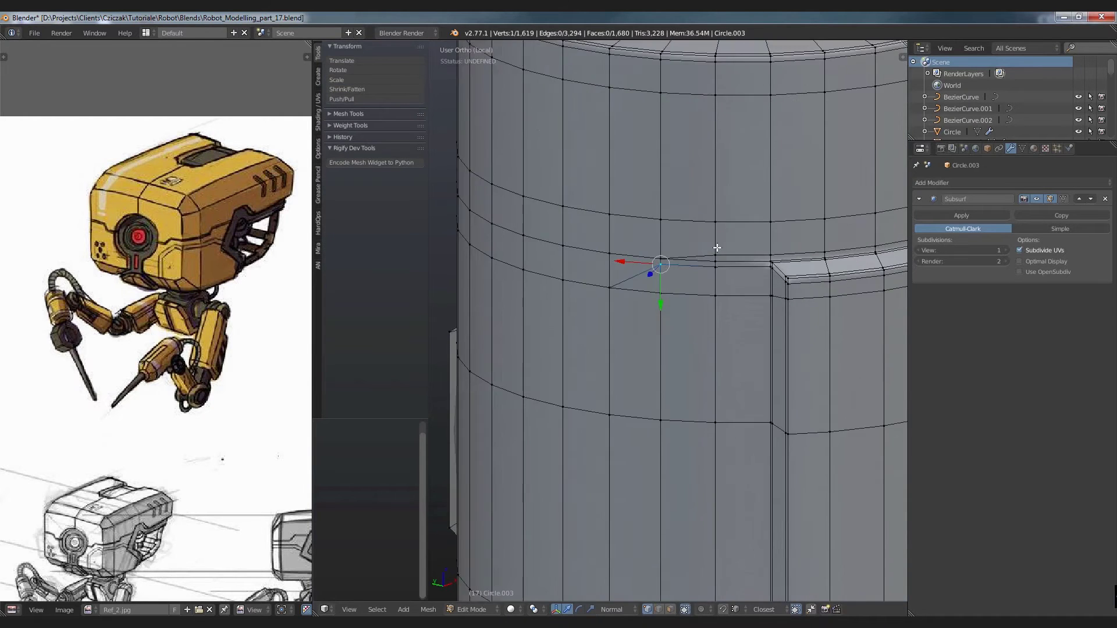
{"action": "scroll", "coordinate": [719, 256], "scroll_direction": "up", "scroll_amount": 4}
{"action": "key", "text": "a"}
{"action": "right_click", "coordinate": [721, 266]}
{"action": "right_click", "coordinate": [581, 185], "text": "shift"}
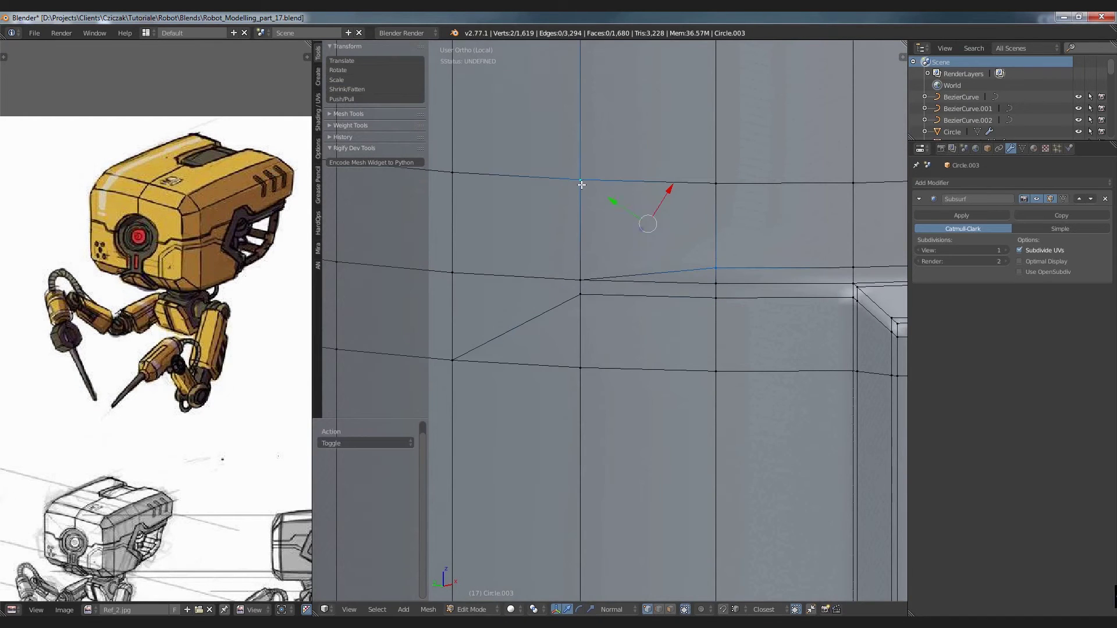
{"action": "key", "text": "j"}
{"action": "key", "text": "a"}
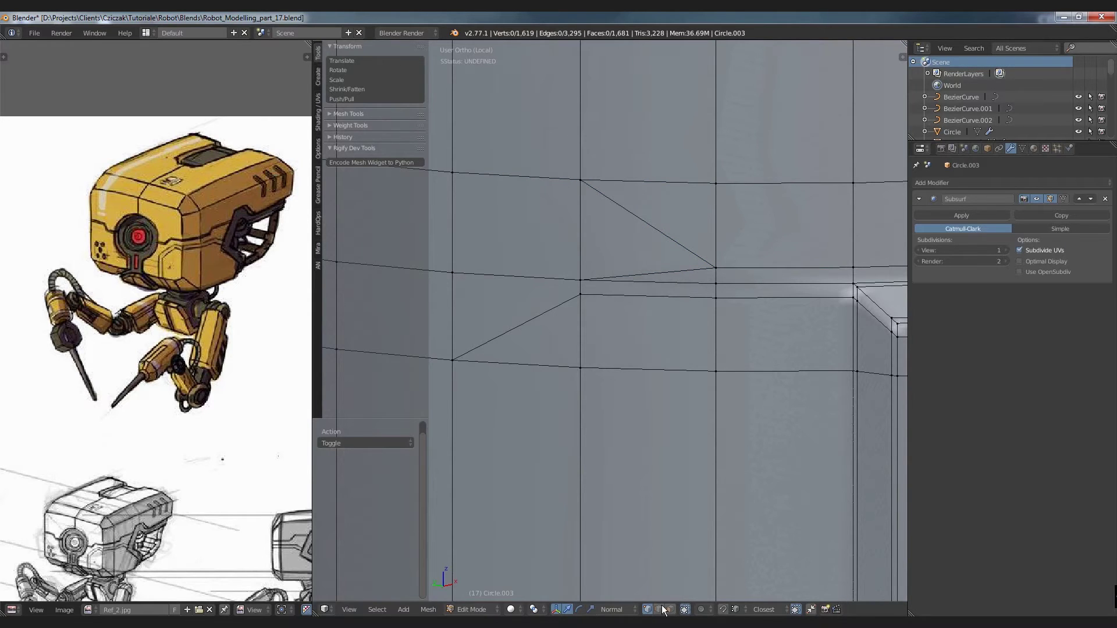
Step: Dissolve the unwanted diagonal edge and check the smoothed result in Object Mode
{"action": "right_click", "coordinate": [680, 270]}
{"action": "key", "text": "x"}
{"action": "left_click", "coordinate": [674, 273]}
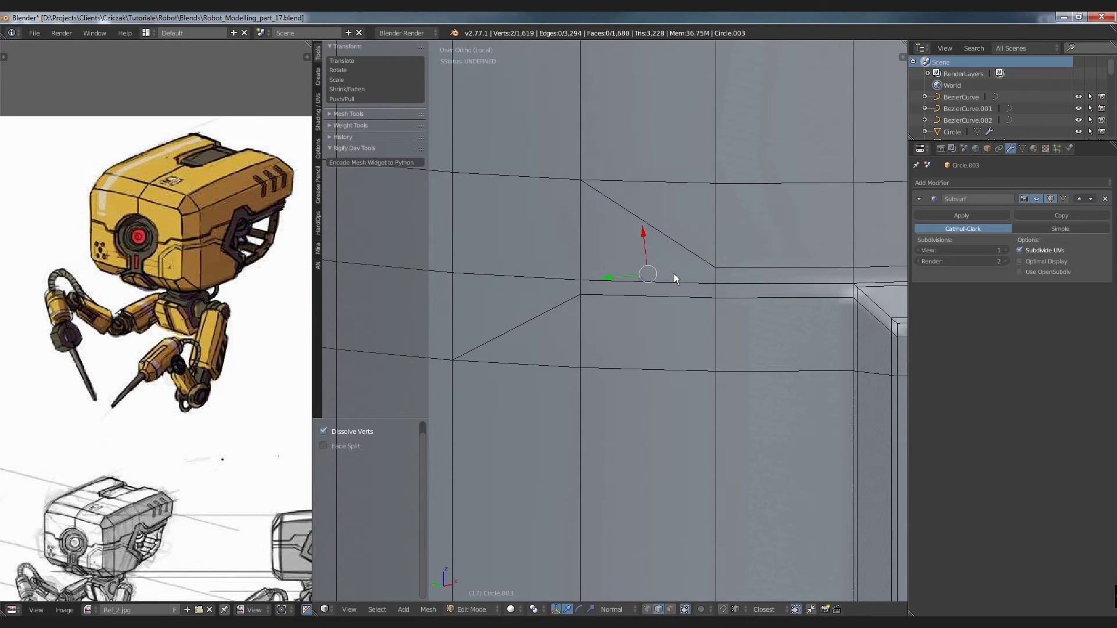
{"action": "key", "text": "Tab"}
{"action": "scroll", "coordinate": [686, 282], "scroll_direction": "down", "scroll_amount": 3}
{"action": "scroll", "coordinate": [707, 293], "scroll_direction": "down", "scroll_amount": 2}
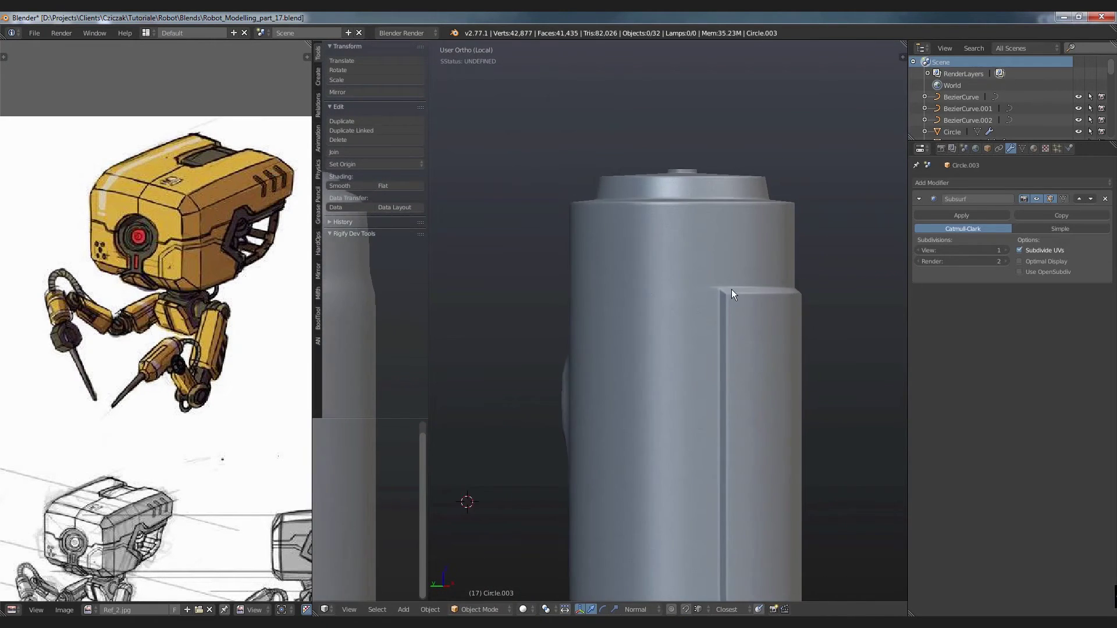
{"action": "key", "text": "Tab"}
{"action": "scroll", "coordinate": [724, 293], "scroll_direction": "up", "scroll_amount": 5}
{"action": "middle_click_drag", "start_coordinate": [708, 303], "coordinate": [722, 436]}
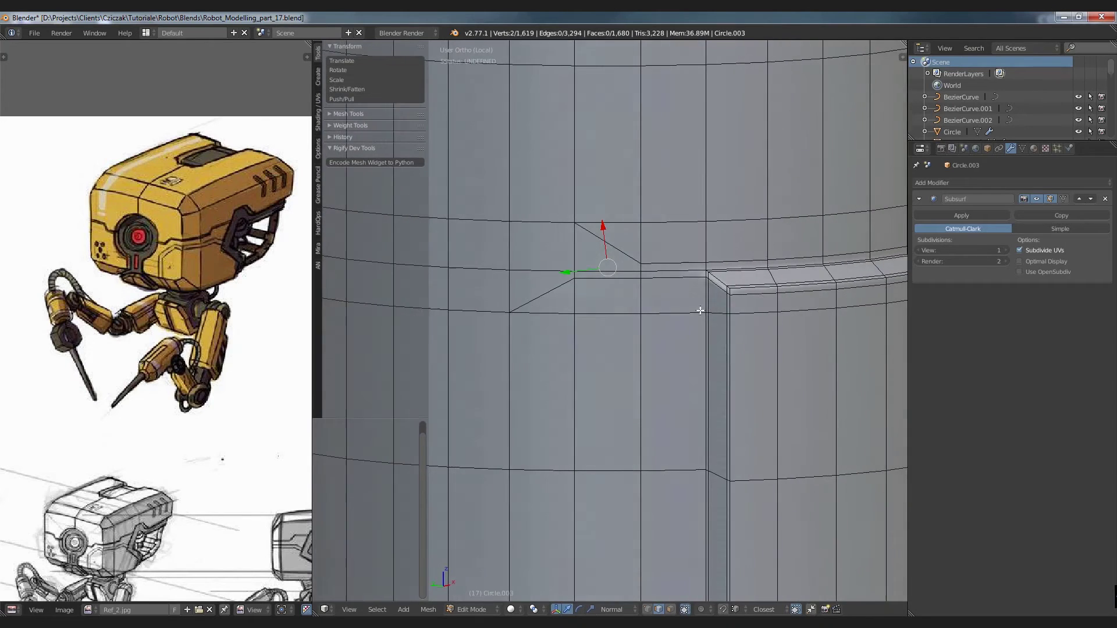
Step: Knife a vertical cut beside the panel corner down to the lower edge vertex
{"action": "key", "text": "ctrl+r"}
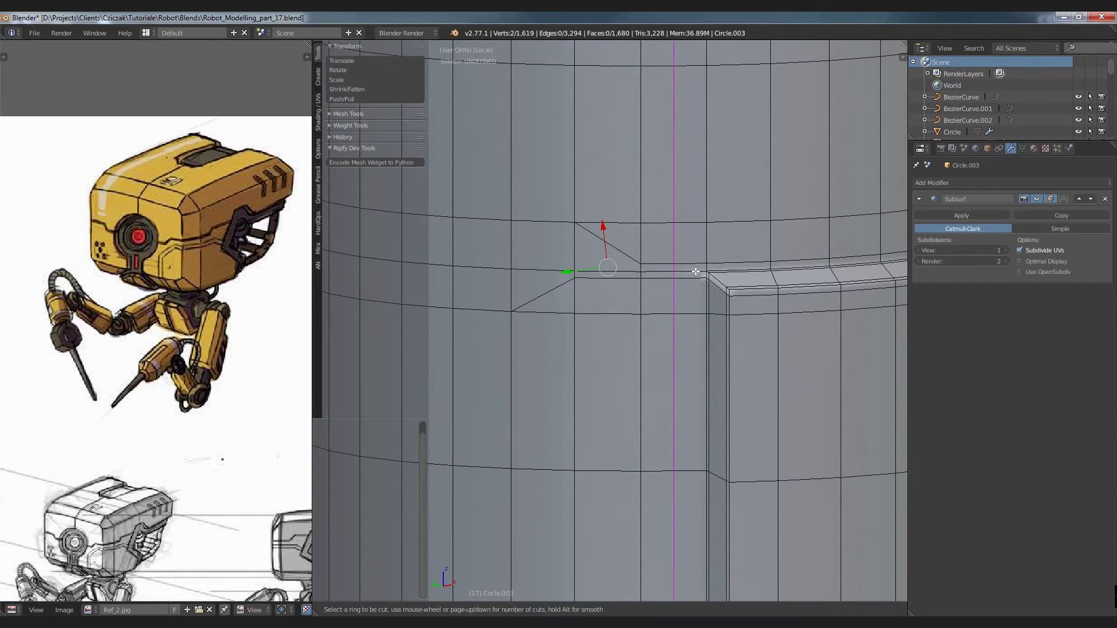
{"action": "key", "text": "Escape"}
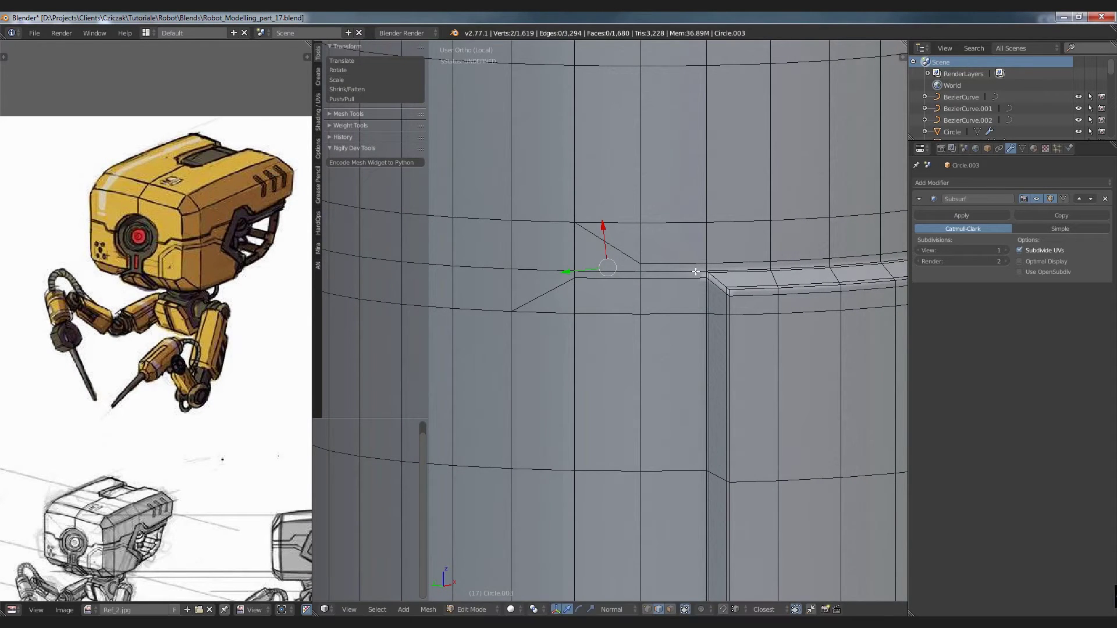
{"action": "key", "text": "k"}
{"action": "key", "text": "ctrl"}
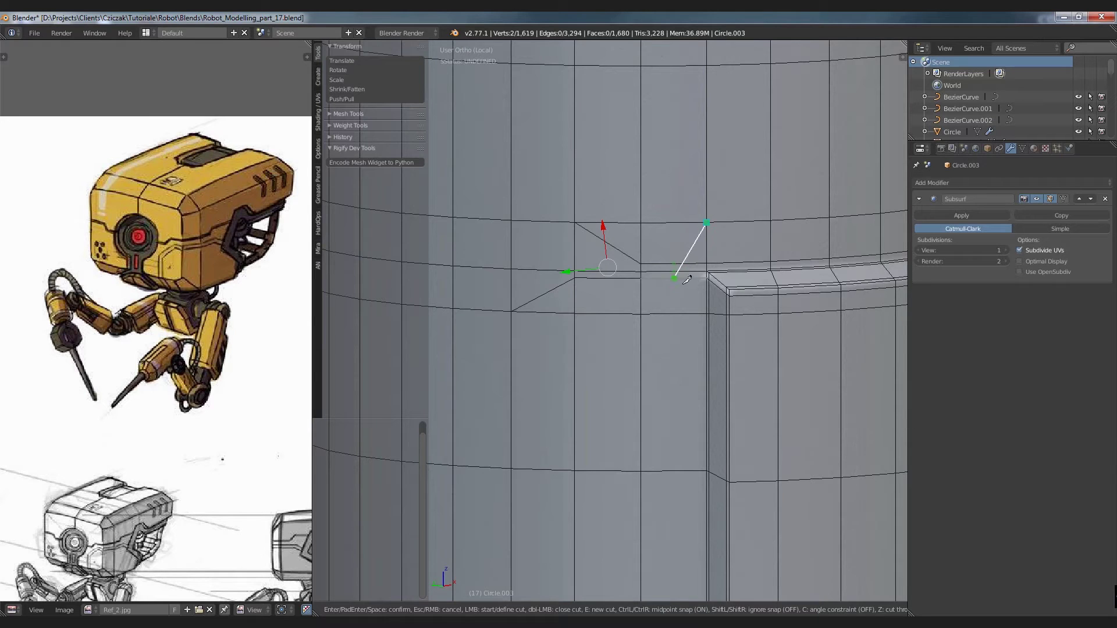
{"action": "left_click", "coordinate": [673, 314]}
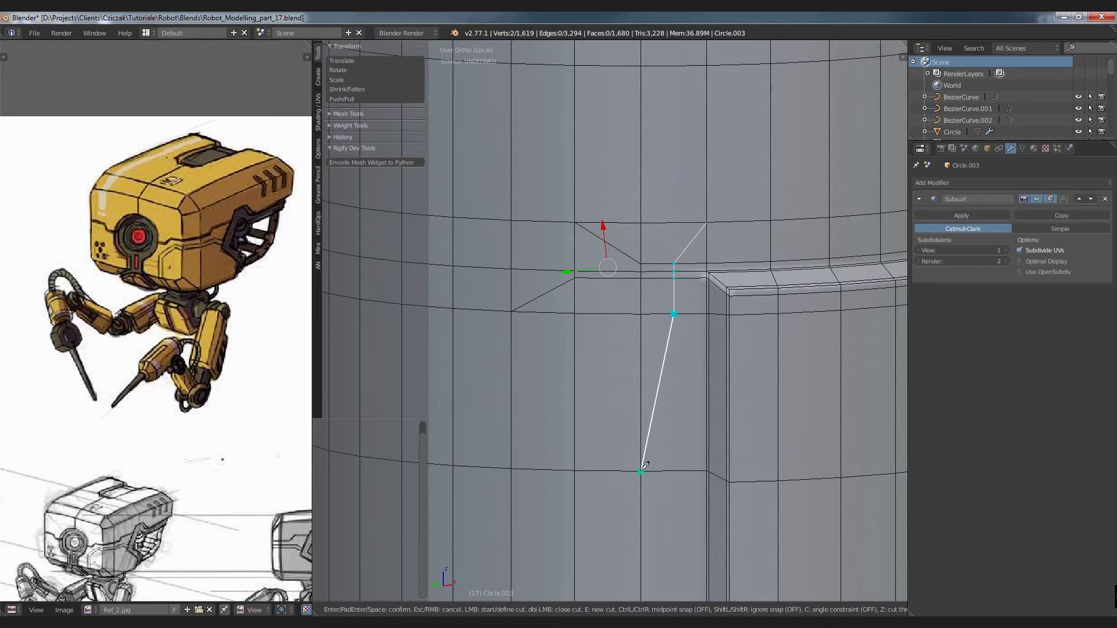
{"action": "scroll", "coordinate": [642, 468], "scroll_direction": "down", "scroll_amount": 3}
{"action": "scroll", "coordinate": [664, 454], "scroll_direction": "down", "scroll_amount": 3, "text": "shift"}
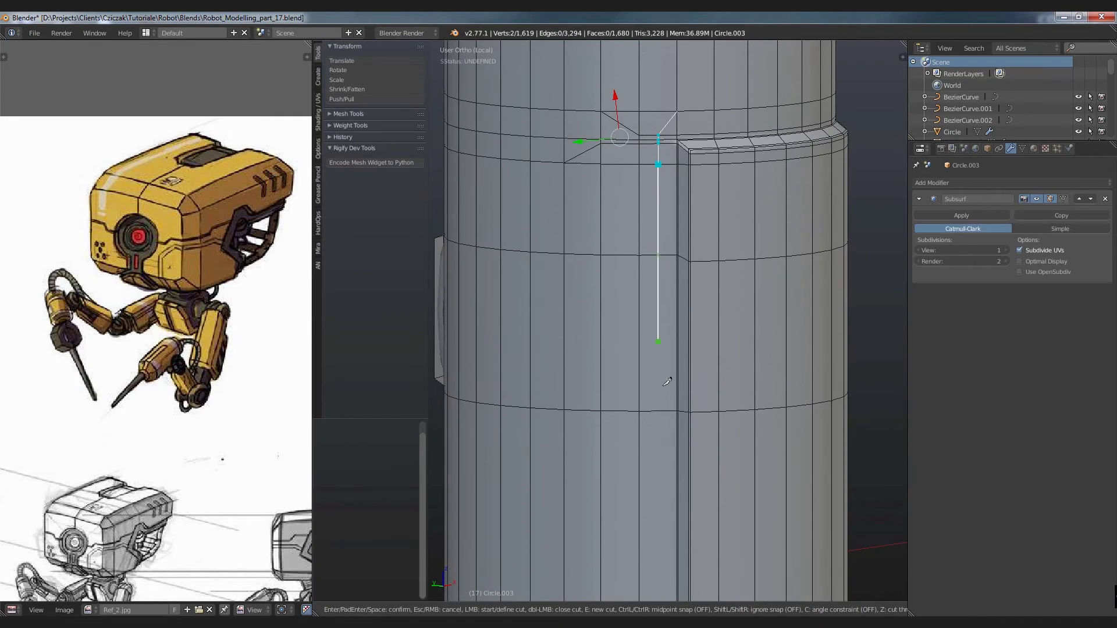
{"action": "left_click", "coordinate": [661, 407]}
{"action": "key", "text": "Return"}
{"action": "key", "text": "a"}
Step: Edge-slide the new vertical loop toward the panel edge and view it smoothed in Object Mode
{"action": "right_click", "coordinate": [660, 377], "text": "alt"}
{"action": "scroll", "coordinate": [669, 134], "scroll_direction": "up", "scroll_amount": 1}
{"action": "scroll", "coordinate": [678, 141], "scroll_direction": "up", "scroll_amount": 1}
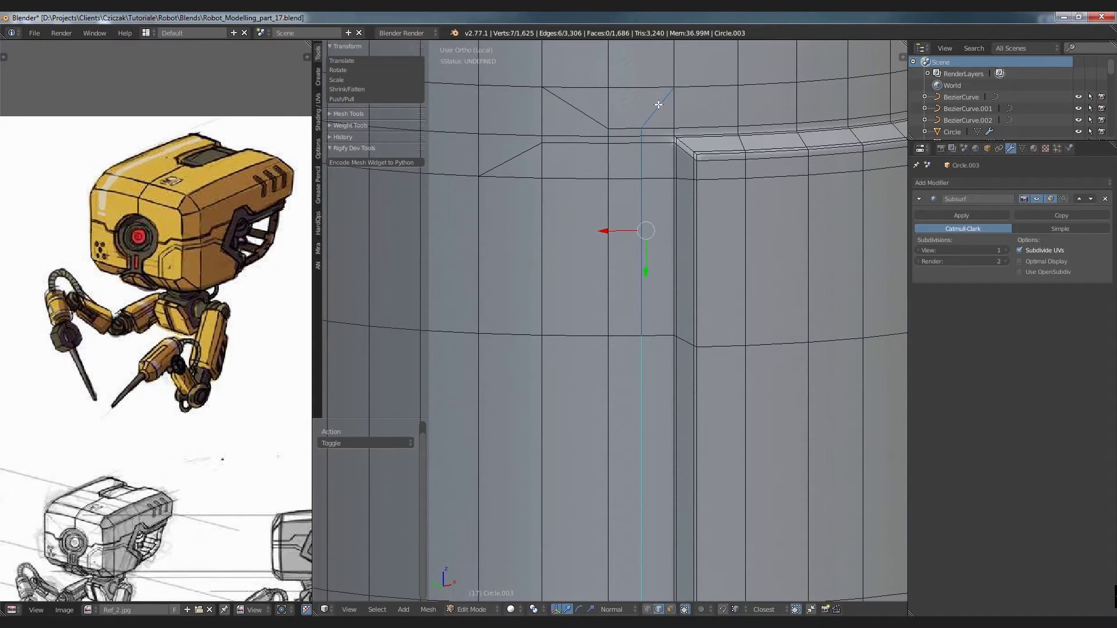
{"action": "key", "text": "g"}
{"action": "key", "text": "g"}
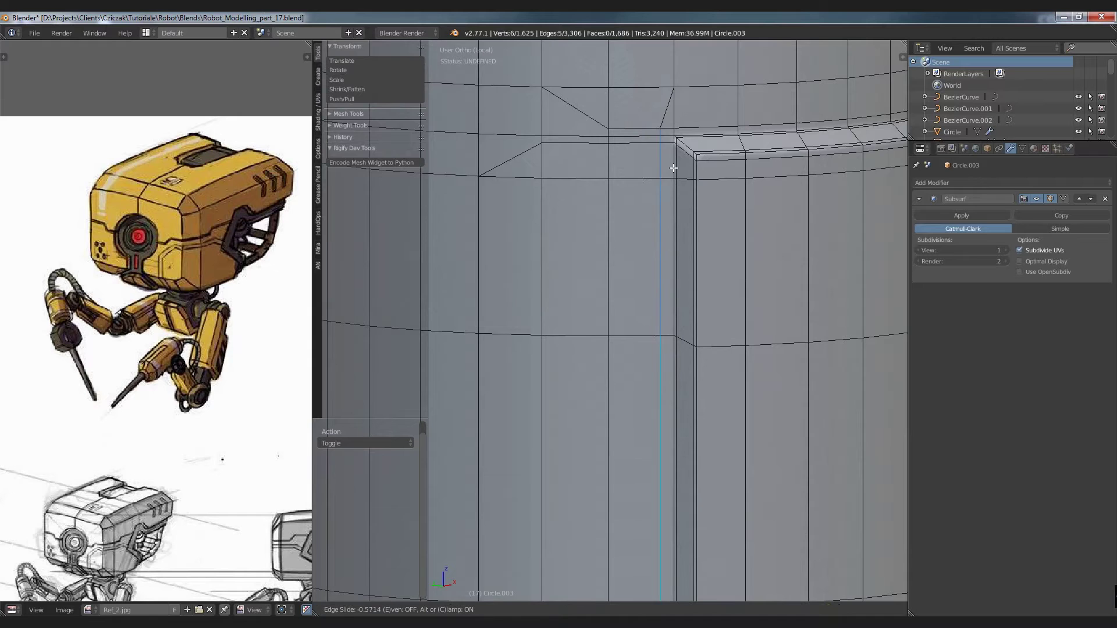
{"action": "left_click", "coordinate": [679, 169]}
{"action": "key", "text": "Tab"}
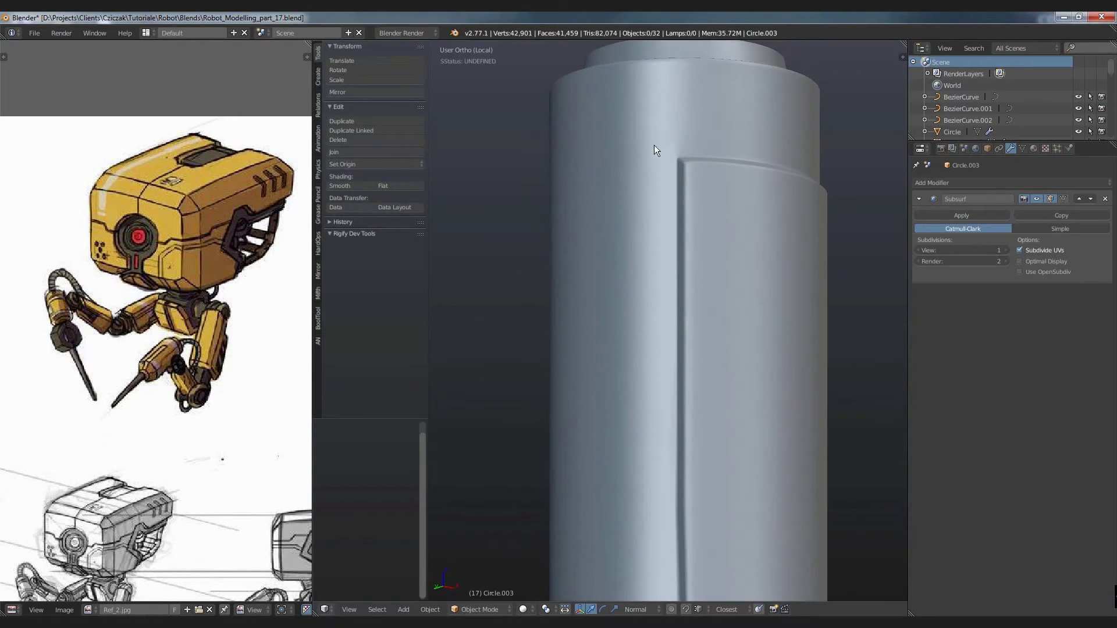
Step: Knife a diagonal cut from the vertex above the panel corner up to the upper vertex
{"action": "key", "text": "Tab"}
{"action": "middle_click_drag", "start_coordinate": [709, 147], "coordinate": [664, 273], "text": "shift"}
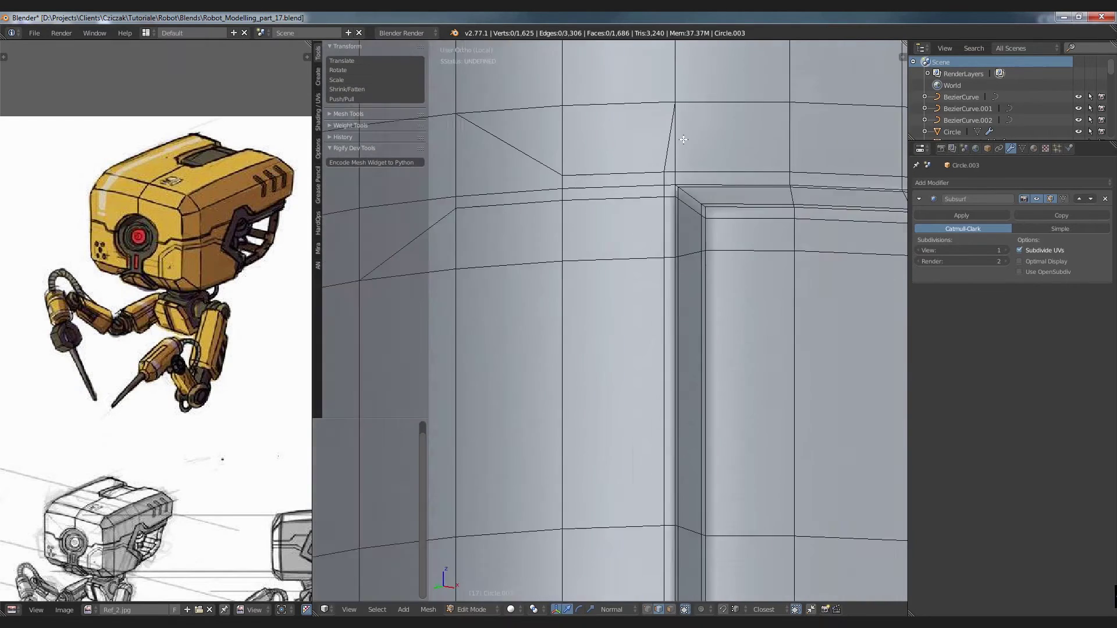
{"action": "scroll", "coordinate": [665, 273], "scroll_direction": "up", "scroll_amount": 3}
{"action": "key", "text": "k"}
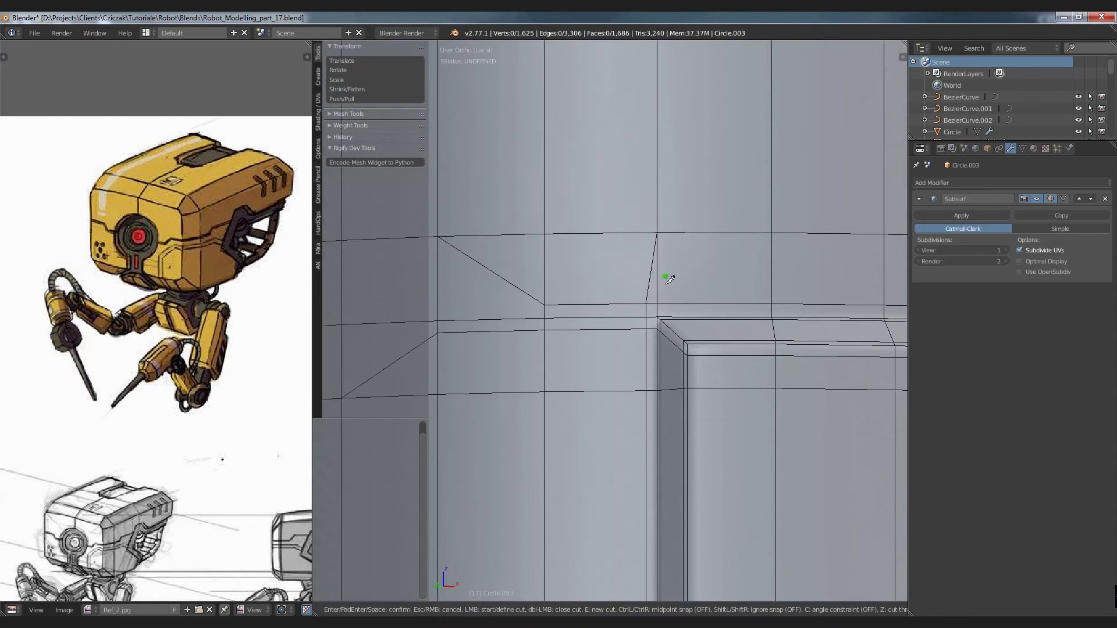
{"action": "left_click", "coordinate": [646, 302]}
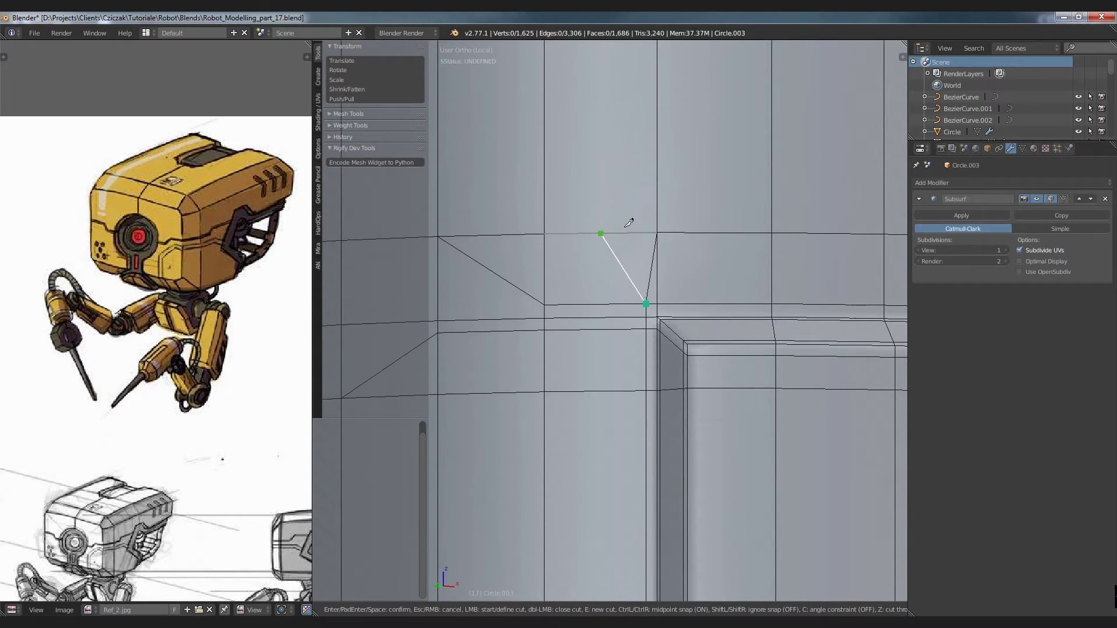
{"action": "scroll", "coordinate": [615, 217], "scroll_direction": "down", "scroll_amount": 2}
{"action": "left_click", "coordinate": [617, 215]}
{"action": "middle_click_drag", "start_coordinate": [617, 215], "coordinate": [622, 312], "text": "shift"}
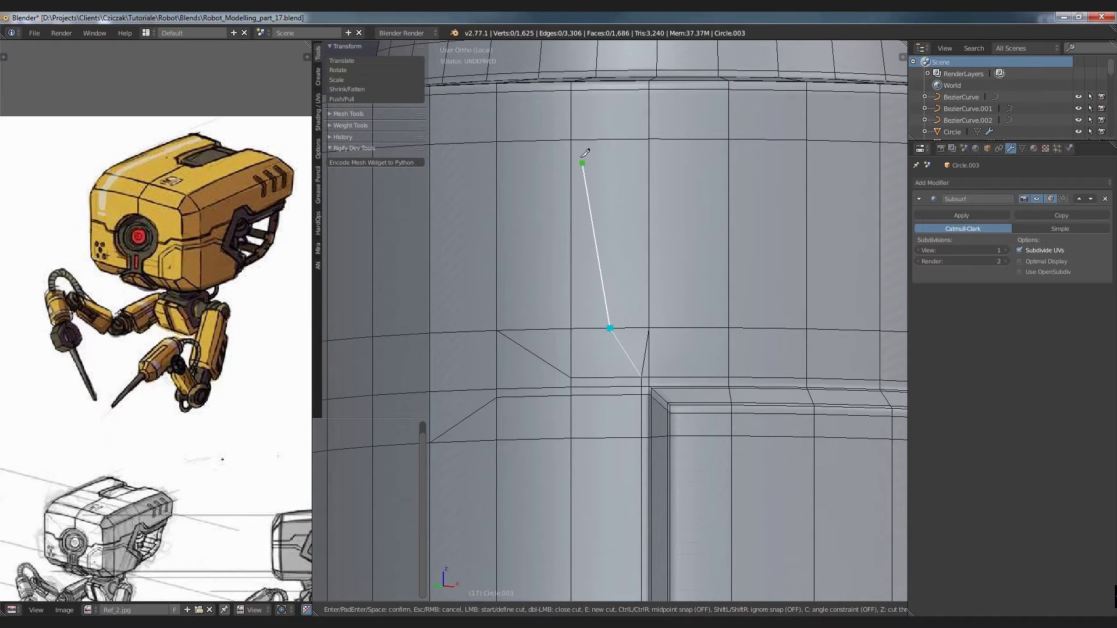
{"action": "left_click", "coordinate": [571, 140]}
{"action": "key", "text": "Return"}
{"action": "key", "text": "a"}
Step: Dissolve the leftover edge and check the smoothed canister in Object Mode
{"action": "right_click", "coordinate": [645, 349]}
{"action": "key", "text": "x"}
{"action": "left_click", "coordinate": [643, 343]}
{"action": "key", "text": "Tab"}
{"action": "mouse_move", "coordinate": [707, 342]}
{"action": "middle_mouse_down"}
{"action": "mouse_move", "coordinate": [732, 354]}
{"action": "mouse_move", "coordinate": [705, 363]}
{"action": "mouse_move", "coordinate": [713, 269]}
{"action": "mouse_move", "coordinate": [706, 329]}
{"action": "middle_mouse_up"}
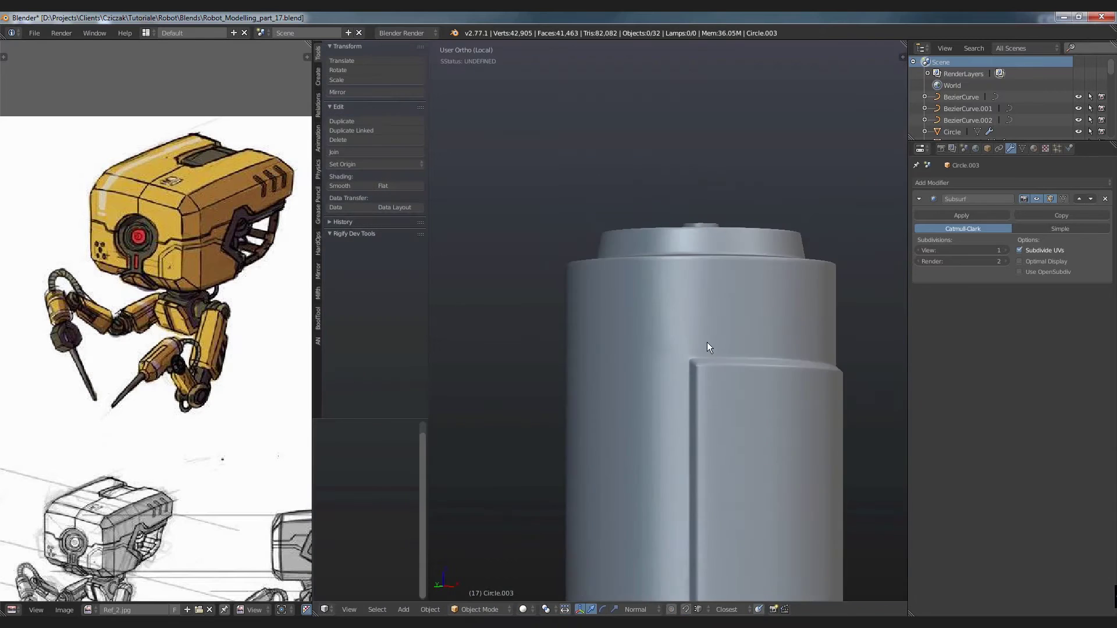
{"action": "scroll", "coordinate": [705, 349], "scroll_direction": "down", "scroll_amount": 5}
{"action": "key", "text": "Tab"}
{"action": "key", "text": "Tab"}
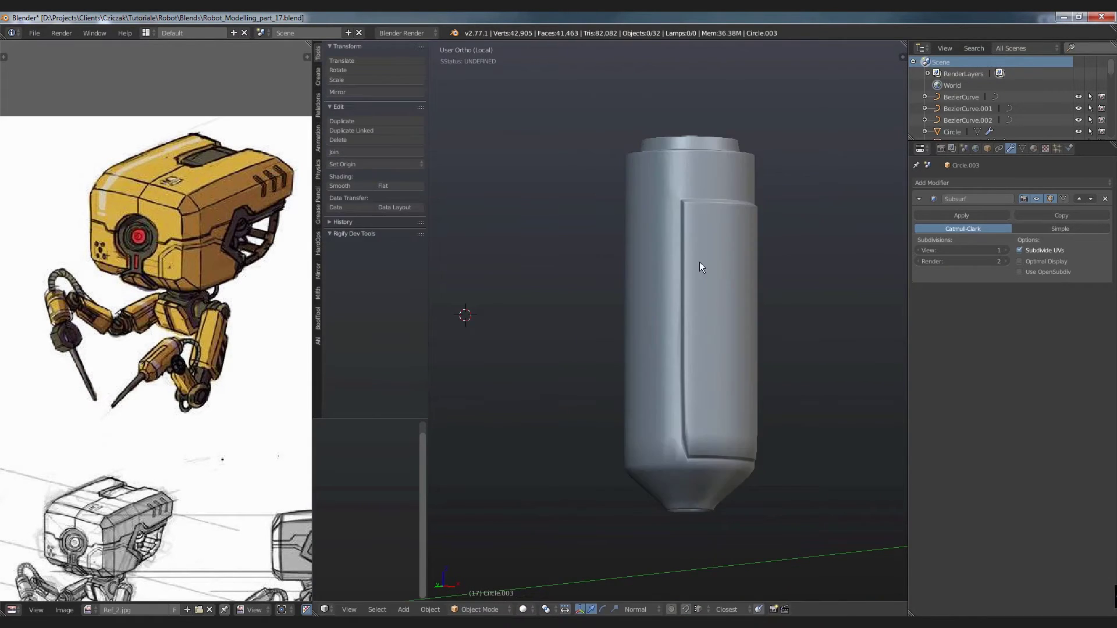
{"action": "scroll", "coordinate": [699, 262], "scroll_direction": "up", "scroll_amount": 2}
Step: Check the canister in wireframe, then reopen Edit Mode and inspect the top cap and panel corner
{"action": "right_click", "coordinate": [689, 234]}
{"action": "key", "text": "z"}
{"action": "key", "text": "z"}
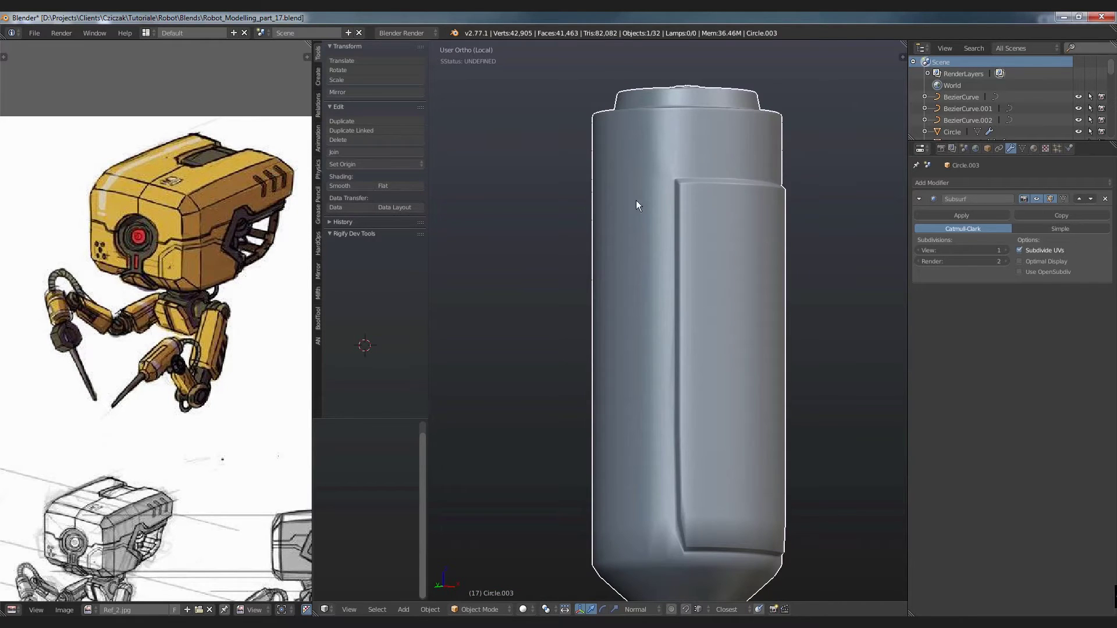
{"action": "key", "text": "Tab"}
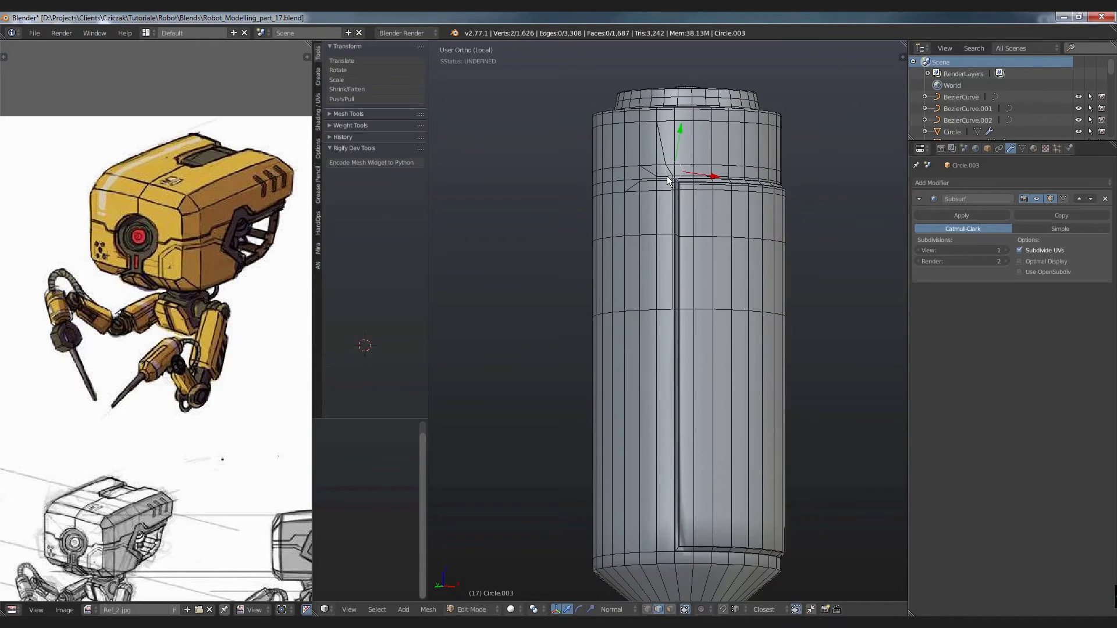
{"action": "middle_click_drag", "start_coordinate": [668, 181], "coordinate": [710, 201]}
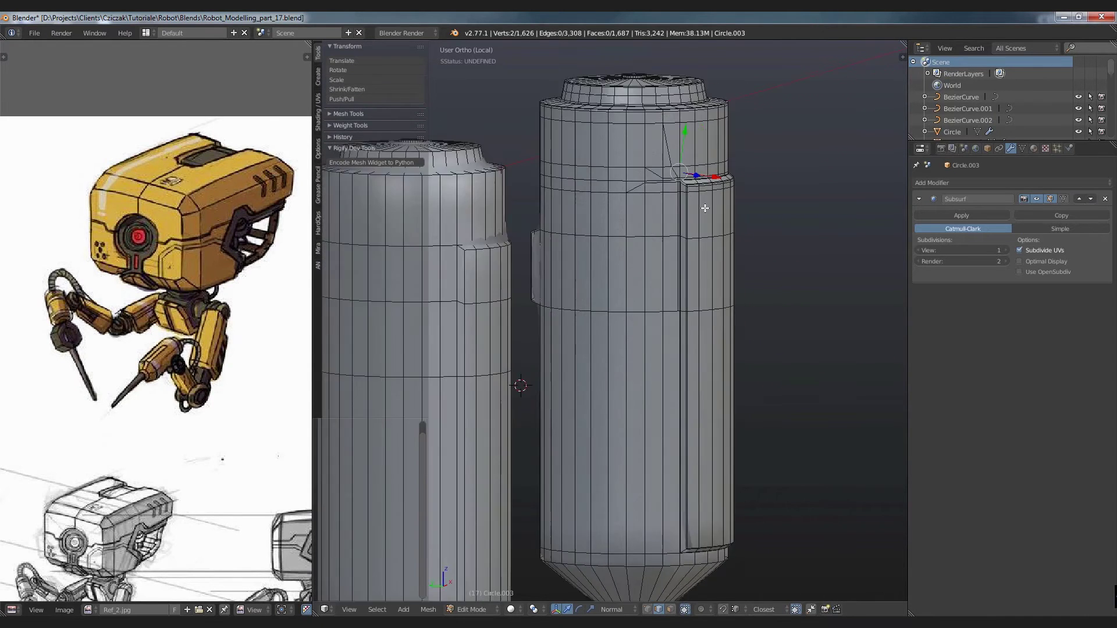
{"action": "scroll", "coordinate": [723, 245], "scroll_direction": "up", "scroll_amount": 3}
{"action": "scroll", "coordinate": [723, 246], "scroll_direction": "down", "scroll_amount": 3}
{"action": "middle_click_drag", "start_coordinate": [630, 267], "coordinate": [609, 127]}
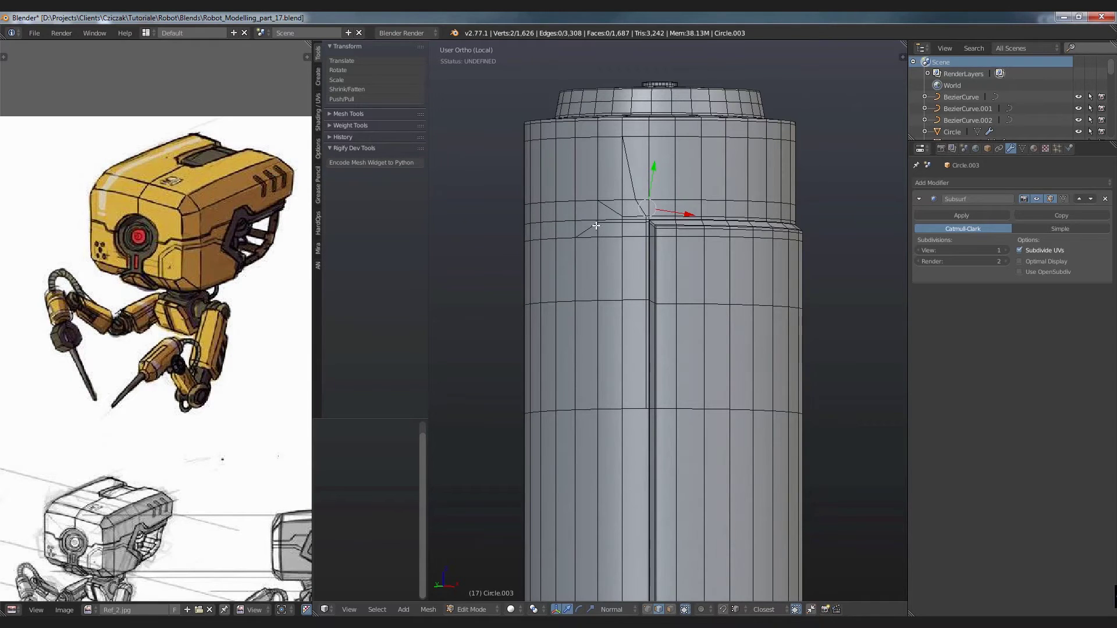
{"action": "scroll", "coordinate": [695, 243], "scroll_direction": "up", "scroll_amount": 2}
{"action": "scroll", "coordinate": [648, 227], "scroll_direction": "up", "scroll_amount": 6}
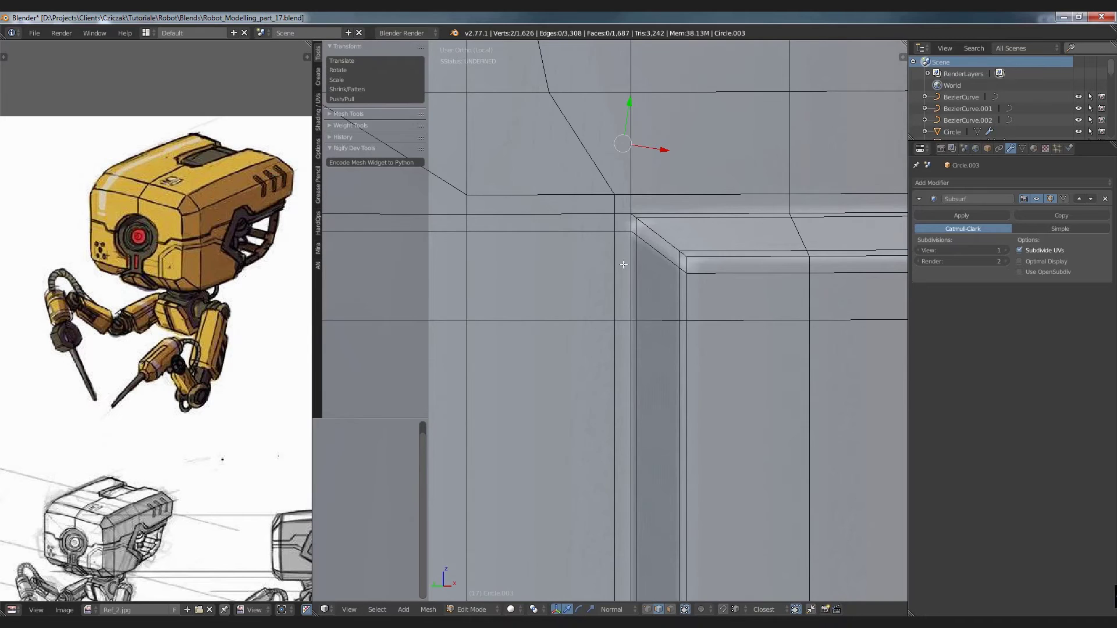
{"action": "middle_click_drag", "start_coordinate": [623, 264], "coordinate": [642, 237]}
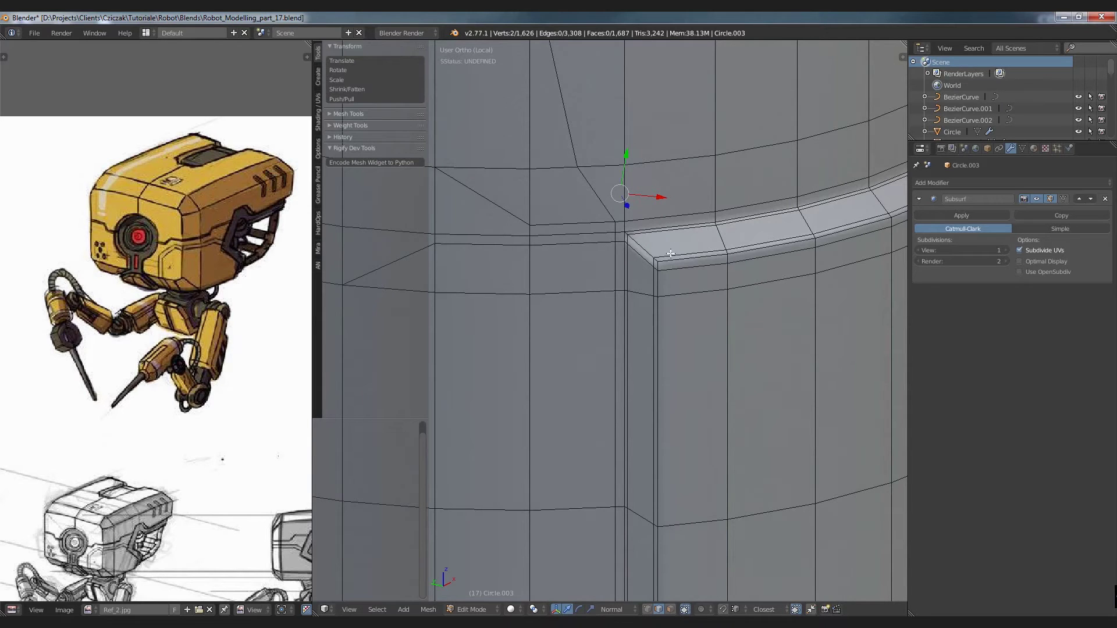
{"action": "scroll", "coordinate": [640, 234], "scroll_direction": "down", "scroll_amount": 5}
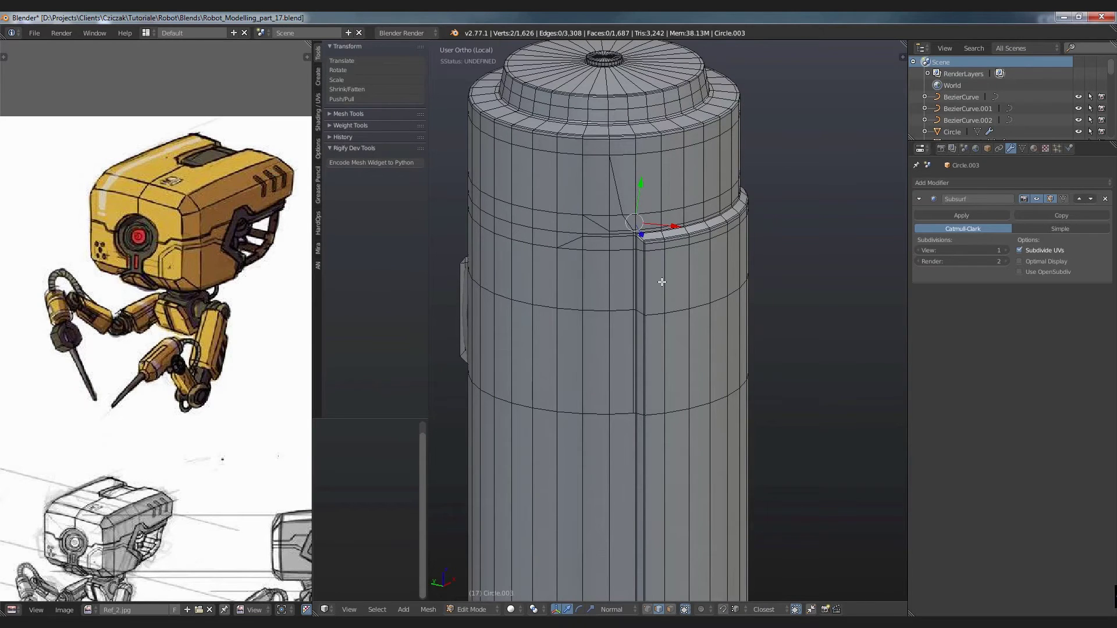
Step: In Object Mode, preview Subsurf viewport subdivisions up to 5, then set them back to 1
{"action": "key", "text": "Tab"}
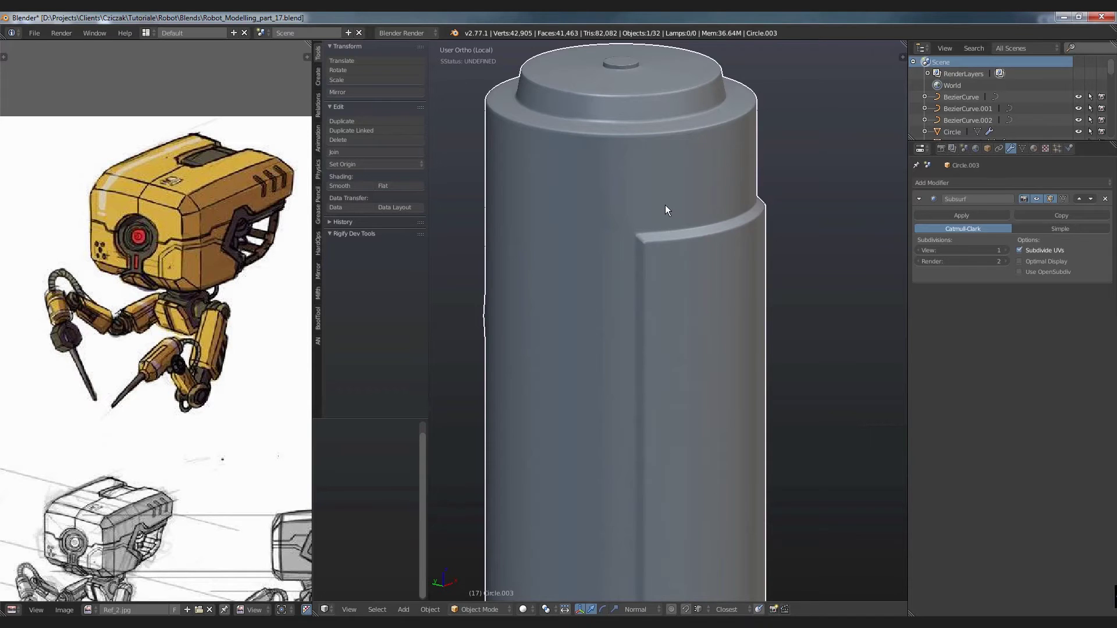
{"action": "scroll", "coordinate": [665, 205], "scroll_direction": "down", "scroll_amount": 3}
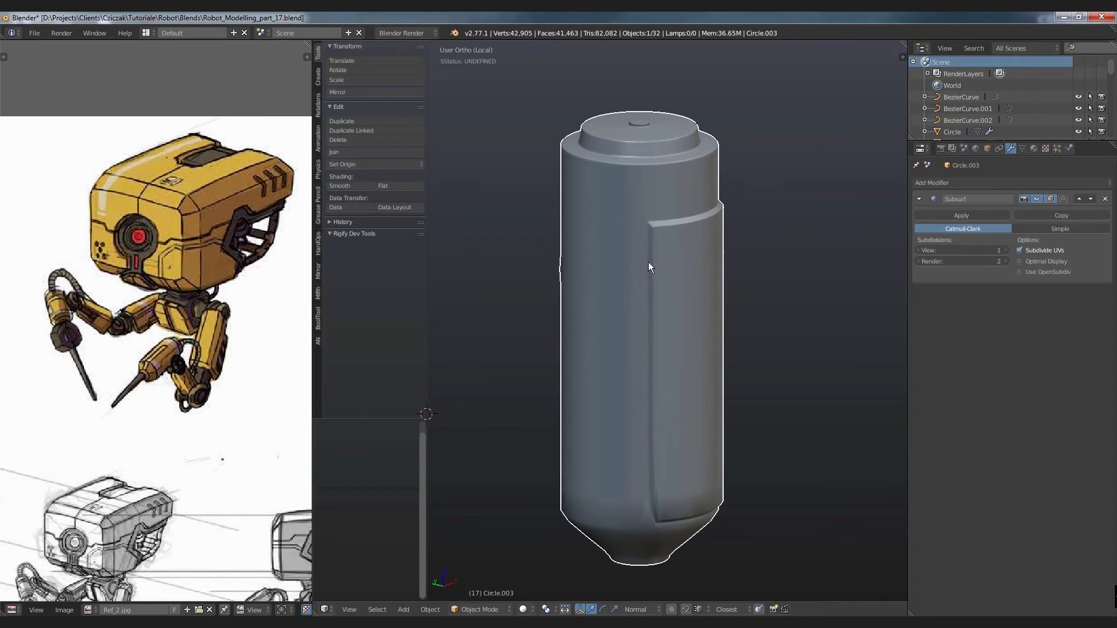
{"action": "left_click", "coordinate": [1005, 250]}
{"action": "left_click", "coordinate": [1005, 250]}
{"action": "left_click", "coordinate": [1005, 250]}
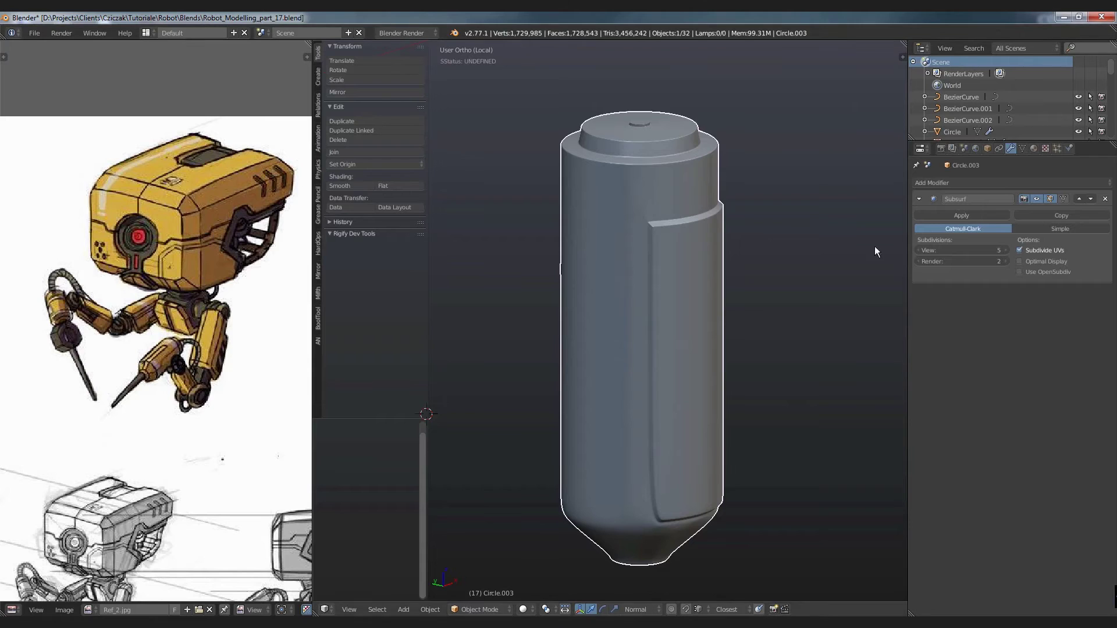
{"action": "left_click_drag", "start_coordinate": [973, 250], "coordinate": [932, 250]}
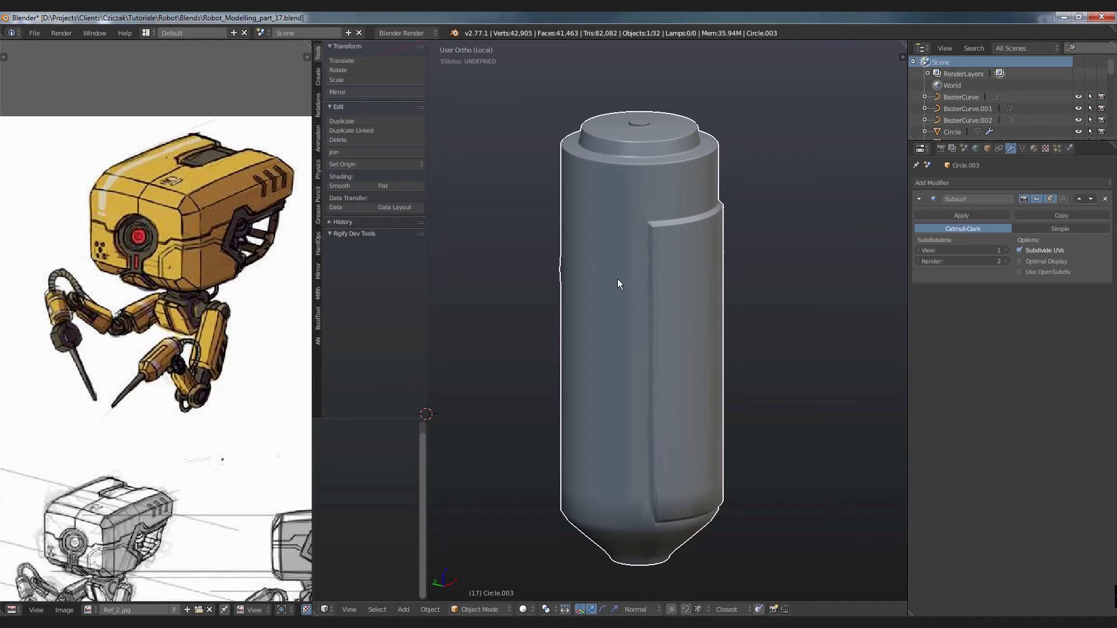
Step: Deselect the canister and switch the viewport to wireframe display
{"action": "key", "text": "a"}
{"action": "middle_click_drag", "start_coordinate": [668, 308], "coordinate": [610, 301]}
{"action": "key", "text": "z"}
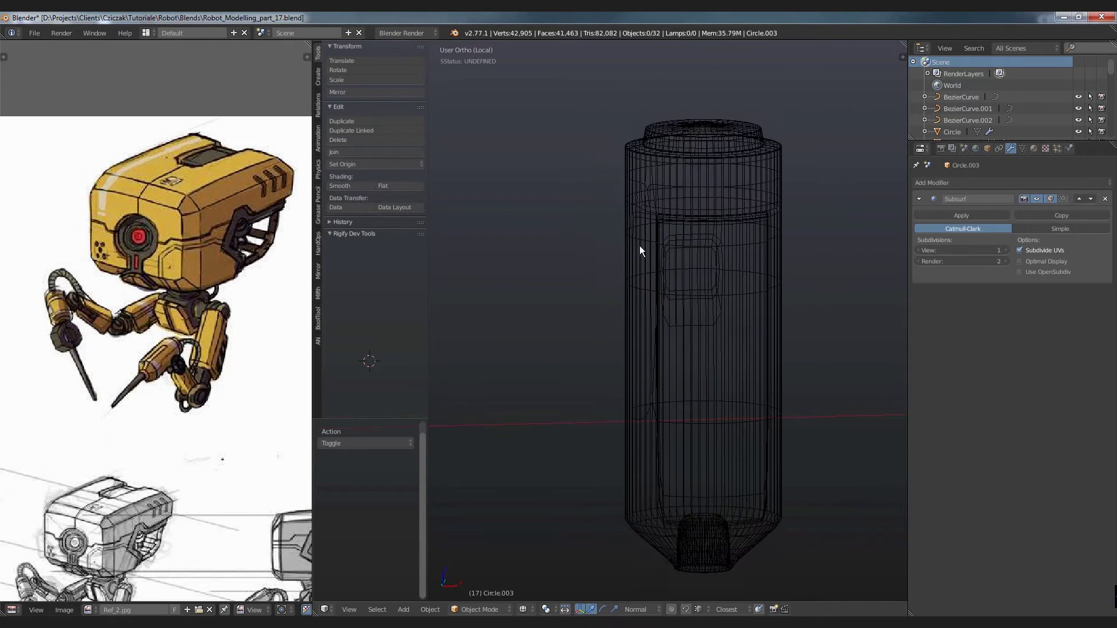
{"action": "right_click", "coordinate": [672, 226]}
{"action": "key", "text": "z"}
{"action": "key", "text": "Tab"}
{"action": "scroll", "coordinate": [672, 226], "scroll_direction": "up", "scroll_amount": 5}
{"action": "scroll", "coordinate": [615, 181], "scroll_direction": "up", "scroll_amount": 3}
{"action": "middle_click_drag", "start_coordinate": [615, 181], "coordinate": [628, 186]}
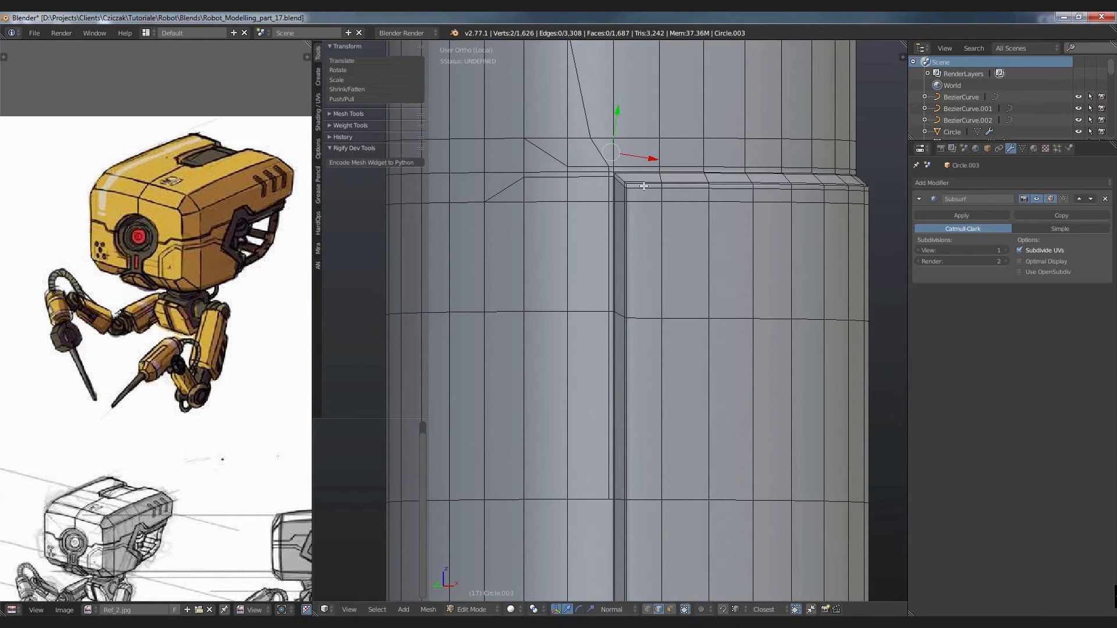
{"action": "middle_click_drag", "start_coordinate": [507, 209], "coordinate": [562, 216], "text": "shift"}
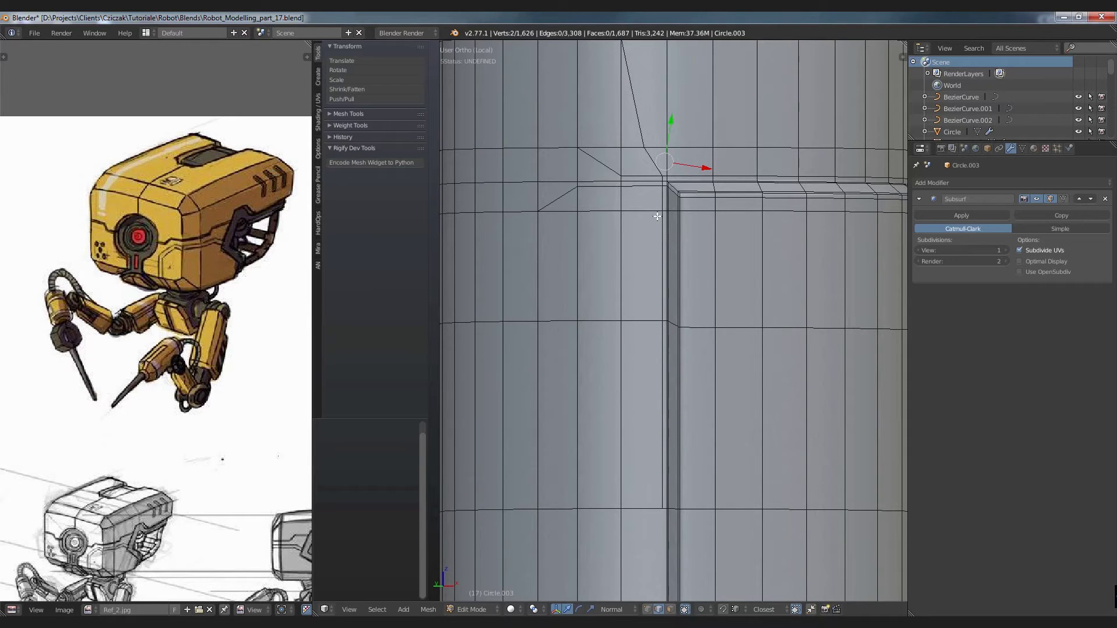
{"action": "key", "text": "Home"}
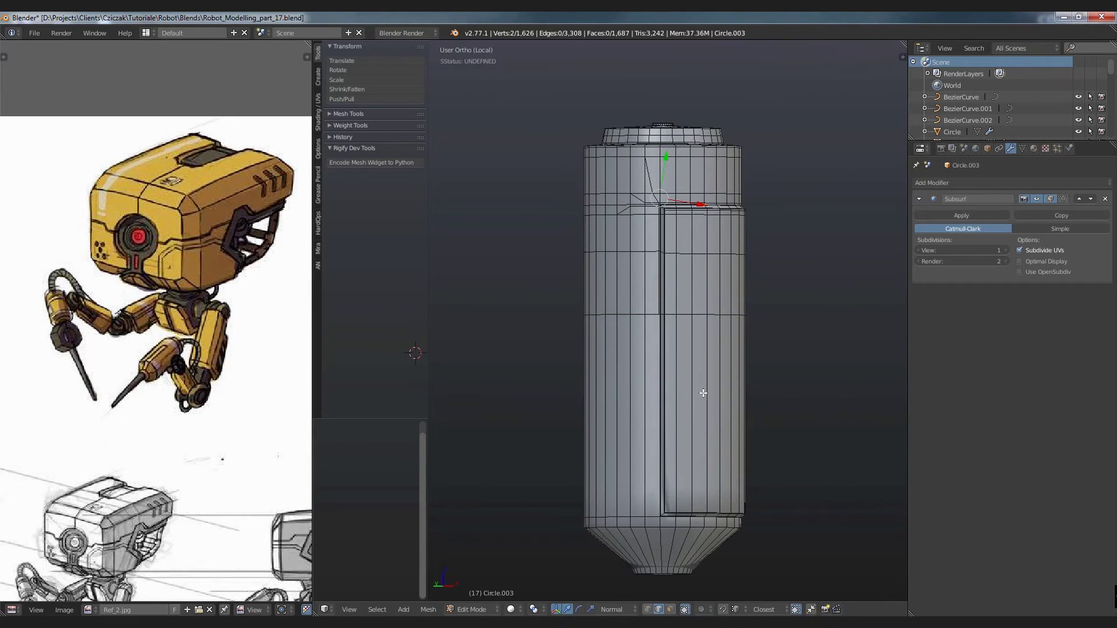
{"action": "scroll", "coordinate": [653, 189], "scroll_direction": "up", "scroll_amount": 5}
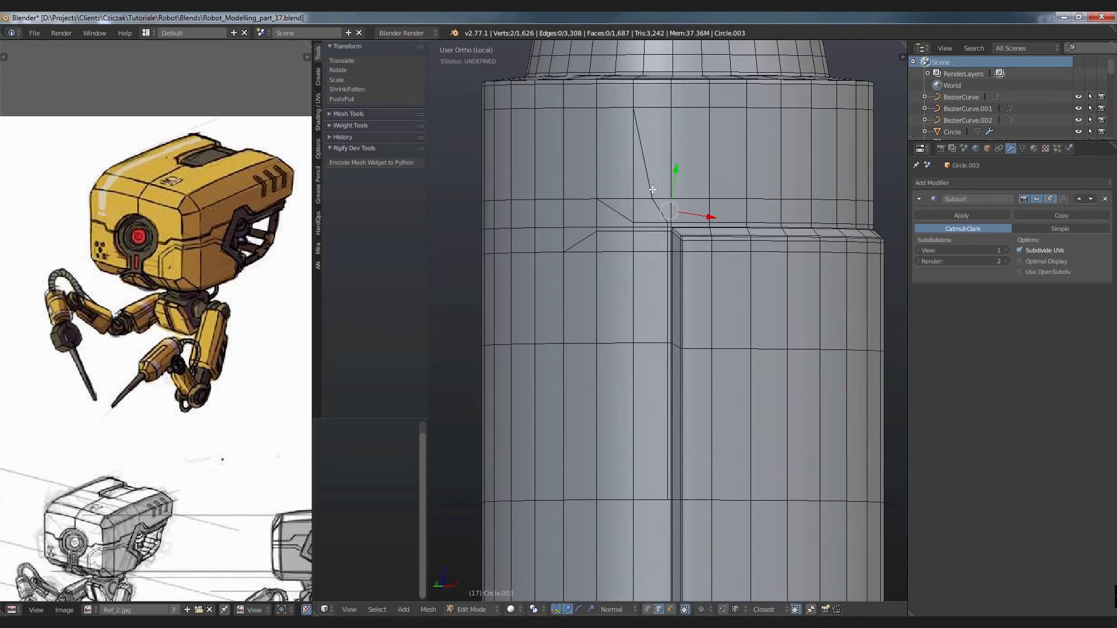
{"action": "scroll", "coordinate": [737, 262], "scroll_direction": "down", "scroll_amount": 5}
{"action": "mouse_move", "coordinate": [738, 262]}
{"action": "middle_mouse_down"}
{"action": "mouse_move", "coordinate": [773, 379]}
{"action": "mouse_move", "coordinate": [729, 350]}
{"action": "mouse_move", "coordinate": [731, 389]}
{"action": "mouse_move", "coordinate": [695, 445]}
{"action": "mouse_move", "coordinate": [727, 383]}
{"action": "mouse_move", "coordinate": [629, 400]}
{"action": "mouse_move", "coordinate": [673, 400]}
{"action": "middle_mouse_up"}
{"action": "key", "text": "t"}
{"action": "key", "text": "t"}
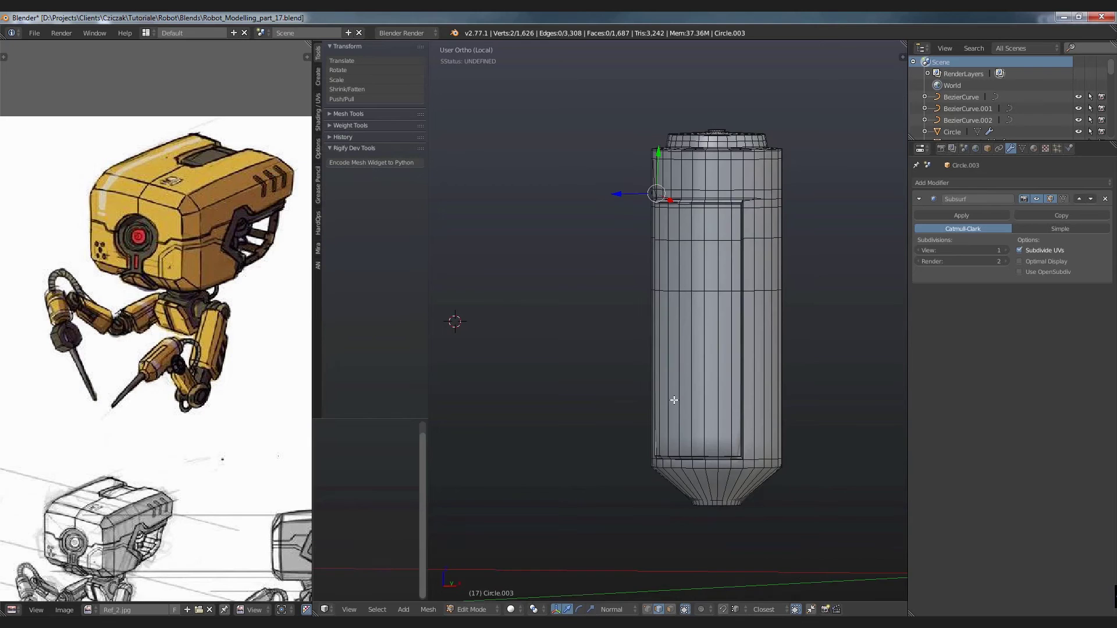
{"action": "key", "text": "KP_7"}
{"action": "scroll", "coordinate": [673, 399], "scroll_direction": "down", "scroll_amount": 1}
{"action": "scroll", "coordinate": [692, 291], "scroll_direction": "down", "scroll_amount": 2}
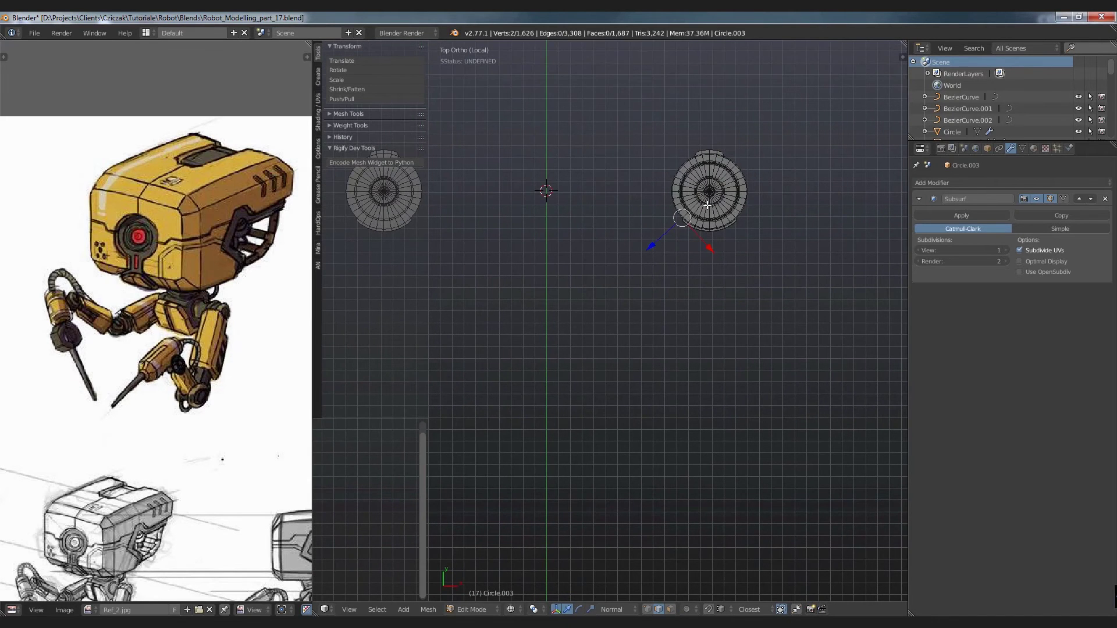
{"action": "scroll", "coordinate": [709, 204], "scroll_direction": "up", "scroll_amount": 6}
{"action": "key", "text": "KP_1"}
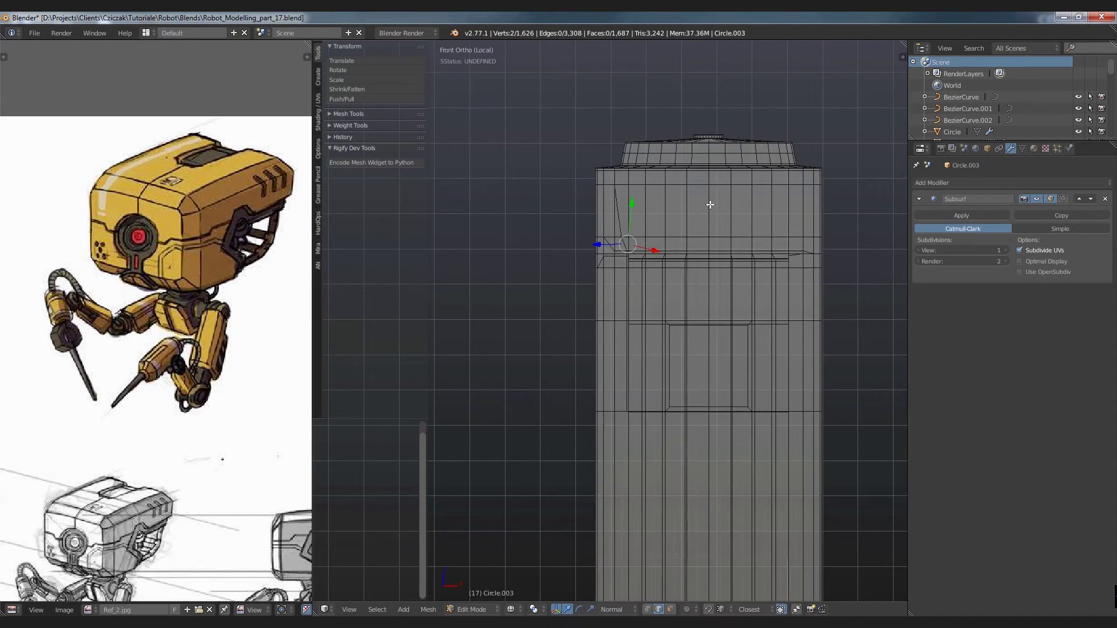
{"action": "scroll", "coordinate": [700, 218], "scroll_direction": "down", "scroll_amount": 2}
{"action": "scroll", "coordinate": [699, 218], "scroll_direction": "up", "scroll_amount": 2}
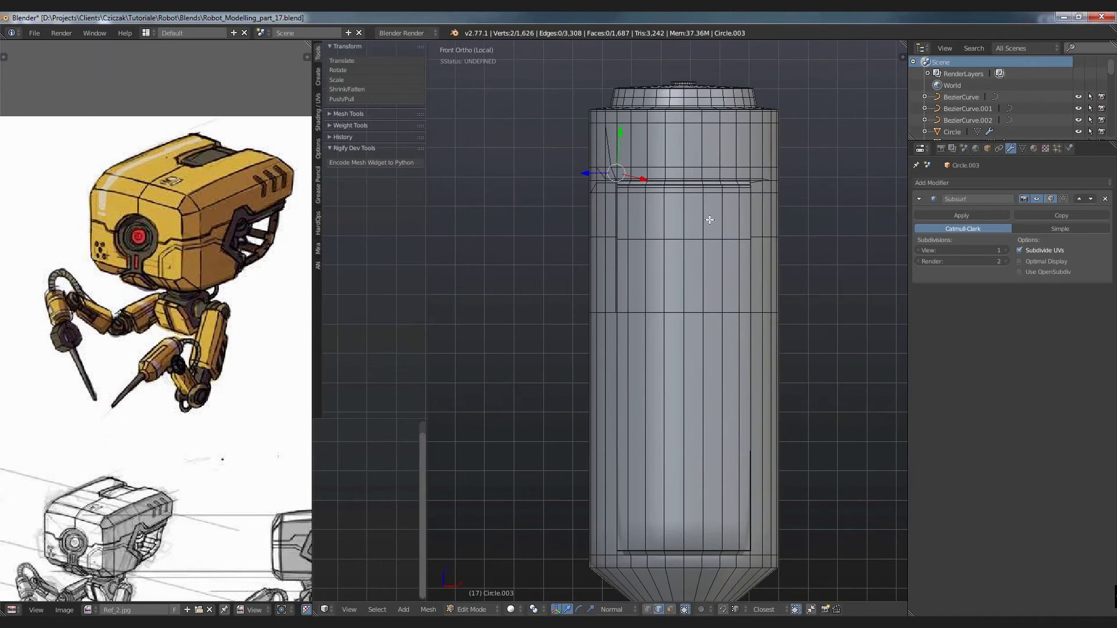
{"action": "scroll", "coordinate": [710, 219], "scroll_direction": "down", "scroll_amount": 3}
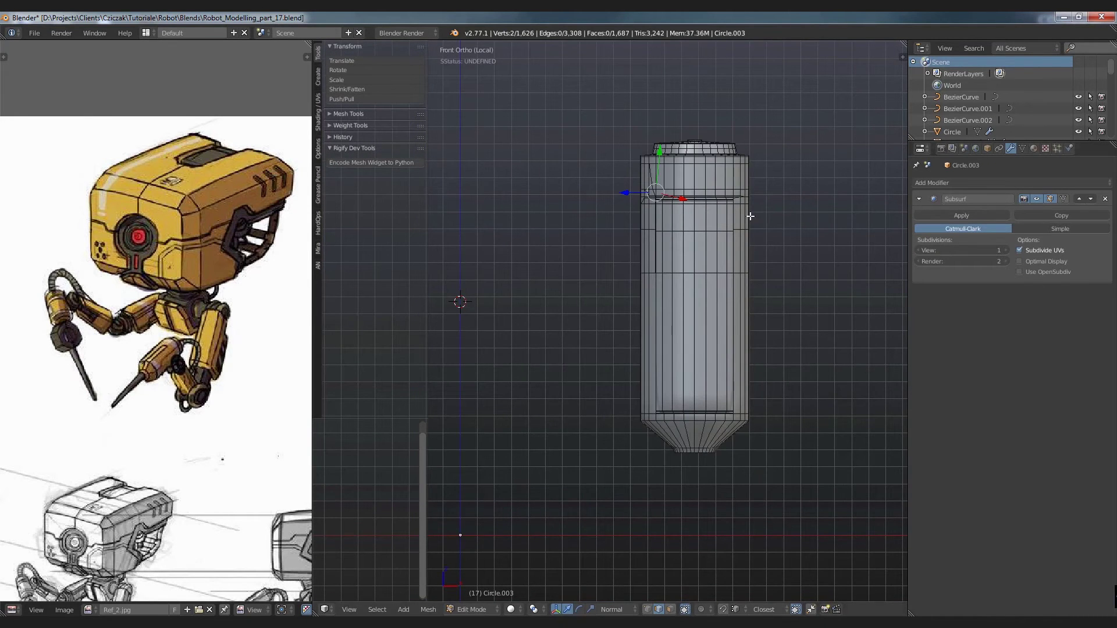
{"action": "scroll", "coordinate": [674, 220], "scroll_direction": "down", "scroll_amount": 4}
{"action": "middle_click_drag", "start_coordinate": [674, 220], "coordinate": [713, 202], "text": "shift"}
{"action": "key", "text": "Tab"}
{"action": "key", "text": "z"}
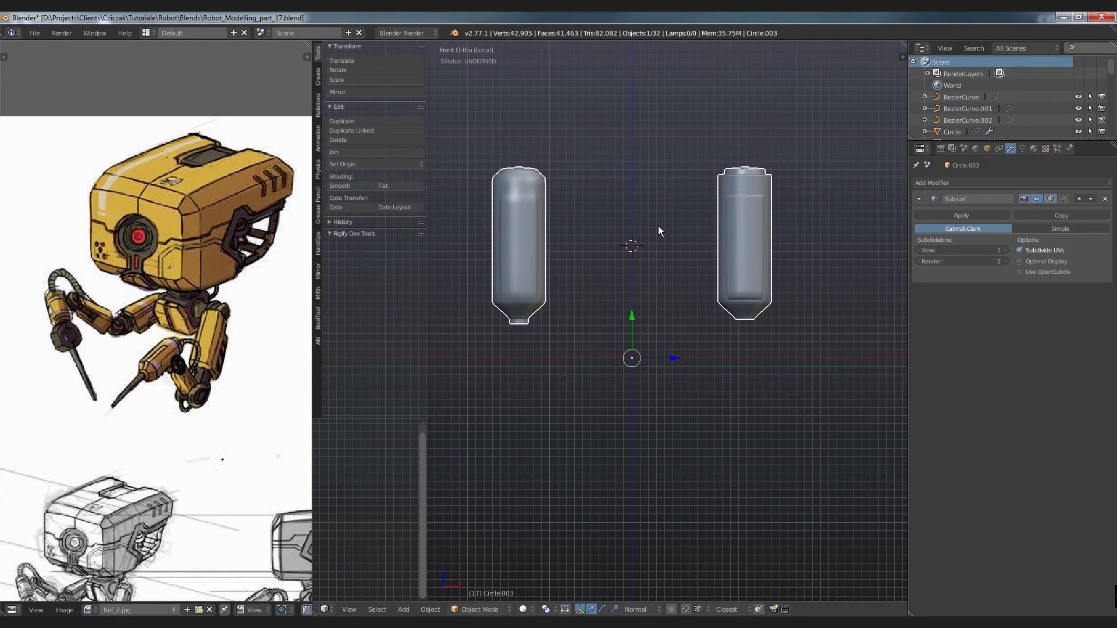
Step: In wireframe edit mode, select and delete the left canister copy's vertices
{"action": "key", "text": "z"}
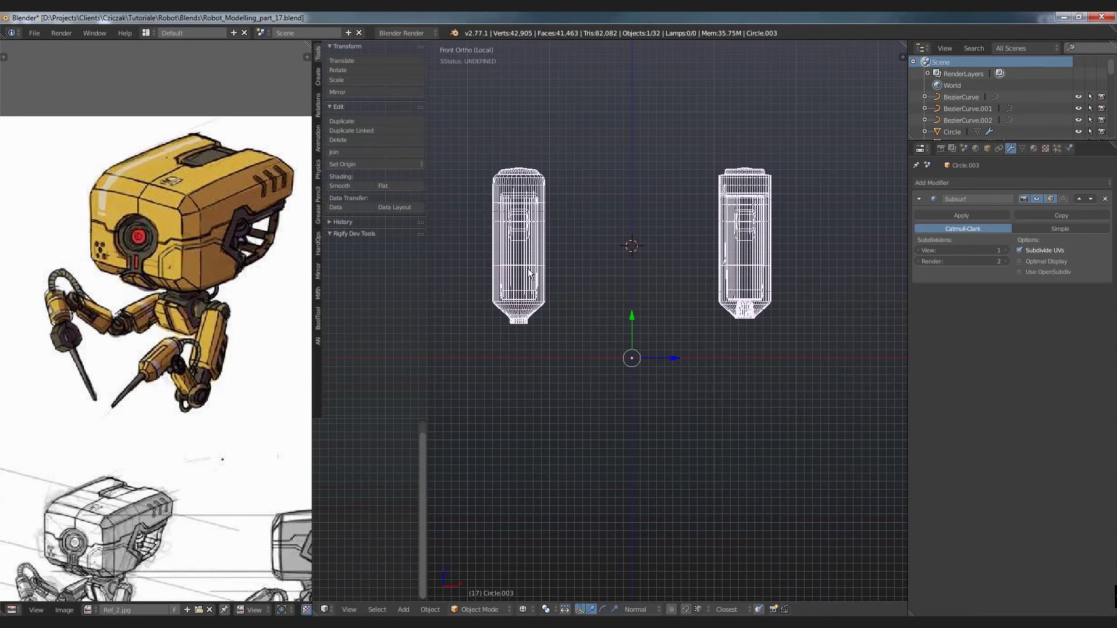
{"action": "key", "text": "Tab"}
{"action": "key", "text": "a"}
{"action": "key", "text": "a"}
{"action": "key", "text": "a"}
{"action": "left_click", "coordinate": [647, 609]}
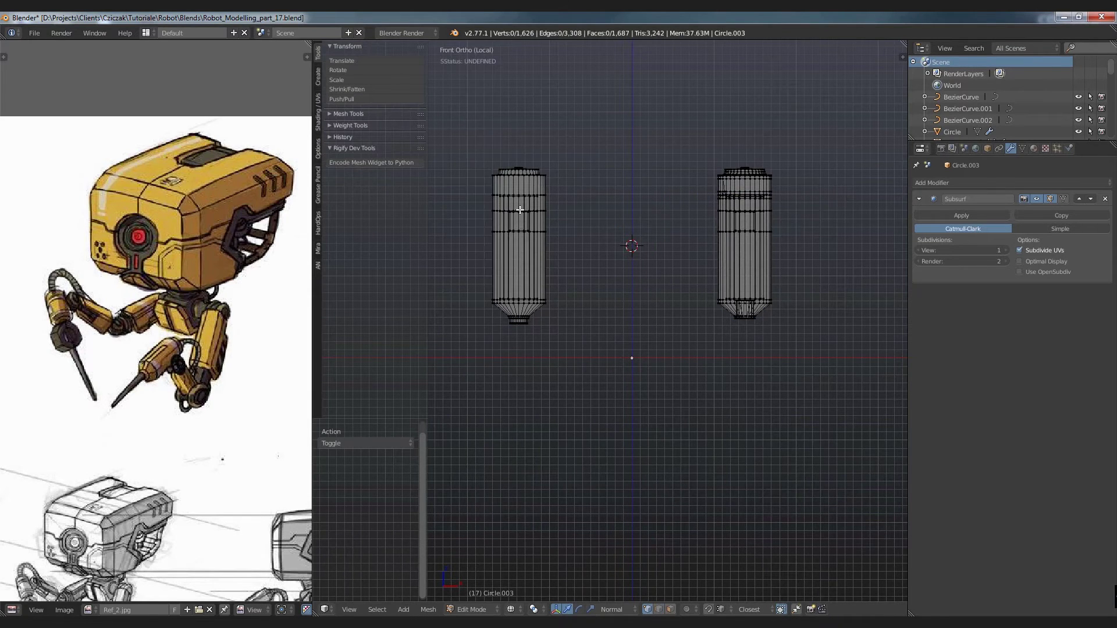
{"action": "key", "text": "l"}
{"action": "key", "text": "x"}
{"action": "key", "text": "Escape"}
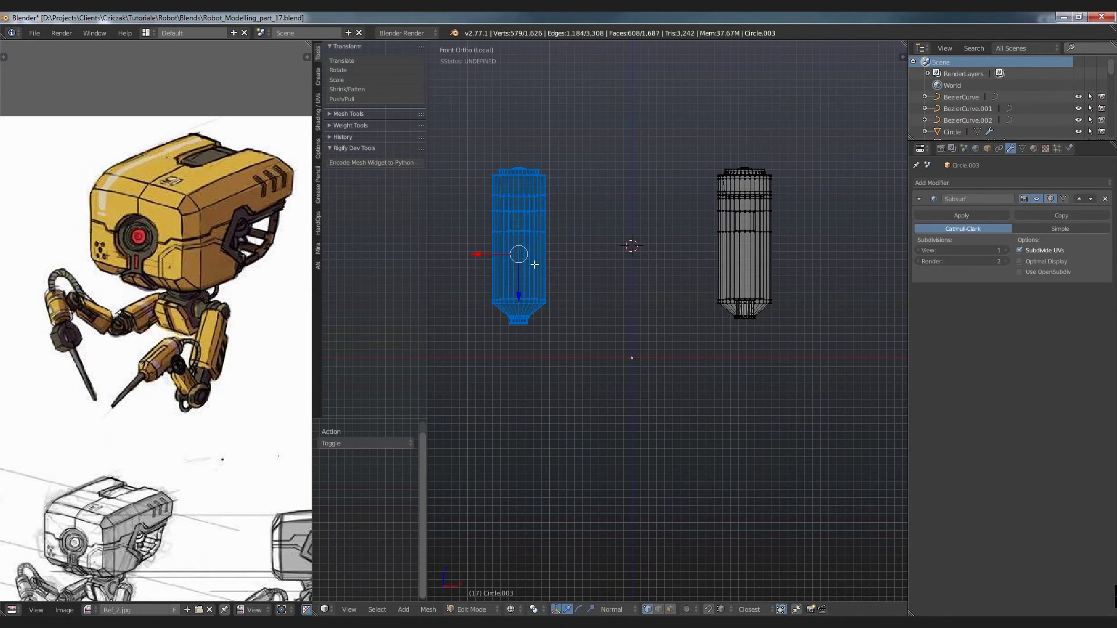
{"action": "key", "text": "x"}
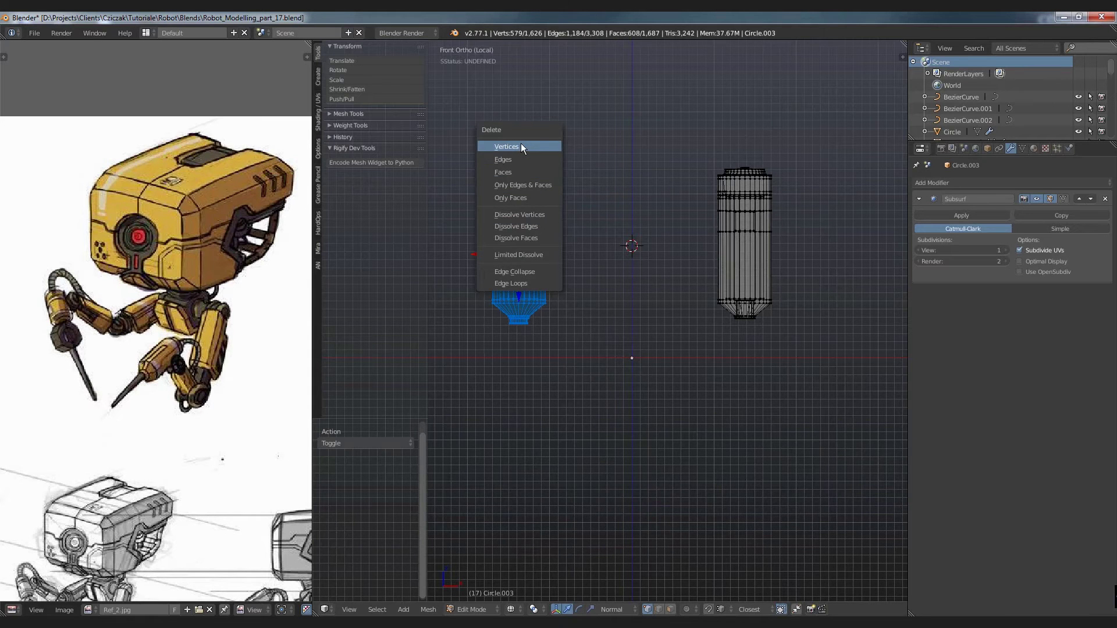
{"action": "left_click", "coordinate": [521, 146]}
Step: Box-select the right half of the remaining canister and delete its vertices
{"action": "scroll", "coordinate": [742, 187], "scroll_direction": "up", "scroll_amount": 4}
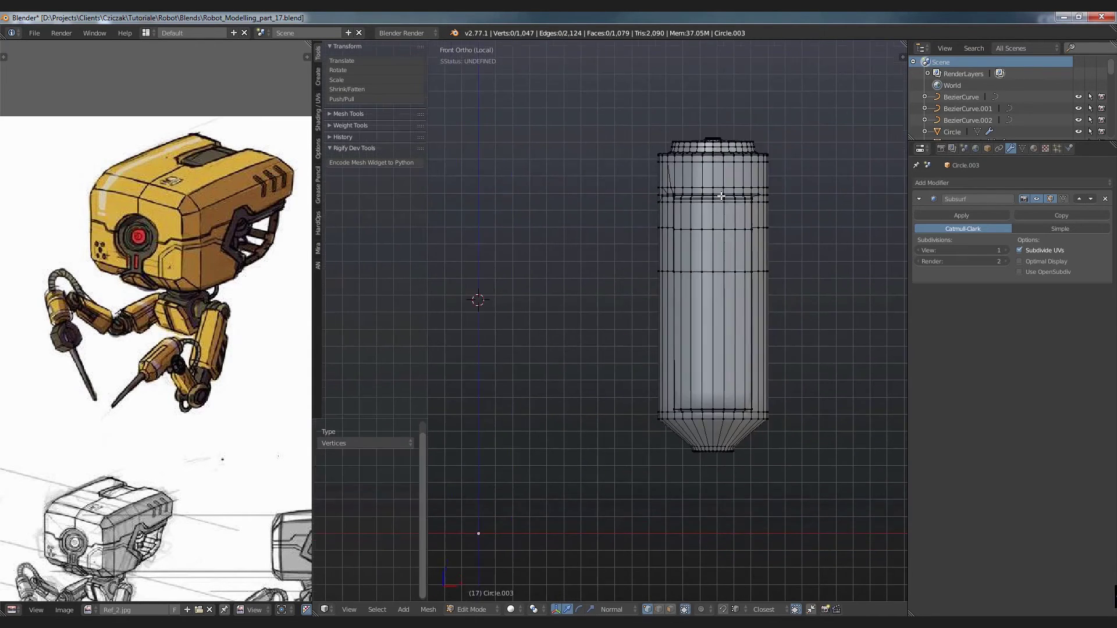
{"action": "middle_click_drag", "start_coordinate": [754, 191], "coordinate": [718, 187], "text": "shift"}
{"action": "key", "text": "b"}
{"action": "left_click_drag", "start_coordinate": [678, 104], "coordinate": [811, 542]}
{"action": "key", "text": "x"}
{"action": "left_click", "coordinate": [748, 110]}
Step: Delete the 12 leftover centre-column vertices and select the cap's top-centre vertex
{"action": "scroll", "coordinate": [680, 127], "scroll_direction": "up", "scroll_amount": 5}
{"action": "scroll", "coordinate": [680, 127], "scroll_direction": "up", "scroll_amount": 3}
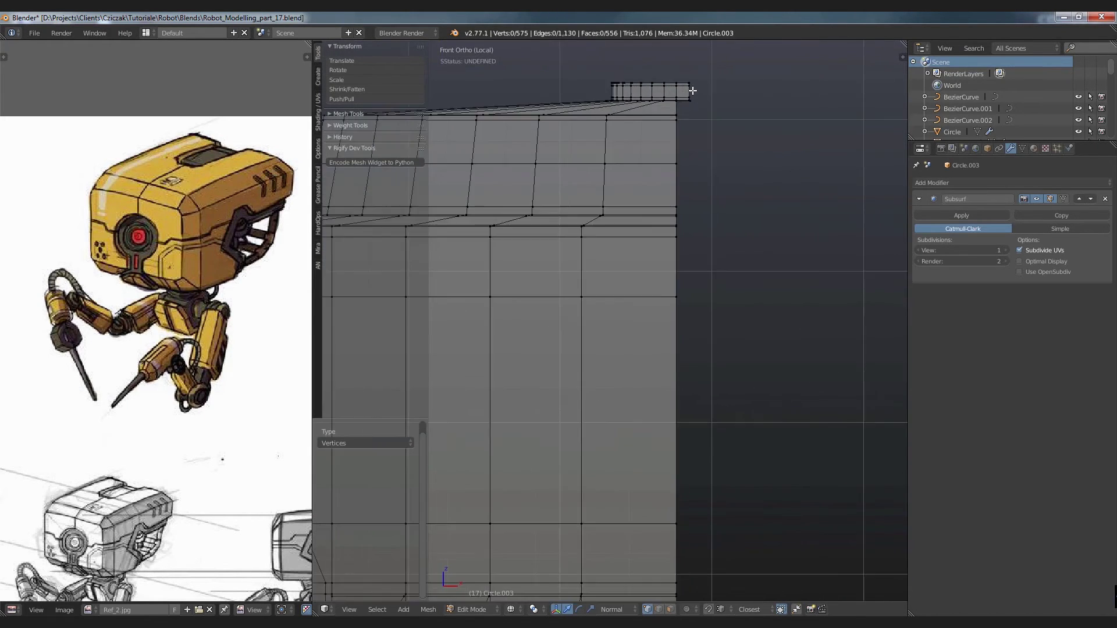
{"action": "right_click", "coordinate": [667, 232], "text": "alt"}
{"action": "key", "text": "x"}
{"action": "left_click", "coordinate": [720, 176]}
{"action": "middle_click_drag", "start_coordinate": [720, 176], "coordinate": [715, 197]}
{"action": "scroll", "coordinate": [714, 199], "scroll_direction": "down", "scroll_amount": 5}
{"action": "right_click", "coordinate": [707, 157]}
Step: Snap the 3D cursor to the top-centre vertex and set the object origin there
{"action": "key", "text": "x"}
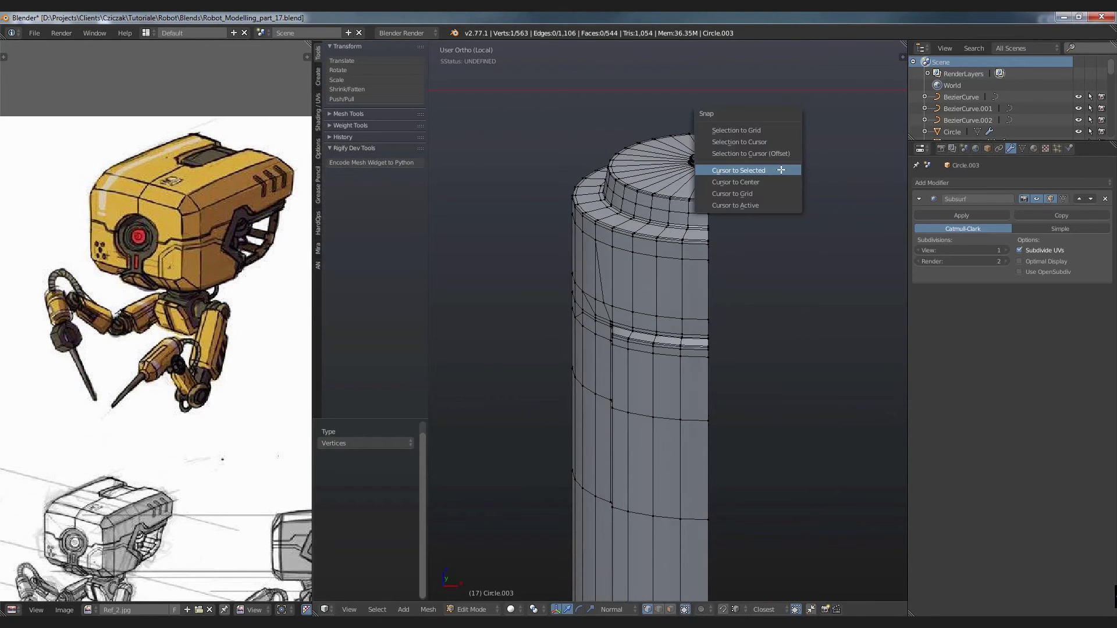
{"action": "left_click", "coordinate": [781, 169]}
{"action": "key", "text": "Tab"}
{"action": "left_click", "coordinate": [385, 166]}
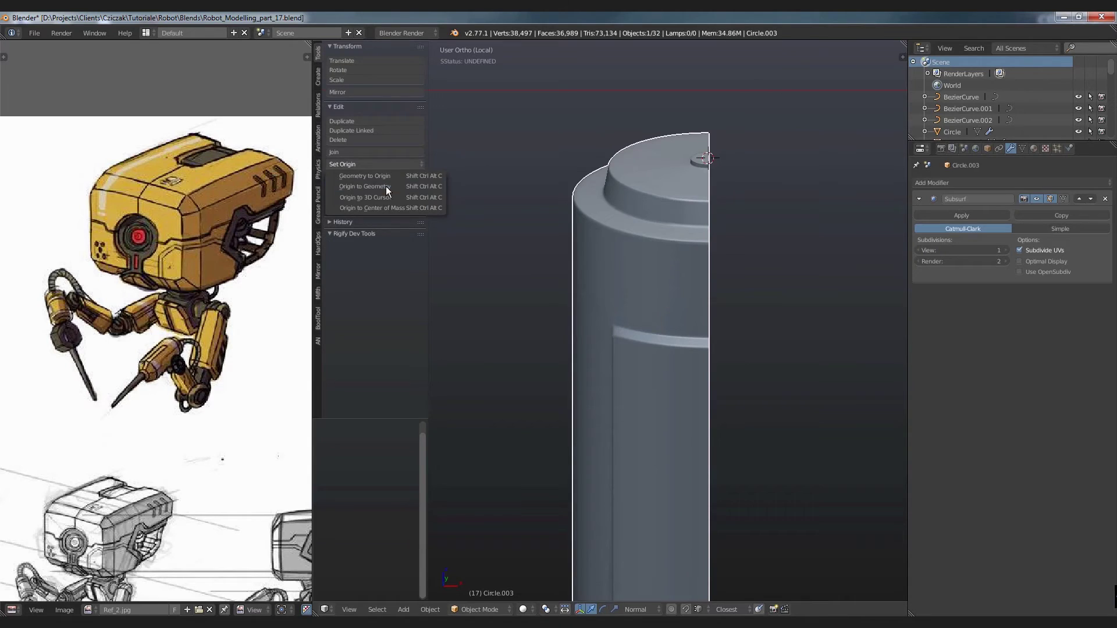
{"action": "left_click", "coordinate": [390, 199]}
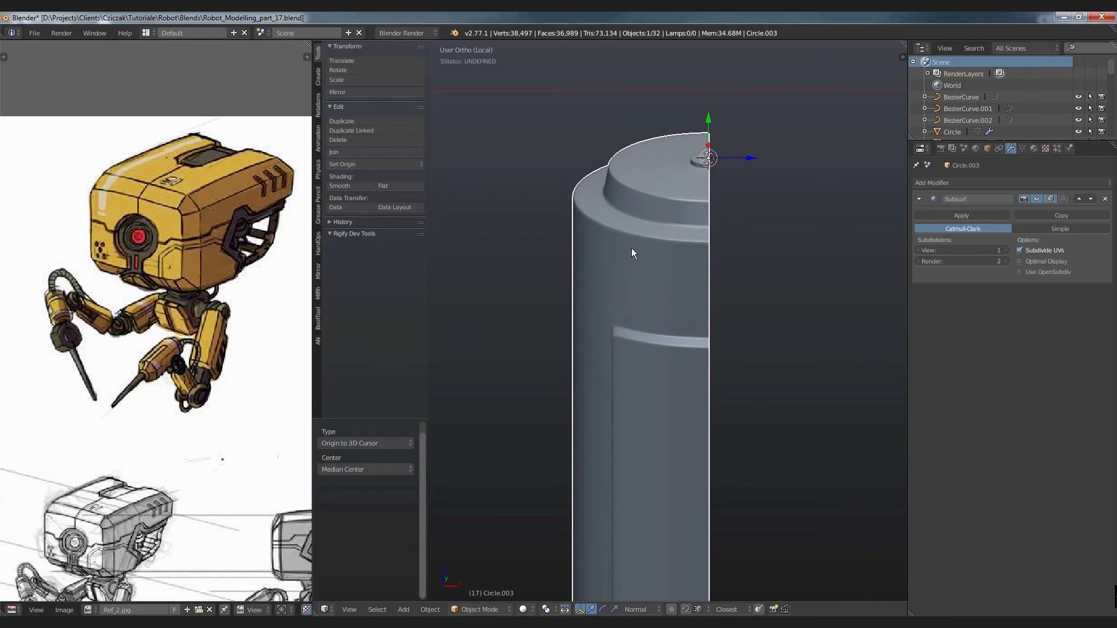
Step: Orbit to inspect the cut side of the smoothed half canister
{"action": "mouse_move", "coordinate": [630, 248]}
{"action": "middle_mouse_down"}
{"action": "mouse_move", "coordinate": [582, 244]}
{"action": "mouse_move", "coordinate": [645, 211]}
{"action": "middle_mouse_up"}
{"action": "key", "text": "a"}
{"action": "scroll", "coordinate": [578, 245], "scroll_direction": "down", "scroll_amount": 3}
{"action": "scroll", "coordinate": [651, 243], "scroll_direction": "up", "scroll_amount": 3}
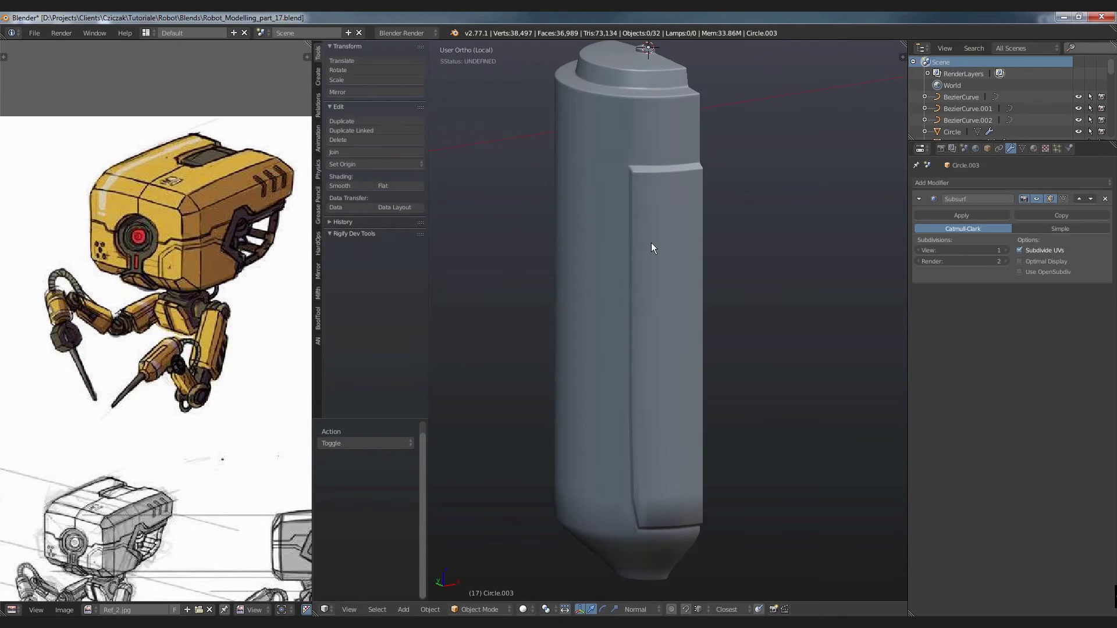
{"action": "key", "text": "Tab"}
{"action": "scroll", "coordinate": [634, 240], "scroll_direction": "up", "scroll_amount": 2}
{"action": "key", "text": "Tab"}
{"action": "scroll", "coordinate": [632, 277], "scroll_direction": "down", "scroll_amount": 4}
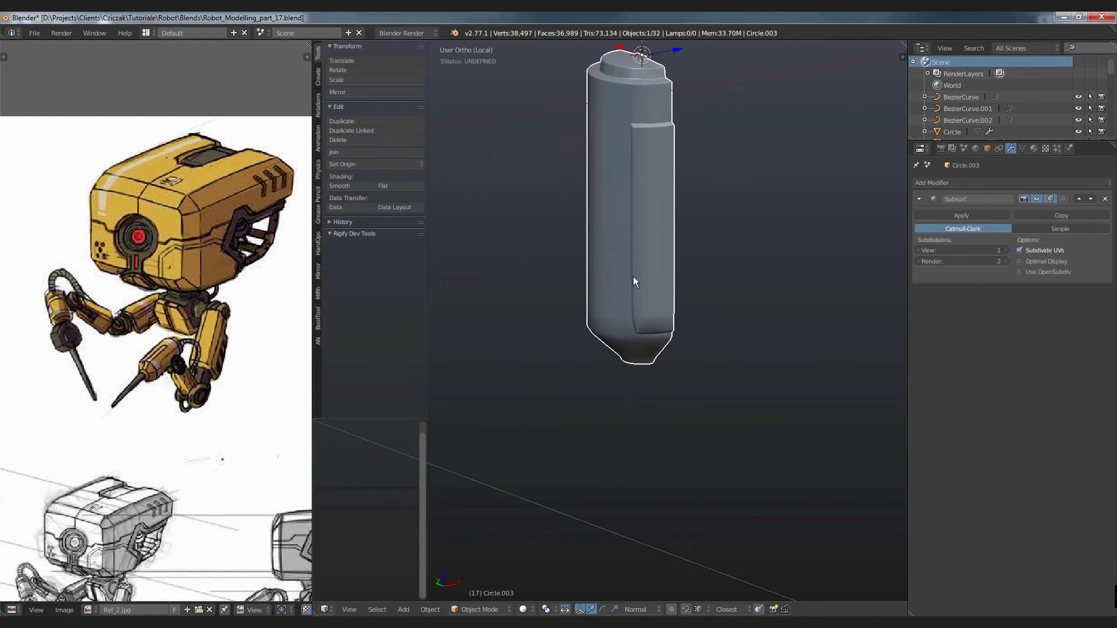
Step: Re-enter Edit Mode in front view and frame the lower body and cone underside
{"action": "key", "text": "Tab"}
{"action": "scroll", "coordinate": [640, 275], "scroll_direction": "down", "scroll_amount": 1}
{"action": "key", "text": "KP_1"}
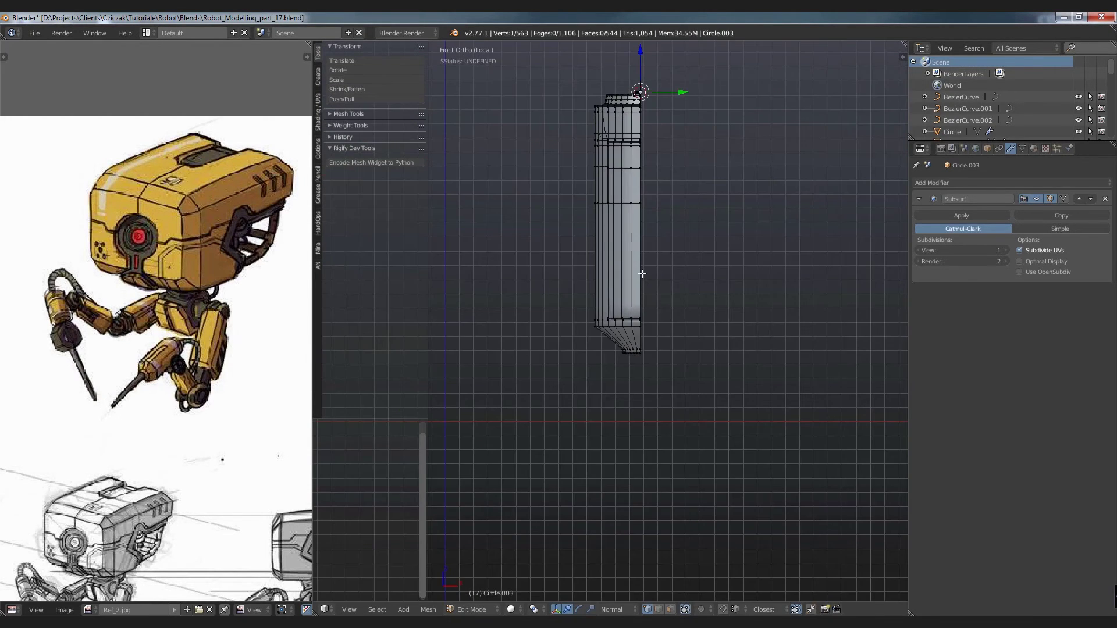
{"action": "scroll", "coordinate": [642, 274], "scroll_direction": "up", "scroll_amount": 3}
{"action": "middle_click_drag", "start_coordinate": [644, 181], "coordinate": [663, 248], "text": "shift"}
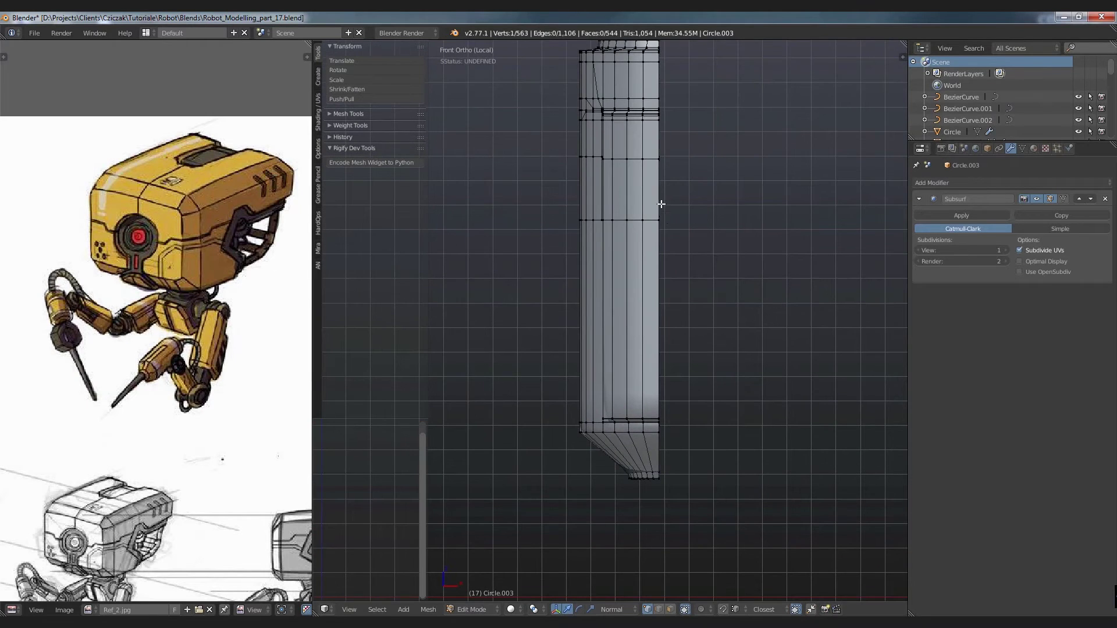
{"action": "middle_click_drag", "start_coordinate": [657, 197], "coordinate": [713, 192]}
{"action": "scroll", "coordinate": [652, 301], "scroll_direction": "up", "scroll_amount": 3}
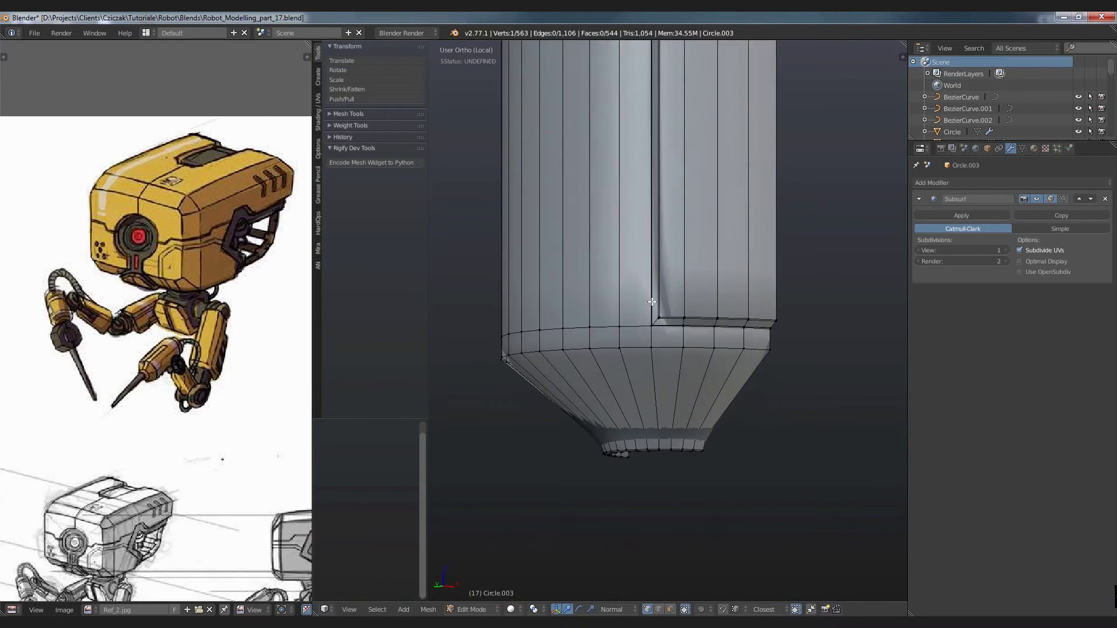
{"action": "scroll", "coordinate": [651, 301], "scroll_direction": "up", "scroll_amount": 5}
Step: Select the panel-flare corner vertex and try a trial edge loop, then undo it
{"action": "left_click", "coordinate": [637, 429]}
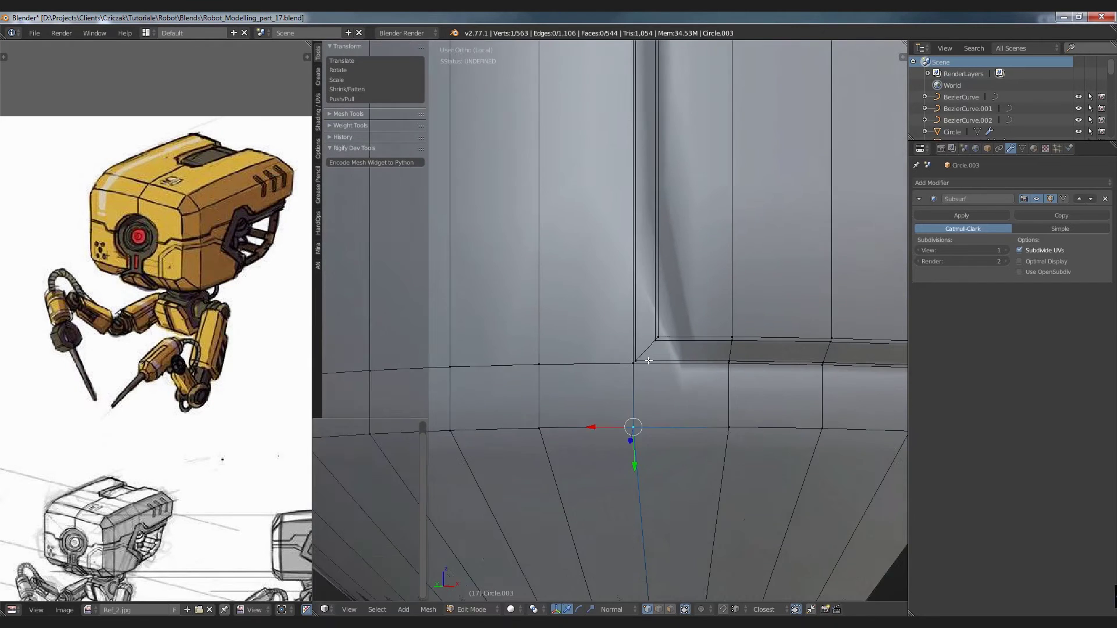
{"action": "scroll", "coordinate": [648, 360], "scroll_direction": "down", "scroll_amount": 5}
{"action": "key", "text": "ctrl+r"}
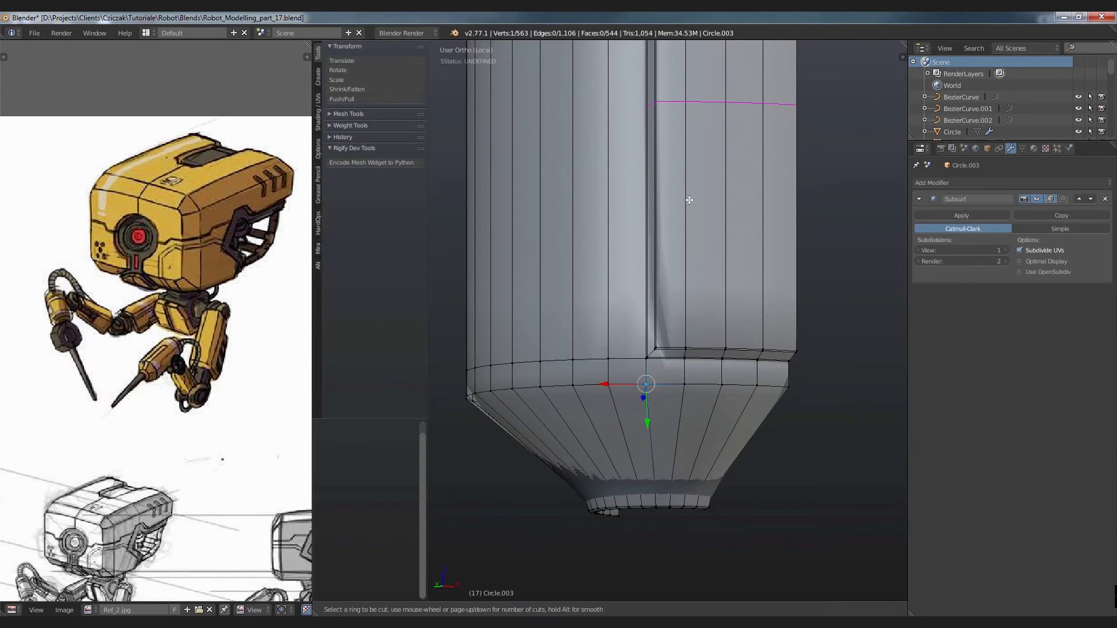
{"action": "left_click", "coordinate": [689, 200]}
{"action": "left_click", "coordinate": [691, 333]}
{"action": "key", "text": "ctrl+z"}
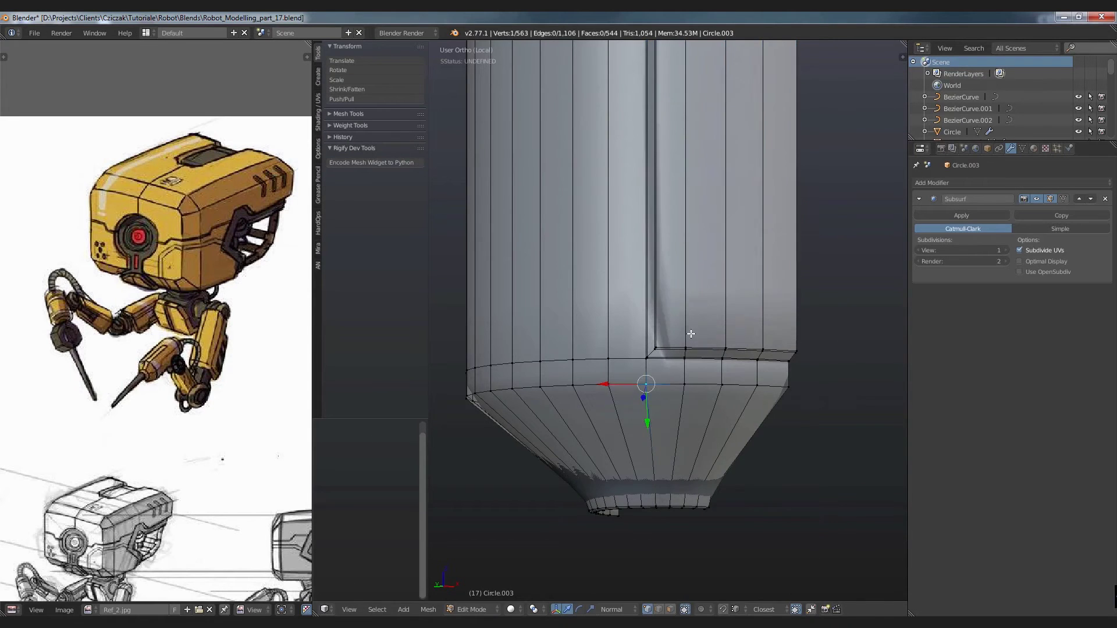
Step: Orbit to the cylinder's middle loops and try another edge loop, undoing it
{"action": "scroll", "coordinate": [690, 334], "scroll_direction": "down", "scroll_amount": 2}
{"action": "mouse_move", "coordinate": [688, 256]}
{"action": "middle_mouse_down"}
{"action": "mouse_move", "coordinate": [678, 232]}
{"action": "mouse_move", "coordinate": [670, 428]}
{"action": "middle_mouse_up"}
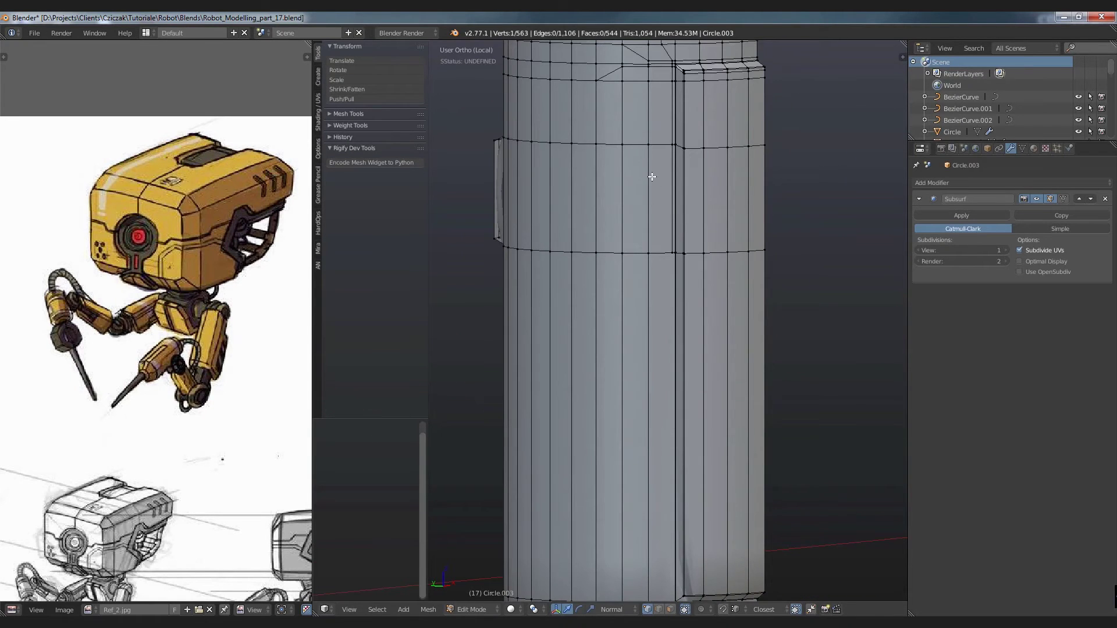
{"action": "scroll", "coordinate": [677, 275], "scroll_direction": "up", "scroll_amount": 2}
{"action": "scroll", "coordinate": [671, 288], "scroll_direction": "down", "scroll_amount": 2}
{"action": "scroll", "coordinate": [663, 301], "scroll_direction": "up", "scroll_amount": 1}
{"action": "scroll", "coordinate": [675, 325], "scroll_direction": "up", "scroll_amount": 1}
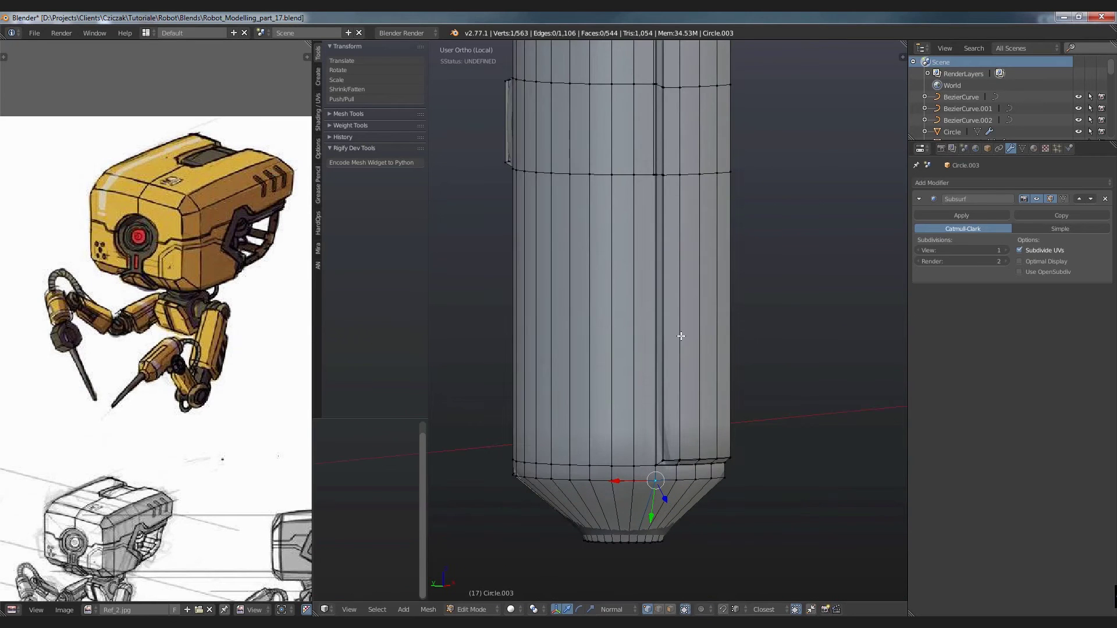
{"action": "key", "text": "ctrl+r"}
{"action": "left_click", "coordinate": [680, 336]}
{"action": "left_click", "coordinate": [682, 326]}
{"action": "key", "text": "ctrl+z"}
Step: Knife-cut a straight horizontal loop across the side panel in front wireframe view
{"action": "key", "text": "KP_1"}
{"action": "key", "text": "z"}
{"action": "key", "text": "a"}
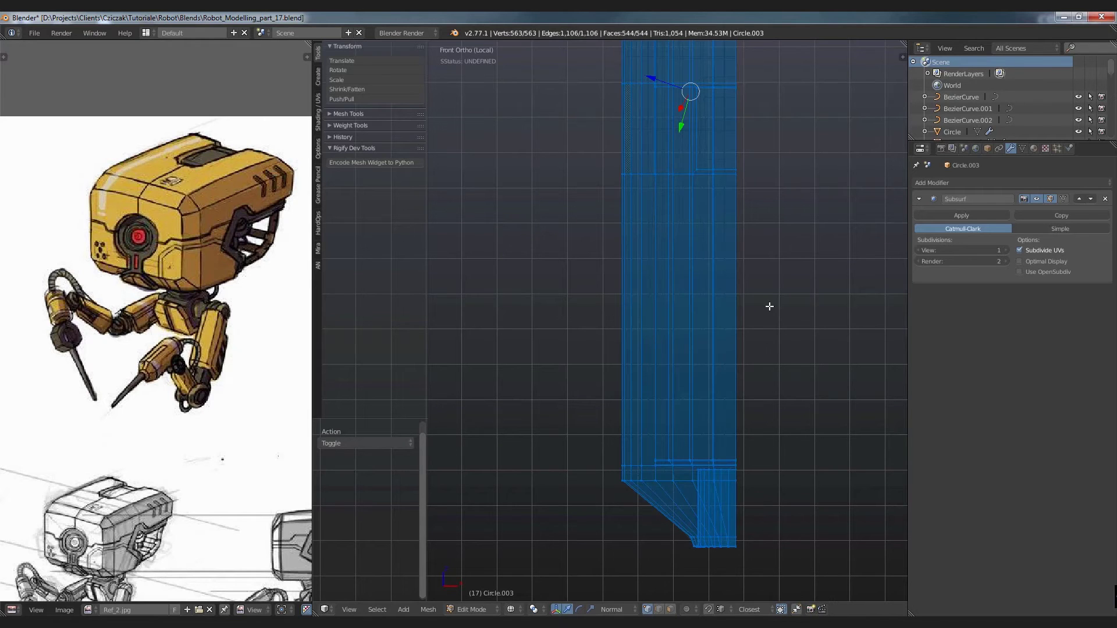
{"action": "key", "text": "k"}
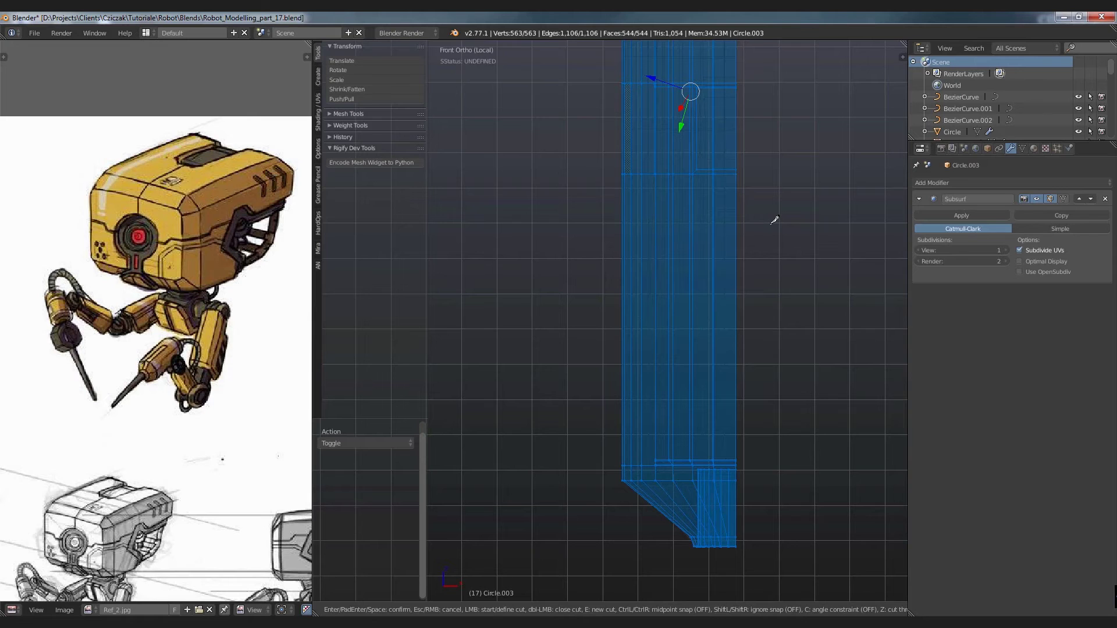
{"action": "key", "text": "c"}
{"action": "left_click", "coordinate": [586, 206]}
{"action": "key", "text": "Return"}
{"action": "mouse_move", "coordinate": [595, 224]}
{"action": "middle_mouse_down"}
{"action": "mouse_move", "coordinate": [732, 264]}
{"action": "mouse_move", "coordinate": [751, 256]}
{"action": "mouse_move", "coordinate": [589, 227]}
{"action": "middle_mouse_up"}
{"action": "key", "text": "z"}
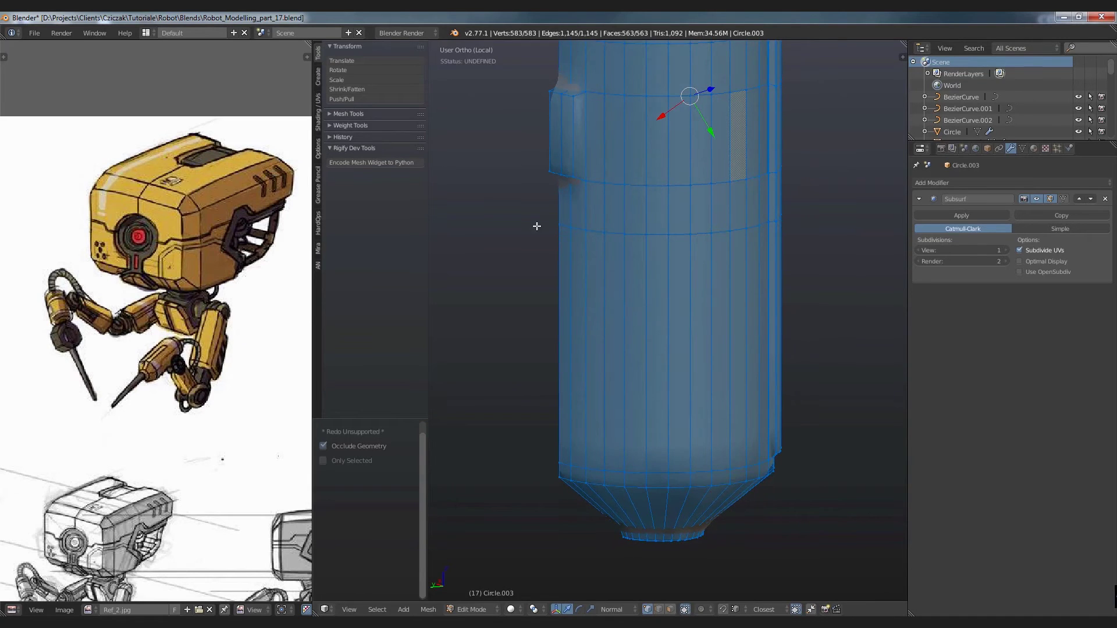
Step: Grab the panel vertex down to form a diagonal edge
{"action": "mouse_move", "coordinate": [868, 231]}
{"action": "middle_mouse_down"}
{"action": "mouse_move", "coordinate": [736, 281]}
{"action": "mouse_move", "coordinate": [788, 246]}
{"action": "middle_mouse_up"}
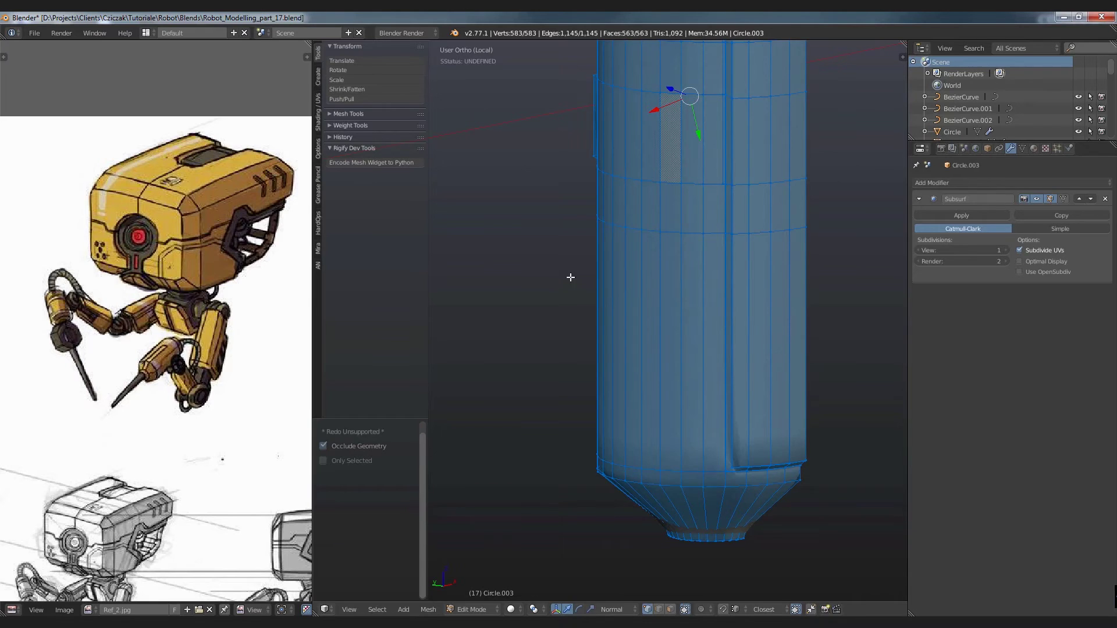
{"action": "middle_click_drag", "start_coordinate": [689, 272], "coordinate": [653, 254]}
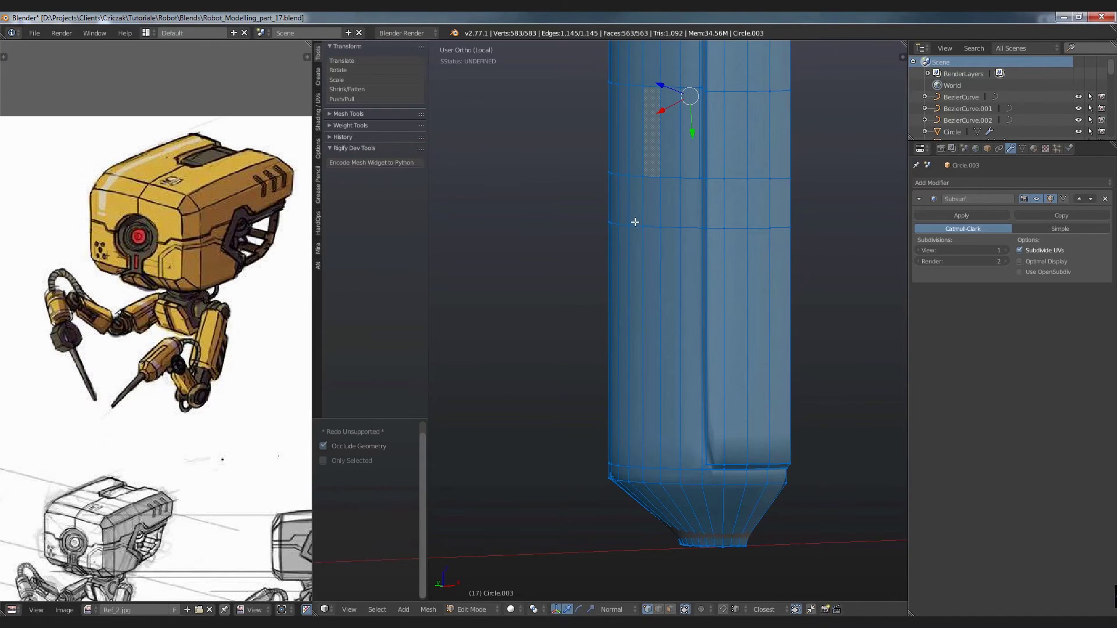
{"action": "mouse_move", "coordinate": [579, 220]}
{"action": "middle_mouse_down"}
{"action": "mouse_move", "coordinate": [571, 207]}
{"action": "mouse_move", "coordinate": [641, 287]}
{"action": "mouse_move", "coordinate": [609, 285]}
{"action": "middle_mouse_up"}
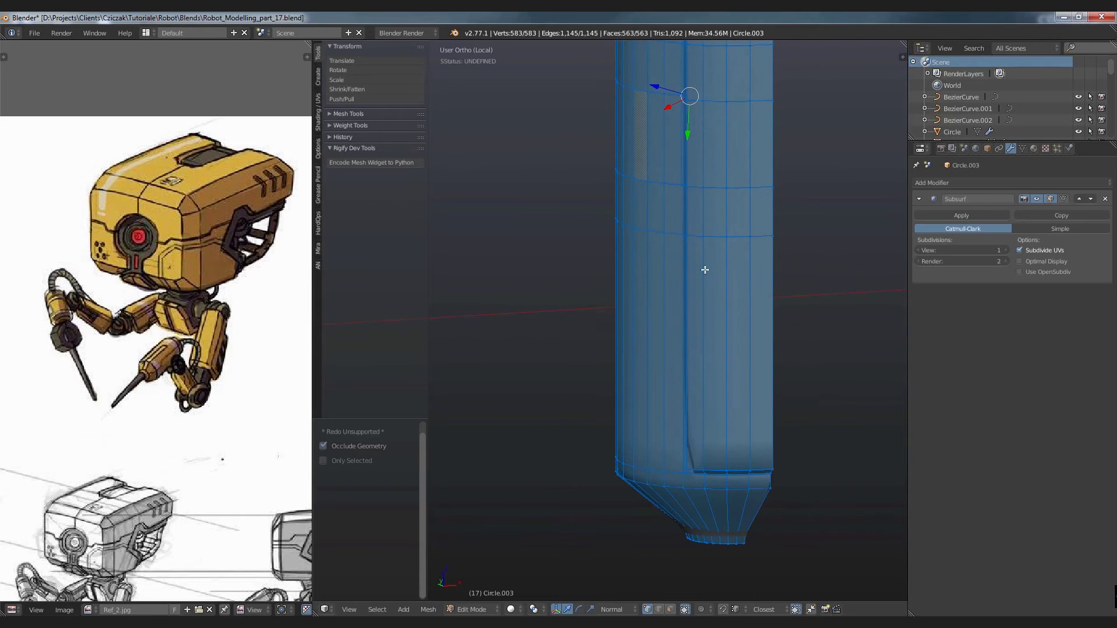
{"action": "scroll", "coordinate": [720, 266], "scroll_direction": "up", "scroll_amount": 6}
{"action": "key", "text": "a"}
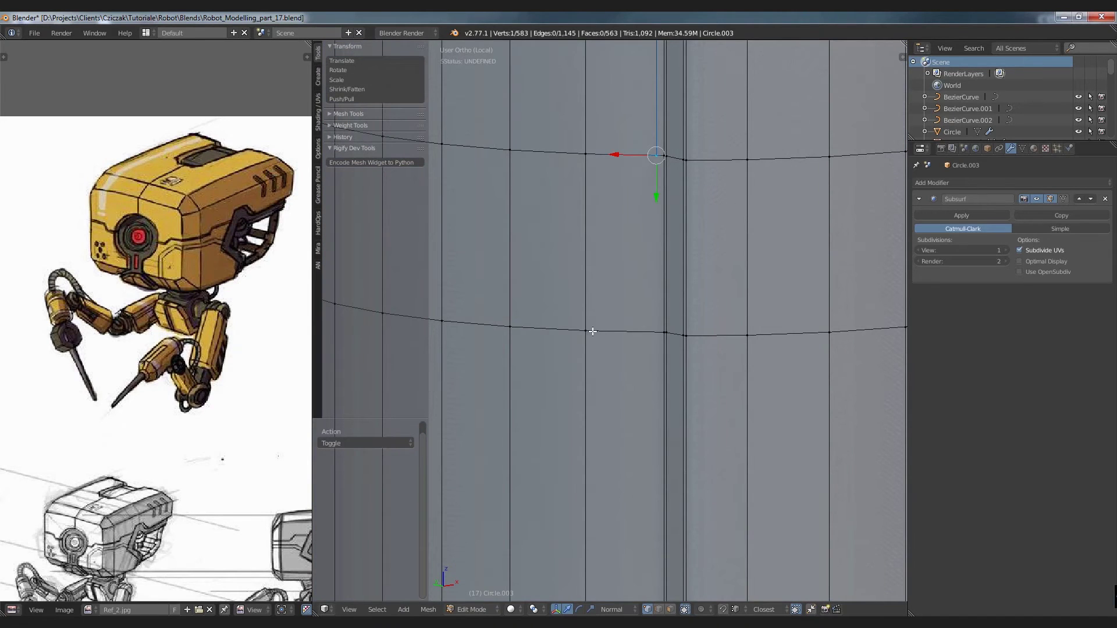
{"action": "key", "text": "g"}
{"action": "left_click", "coordinate": [610, 344]}
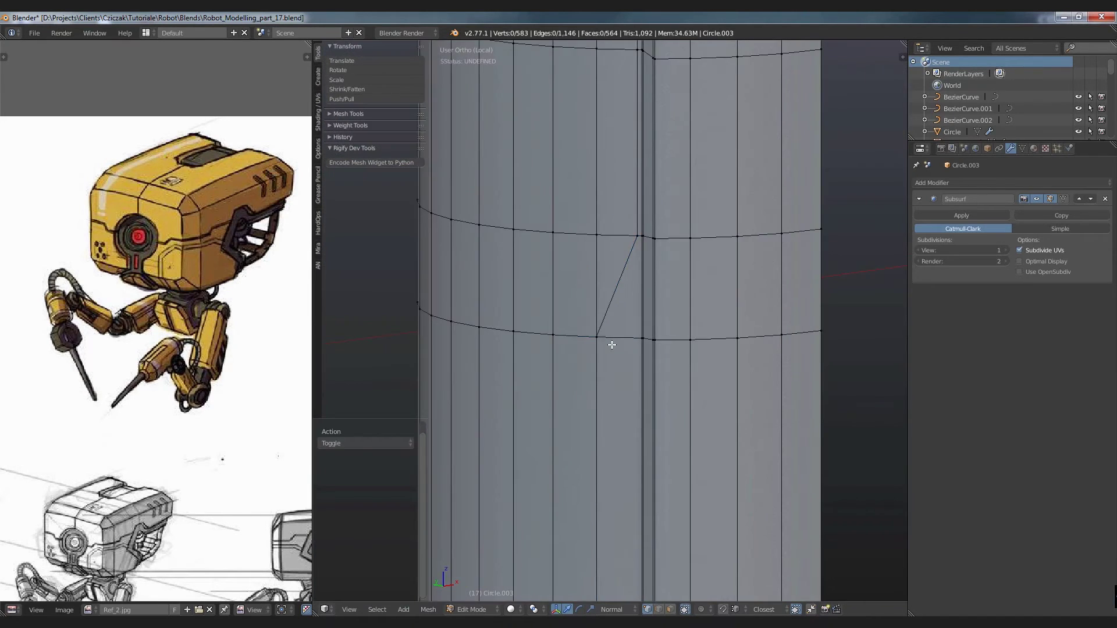
Step: Check the smoothed shape, then add a support loop near the panel's bottom
{"action": "key", "text": "Tab"}
{"action": "scroll", "coordinate": [624, 349], "scroll_direction": "down", "scroll_amount": 5}
{"action": "scroll", "coordinate": [627, 292], "scroll_direction": "up", "scroll_amount": 4}
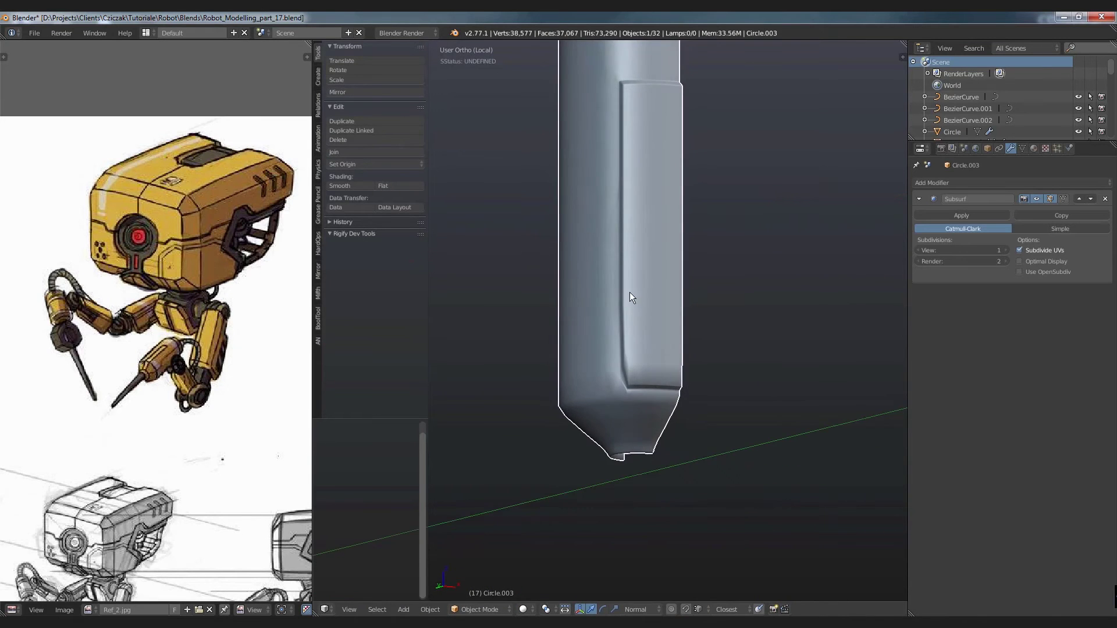
{"action": "key", "text": "Tab"}
{"action": "scroll", "coordinate": [651, 273], "scroll_direction": "up", "scroll_amount": 2}
{"action": "scroll", "coordinate": [652, 261], "scroll_direction": "up", "scroll_amount": 1}
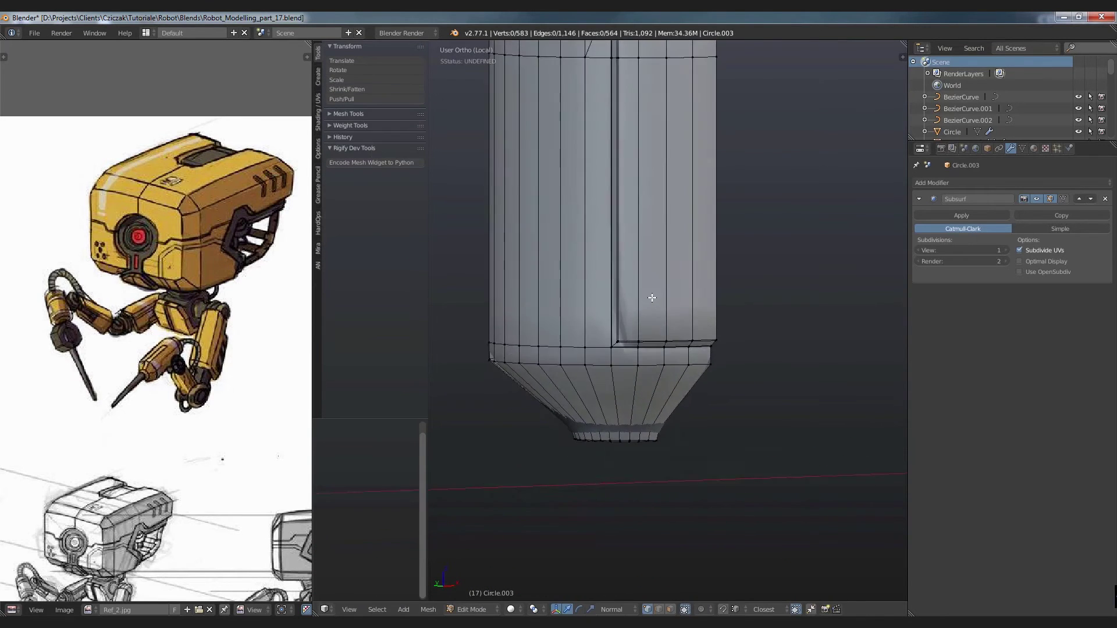
{"action": "scroll", "coordinate": [654, 245], "scroll_direction": "up", "scroll_amount": 3}
{"action": "key", "text": "ctrl+r"}
{"action": "left_click", "coordinate": [640, 149]}
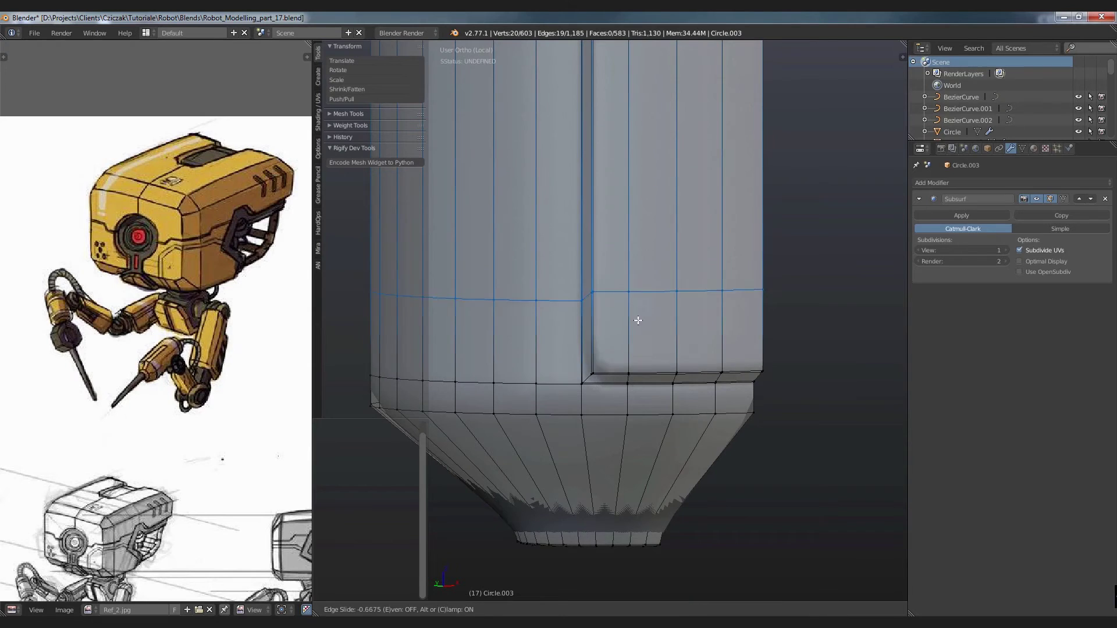
{"action": "left_click", "coordinate": [627, 386]}
Step: Preview the smoothed result and frame the whole canister in view
{"action": "key", "text": "Tab"}
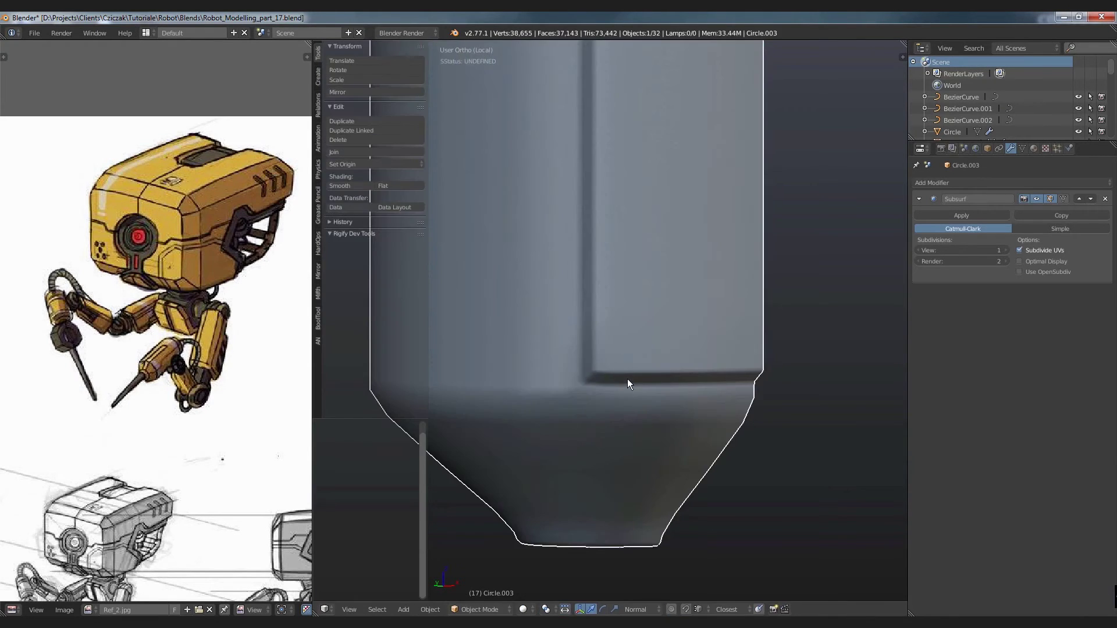
{"action": "key", "text": "Tab"}
{"action": "scroll", "coordinate": [626, 384], "scroll_direction": "down", "scroll_amount": 4}
{"action": "key", "text": "a"}
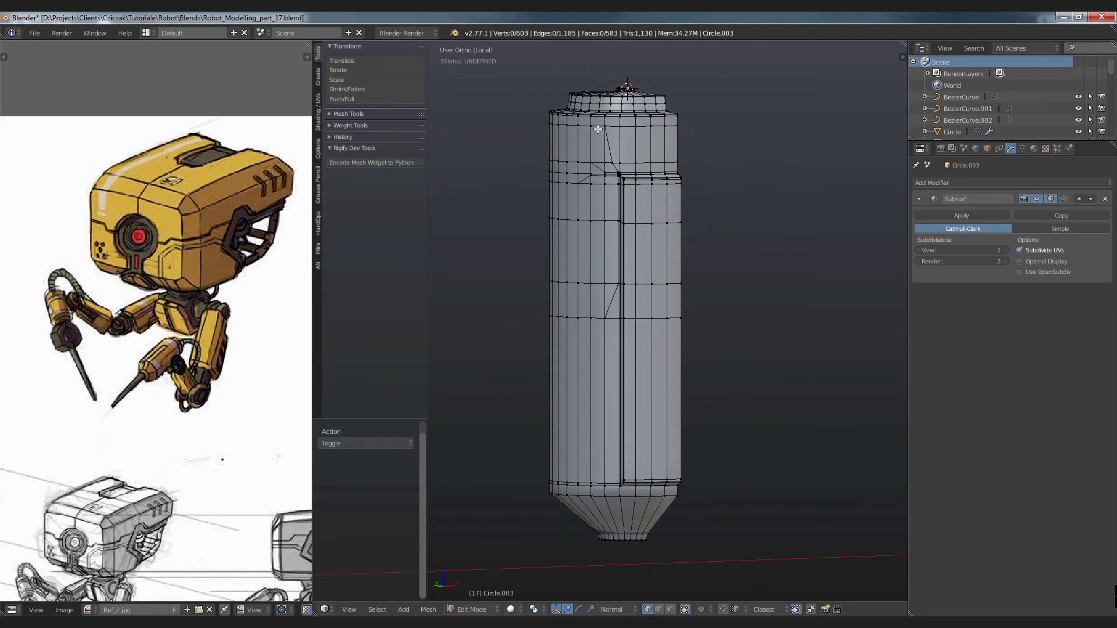
{"action": "middle_click_drag", "start_coordinate": [640, 171], "coordinate": [641, 149], "text": "shift"}
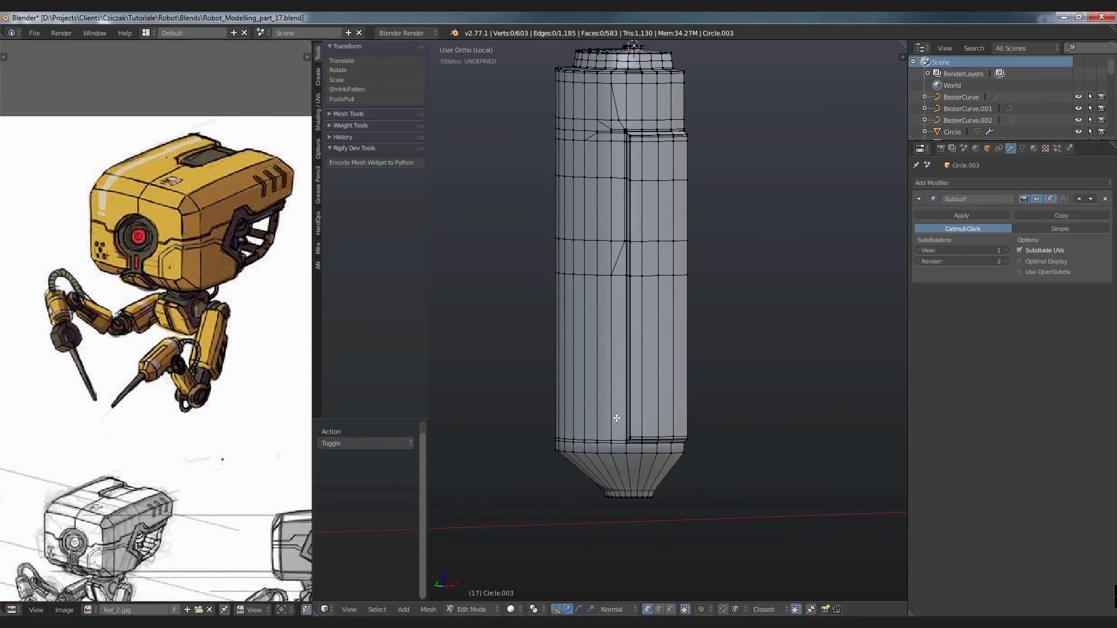
{"action": "middle_click_drag", "start_coordinate": [632, 448], "coordinate": [632, 360], "text": "shift"}
{"action": "scroll", "coordinate": [632, 360], "scroll_direction": "up", "scroll_amount": 4}
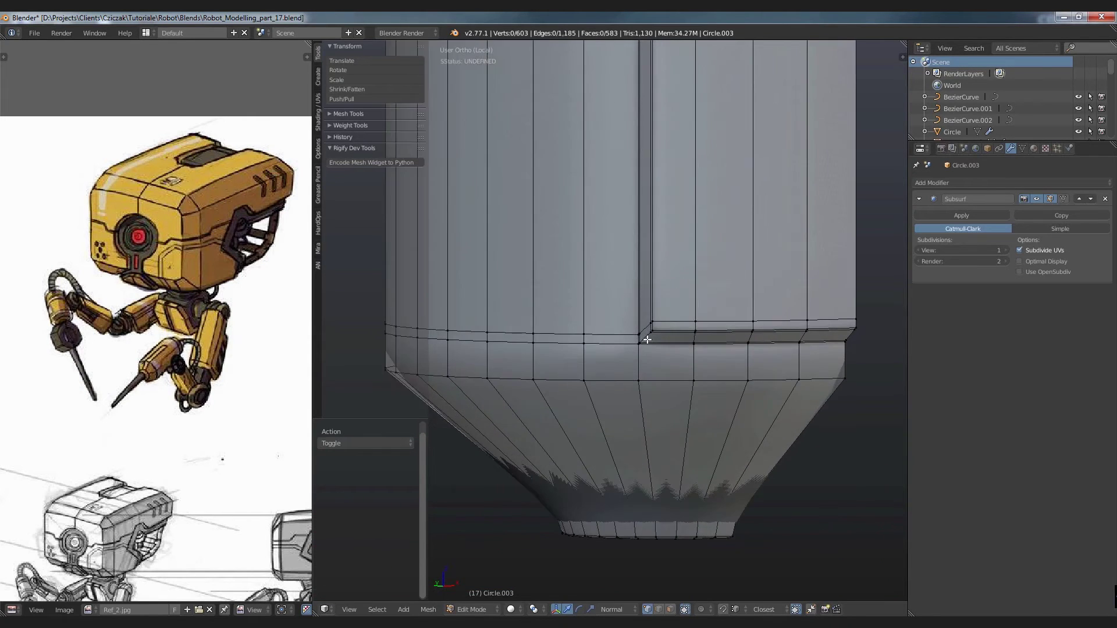
{"action": "scroll", "coordinate": [633, 360], "scroll_direction": "down", "scroll_amount": 4}
{"action": "mouse_move", "coordinate": [635, 174]}
{"action": "middle_mouse_down", "text": "shift"}
{"action": "mouse_move", "coordinate": [636, 299]}
{"action": "mouse_move", "coordinate": [678, 222]}
{"action": "middle_mouse_up", "text": "shift"}
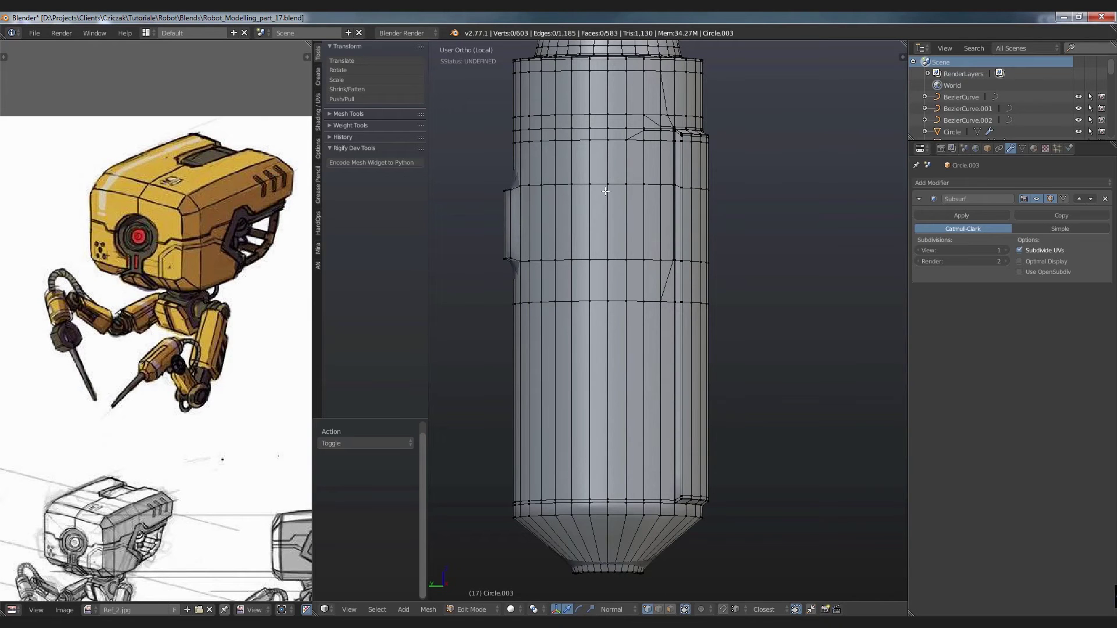
Step: Add an edge loop on the bottom flare and preview the smoothing
{"action": "scroll", "coordinate": [638, 467], "scroll_direction": "up", "scroll_amount": 2}
{"action": "scroll", "coordinate": [619, 374], "scroll_direction": "up", "scroll_amount": 3}
{"action": "scroll", "coordinate": [653, 374], "scroll_direction": "up", "scroll_amount": 2}
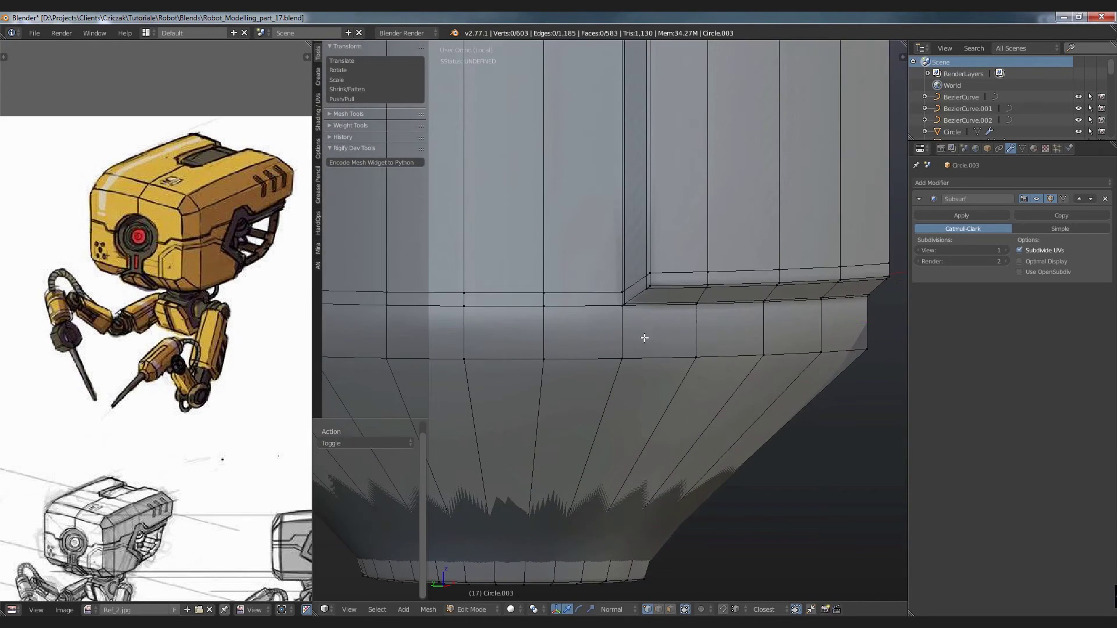
{"action": "key", "text": "ctrl+r"}
{"action": "left_click", "coordinate": [696, 332]}
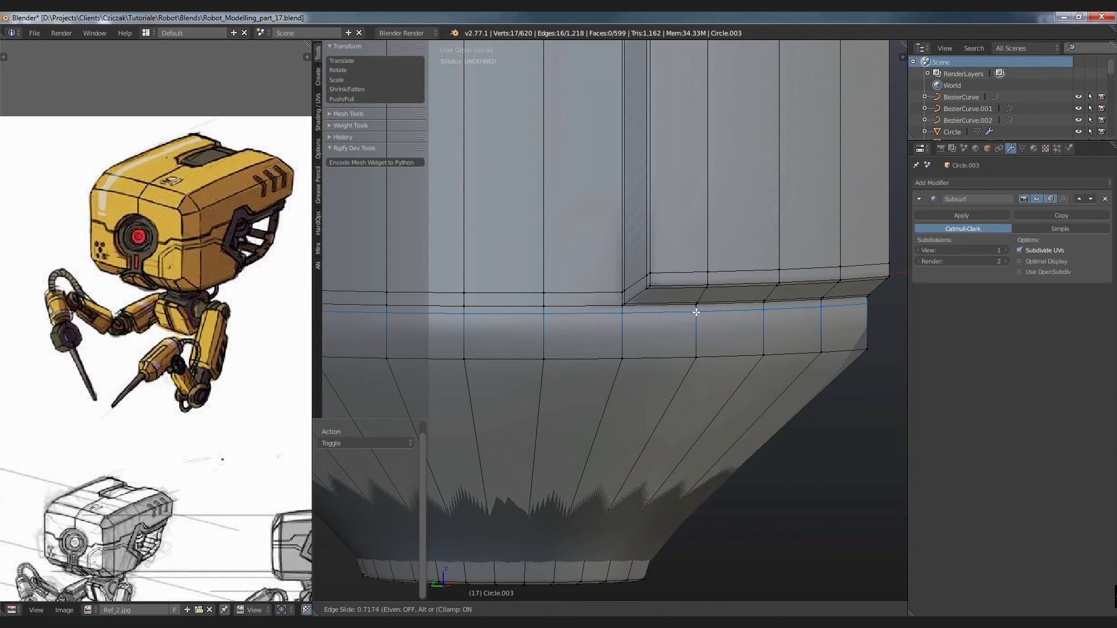
{"action": "left_click", "coordinate": [696, 312]}
{"action": "key", "text": "Tab"}
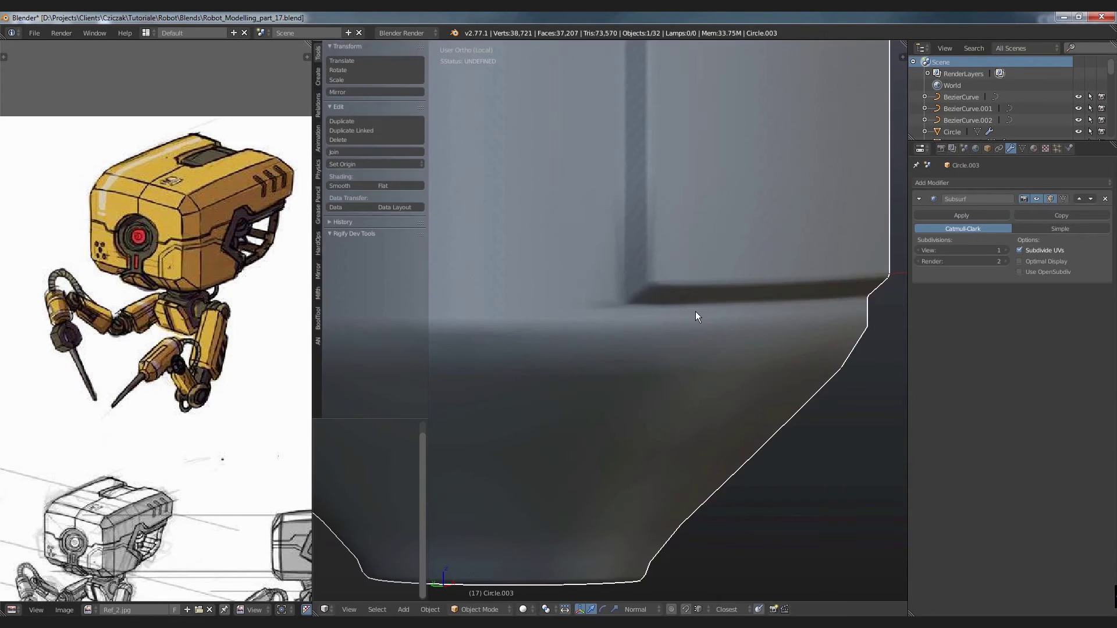
{"action": "scroll", "coordinate": [694, 312], "scroll_direction": "down", "scroll_amount": 1}
{"action": "scroll", "coordinate": [693, 311], "scroll_direction": "down", "scroll_amount": 2}
{"action": "key", "text": "Tab"}
Step: Select the side panel's corner vertex and move in closer to it
{"action": "scroll", "coordinate": [666, 253], "scroll_direction": "up", "scroll_amount": 3}
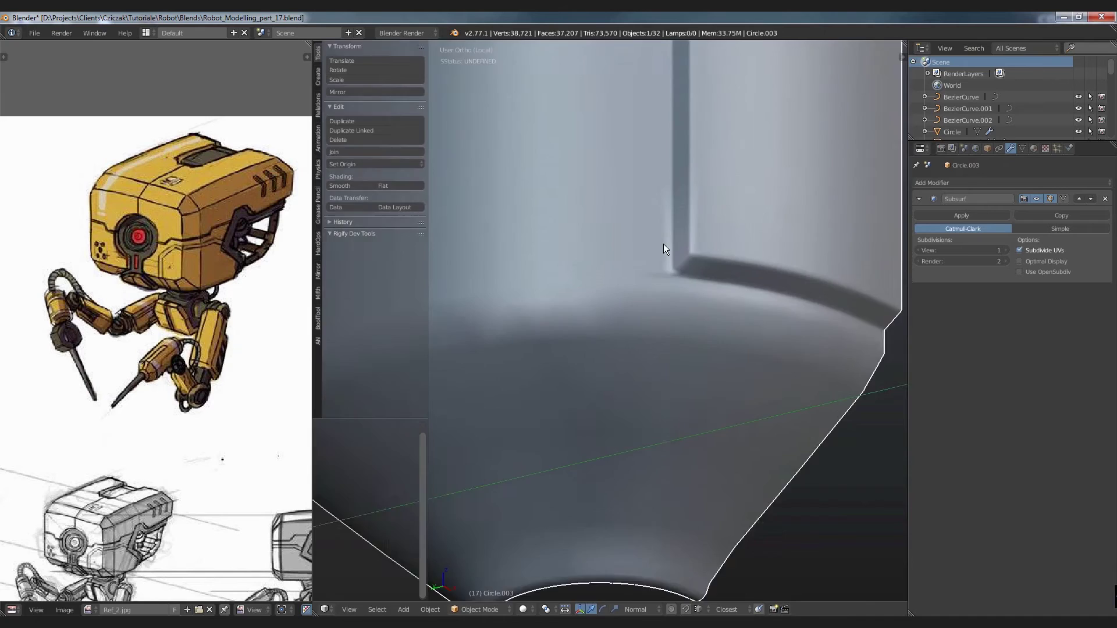
{"action": "scroll", "coordinate": [668, 239], "scroll_direction": "up", "scroll_amount": 3}
{"action": "scroll", "coordinate": [675, 261], "scroll_direction": "up", "scroll_amount": 2}
{"action": "right_click", "coordinate": [672, 316]}
{"action": "scroll", "coordinate": [657, 317], "scroll_direction": "down", "scroll_amount": 3}
{"action": "middle_click_drag", "start_coordinate": [658, 317], "coordinate": [664, 342]}
{"action": "scroll", "coordinate": [656, 315], "scroll_direction": "up", "scroll_amount": 2}
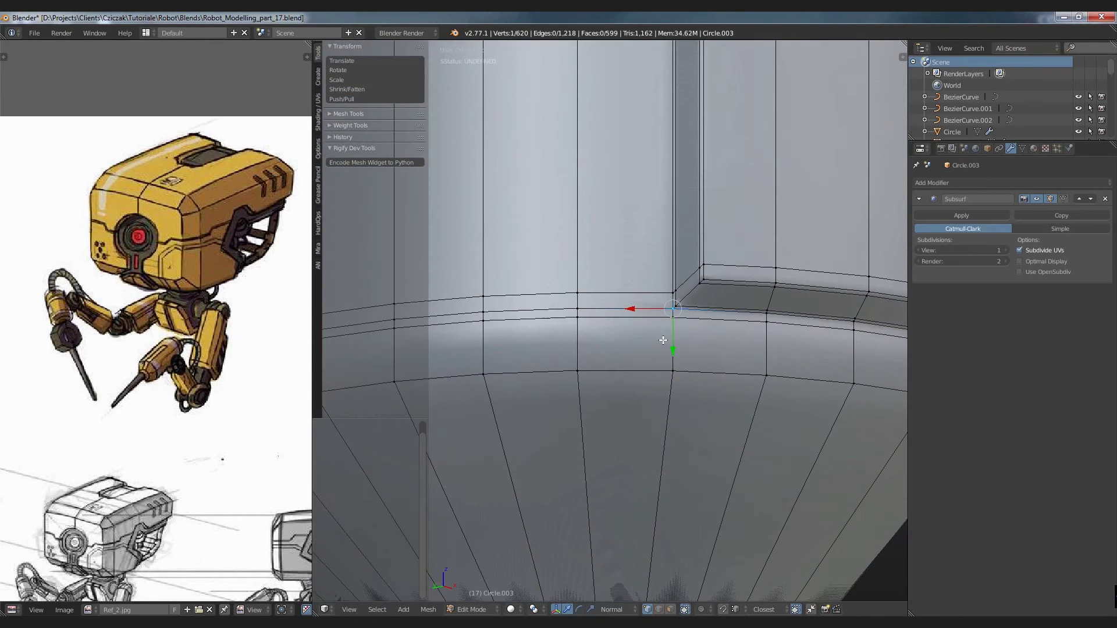
{"action": "key", "text": "a"}
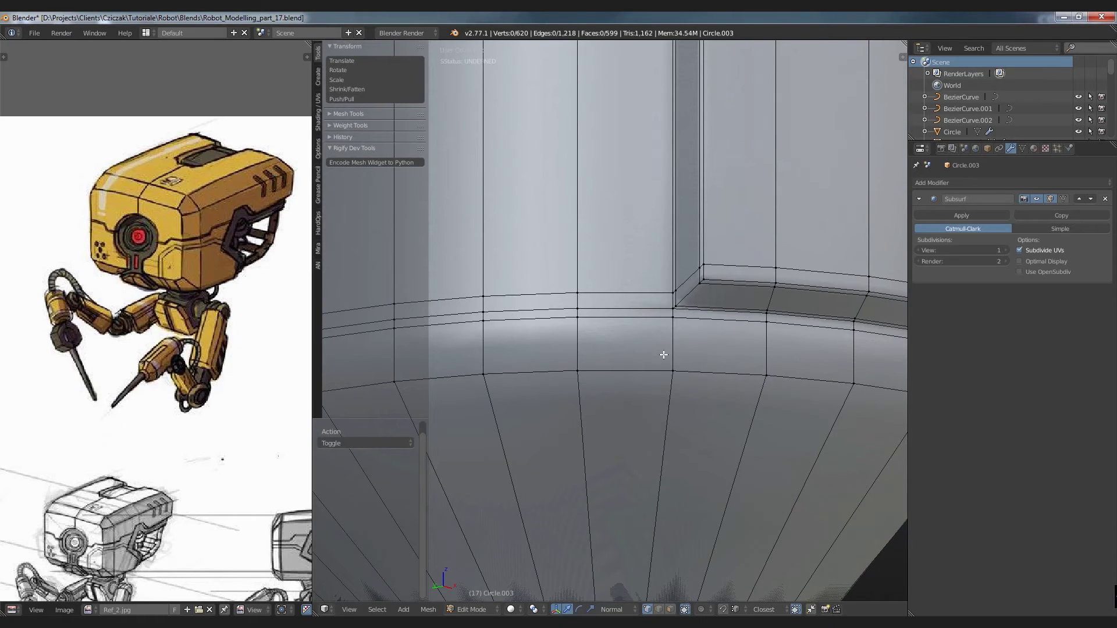
Step: Add two more support loops along the top of the flare
{"action": "key", "text": "ctrl+r"}
{"action": "left_click", "coordinate": [680, 350]}
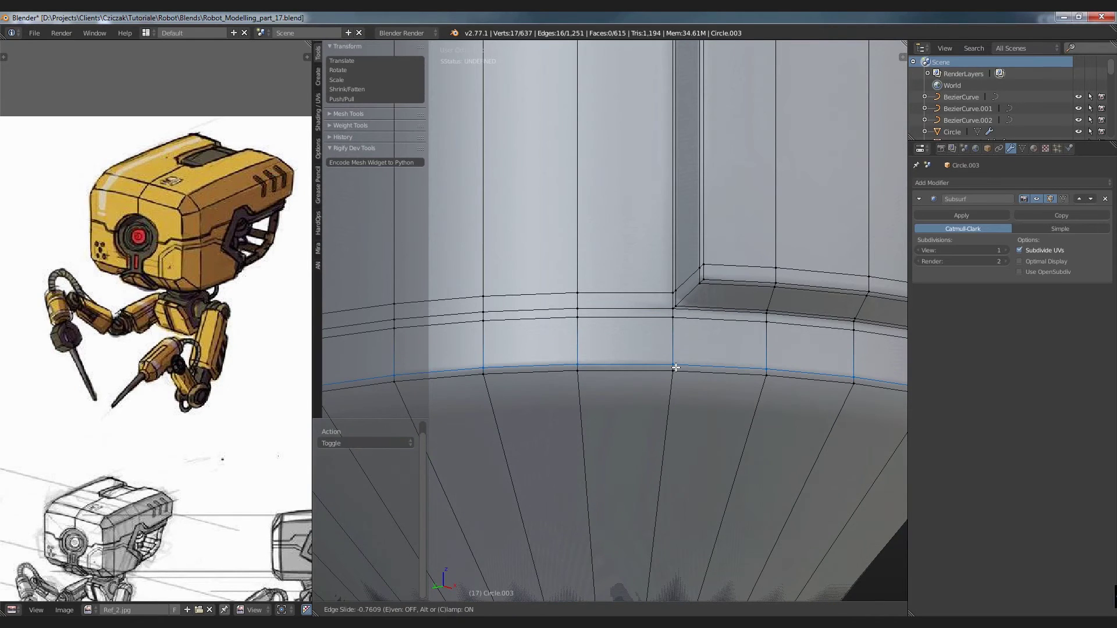
{"action": "left_click", "coordinate": [676, 367]}
{"action": "key", "text": "a"}
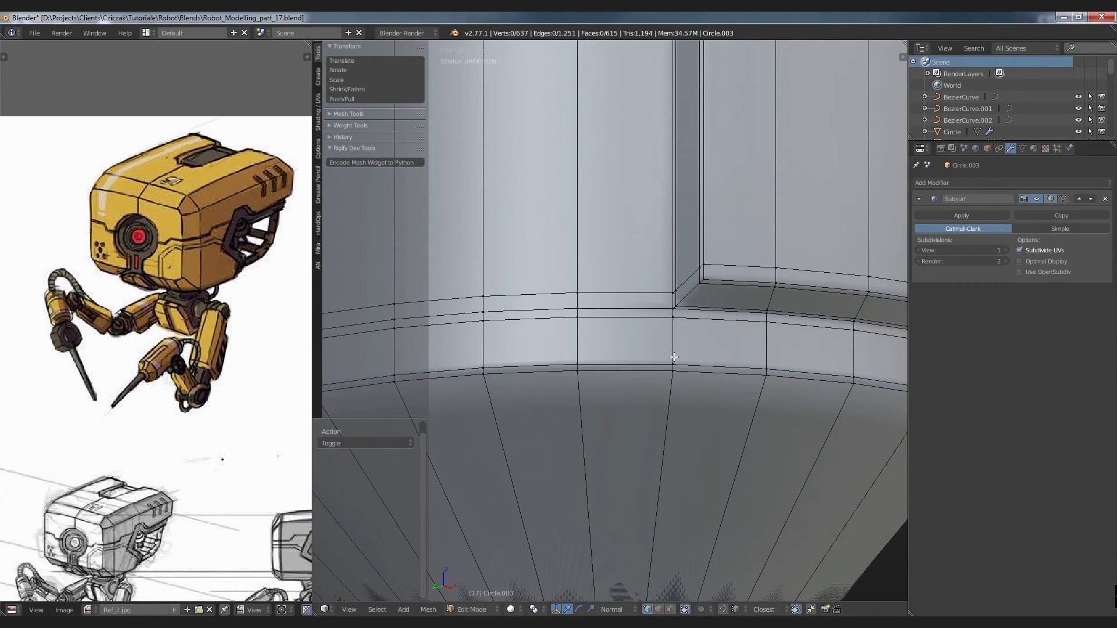
{"action": "key", "text": "ctrl+r"}
{"action": "left_click", "coordinate": [674, 357]}
{"action": "right_click", "coordinate": [673, 357]}
{"action": "key", "text": "a"}
Step: Knife-cut a vertical edge from the corner vertex up to the panel
{"action": "key", "text": "k"}
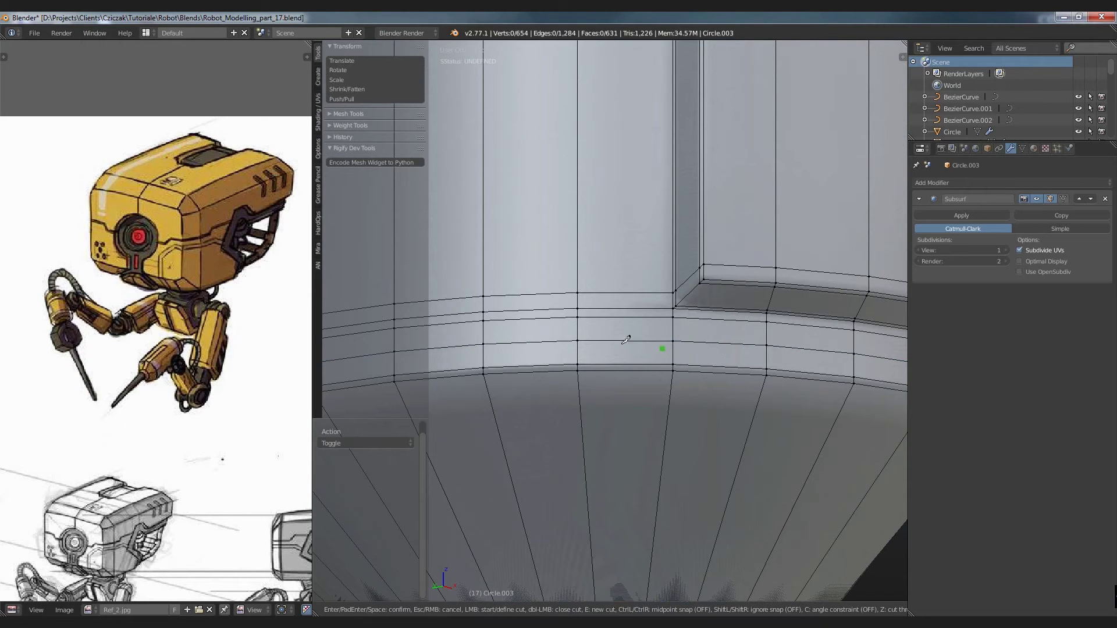
{"action": "left_click", "coordinate": [596, 331]}
{"action": "left_click", "coordinate": [625, 293]}
{"action": "key", "text": "Return"}
Step: Slide the new edge tight against the side panel's lower corner
{"action": "key", "text": "g"}
{"action": "key", "text": "g"}
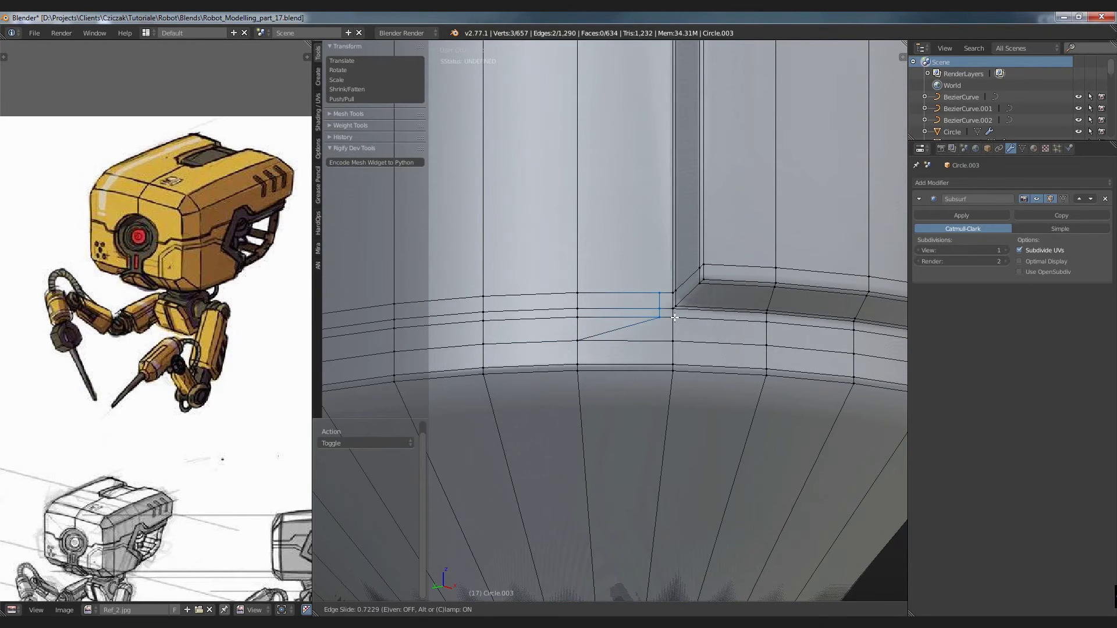
{"action": "left_click", "coordinate": [677, 317]}
{"action": "scroll", "coordinate": [651, 372], "scroll_direction": "down", "scroll_amount": 4}
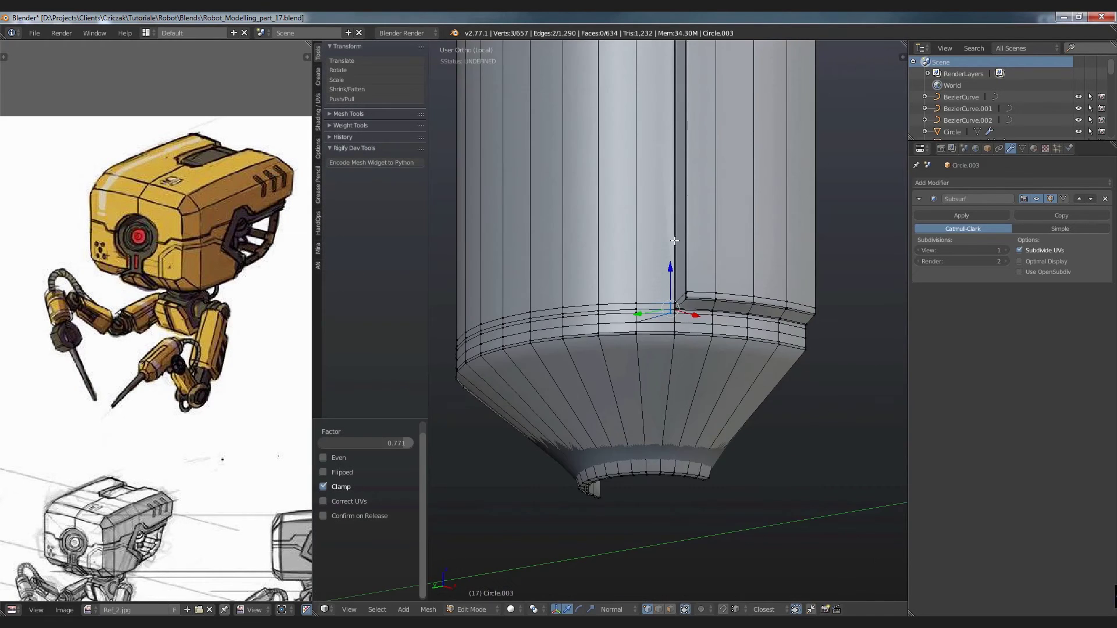
{"action": "scroll", "coordinate": [634, 408], "scroll_direction": "up", "scroll_amount": 2}
{"action": "scroll", "coordinate": [631, 427], "scroll_direction": "down", "scroll_amount": 3}
{"action": "scroll", "coordinate": [631, 427], "scroll_direction": "up", "scroll_amount": 4}
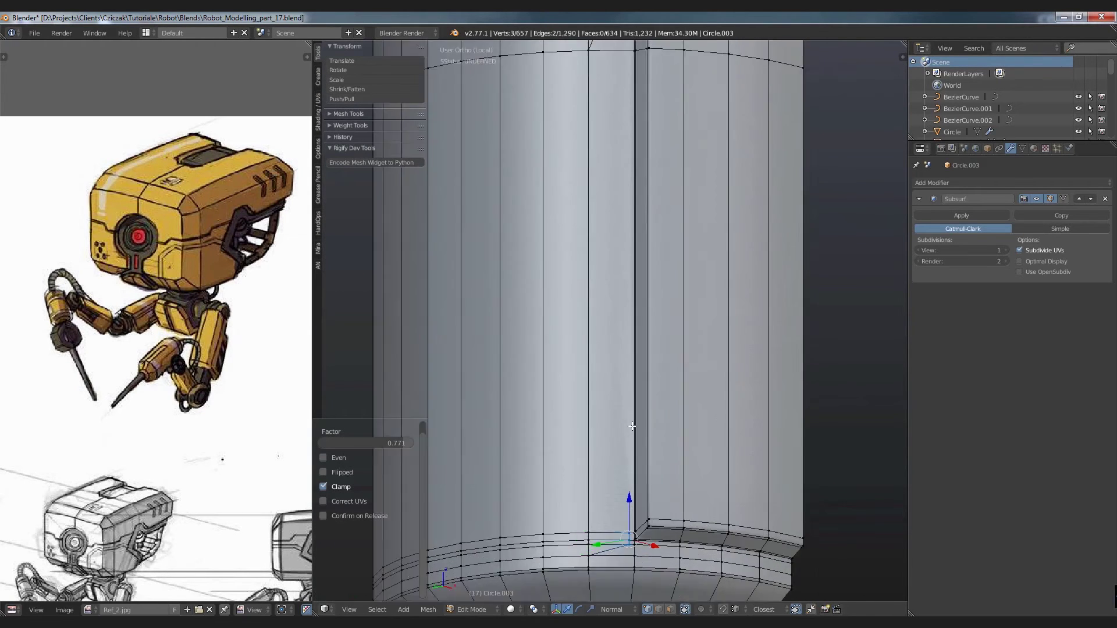
{"action": "scroll", "coordinate": [631, 427], "scroll_direction": "up", "scroll_amount": 2}
{"action": "scroll", "coordinate": [634, 407], "scroll_direction": "up", "scroll_amount": 3}
Step: Slide the selected edges further along their loop
{"action": "key", "text": "g"}
{"action": "key", "text": "g"}
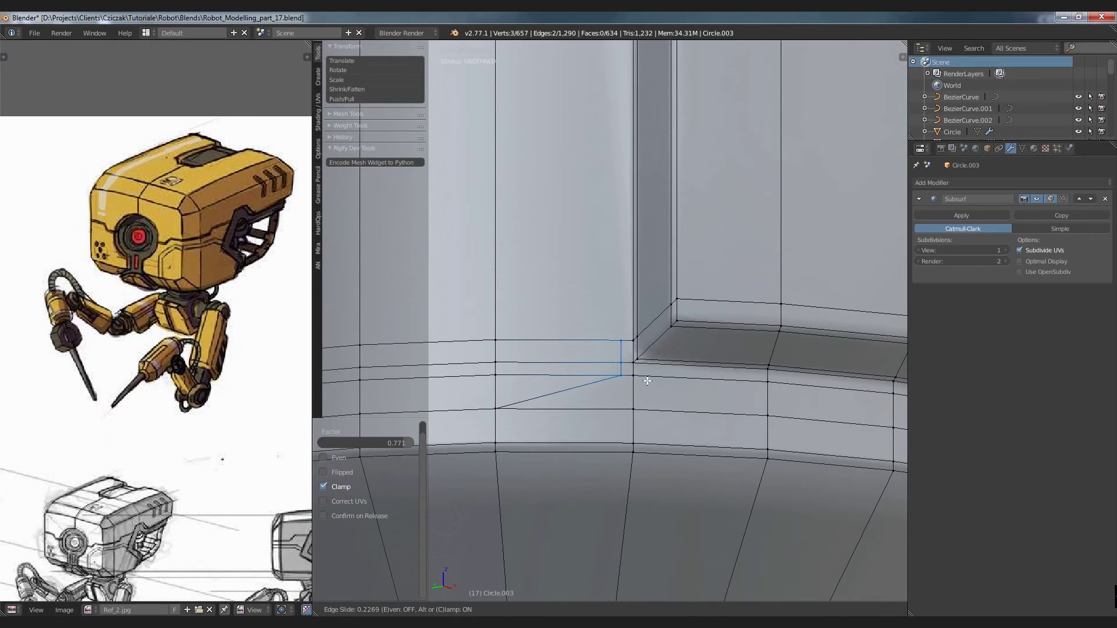
{"action": "left_click", "coordinate": [647, 381]}
{"action": "scroll", "coordinate": [640, 349], "scroll_direction": "down", "scroll_amount": 4}
{"action": "scroll", "coordinate": [636, 442], "scroll_direction": "up", "scroll_amount": 2}
{"action": "scroll", "coordinate": [632, 378], "scroll_direction": "down", "scroll_amount": 2}
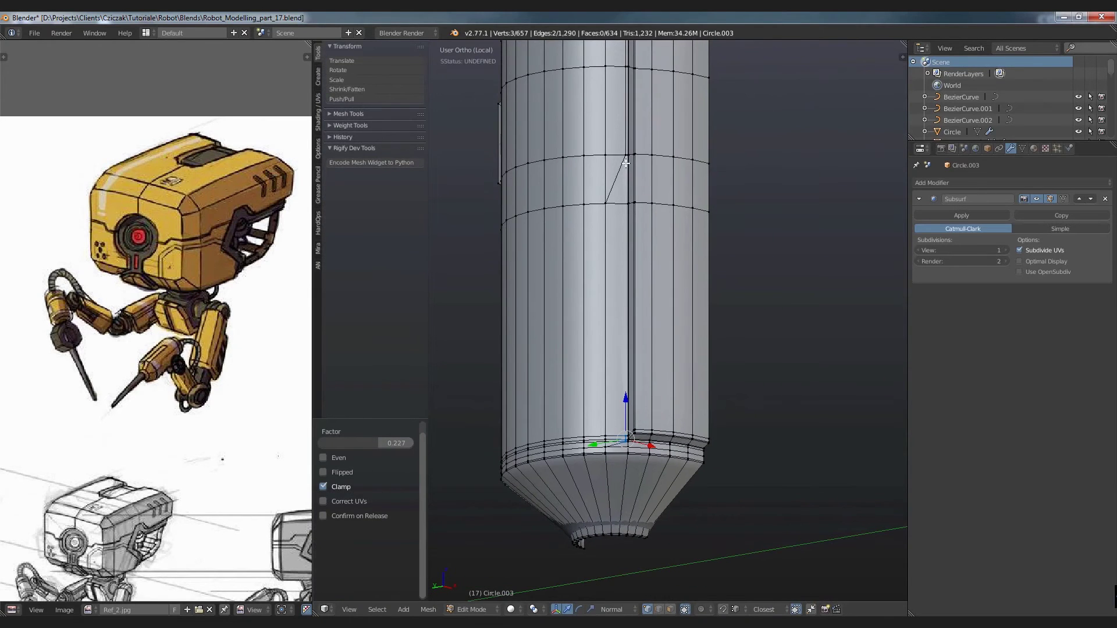
{"action": "scroll", "coordinate": [627, 421], "scroll_direction": "up", "scroll_amount": 2}
{"action": "scroll", "coordinate": [624, 436], "scroll_direction": "up", "scroll_amount": 2}
Step: Connect the panel's lower corner vertex to the one above, then select the surrounding quad
{"action": "left_click", "coordinate": [624, 441], "text": "shift"}
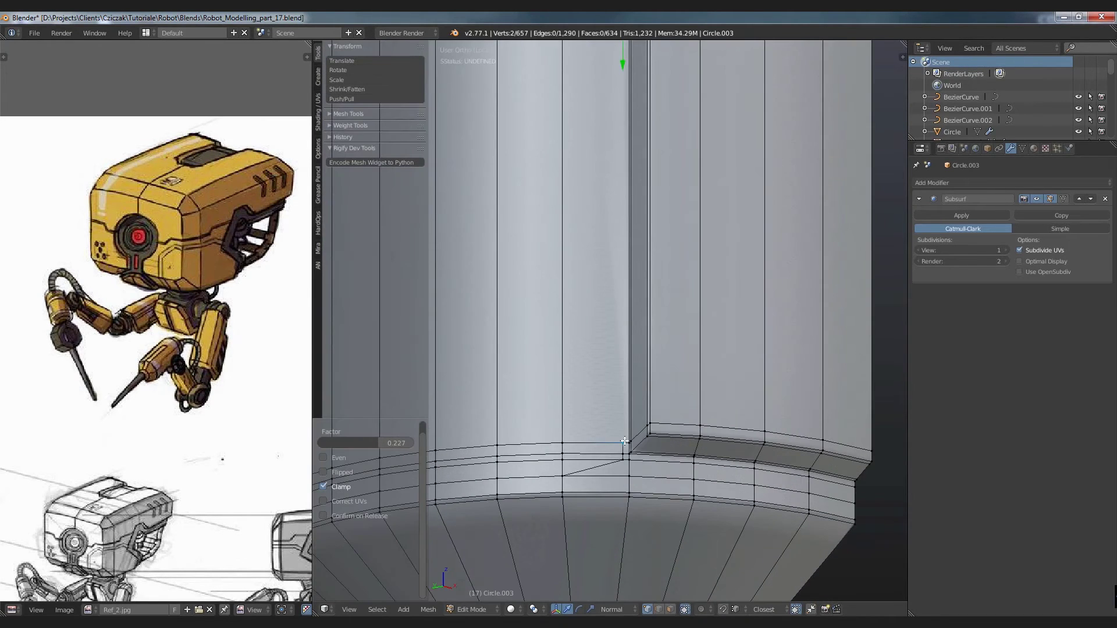
{"action": "key", "text": "j"}
{"action": "scroll", "coordinate": [640, 349], "scroll_direction": "down", "scroll_amount": 3}
{"action": "scroll", "coordinate": [630, 250], "scroll_direction": "up", "scroll_amount": 2}
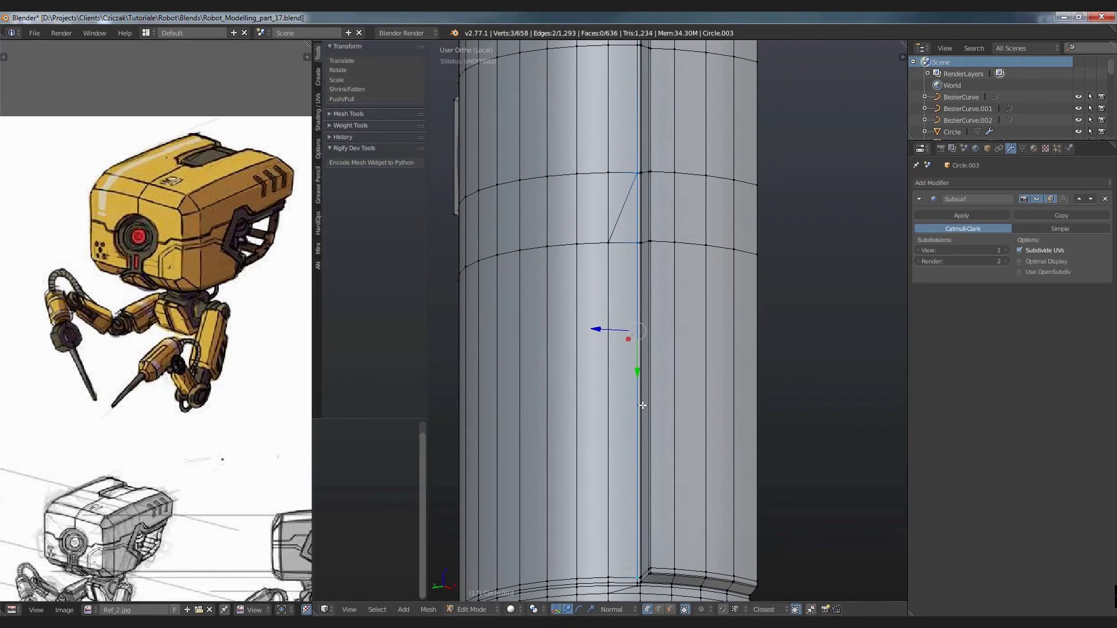
{"action": "scroll", "coordinate": [631, 249], "scroll_direction": "up", "scroll_amount": 1}
{"action": "key", "text": "a"}
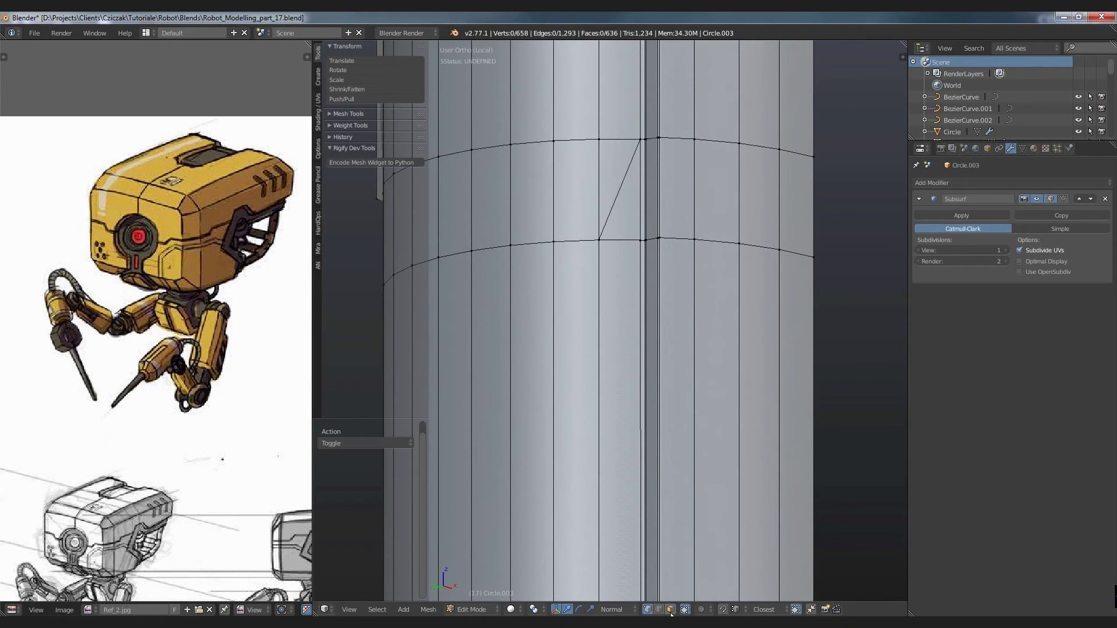
{"action": "left_click", "coordinate": [640, 239], "text": "shift"}
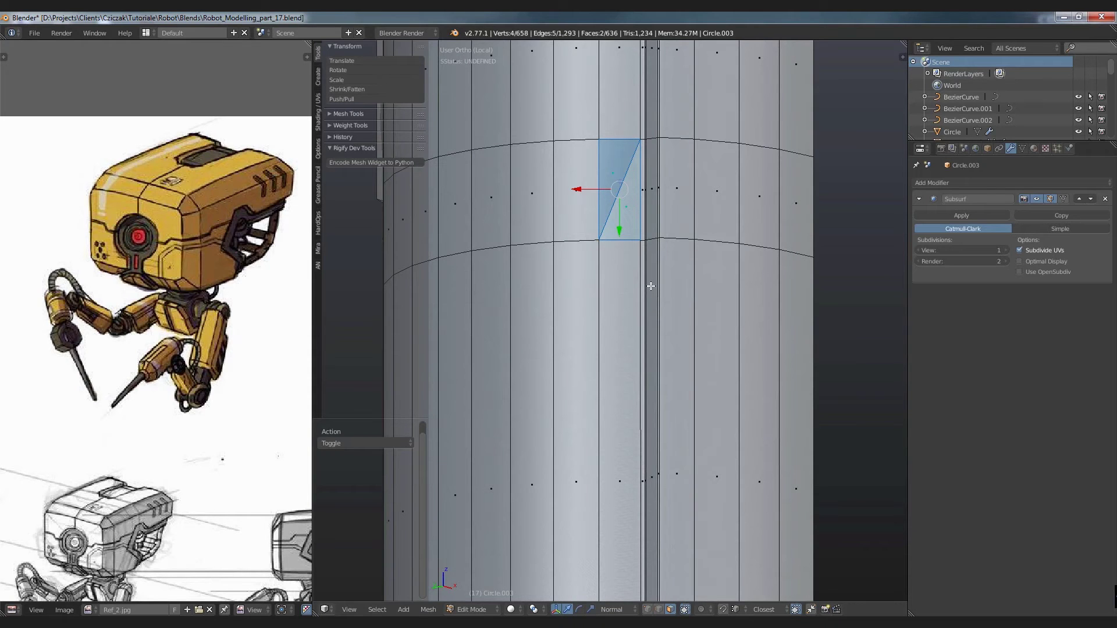
{"action": "scroll", "coordinate": [637, 212], "scroll_direction": "down", "scroll_amount": 5}
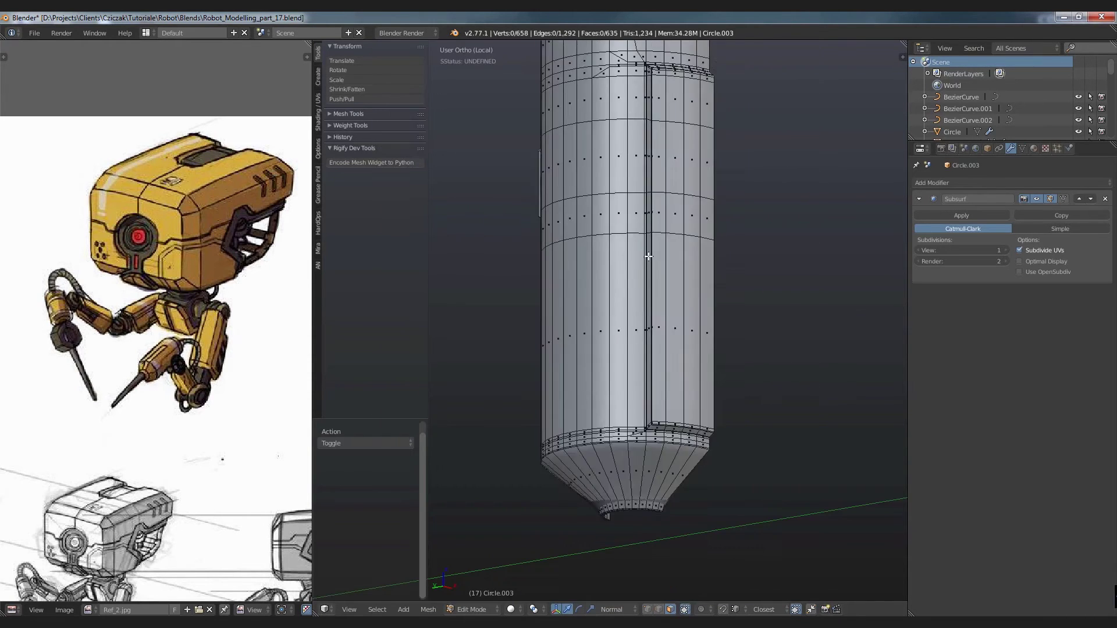
{"action": "key", "text": "Tab"}
{"action": "mouse_move", "coordinate": [655, 294]}
{"action": "middle_mouse_down"}
{"action": "mouse_move", "coordinate": [658, 354]}
{"action": "mouse_move", "coordinate": [641, 403]}
{"action": "mouse_move", "coordinate": [685, 413]}
{"action": "mouse_move", "coordinate": [700, 389]}
{"action": "middle_mouse_up"}
{"action": "scroll", "coordinate": [671, 143], "scroll_direction": "up", "scroll_amount": 4}
{"action": "middle_click_drag", "start_coordinate": [671, 143], "coordinate": [646, 169]}
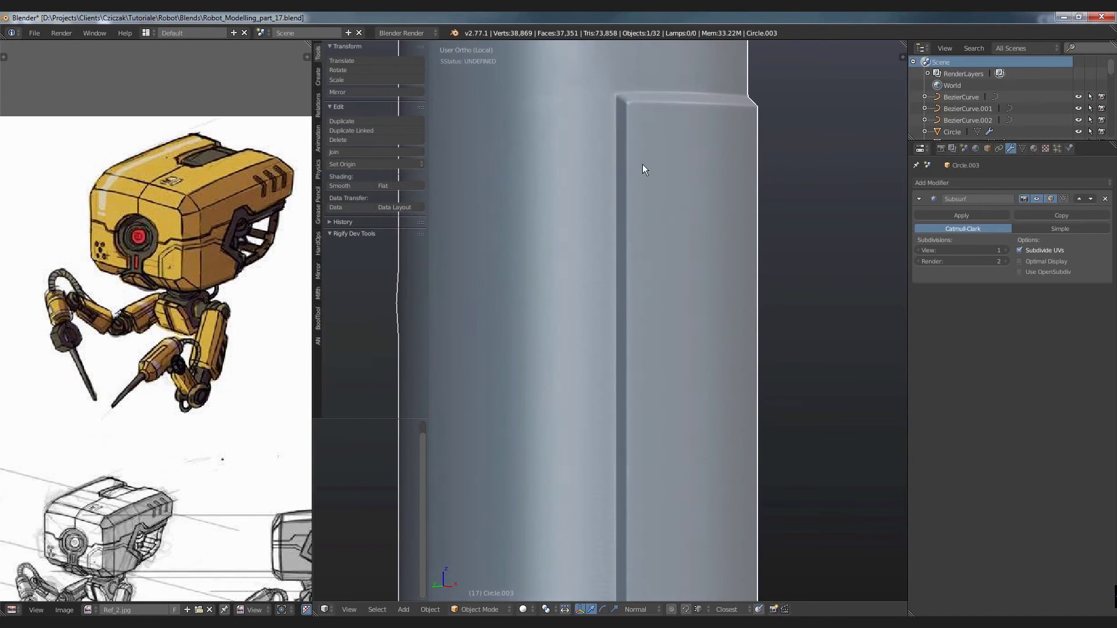
{"action": "middle_click_drag", "start_coordinate": [638, 115], "coordinate": [657, 117]}
{"action": "key", "text": "Tab"}
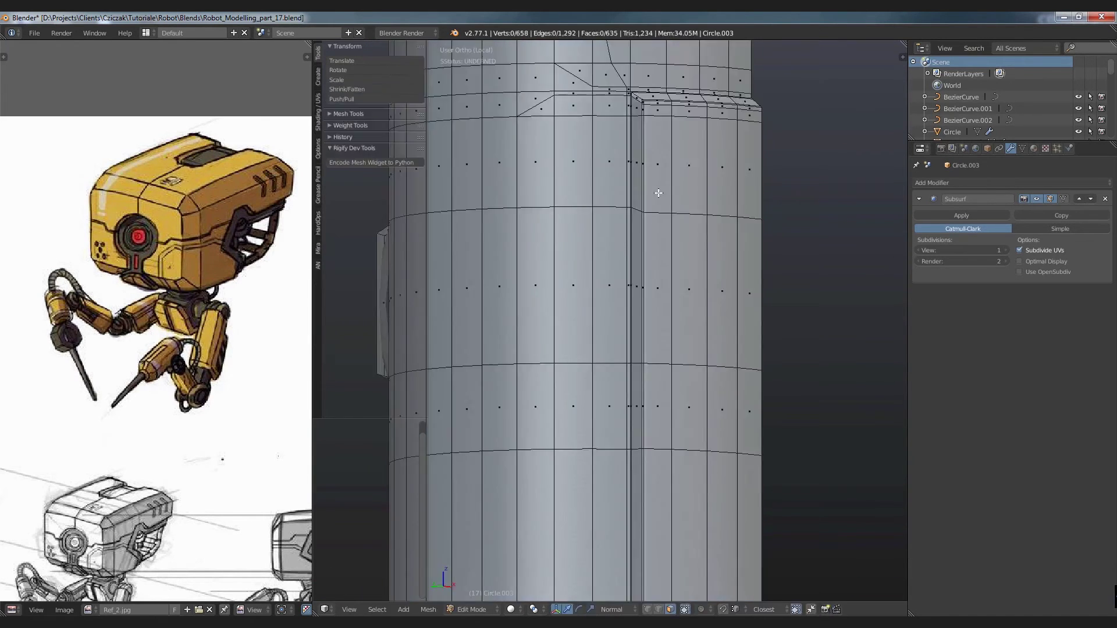
{"action": "scroll", "coordinate": [652, 107], "scroll_direction": "up", "scroll_amount": 3}
{"action": "key", "text": "Tab"}
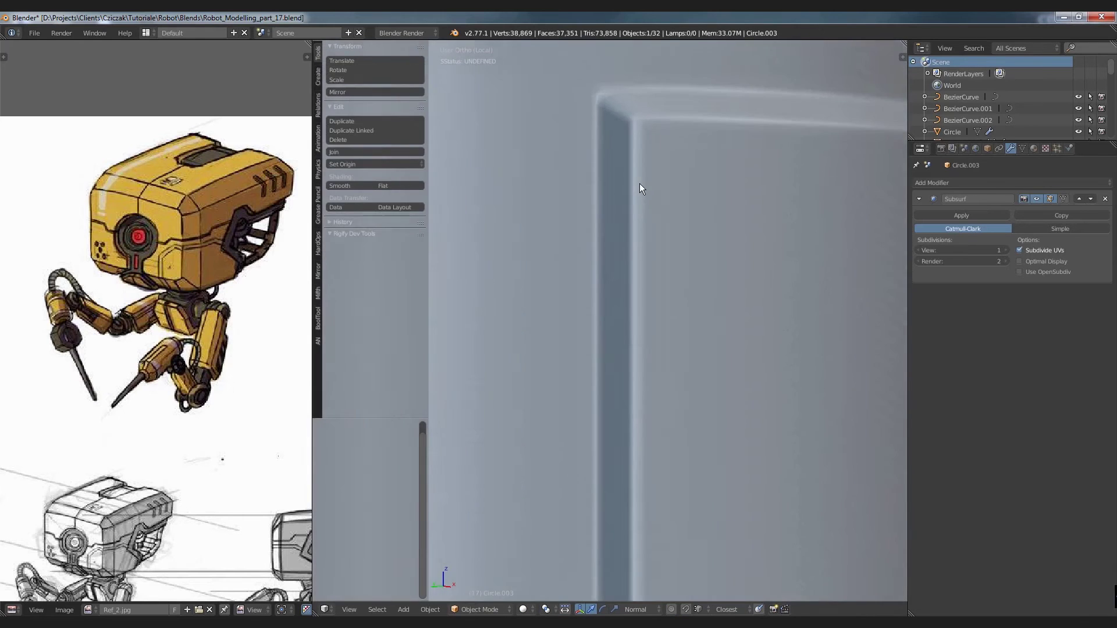
{"action": "scroll", "coordinate": [639, 183], "scroll_direction": "down", "scroll_amount": 10}
{"action": "key", "text": "Tab"}
{"action": "scroll", "coordinate": [660, 314], "scroll_direction": "up", "scroll_amount": 2}
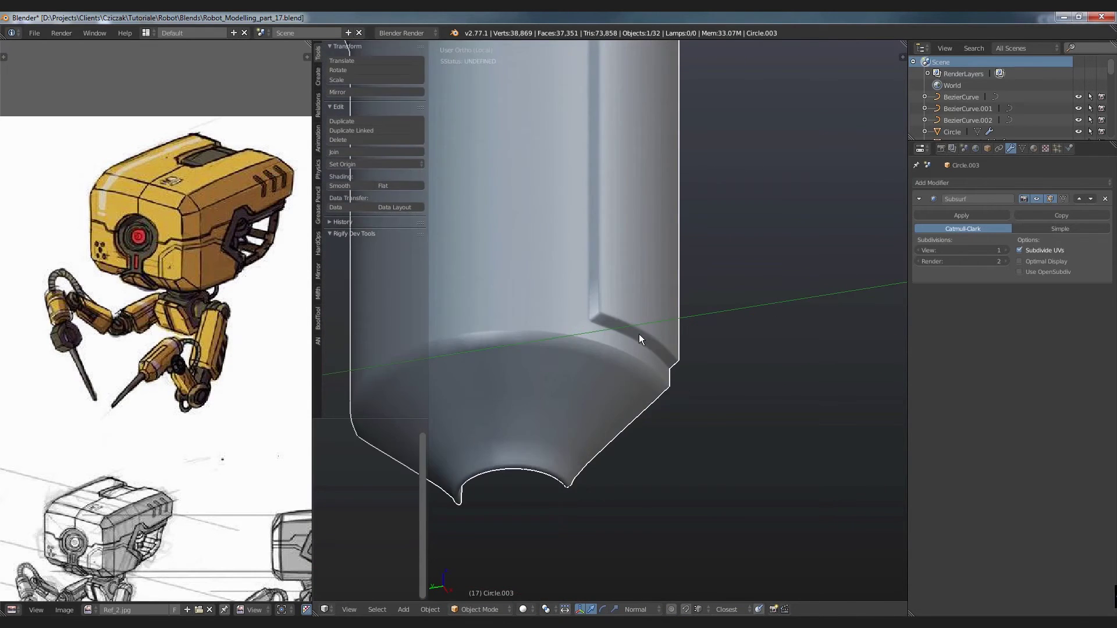
{"action": "scroll", "coordinate": [638, 334], "scroll_direction": "up", "scroll_amount": 3}
{"action": "key", "text": "Tab"}
{"action": "scroll", "coordinate": [574, 291], "scroll_direction": "down", "scroll_amount": 2}
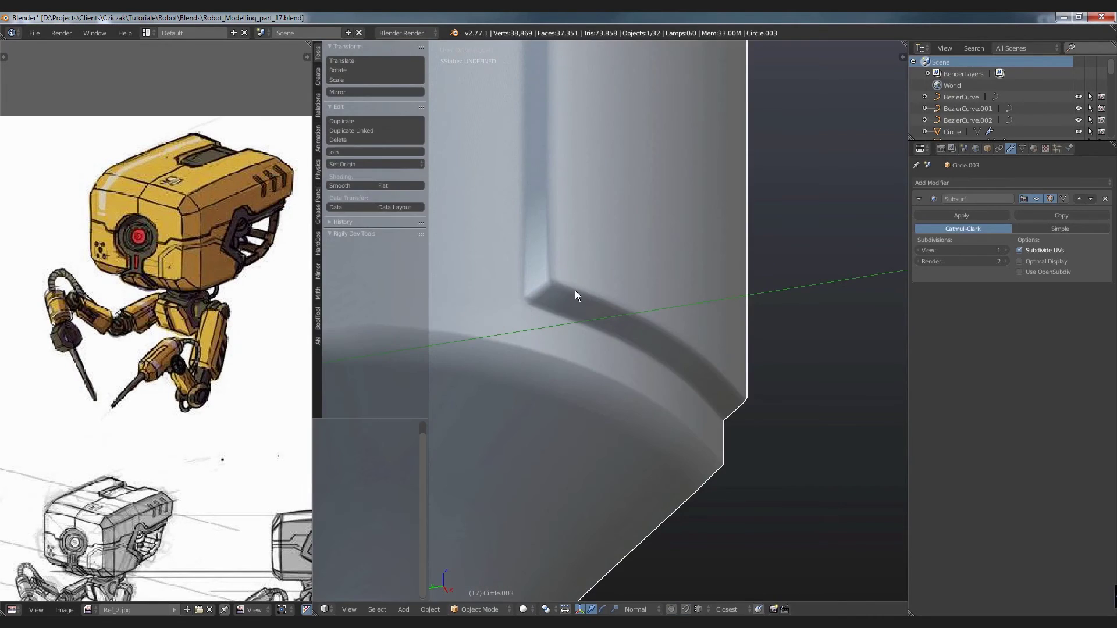
{"action": "scroll", "coordinate": [570, 291], "scroll_direction": "down", "scroll_amount": 3}
{"action": "key", "text": "Tab"}
{"action": "middle_click_drag", "start_coordinate": [552, 148], "coordinate": [580, 315]}
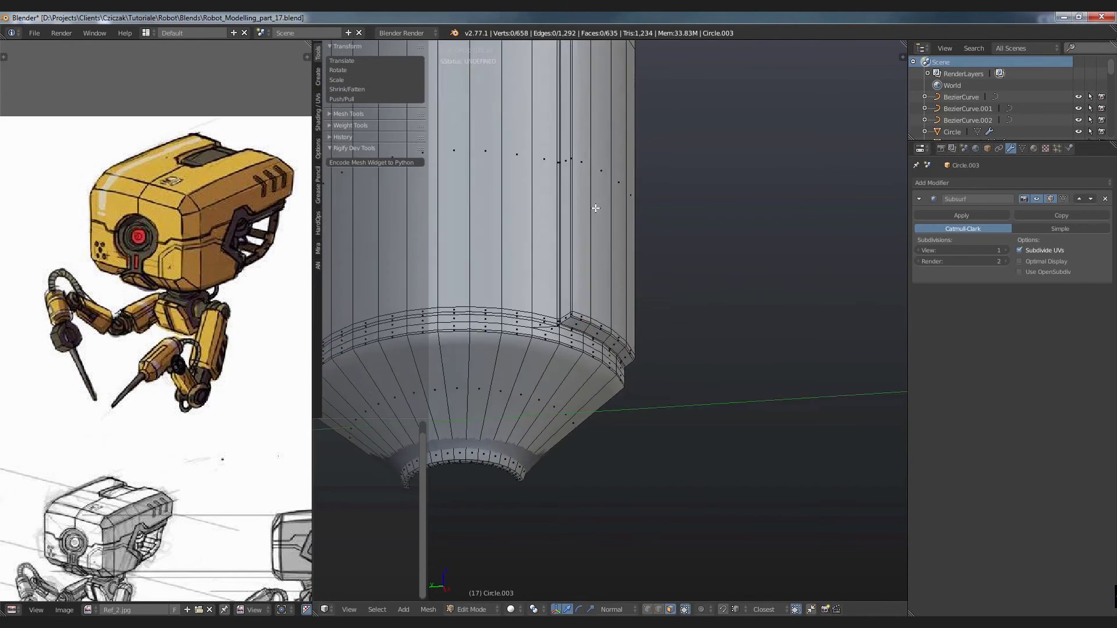
{"action": "right_click", "coordinate": [580, 315]}
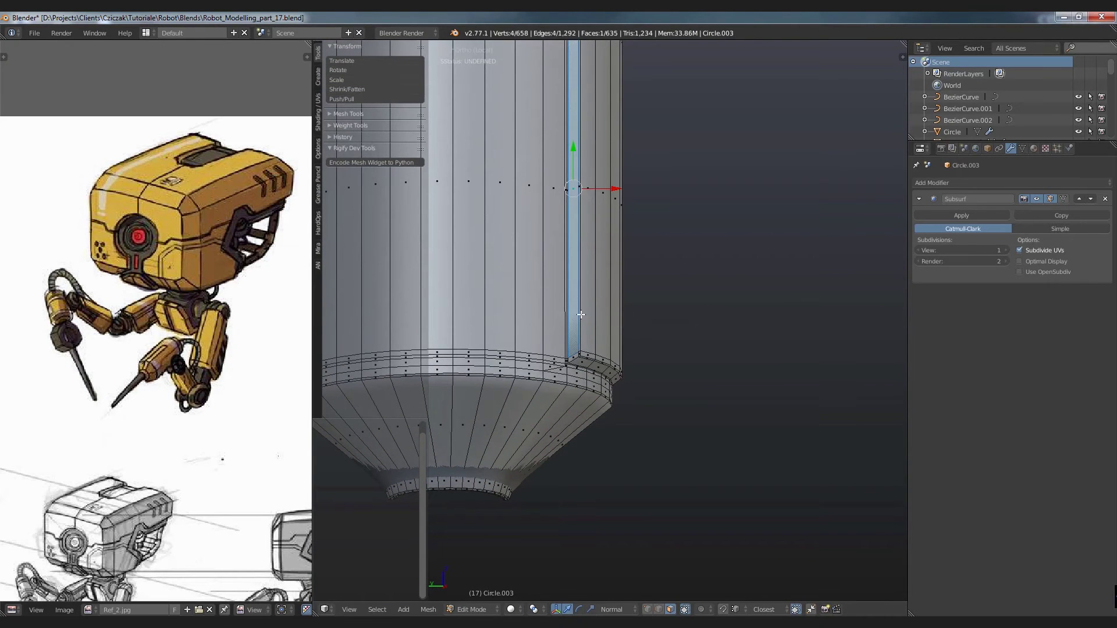
{"action": "key", "text": "a"}
{"action": "key", "text": "w"}
{"action": "left_click", "coordinate": [625, 323]}
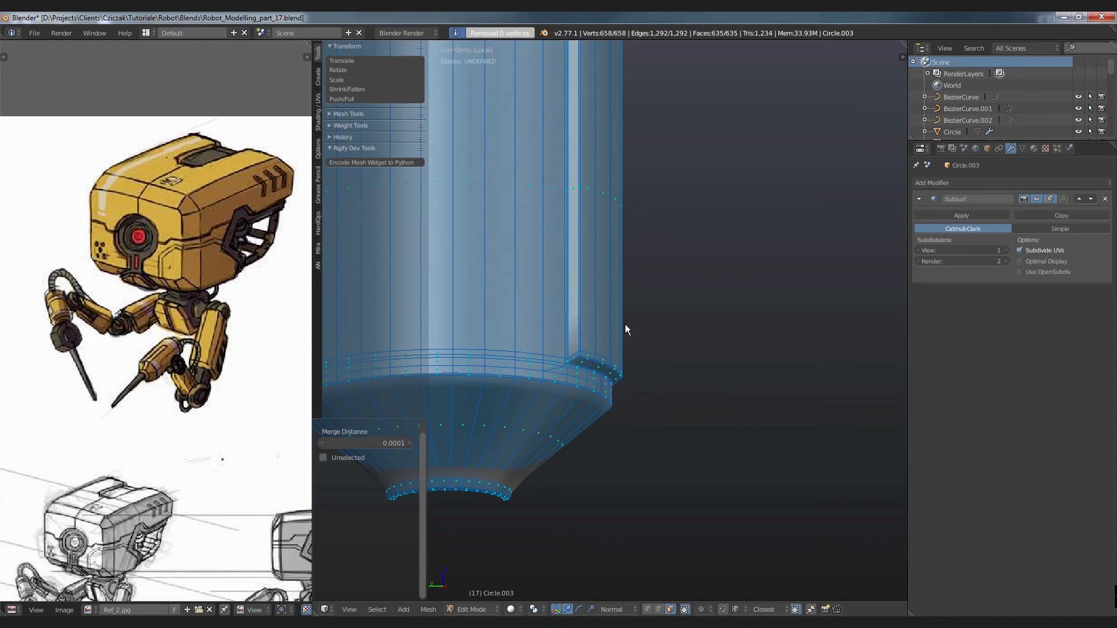
{"action": "key", "text": "Tab"}
{"action": "scroll", "coordinate": [573, 367], "scroll_direction": "up", "scroll_amount": 3}
{"action": "key", "text": "Tab"}
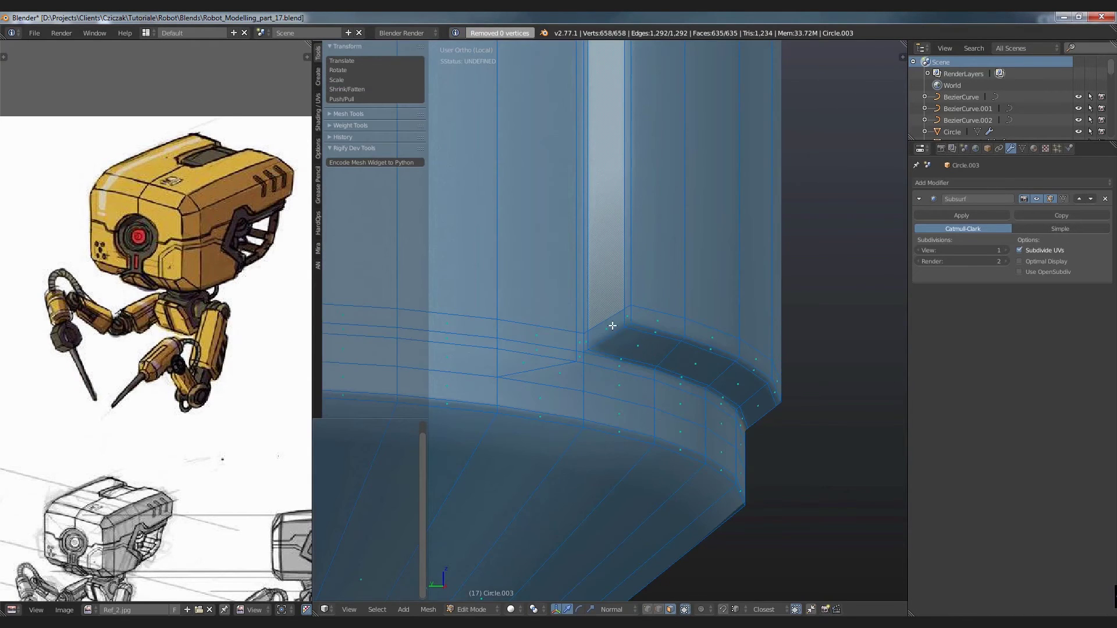
{"action": "right_click", "coordinate": [612, 326]}
{"action": "middle_click_drag", "start_coordinate": [611, 327], "coordinate": [604, 286]}
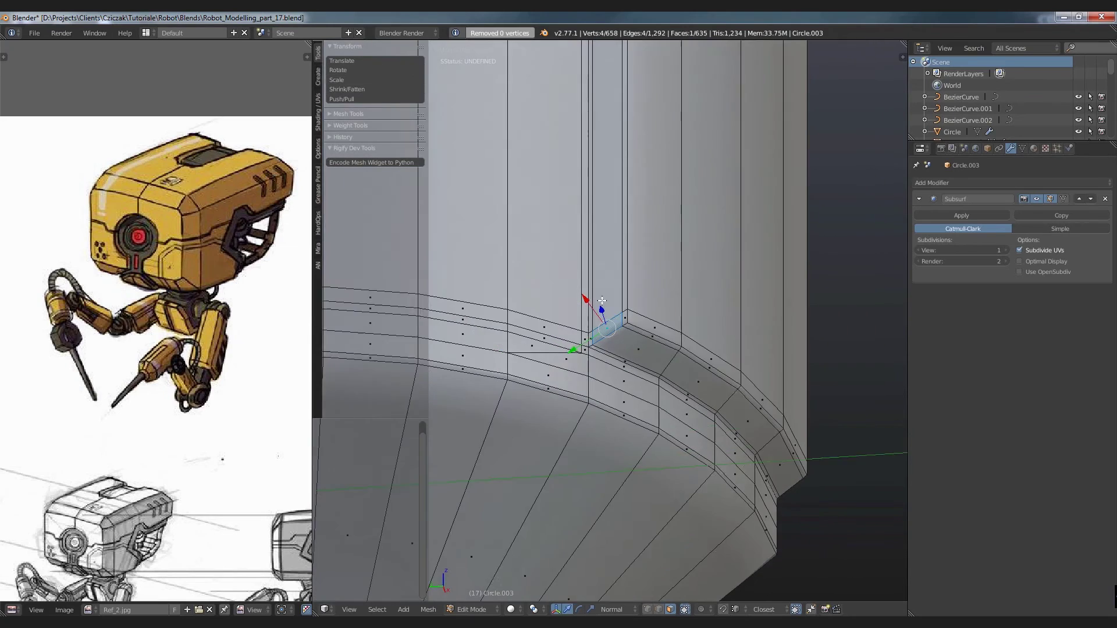
{"action": "key", "text": "a"}
{"action": "middle_click_drag", "start_coordinate": [622, 313], "coordinate": [616, 317]}
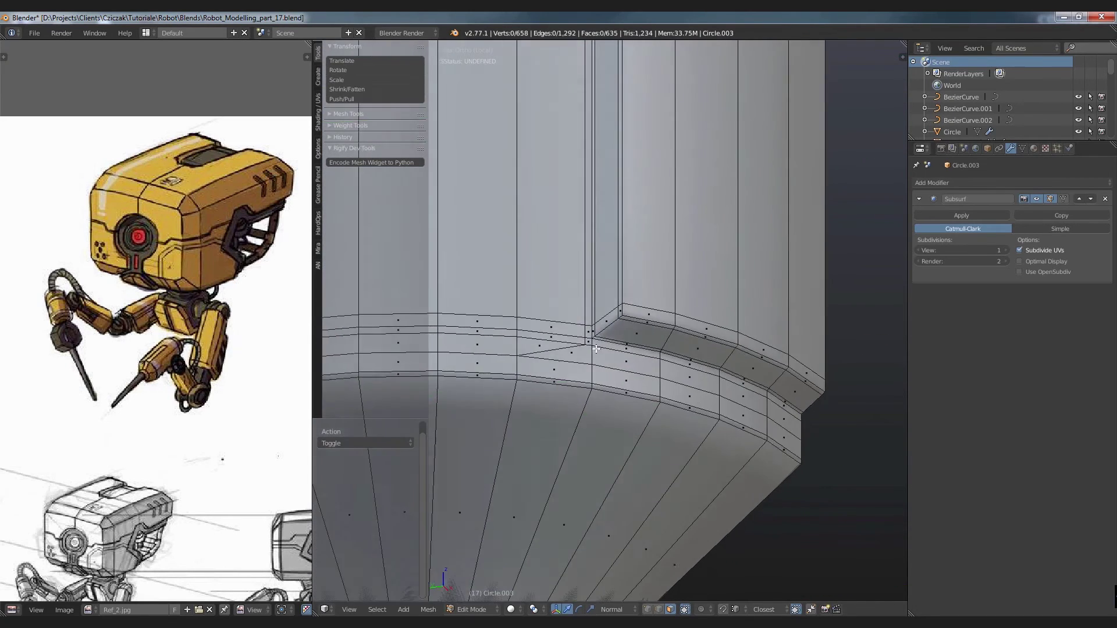
{"action": "scroll", "coordinate": [614, 317], "scroll_direction": "down", "scroll_amount": 3}
{"action": "scroll", "coordinate": [611, 317], "scroll_direction": "down", "scroll_amount": 3}
{"action": "scroll", "coordinate": [579, 341], "scroll_direction": "up", "scroll_amount": 2}
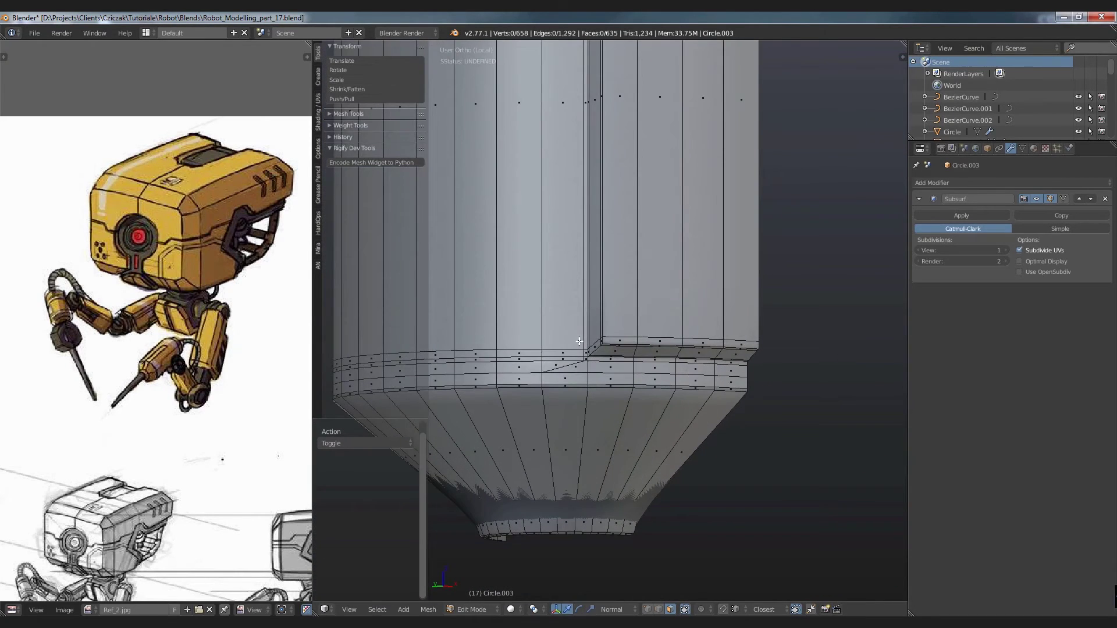
{"action": "key", "text": "k"}
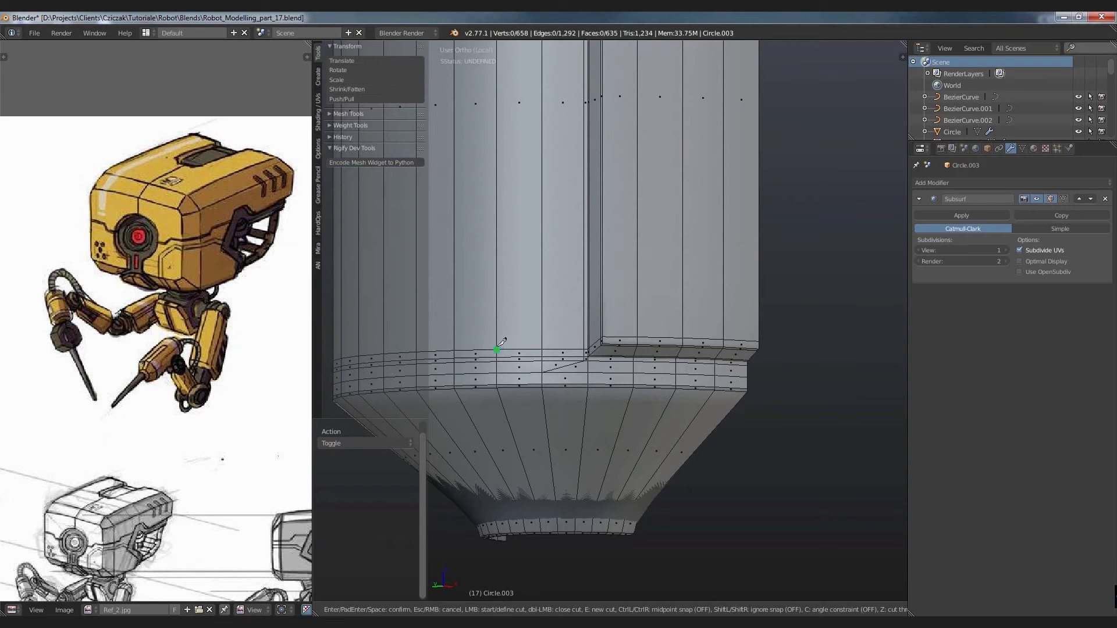
Step: Knife-cut a diagonal edge from the lower ring vertex up to the top loop
{"action": "left_click", "coordinate": [528, 325]}
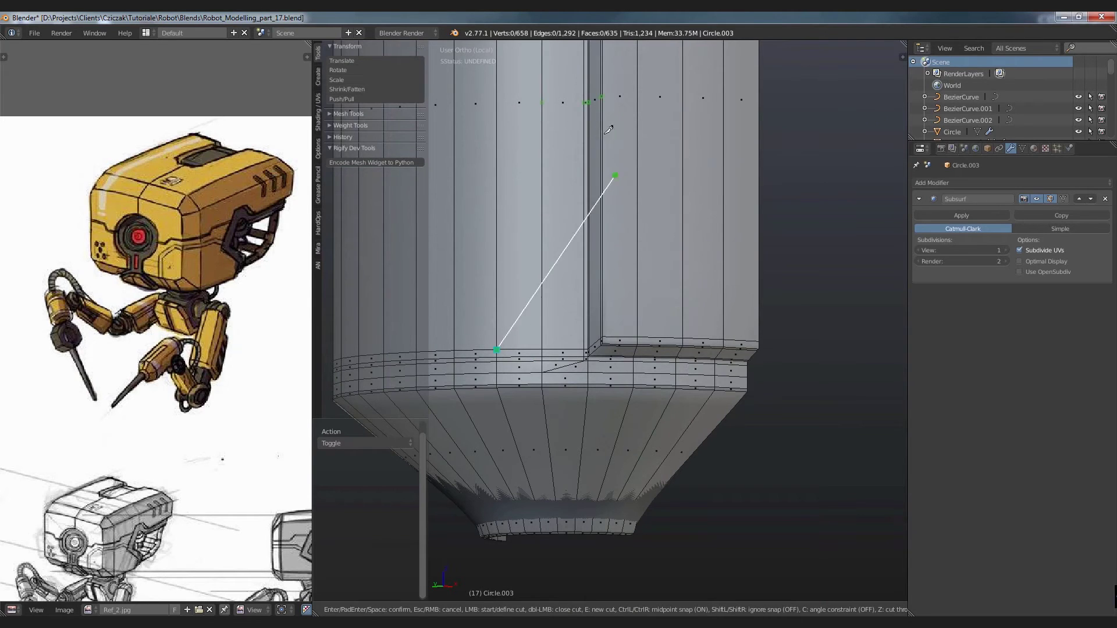
{"action": "left_click", "coordinate": [604, 96], "text": "ctrl"}
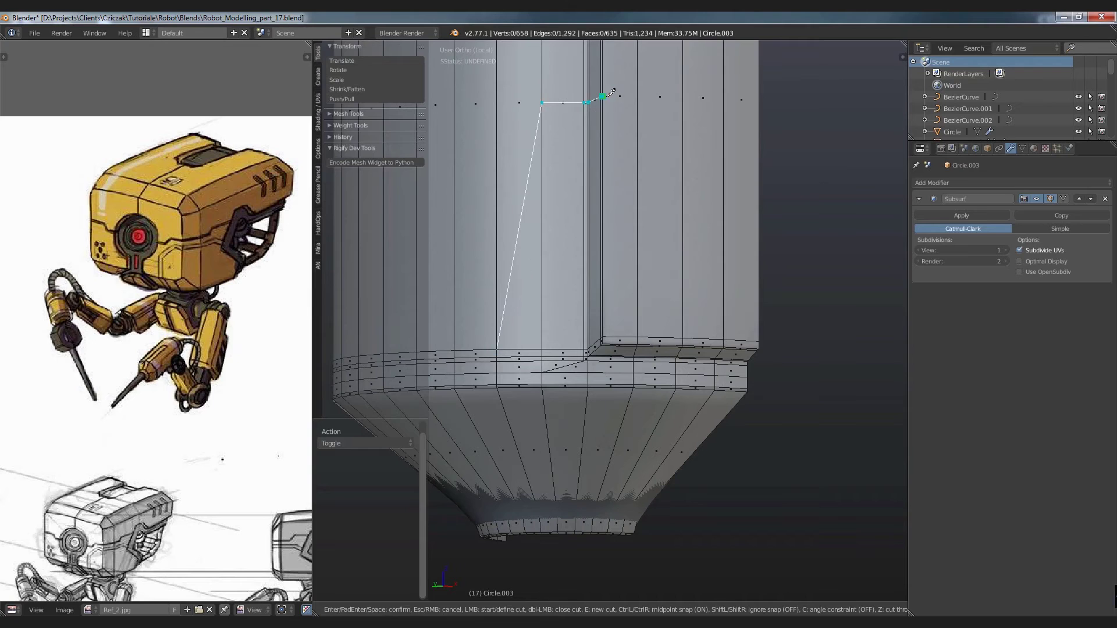
{"action": "key", "text": "Return"}
{"action": "key", "text": "a"}
{"action": "right_click", "coordinate": [568, 105]}
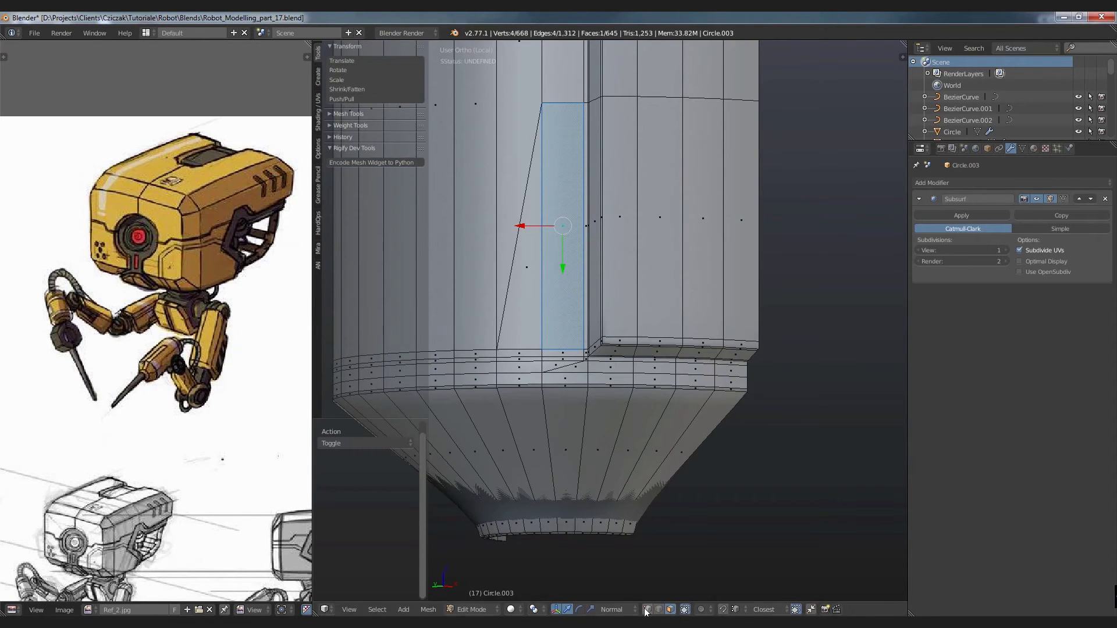
{"action": "key", "text": "a"}
Step: Slide the top horizontal edge loop flush to the panel's top and preview the smoothing
{"action": "right_click", "coordinate": [724, 114], "text": "alt"}
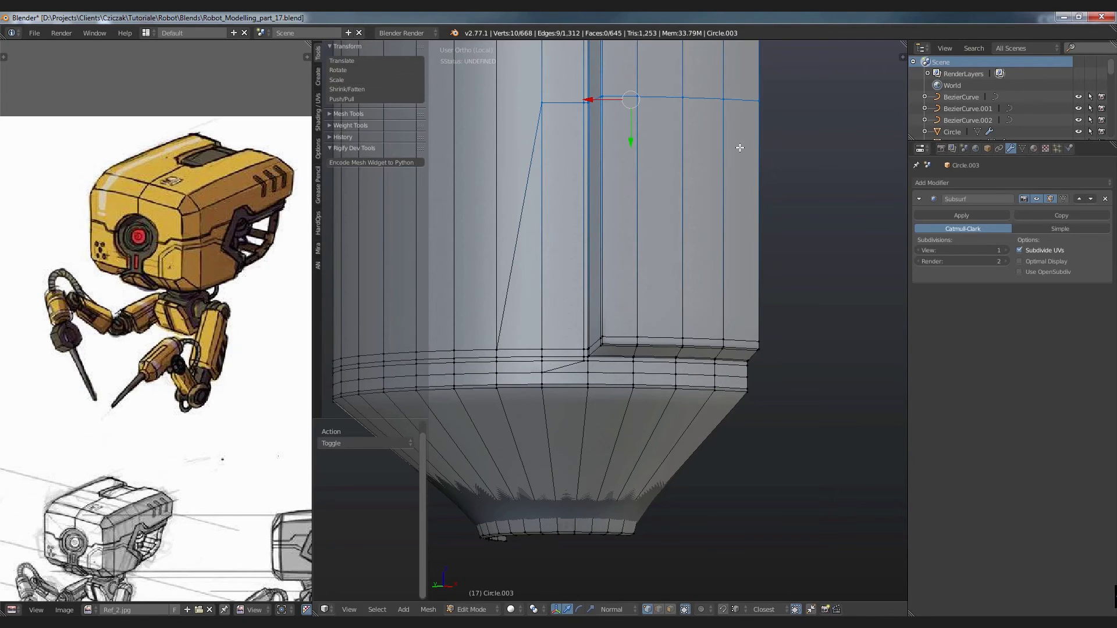
{"action": "key", "text": "g"}
{"action": "key", "text": "g"}
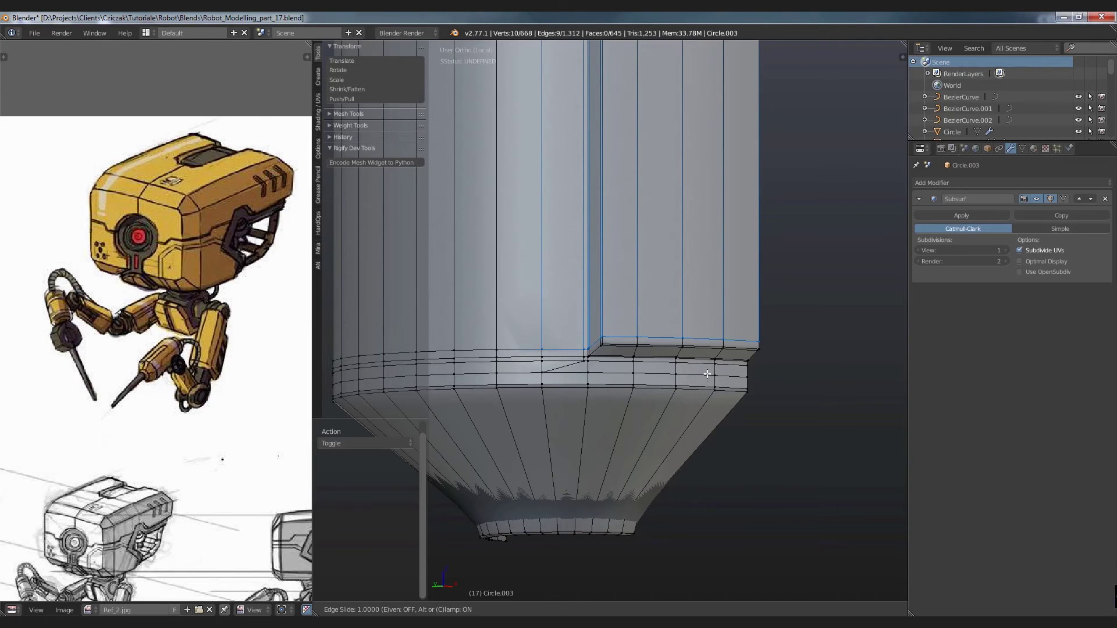
{"action": "left_click", "coordinate": [706, 376]}
{"action": "key", "text": "Tab"}
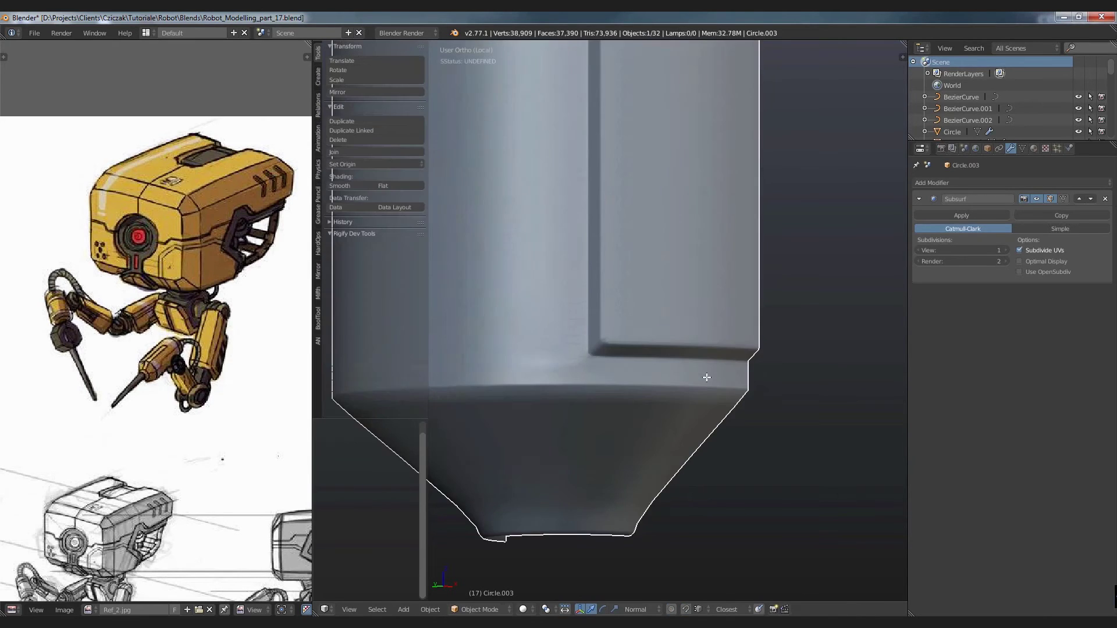
{"action": "scroll", "coordinate": [706, 376], "scroll_direction": "down", "scroll_amount": 5}
{"action": "scroll", "coordinate": [698, 360], "scroll_direction": "down", "scroll_amount": 2}
{"action": "scroll", "coordinate": [680, 332], "scroll_direction": "down", "scroll_amount": 3}
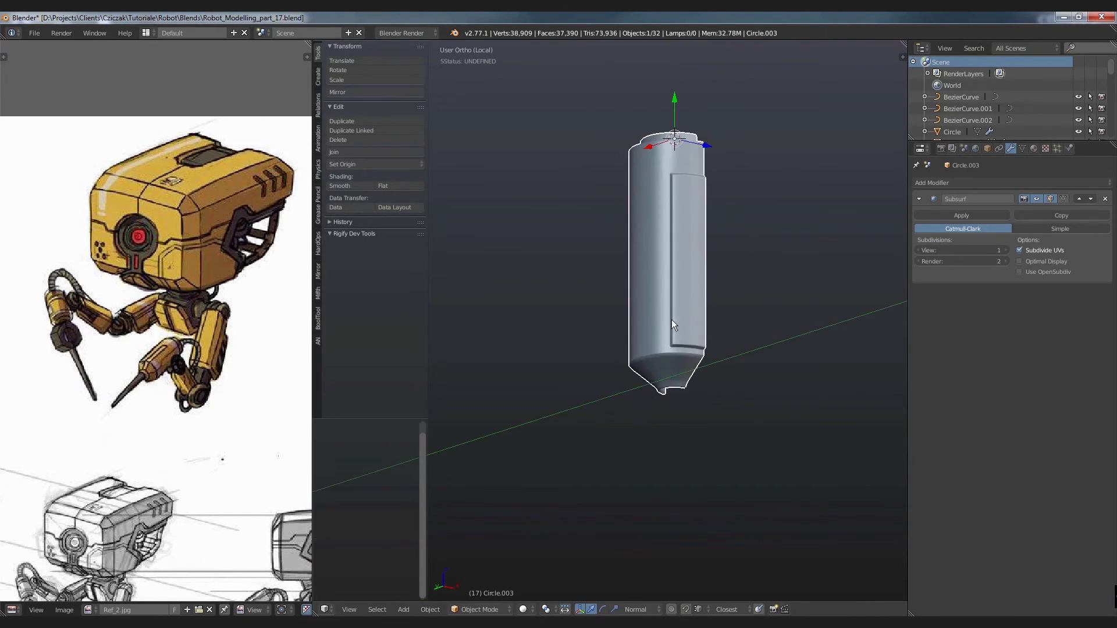
Step: Add a loop cut around the bottom opening's rim, slid close to the lip
{"action": "mouse_move", "coordinate": [671, 319]}
{"action": "middle_mouse_down"}
{"action": "mouse_move", "coordinate": [753, 339]}
{"action": "mouse_move", "coordinate": [707, 304]}
{"action": "middle_mouse_up"}
{"action": "key", "text": "Tab"}
{"action": "scroll", "coordinate": [692, 343], "scroll_direction": "up", "scroll_amount": 5}
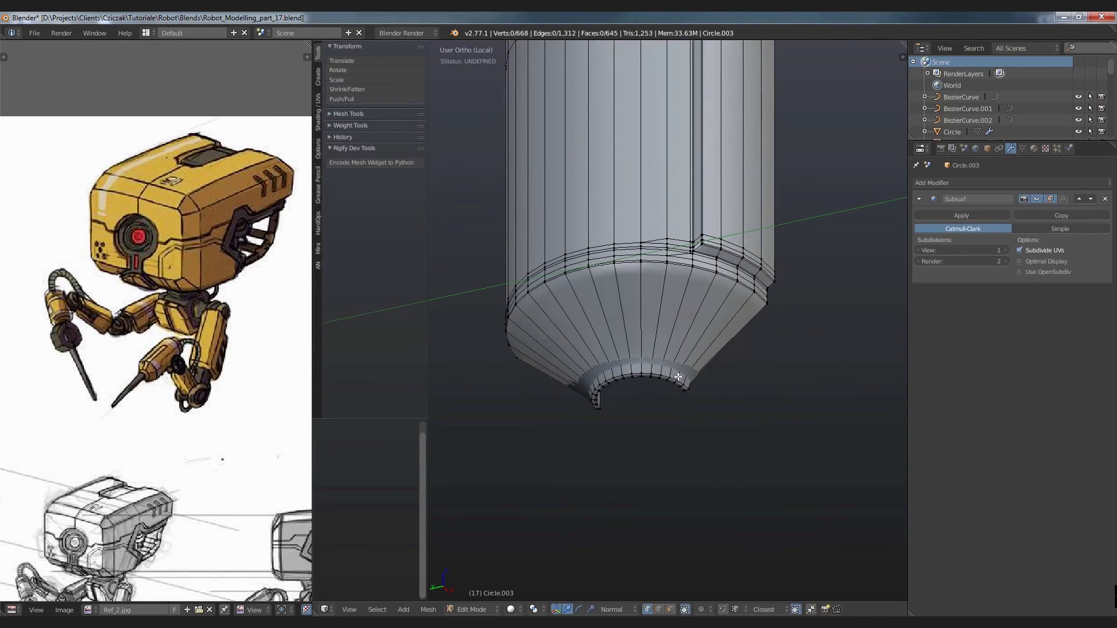
{"action": "scroll", "coordinate": [678, 377], "scroll_direction": "up", "scroll_amount": 1}
{"action": "middle_click_drag", "start_coordinate": [677, 376], "coordinate": [756, 291]}
{"action": "scroll", "coordinate": [771, 273], "scroll_direction": "up", "scroll_amount": 3}
{"action": "key", "text": "ctrl+r"}
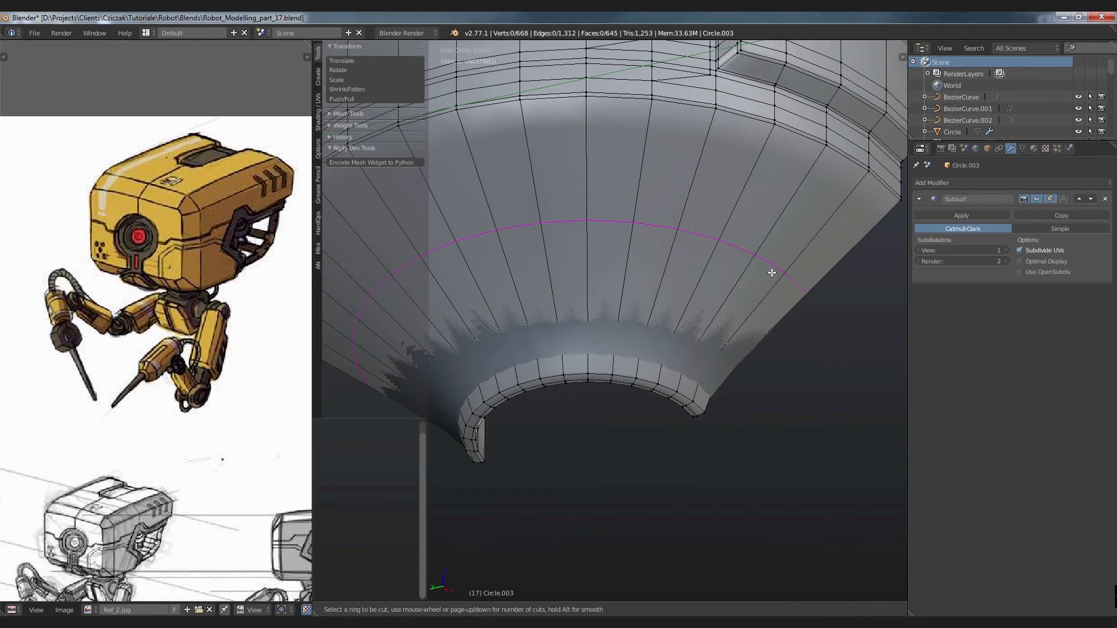
{"action": "left_click", "coordinate": [771, 272]}
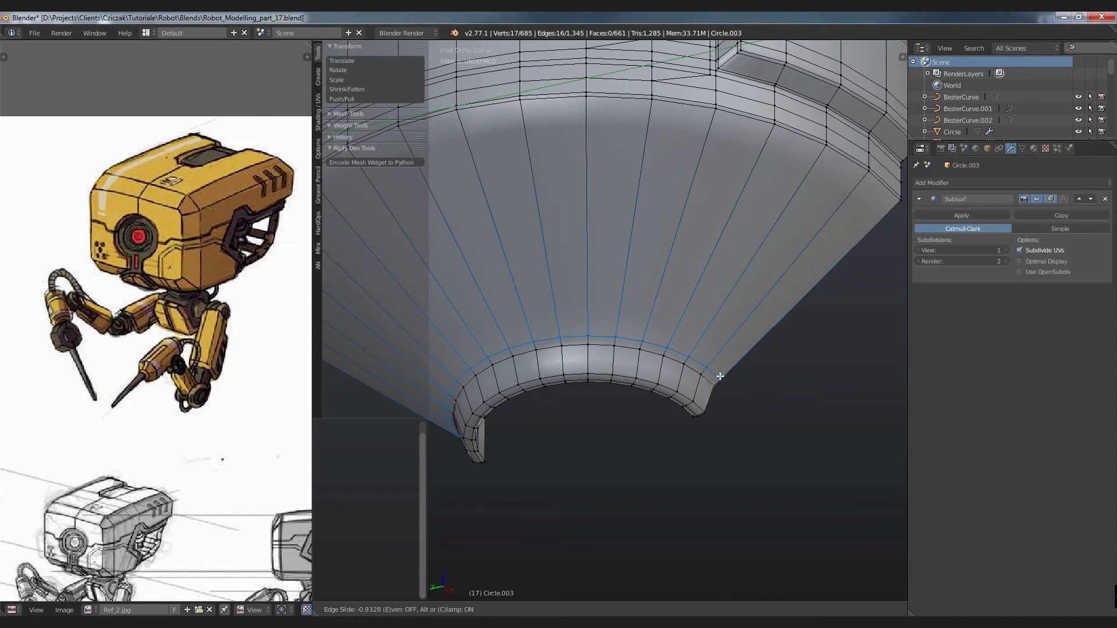
{"action": "left_click", "coordinate": [720, 376]}
{"action": "key", "text": "Tab"}
{"action": "key", "text": "Tab"}
Step: Add a second support loop inside the rim and reopen the mesh for editing
{"action": "middle_click_drag", "start_coordinate": [718, 382], "coordinate": [681, 325]}
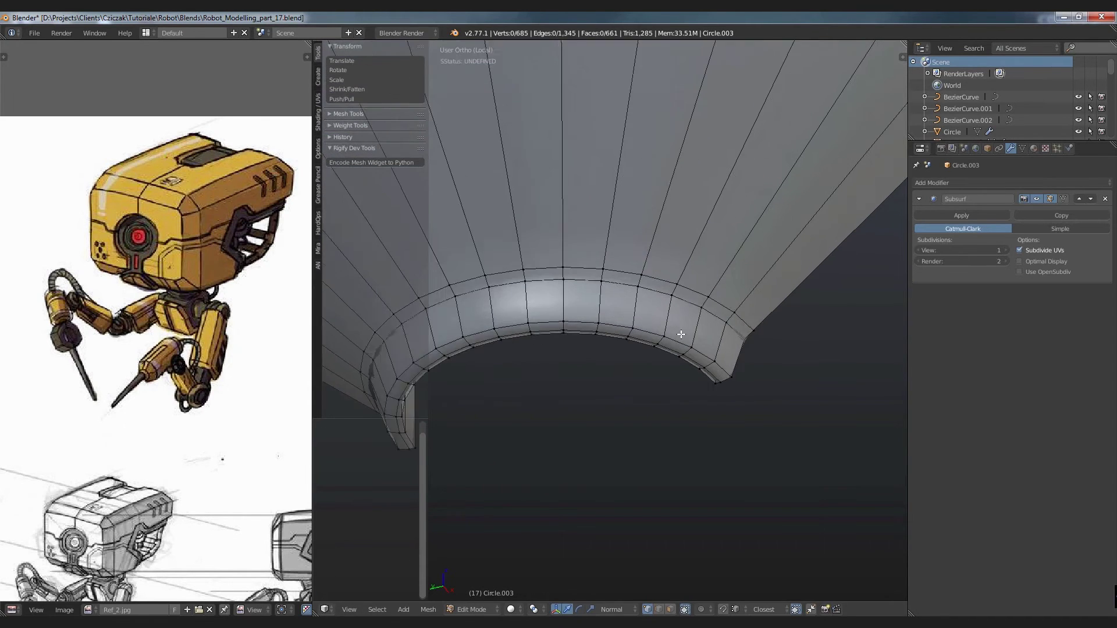
{"action": "key", "text": "ctrl+r"}
{"action": "left_click", "coordinate": [704, 327]}
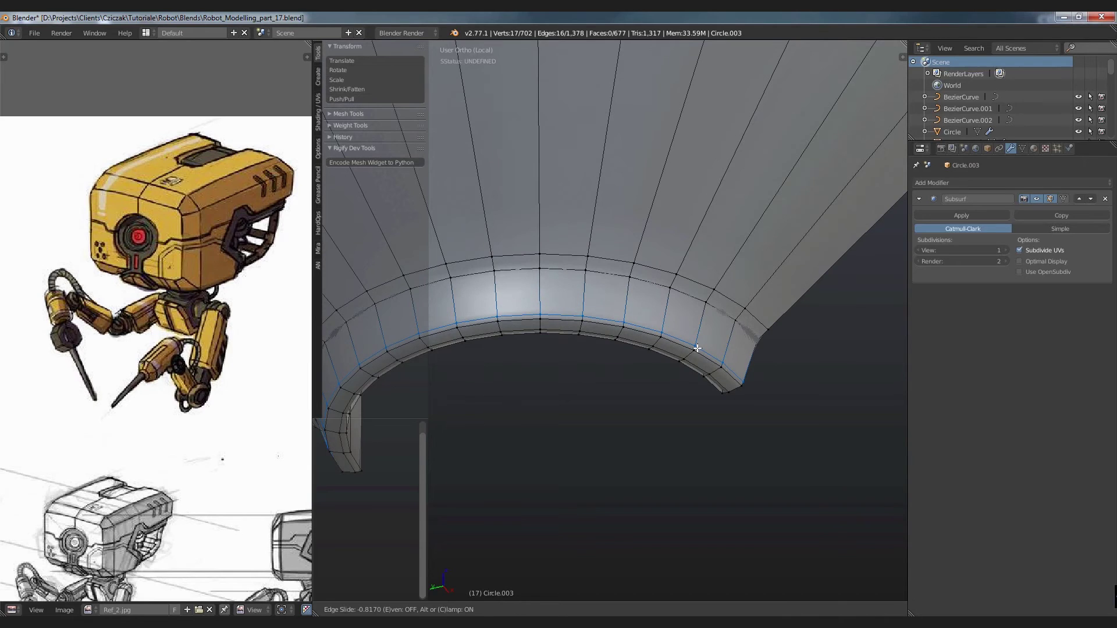
{"action": "left_click", "coordinate": [696, 349]}
{"action": "key", "text": "Tab"}
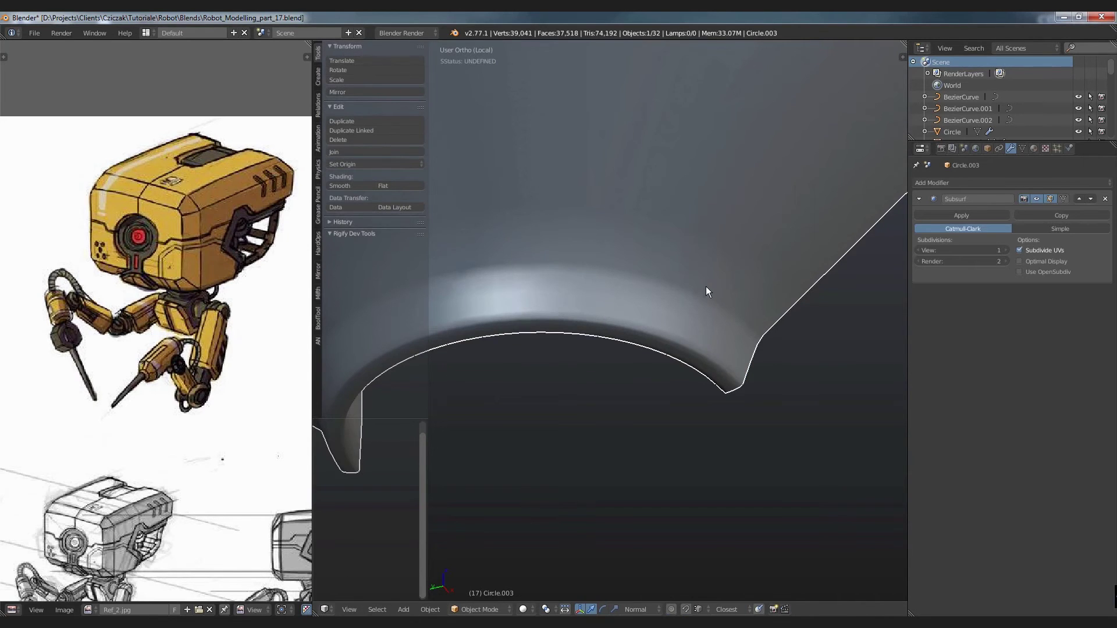
{"action": "key", "text": "Tab"}
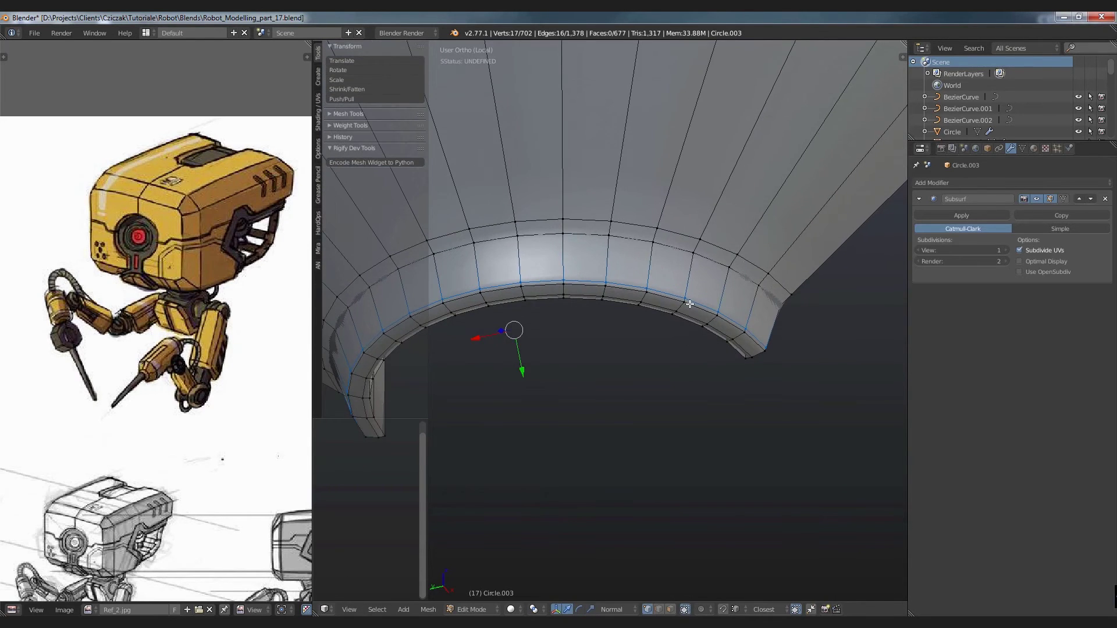
Step: Add a support loop along the opening's lip, slid close to the edge
{"action": "right_click", "coordinate": [681, 310]}
{"action": "middle_click_drag", "start_coordinate": [682, 310], "coordinate": [628, 292]}
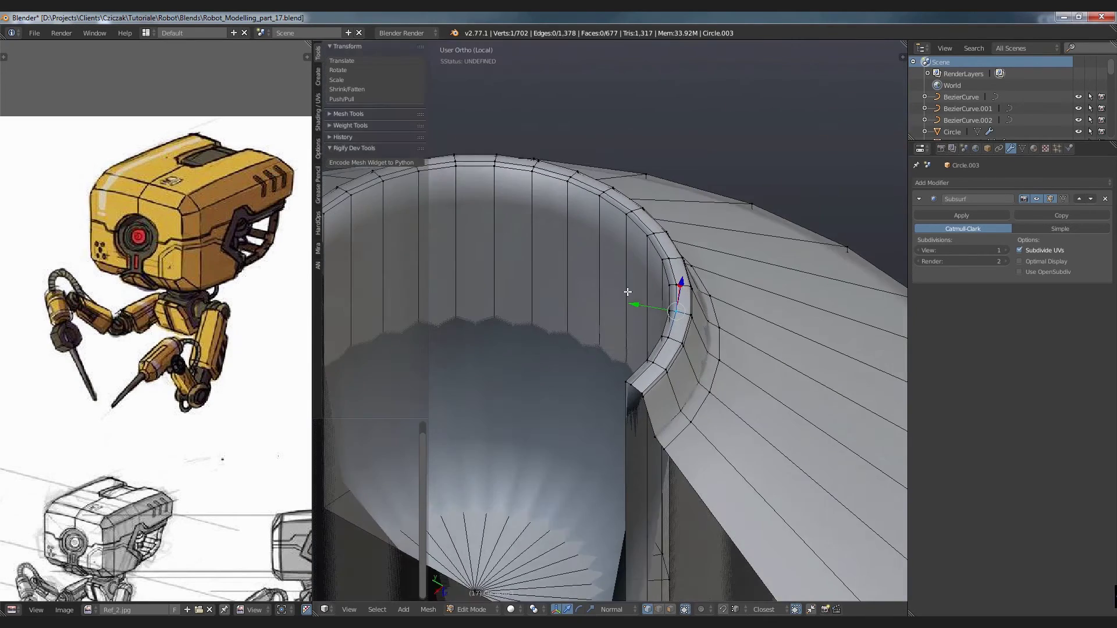
{"action": "scroll", "coordinate": [627, 292], "scroll_direction": "up", "scroll_amount": 2}
{"action": "key", "text": "ctrl+r"}
{"action": "left_click", "coordinate": [669, 363]}
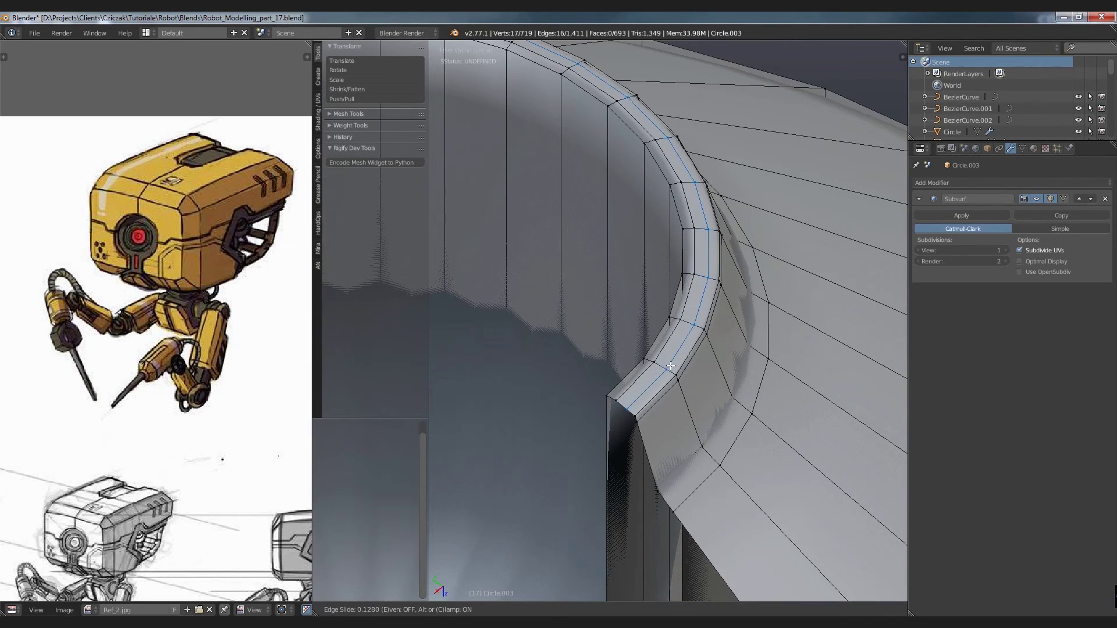
{"action": "left_click", "coordinate": [673, 368]}
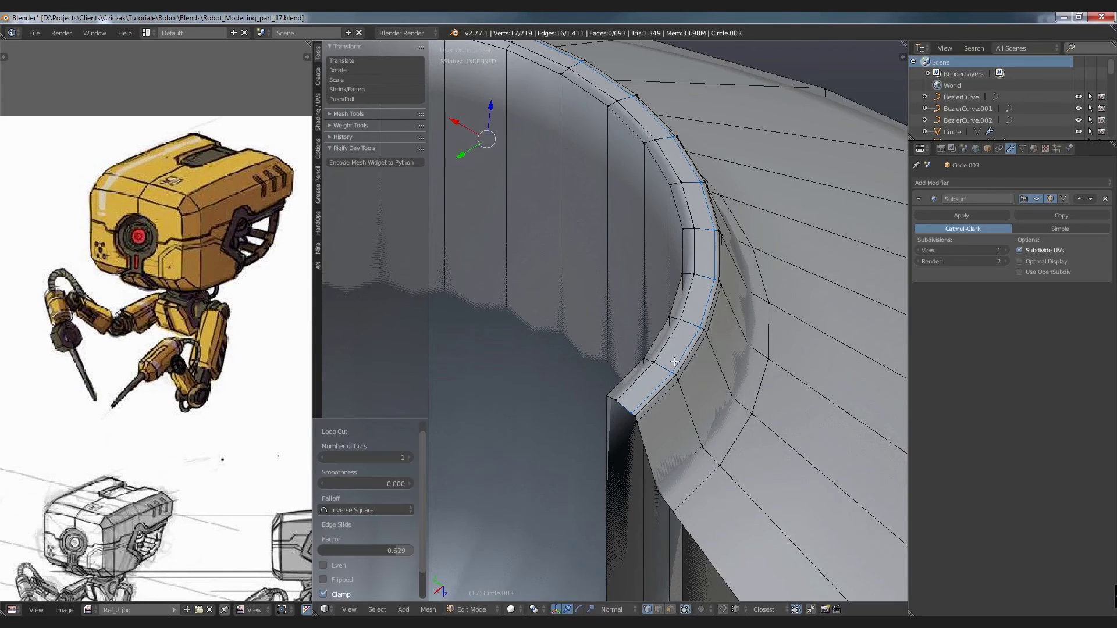
{"action": "scroll", "coordinate": [670, 352], "scroll_direction": "down", "scroll_amount": 3}
Step: Add a loop cut inside the opening, close to the rim
{"action": "middle_click_drag", "start_coordinate": [670, 352], "coordinate": [621, 284]}
{"action": "key", "text": "a"}
{"action": "scroll", "coordinate": [626, 287], "scroll_direction": "up", "scroll_amount": 3}
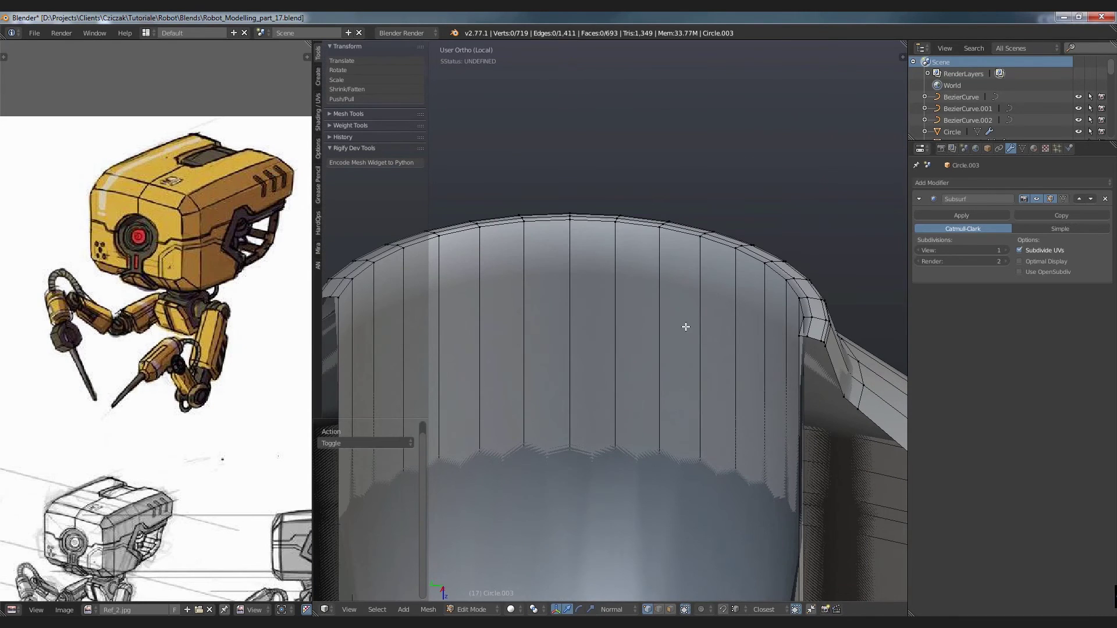
{"action": "key", "text": "ctrl+r"}
{"action": "left_click", "coordinate": [693, 440]}
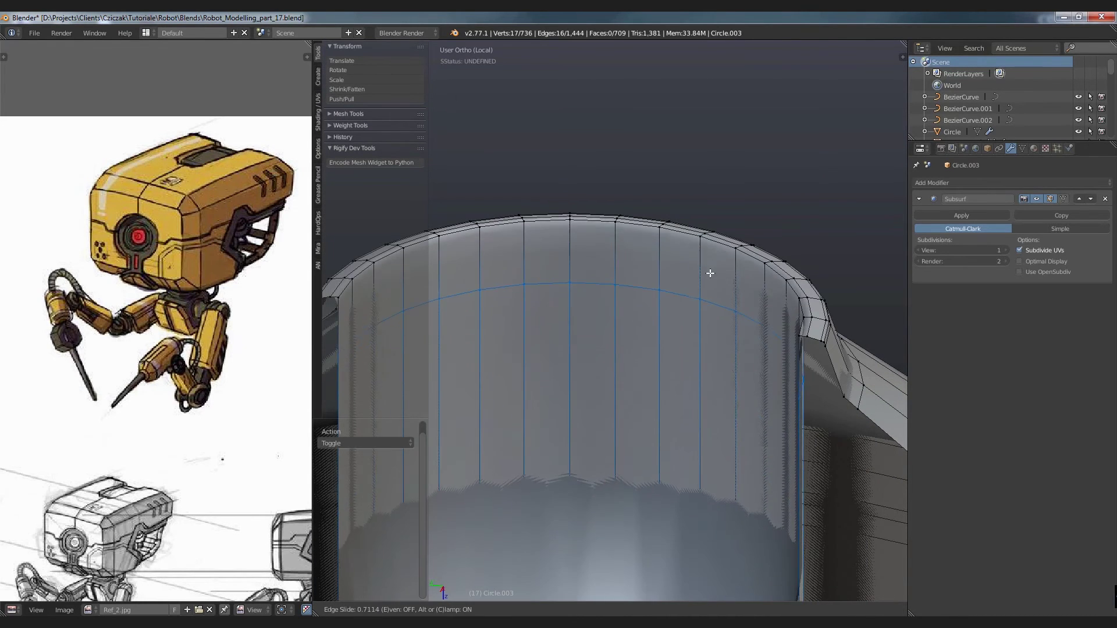
{"action": "left_click", "coordinate": [711, 229]}
{"action": "scroll", "coordinate": [680, 262], "scroll_direction": "down", "scroll_amount": 2}
Step: Add a loop cut near the cylinder's inner floor
{"action": "middle_click_drag", "start_coordinate": [680, 262], "coordinate": [682, 201]}
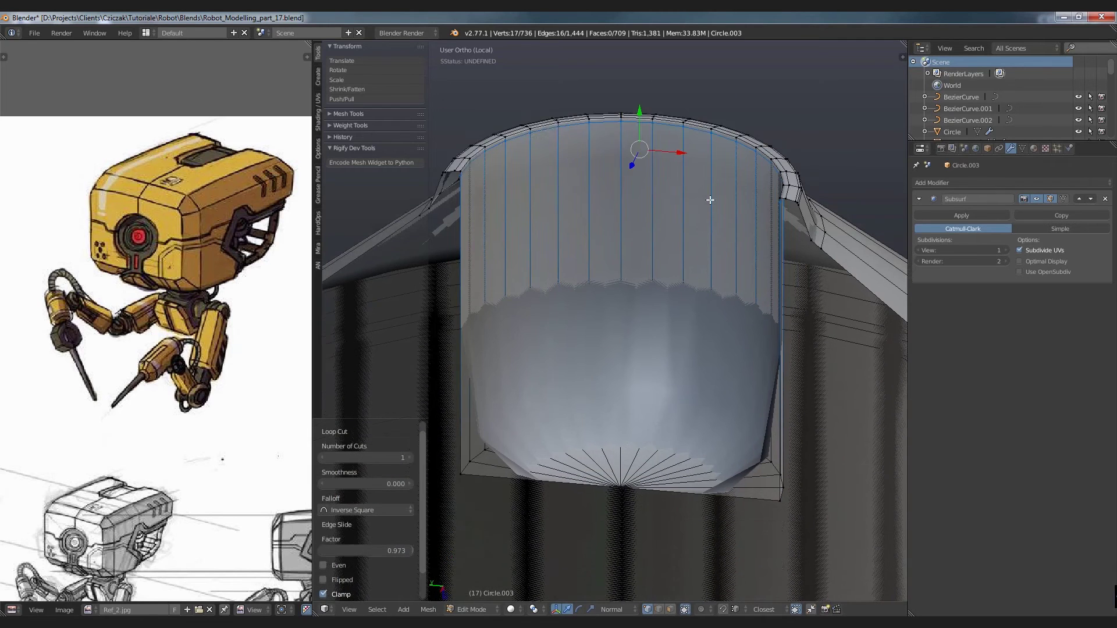
{"action": "key", "text": "a"}
{"action": "key", "text": "ctrl+r"}
{"action": "left_click", "coordinate": [683, 201]}
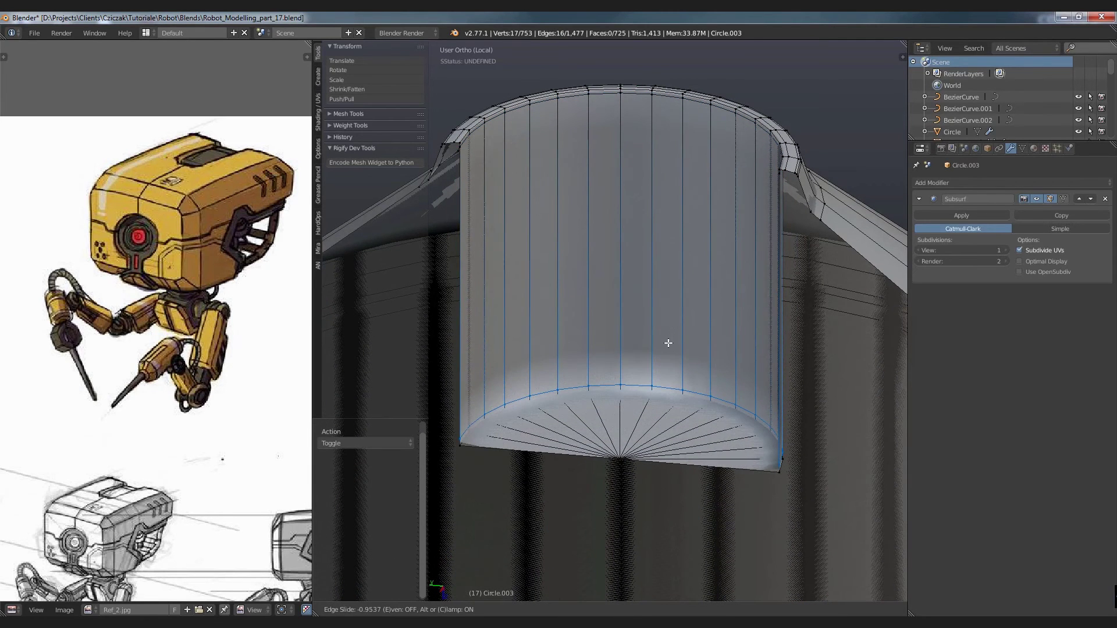
{"action": "left_click", "coordinate": [668, 345]}
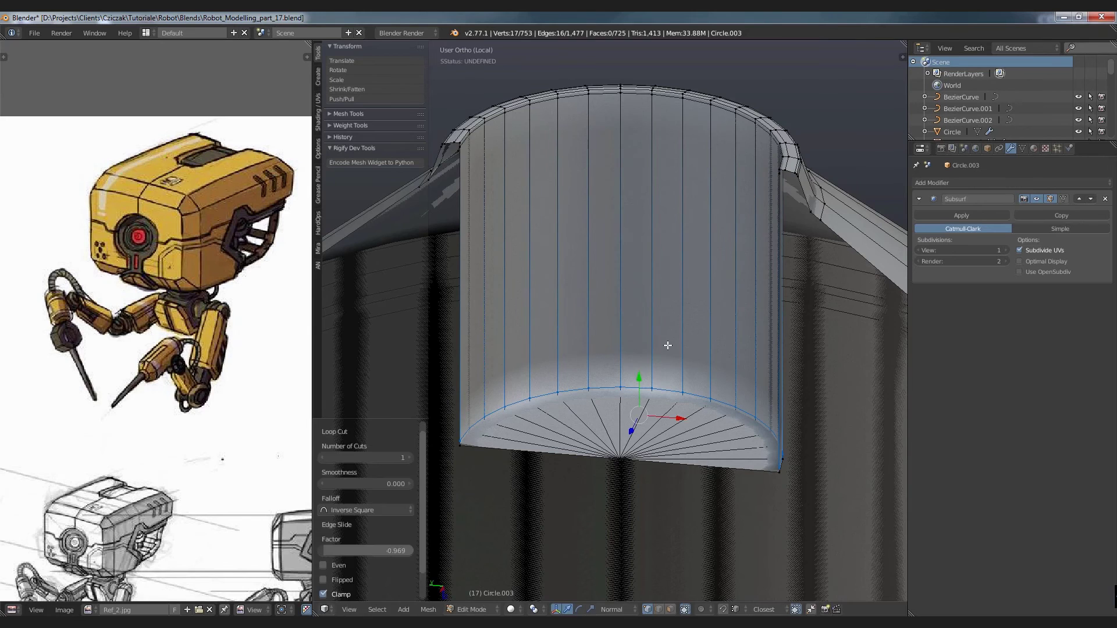
{"action": "key", "text": "a"}
Step: Add an unslid loop at the inner wall's mid-height and check the smoothing
{"action": "middle_click_drag", "start_coordinate": [669, 344], "coordinate": [663, 378]}
{"action": "key", "text": "ctrl+r"}
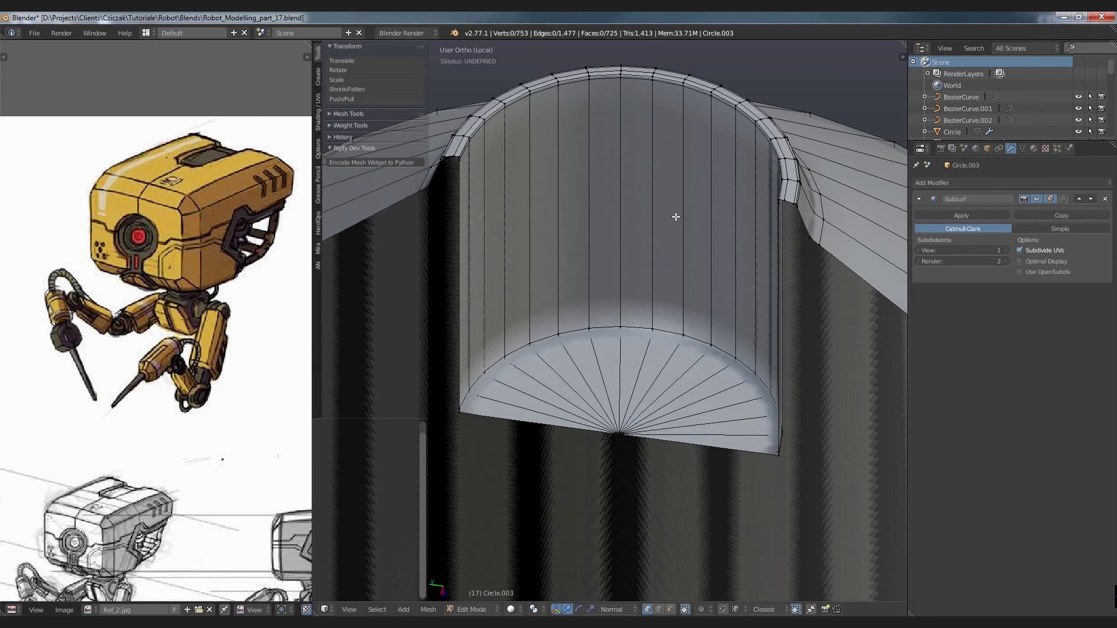
{"action": "left_click", "coordinate": [676, 216]}
{"action": "right_click", "coordinate": [676, 216]}
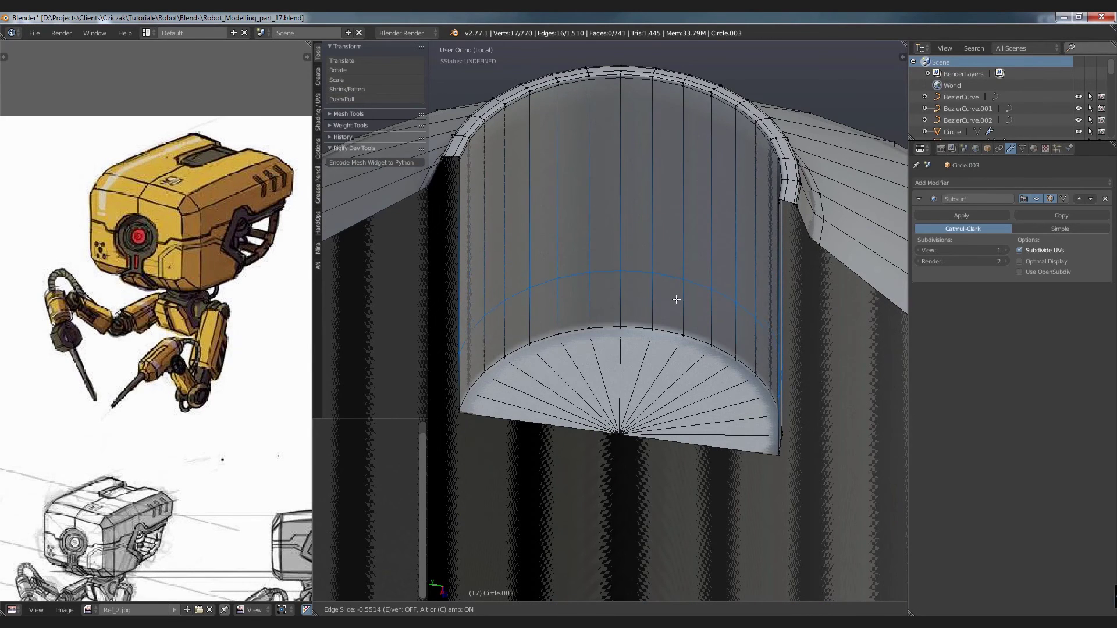
{"action": "key", "text": "Tab"}
{"action": "scroll", "coordinate": [676, 279], "scroll_direction": "down", "scroll_amount": 5}
Step: Add a support loop just below the rounded top edge and preview the smoothing
{"action": "mouse_move", "coordinate": [675, 285]}
{"action": "middle_mouse_down"}
{"action": "mouse_move", "coordinate": [663, 323]}
{"action": "mouse_move", "coordinate": [588, 271]}
{"action": "mouse_move", "coordinate": [469, 250]}
{"action": "mouse_move", "coordinate": [494, 237]}
{"action": "middle_mouse_up"}
{"action": "scroll", "coordinate": [523, 240], "scroll_direction": "down", "scroll_amount": 3}
{"action": "mouse_move", "coordinate": [570, 247]}
{"action": "middle_mouse_down"}
{"action": "mouse_move", "coordinate": [626, 270]}
{"action": "mouse_move", "coordinate": [611, 94]}
{"action": "middle_mouse_up"}
{"action": "key", "text": "Tab"}
{"action": "scroll", "coordinate": [610, 117], "scroll_direction": "up", "scroll_amount": 4}
{"action": "key", "text": "ctrl+r"}
{"action": "left_click", "coordinate": [613, 135]}
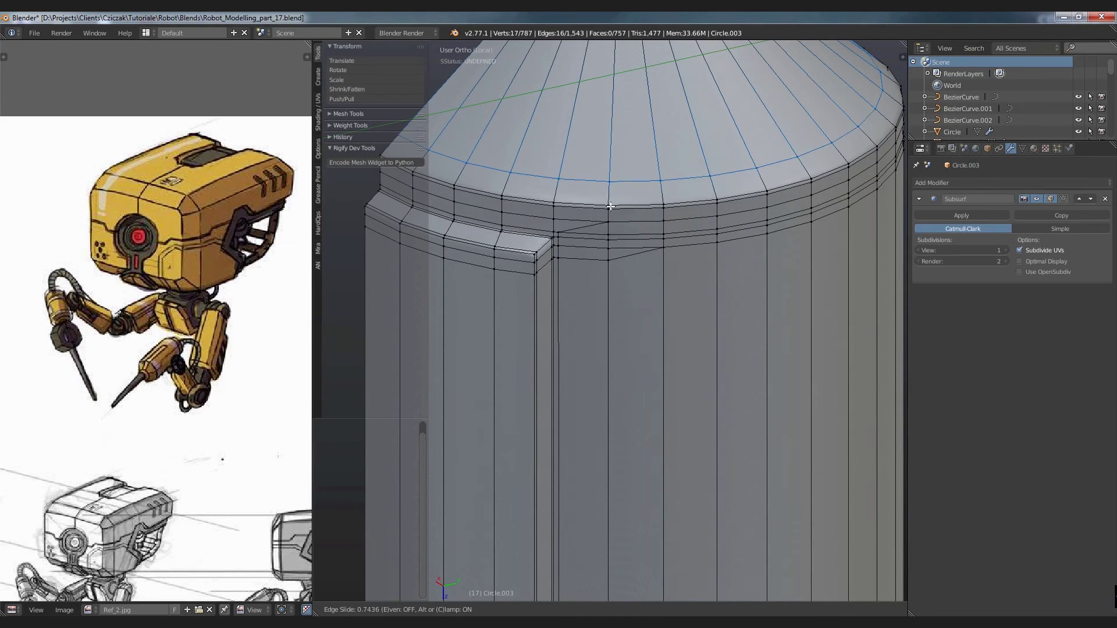
{"action": "left_click", "coordinate": [611, 210]}
{"action": "key", "text": "Tab"}
Step: Add a vertical loop cut on the side tab, slid tight against its edge
{"action": "scroll", "coordinate": [625, 224], "scroll_direction": "down", "scroll_amount": 3}
{"action": "scroll", "coordinate": [626, 225], "scroll_direction": "down", "scroll_amount": 3}
{"action": "mouse_move", "coordinate": [626, 224]}
{"action": "middle_mouse_down"}
{"action": "mouse_move", "coordinate": [637, 300]}
{"action": "mouse_move", "coordinate": [584, 258]}
{"action": "mouse_move", "coordinate": [645, 225]}
{"action": "middle_mouse_up"}
{"action": "scroll", "coordinate": [703, 242], "scroll_direction": "down", "scroll_amount": 4, "text": "shift"}
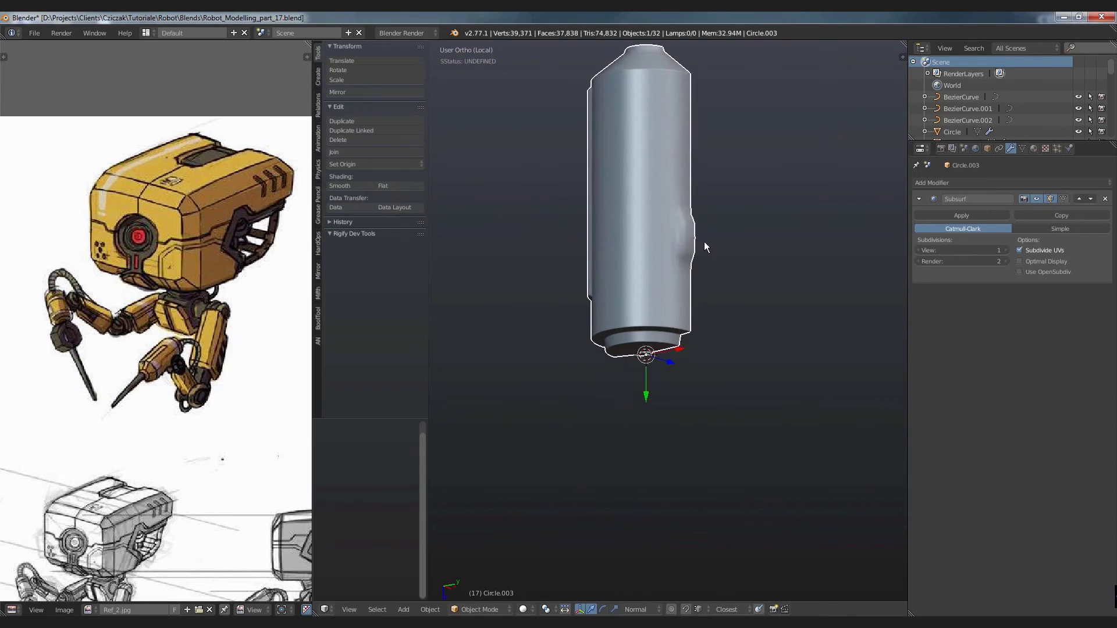
{"action": "key", "text": "Tab"}
{"action": "scroll", "coordinate": [686, 233], "scroll_direction": "up", "scroll_amount": 3}
{"action": "scroll", "coordinate": [674, 215], "scroll_direction": "up", "scroll_amount": 2}
{"action": "scroll", "coordinate": [667, 205], "scroll_direction": "up", "scroll_amount": 2}
{"action": "scroll", "coordinate": [667, 205], "scroll_direction": "up", "scroll_amount": 1}
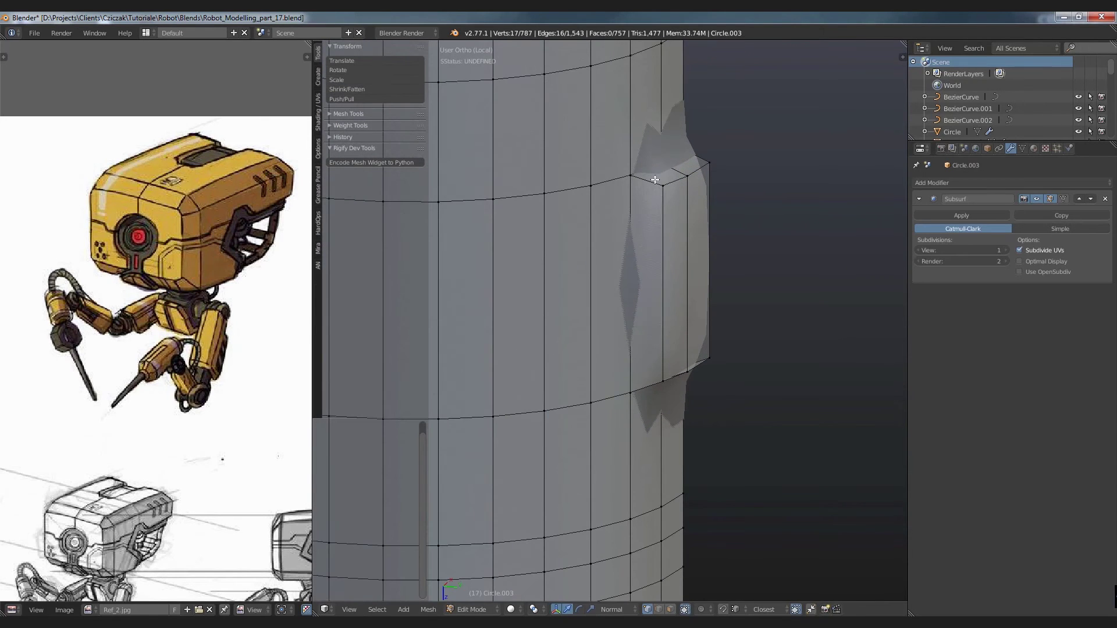
{"action": "key", "text": "ctrl+r"}
{"action": "left_click", "coordinate": [667, 198]}
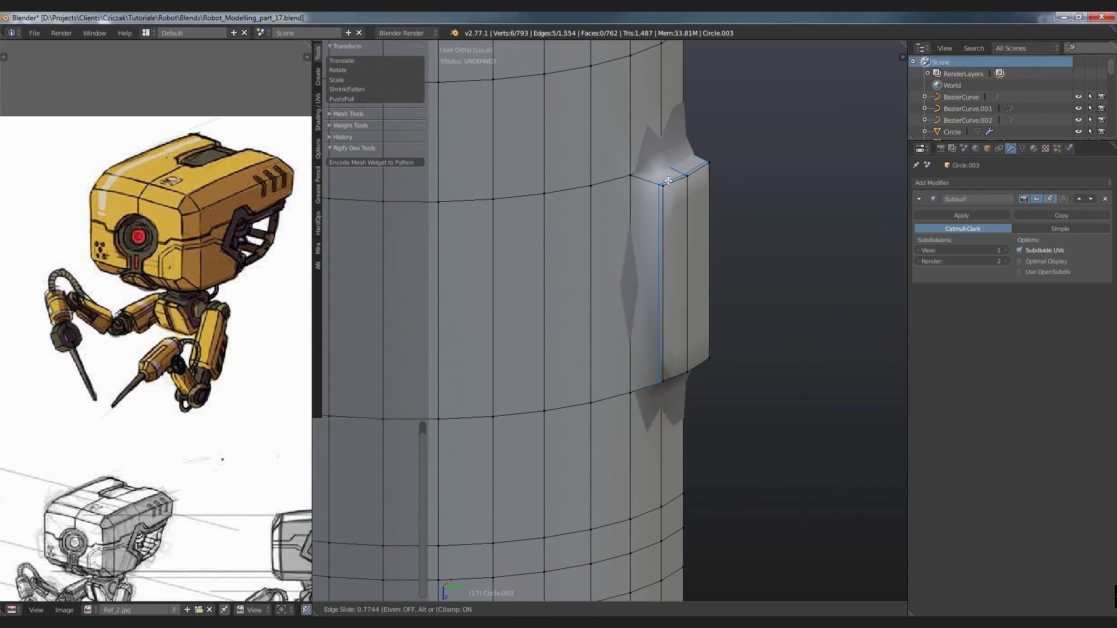
{"action": "left_click", "coordinate": [666, 182]}
Step: Clear the selection and begin a midpoint-snapping knife cut around the tab
{"action": "key", "text": "ctrl+r"}
{"action": "key", "text": "a"}
{"action": "scroll", "coordinate": [661, 187], "scroll_direction": "down", "scroll_amount": 3}
{"action": "scroll", "coordinate": [661, 198], "scroll_direction": "down", "scroll_amount": 2}
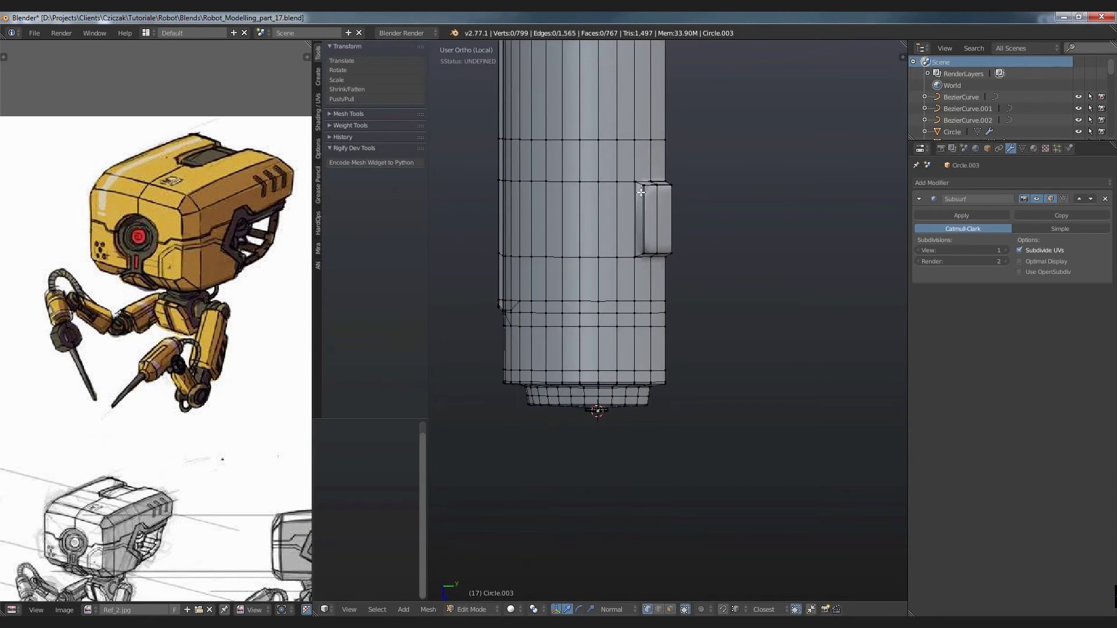
{"action": "scroll", "coordinate": [645, 219], "scroll_direction": "up", "scroll_amount": 6}
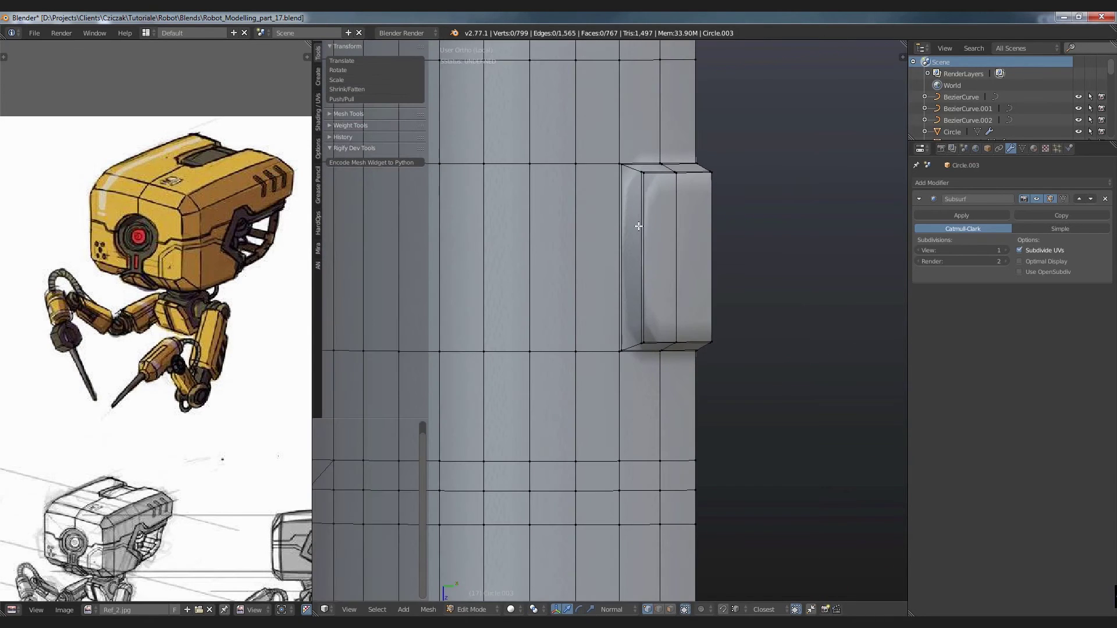
{"action": "key", "text": "k"}
{"action": "key", "text": "ctrl"}
Step: Knife-cut a border of edges around the tab's bottom, left side and top
{"action": "left_click", "coordinate": [674, 401]}
{"action": "left_click", "coordinate": [619, 406]}
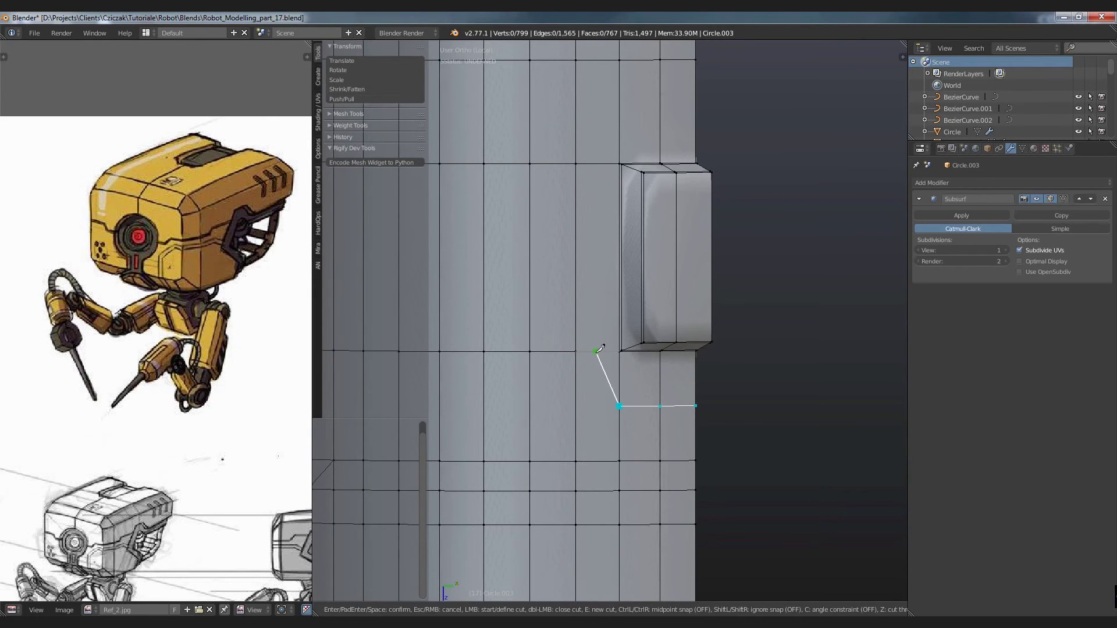
{"action": "left_click", "coordinate": [599, 349]}
{"action": "left_click", "coordinate": [597, 164]}
{"action": "left_click", "coordinate": [619, 111]}
{"action": "left_click", "coordinate": [692, 112]}
{"action": "key", "text": "Return"}
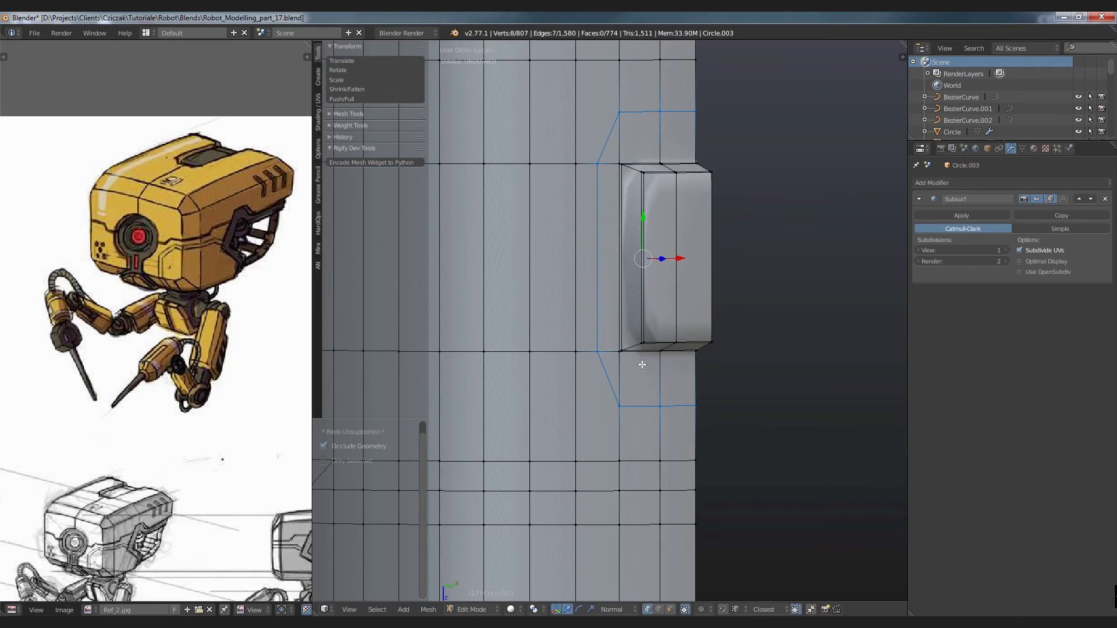
{"action": "key", "text": "a"}
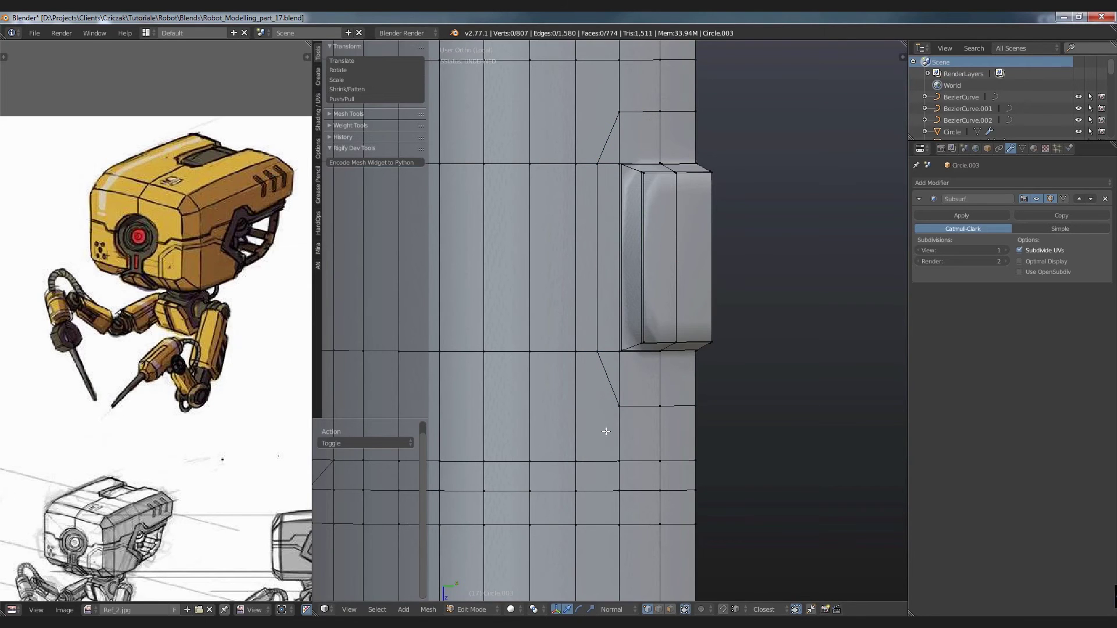
{"action": "key", "text": "l"}
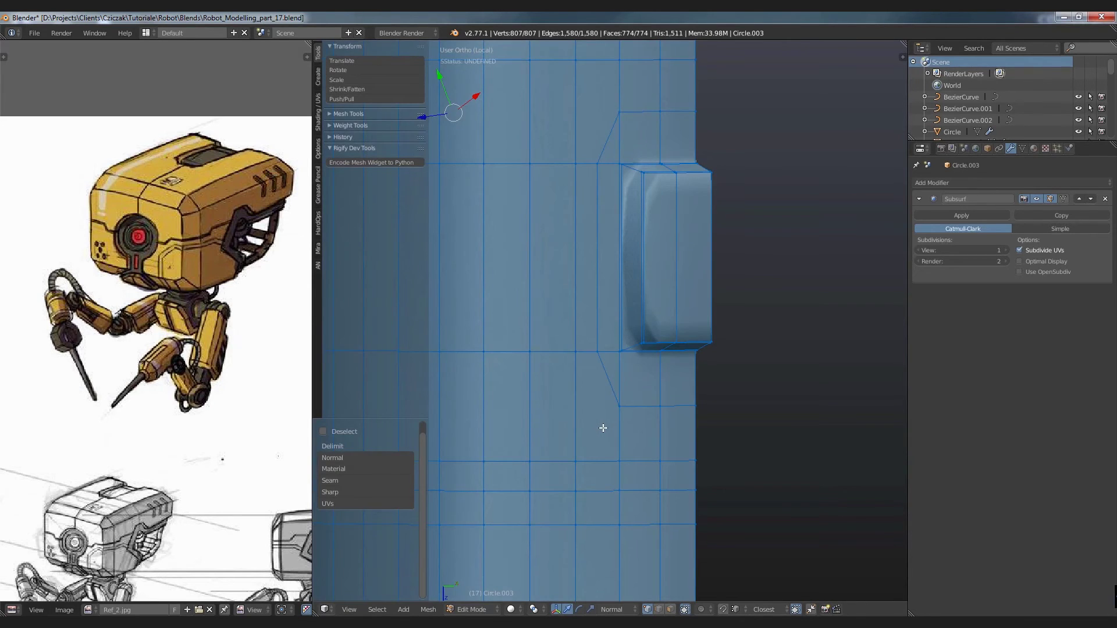
{"action": "key", "text": "a"}
Step: Knife-cut midpoint-snapped diagonals at the tab's lower and upper corners
{"action": "key", "text": "k"}
{"action": "key", "text": "ctrl"}
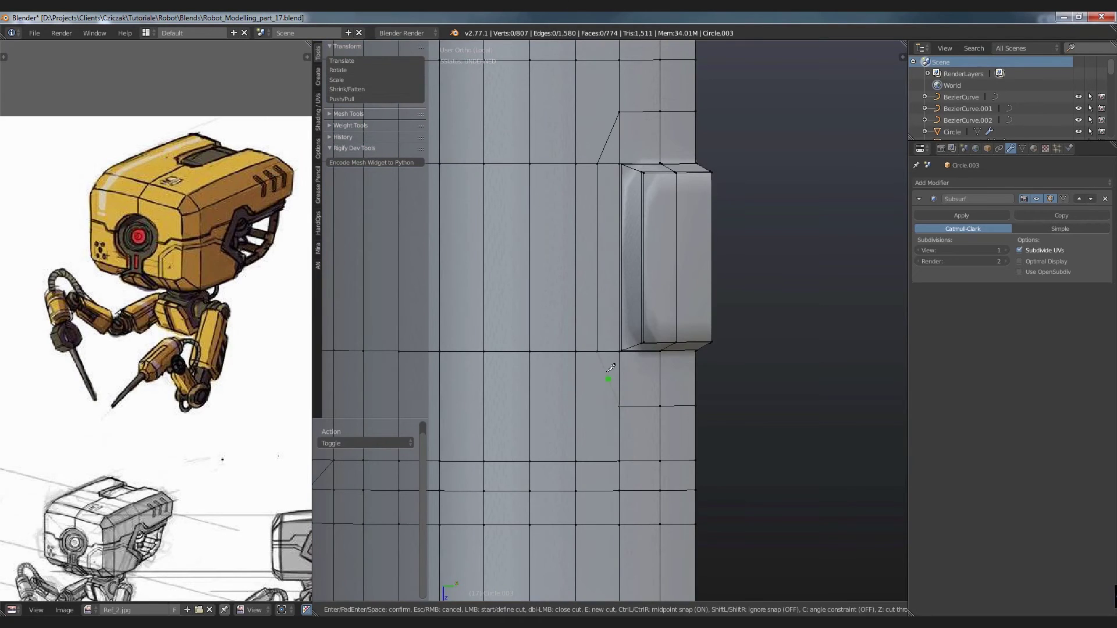
{"action": "left_click", "coordinate": [608, 378]}
{"action": "left_click", "coordinate": [575, 461]}
{"action": "key", "text": "Return"}
{"action": "scroll", "coordinate": [617, 218], "scroll_direction": "up", "scroll_amount": 2, "text": "shift"}
{"action": "key", "text": "k"}
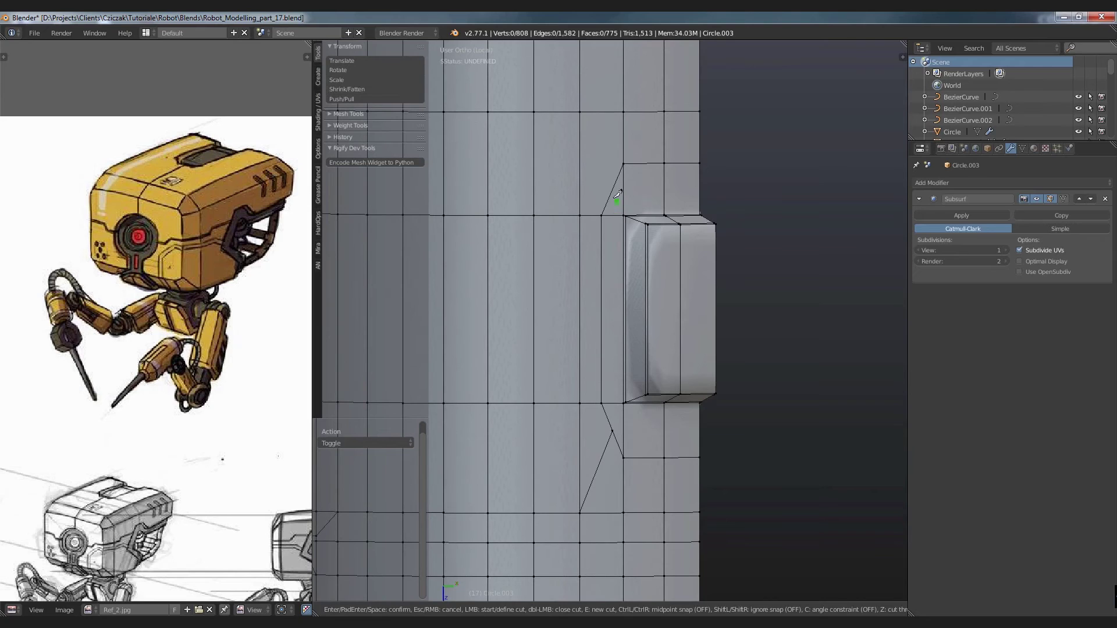
{"action": "key", "text": "ctrl"}
{"action": "left_click", "coordinate": [611, 189]}
{"action": "left_click", "coordinate": [580, 112]}
{"action": "key", "text": "Return"}
Step: Vertex-slide the new upper and lower cut points along their edges
{"action": "key", "text": "shift+v"}
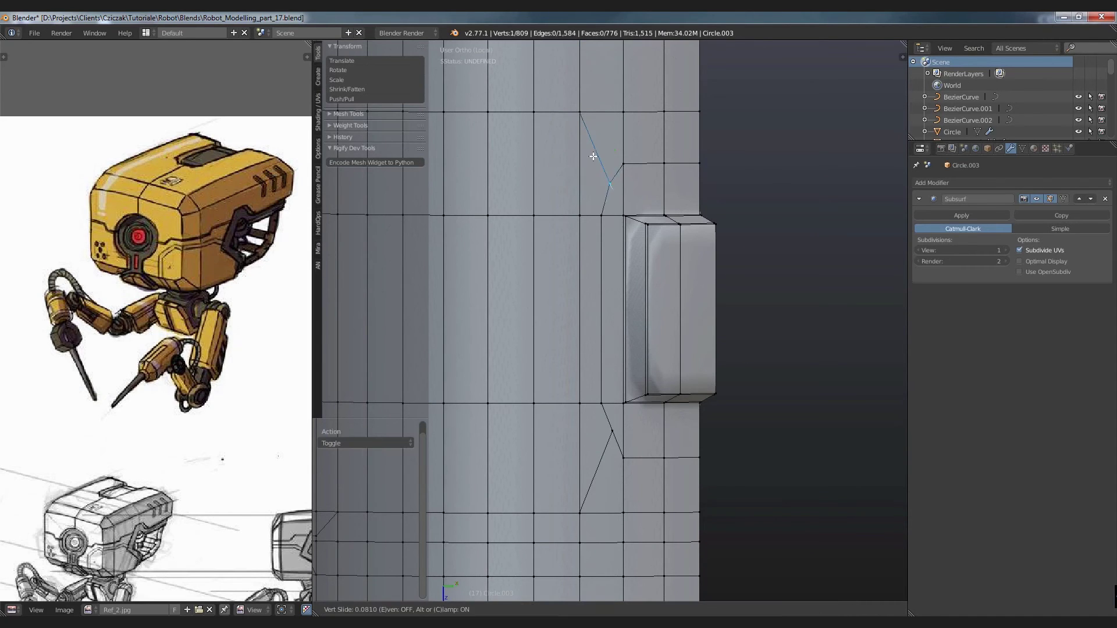
{"action": "left_click", "coordinate": [591, 152]}
{"action": "right_click", "coordinate": [612, 430]}
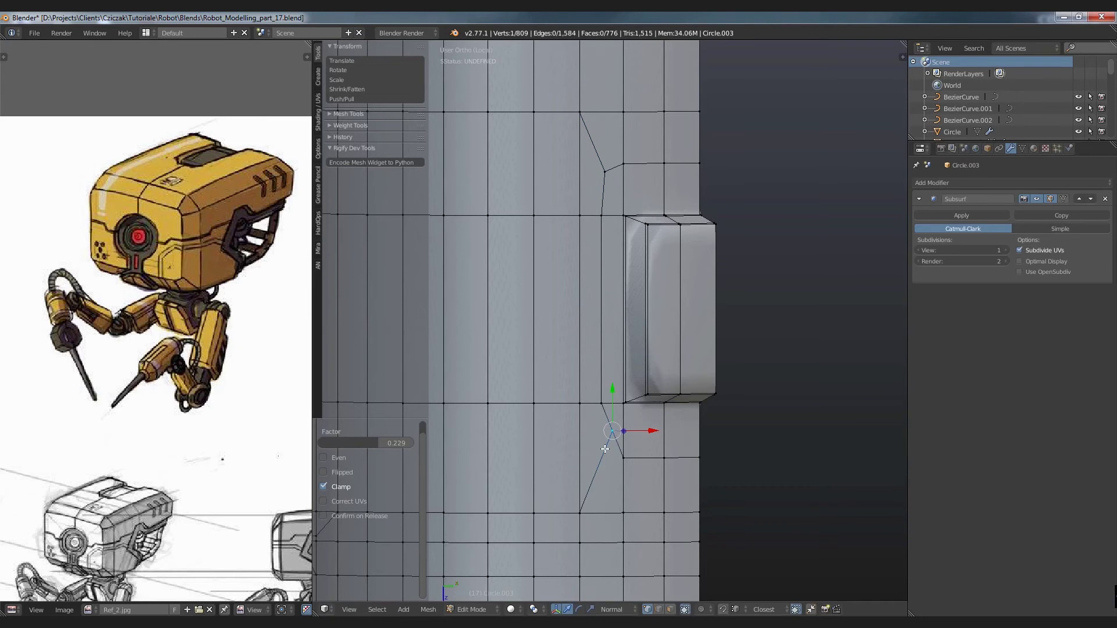
{"action": "key", "text": "shift+v"}
{"action": "left_click", "coordinate": [596, 467]}
Step: Select the tab's border edges and slide them in toward the tab
{"action": "key", "text": "a"}
{"action": "right_click", "coordinate": [643, 165], "text": "alt"}
{"action": "right_click", "coordinate": [605, 292], "text": "alt+shift"}
{"action": "right_click", "coordinate": [643, 451], "text": "alt+shift"}
{"action": "key", "text": "g"}
{"action": "key", "text": "g"}
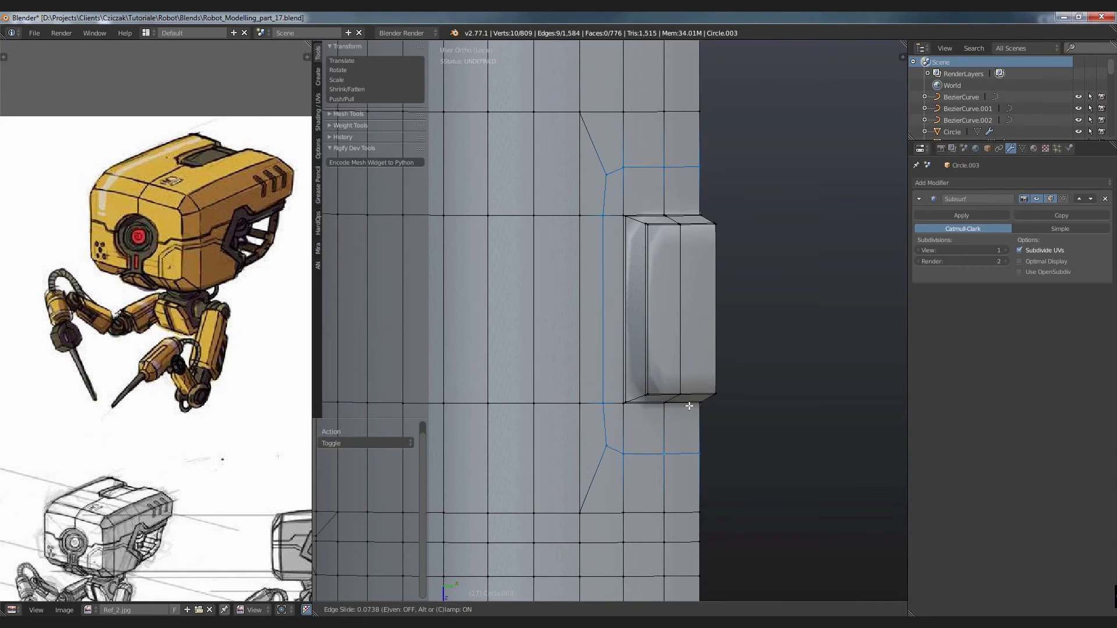
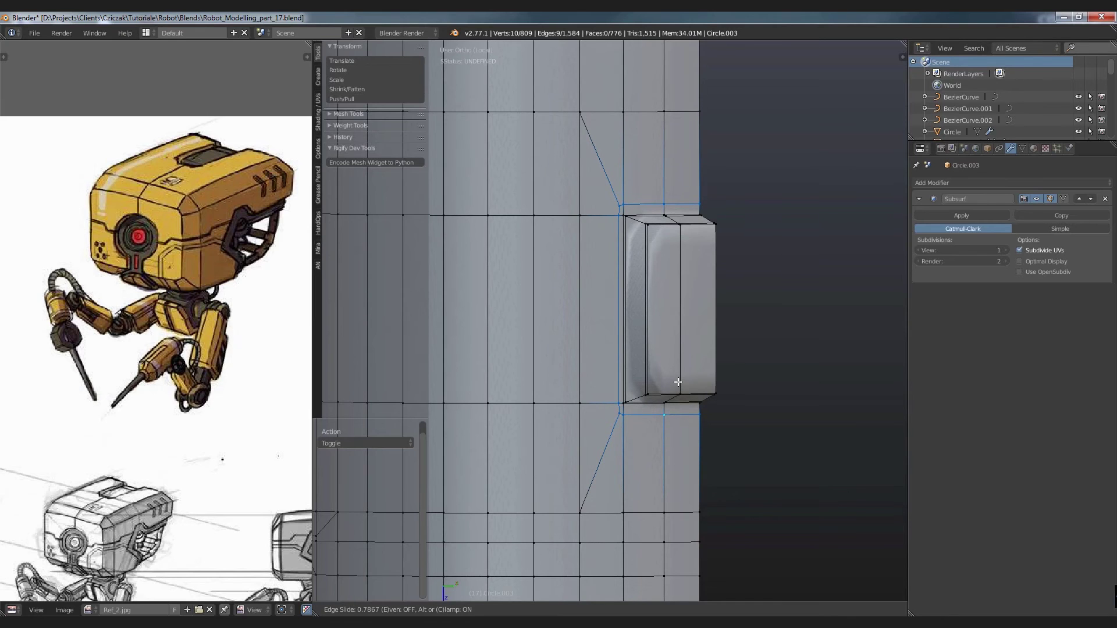
Step: Edge-slide the panel's top support edge loop closer to its top corner
{"action": "left_click", "coordinate": [677, 383]}
{"action": "key", "text": "a"}
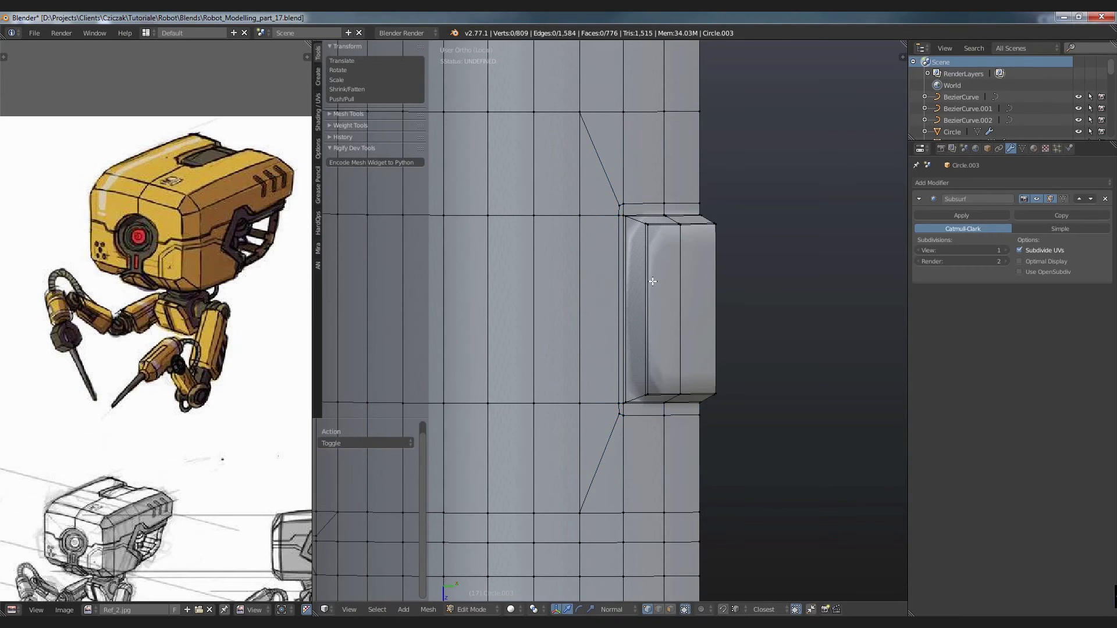
{"action": "scroll", "coordinate": [622, 193], "scroll_direction": "up", "scroll_amount": 3}
{"action": "right_click", "coordinate": [768, 215], "text": "alt"}
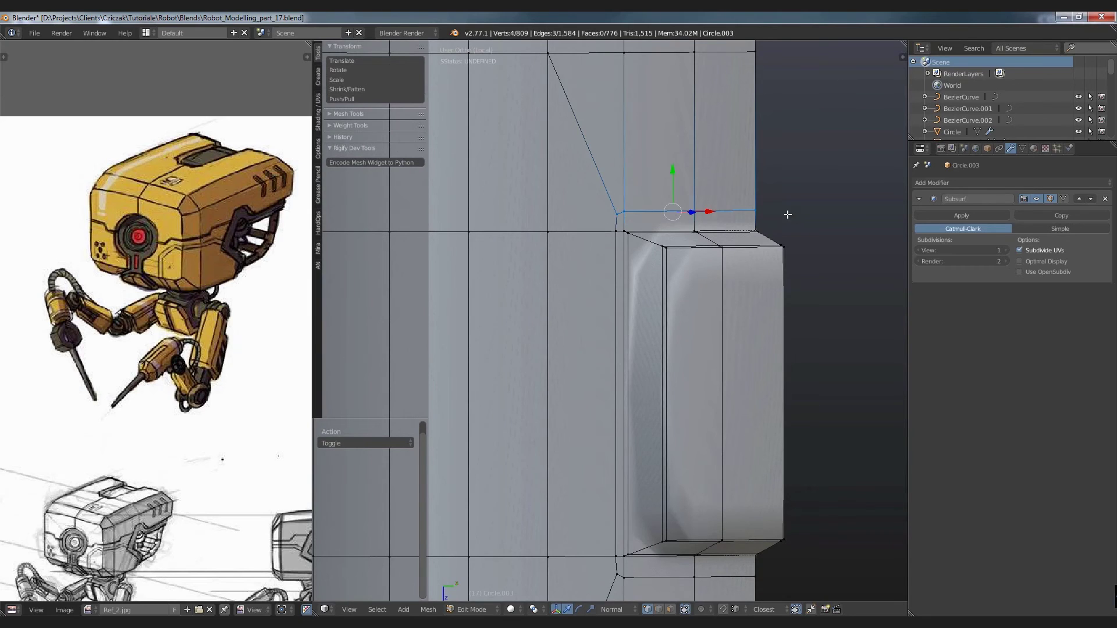
{"action": "key", "text": "g"}
{"action": "key", "text": "g"}
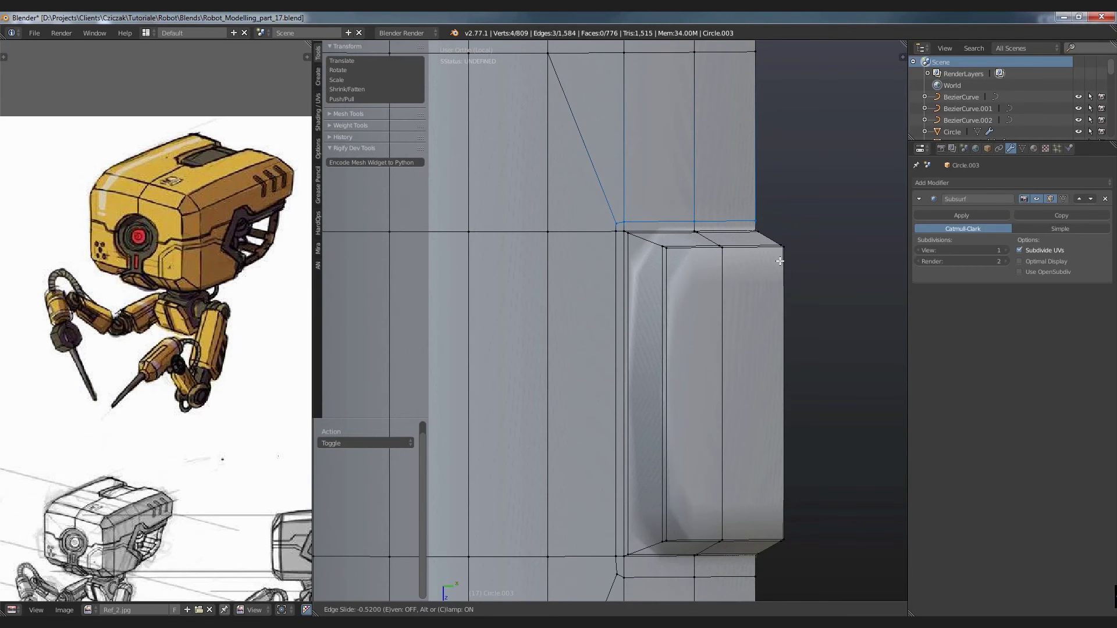
{"action": "left_click", "coordinate": [780, 264]}
{"action": "scroll", "coordinate": [779, 263], "scroll_direction": "down", "scroll_amount": 2}
{"action": "scroll", "coordinate": [691, 324], "scroll_direction": "up", "scroll_amount": 2}
Step: Edge-slide the panel's lower support edge loop toward its corner
{"action": "right_click", "coordinate": [589, 289], "text": "alt"}
{"action": "key", "text": "g"}
{"action": "key", "text": "g"}
{"action": "left_click", "coordinate": [771, 277]}
{"action": "key", "text": "a"}
{"action": "scroll", "coordinate": [769, 285], "scroll_direction": "down", "scroll_amount": 5}
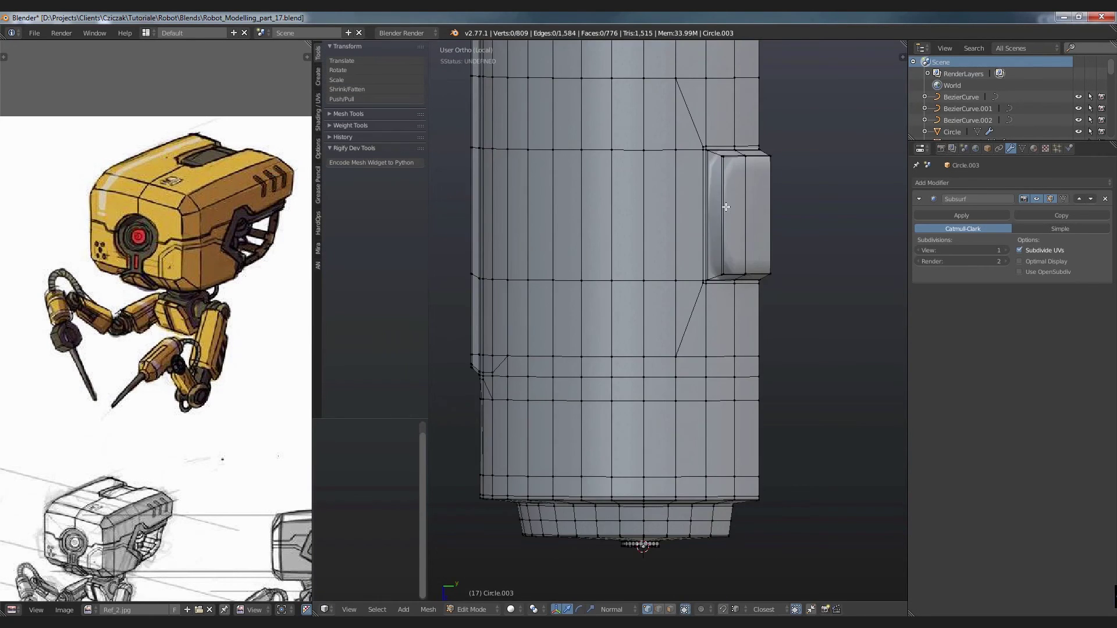
{"action": "scroll", "coordinate": [750, 217], "scroll_direction": "up", "scroll_amount": 2}
{"action": "scroll", "coordinate": [751, 217], "scroll_direction": "up", "scroll_amount": 1}
{"action": "scroll", "coordinate": [727, 175], "scroll_direction": "up", "scroll_amount": 2}
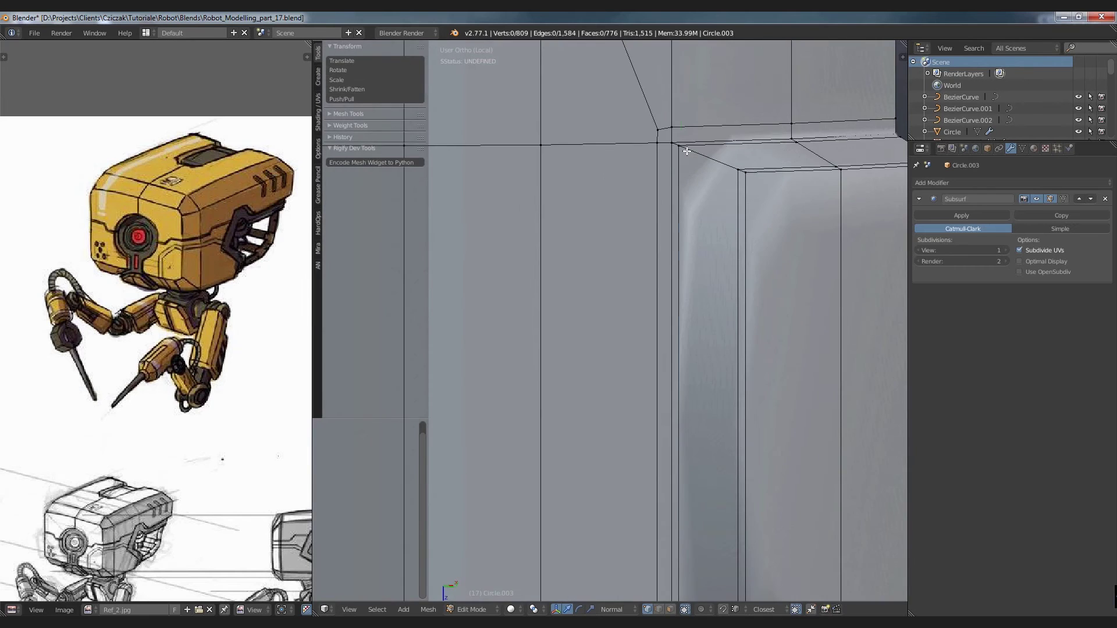
Step: Inspect the panel's top corner vertex from an orbited view, then deselect it
{"action": "right_click", "coordinate": [687, 150]}
{"action": "mouse_move", "coordinate": [688, 223]}
{"action": "middle_mouse_down"}
{"action": "mouse_move", "coordinate": [661, 224]}
{"action": "mouse_move", "coordinate": [730, 214]}
{"action": "mouse_move", "coordinate": [721, 203]}
{"action": "mouse_move", "coordinate": [765, 215]}
{"action": "mouse_move", "coordinate": [728, 215]}
{"action": "middle_mouse_up"}
{"action": "scroll", "coordinate": [700, 217], "scroll_direction": "down", "scroll_amount": 3}
{"action": "scroll", "coordinate": [739, 201], "scroll_direction": "up", "scroll_amount": 2}
{"action": "scroll", "coordinate": [740, 201], "scroll_direction": "down", "scroll_amount": 2}
{"action": "scroll", "coordinate": [719, 202], "scroll_direction": "up", "scroll_amount": 2}
{"action": "scroll", "coordinate": [718, 203], "scroll_direction": "up", "scroll_amount": 2}
{"action": "key", "text": "a"}
{"action": "scroll", "coordinate": [715, 218], "scroll_direction": "down", "scroll_amount": 2}
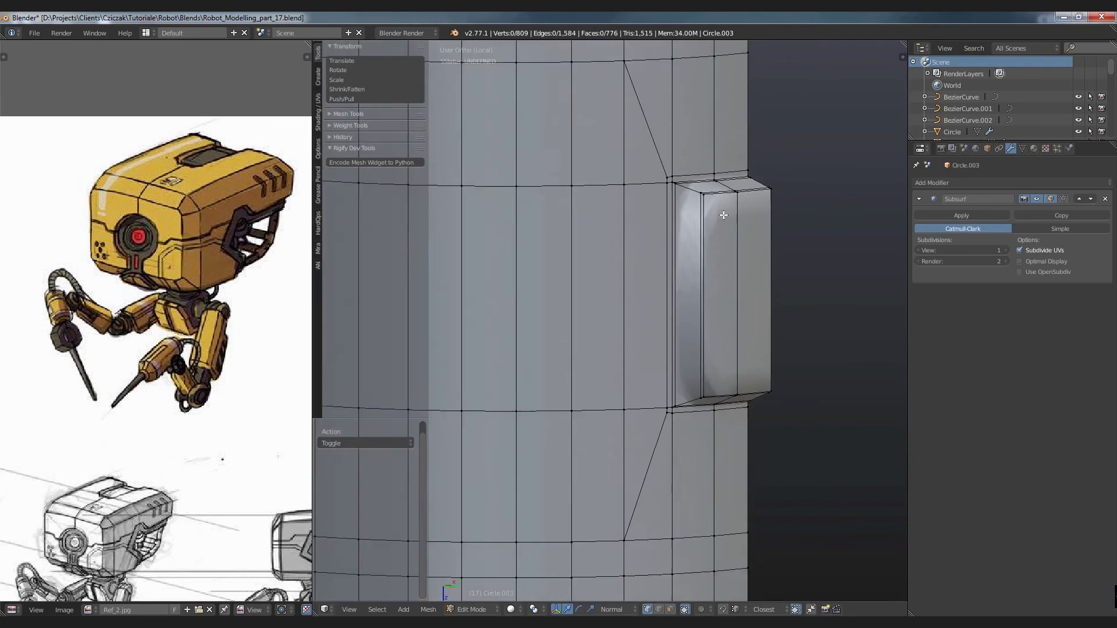
Step: Set the Subsurf view subdivisions to 2 and return to Edit Mode
{"action": "key", "text": "Tab"}
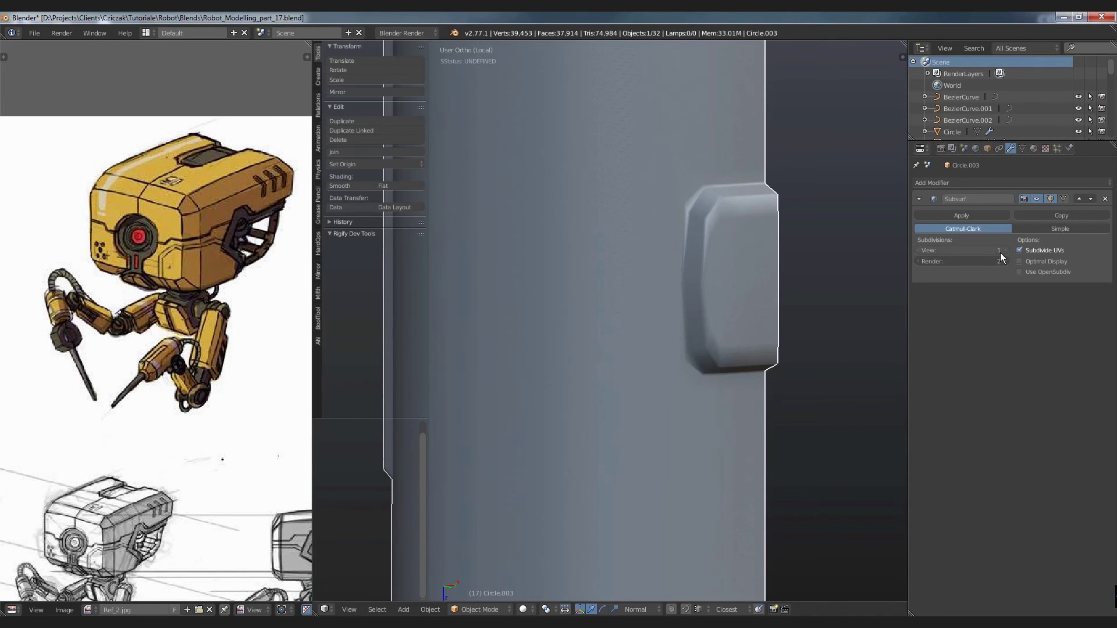
{"action": "left_click", "coordinate": [1004, 250]}
{"action": "scroll", "coordinate": [855, 259], "scroll_direction": "down", "scroll_amount": 4}
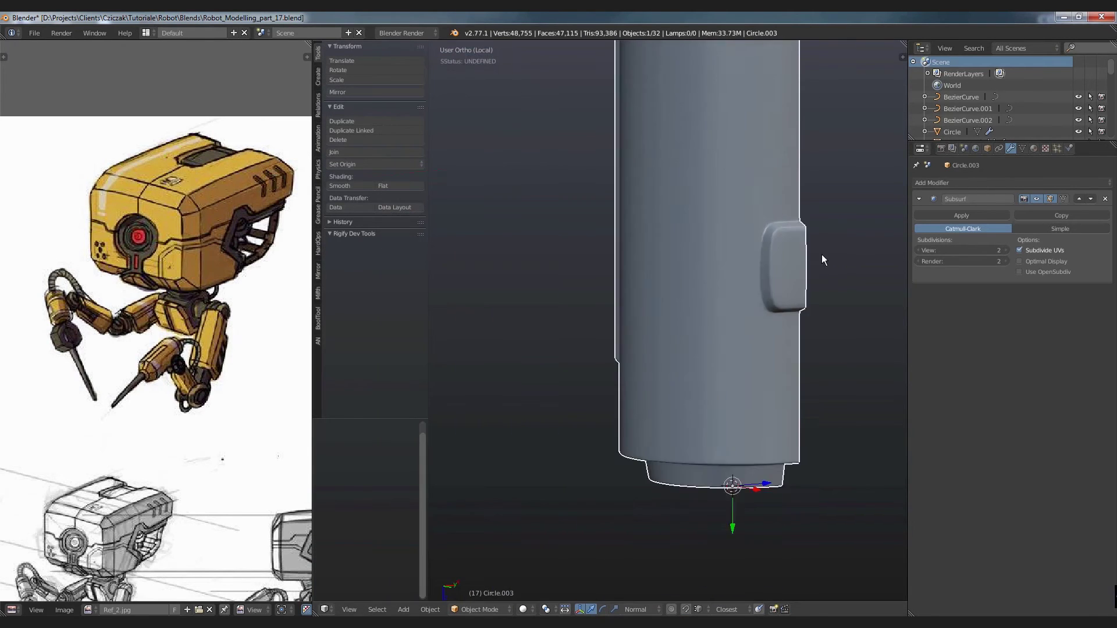
{"action": "middle_click_drag", "start_coordinate": [822, 253], "coordinate": [831, 255]}
{"action": "scroll", "coordinate": [799, 253], "scroll_direction": "up", "scroll_amount": 4}
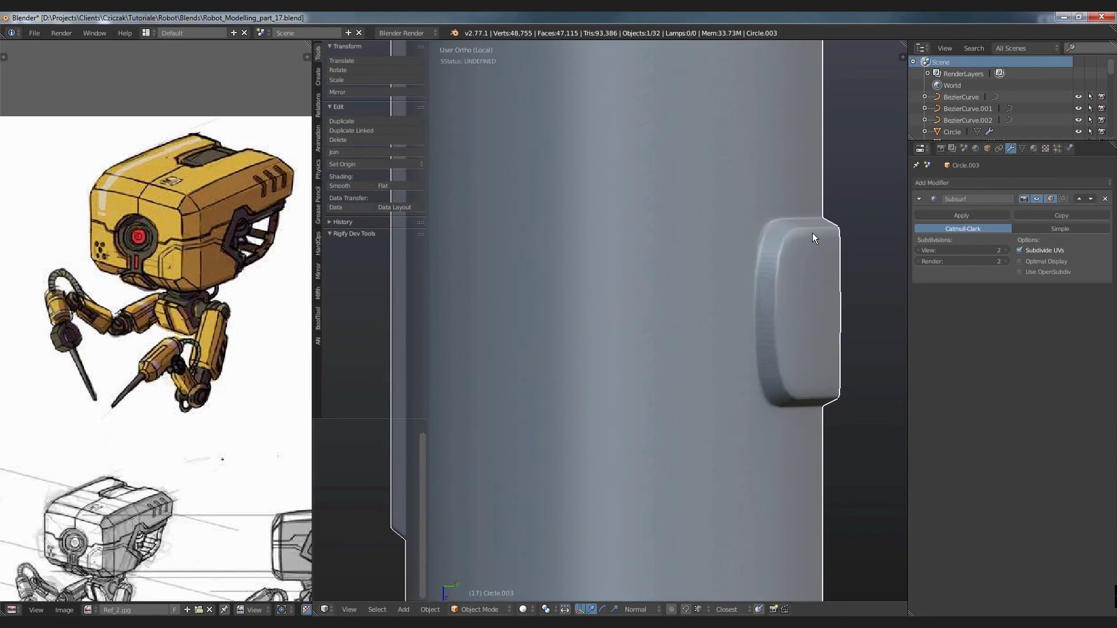
{"action": "key", "text": "Tab"}
{"action": "scroll", "coordinate": [812, 237], "scroll_direction": "up", "scroll_amount": 3}
{"action": "right_click", "coordinate": [709, 182]}
{"action": "middle_click_drag", "start_coordinate": [748, 304], "coordinate": [780, 304]}
Step: Bevel the panel's top corner edge through the W specials menu
{"action": "key", "text": "a"}
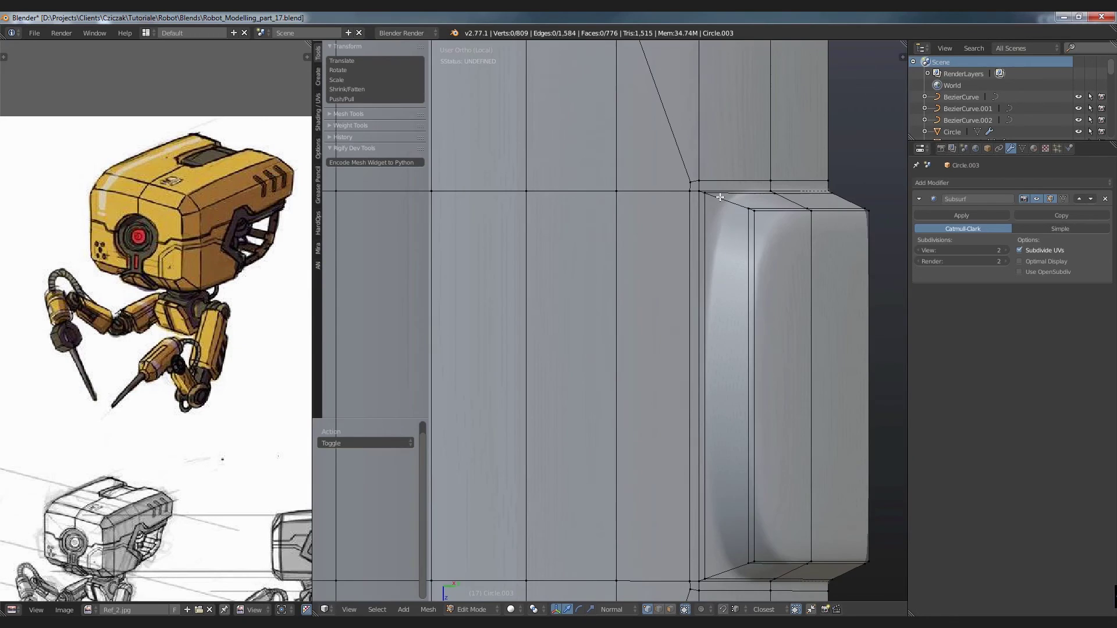
{"action": "middle_click_drag", "start_coordinate": [720, 198], "coordinate": [727, 221]}
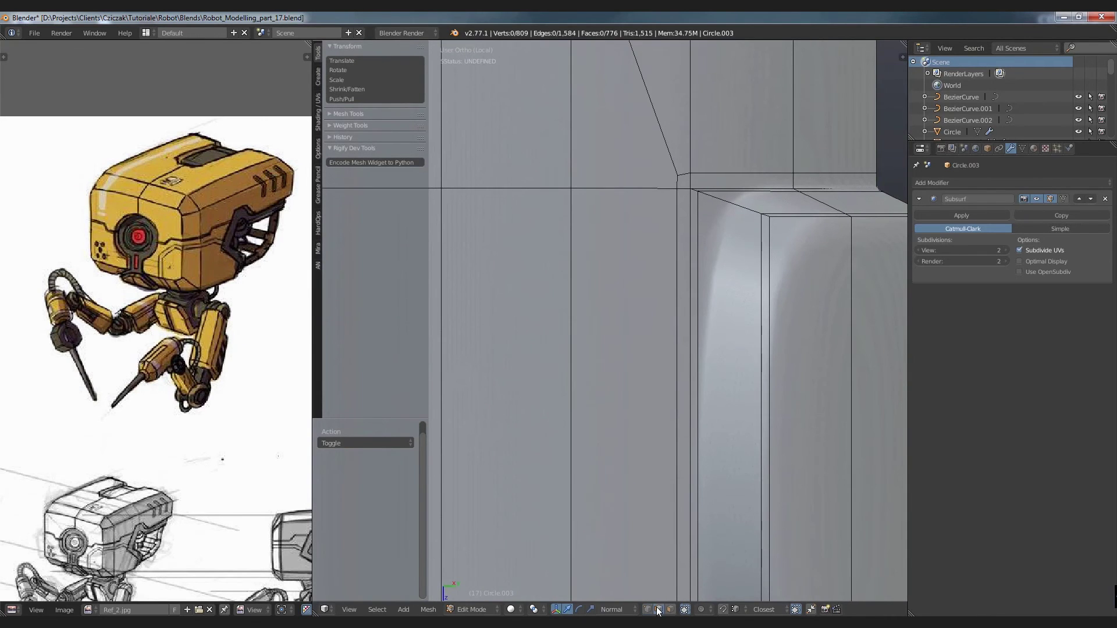
{"action": "scroll", "coordinate": [704, 206], "scroll_direction": "up", "scroll_amount": 2}
{"action": "right_click", "coordinate": [738, 208], "text": "shift"}
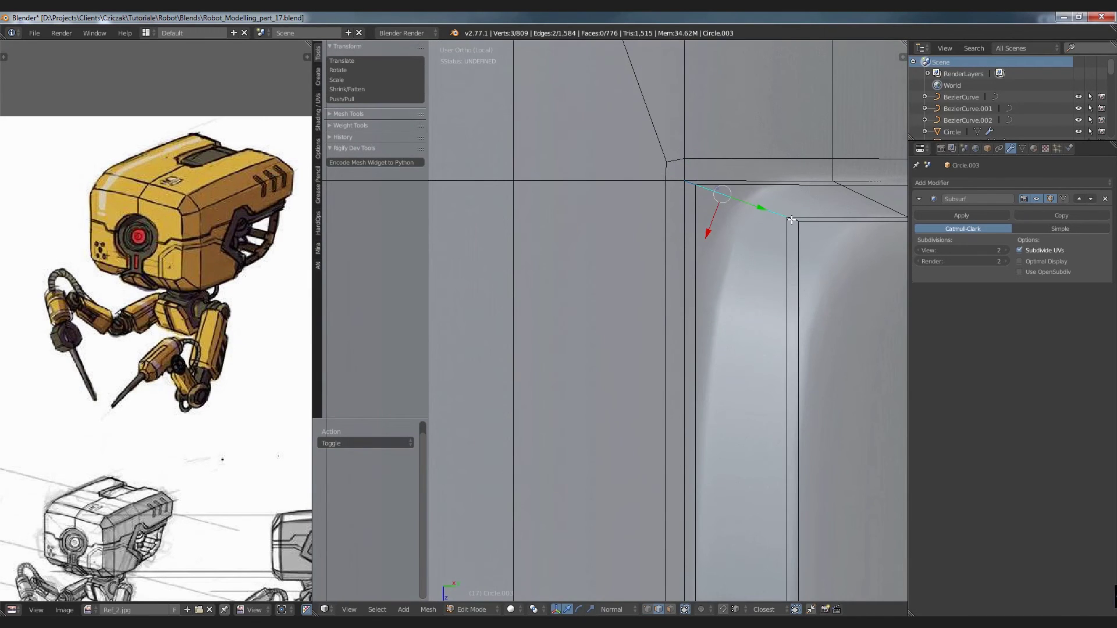
{"action": "right_click", "coordinate": [793, 219], "text": "shift"}
{"action": "key", "text": "w"}
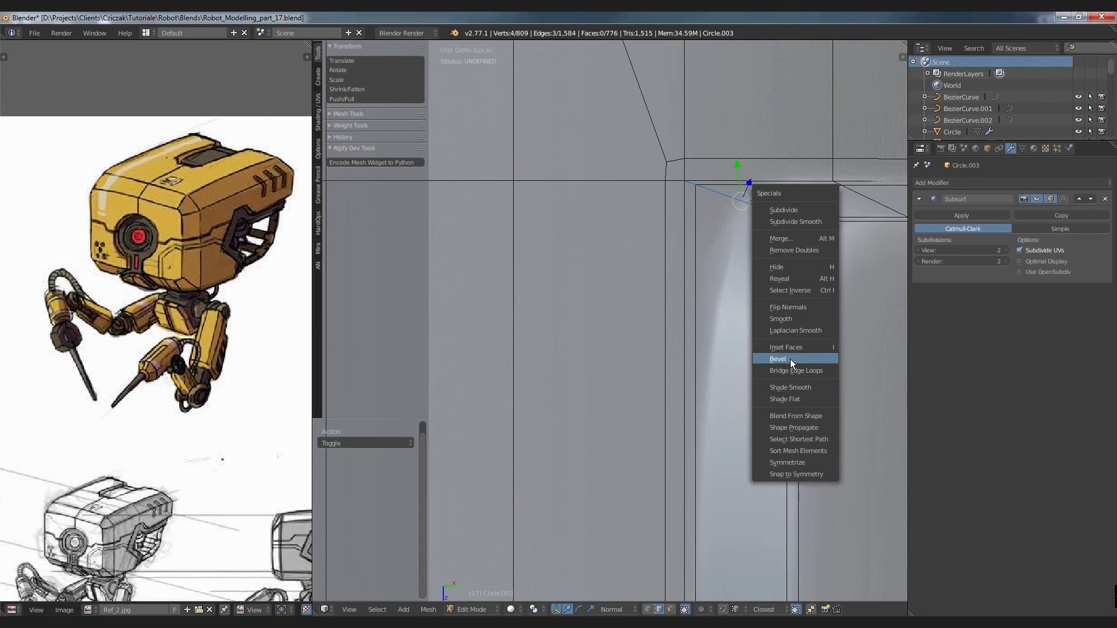
{"action": "left_click", "coordinate": [789, 358]}
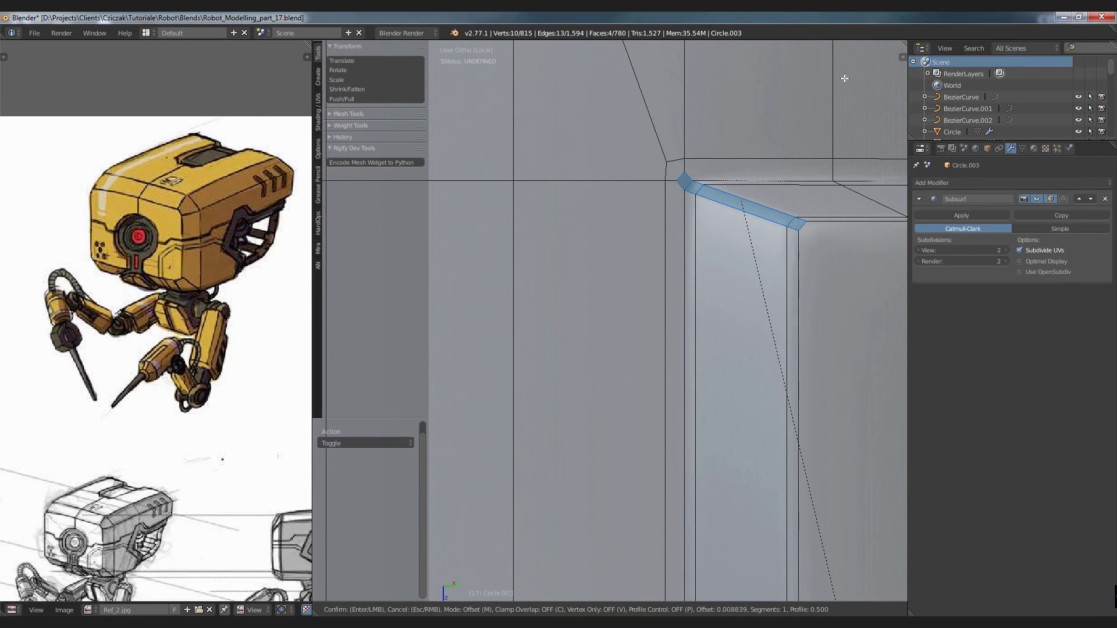
{"action": "left_click", "coordinate": [844, 78]}
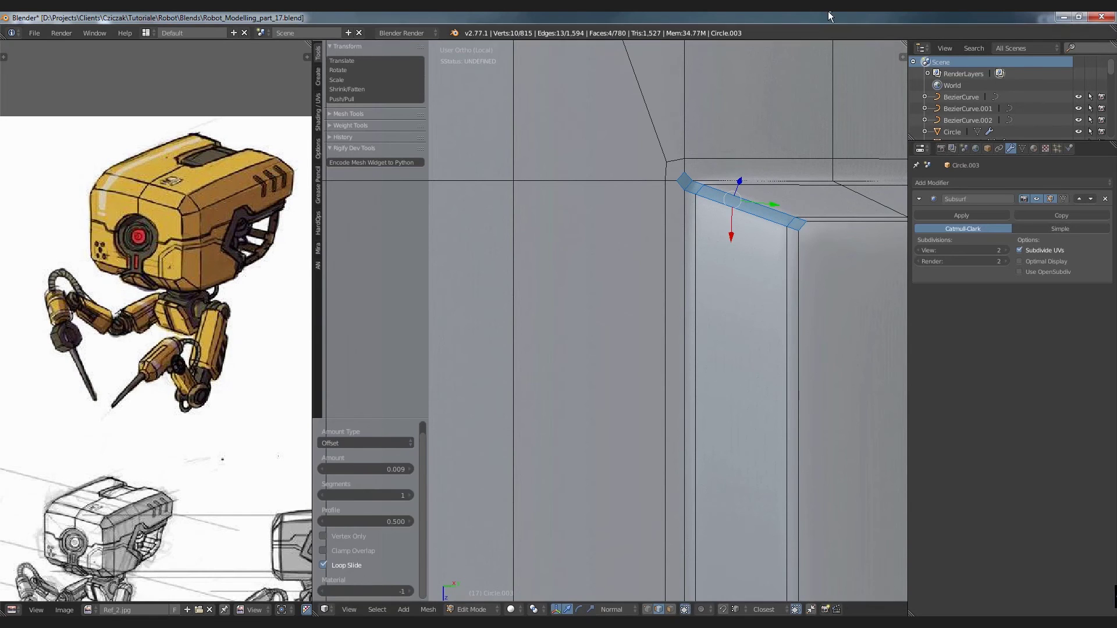
{"action": "scroll", "coordinate": [736, 288], "scroll_direction": "down", "scroll_amount": 2}
{"action": "scroll", "coordinate": [752, 299], "scroll_direction": "down", "scroll_amount": 2}
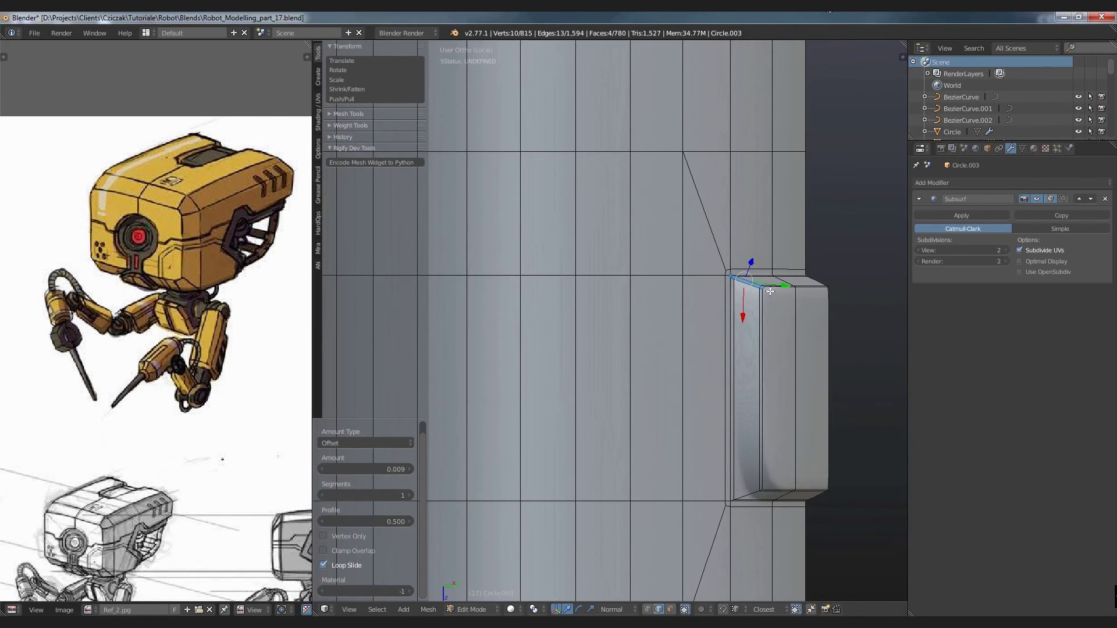
{"action": "scroll", "coordinate": [769, 291], "scroll_direction": "up", "scroll_amount": 5}
Step: Check the bevel's smoothing in Object Mode, then undo the bevel
{"action": "key", "text": "Tab"}
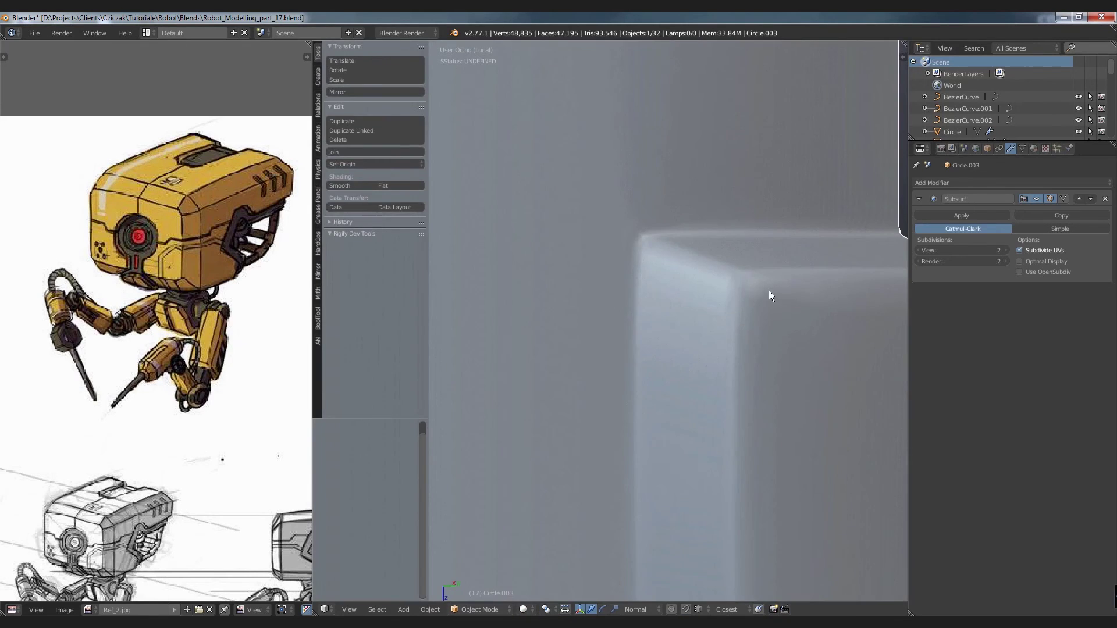
{"action": "scroll", "coordinate": [769, 290], "scroll_direction": "down", "scroll_amount": 5}
{"action": "scroll", "coordinate": [748, 316], "scroll_direction": "down", "scroll_amount": 4}
{"action": "scroll", "coordinate": [734, 311], "scroll_direction": "up", "scroll_amount": 6}
{"action": "key", "text": "Tab"}
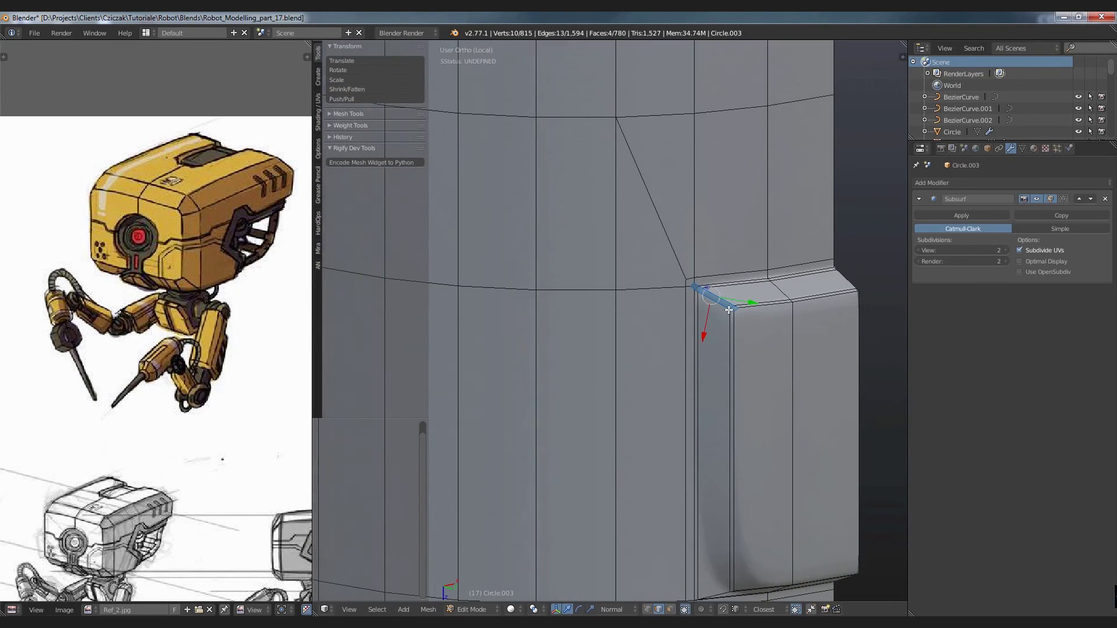
{"action": "scroll", "coordinate": [728, 311], "scroll_direction": "up", "scroll_amount": 5}
{"action": "key", "text": "ctrl+z"}
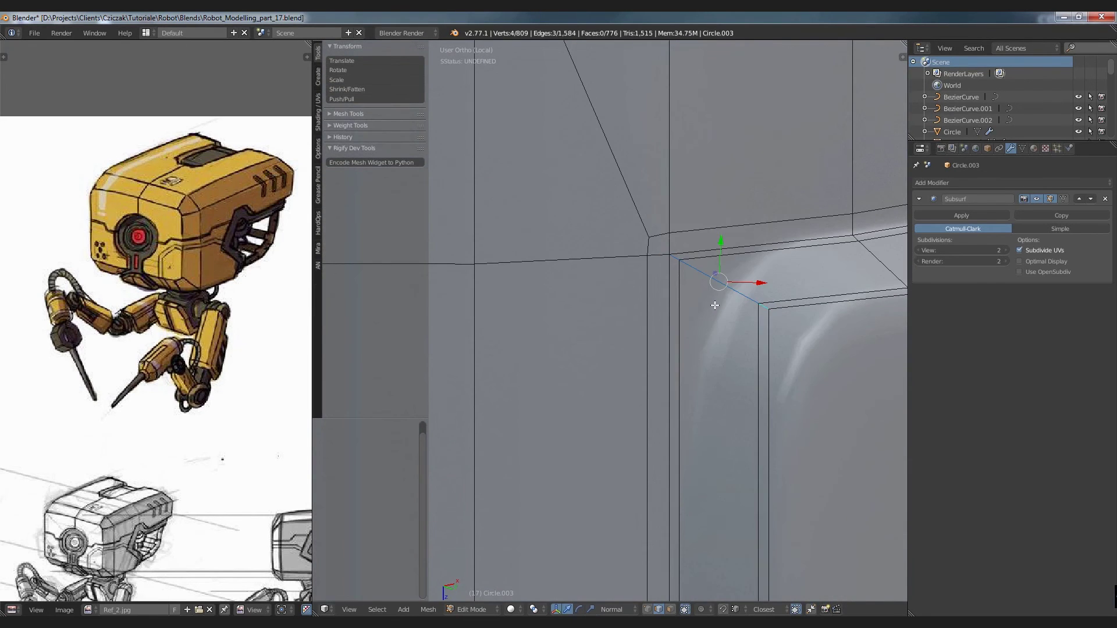
Step: Bevel the panel's adjoining top edges with a 0.010 offset
{"action": "scroll", "coordinate": [716, 301], "scroll_direction": "down", "scroll_amount": 5}
{"action": "middle_click_drag", "start_coordinate": [709, 407], "coordinate": [707, 244], "text": "shift"}
{"action": "scroll", "coordinate": [705, 273], "scroll_direction": "up", "scroll_amount": 5}
{"action": "left_click", "coordinate": [706, 273], "text": "alt+shift"}
{"action": "scroll", "coordinate": [669, 233], "scroll_direction": "down", "scroll_amount": 2}
{"action": "scroll", "coordinate": [669, 221], "scroll_direction": "down", "scroll_amount": 2}
{"action": "middle_click_drag", "start_coordinate": [668, 146], "coordinate": [671, 188], "text": "shift"}
{"action": "scroll", "coordinate": [671, 188], "scroll_direction": "up", "scroll_amount": 2}
{"action": "key", "text": "w"}
{"action": "left_click", "coordinate": [709, 192]}
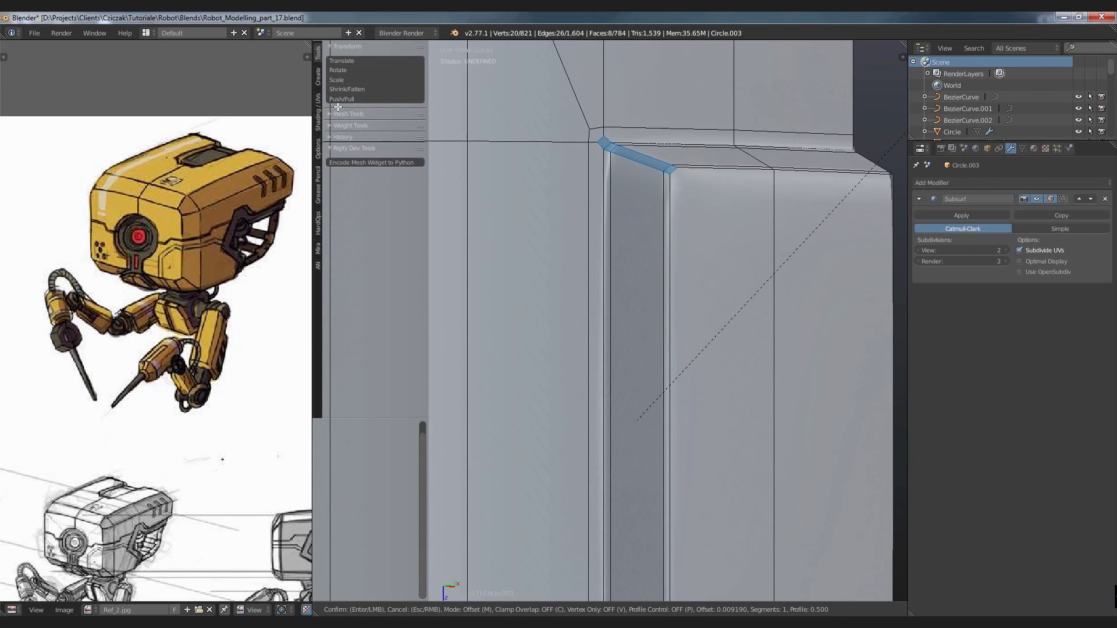
{"action": "left_click", "coordinate": [756, 250]}
{"action": "scroll", "coordinate": [613, 149], "scroll_direction": "up", "scroll_amount": 3}
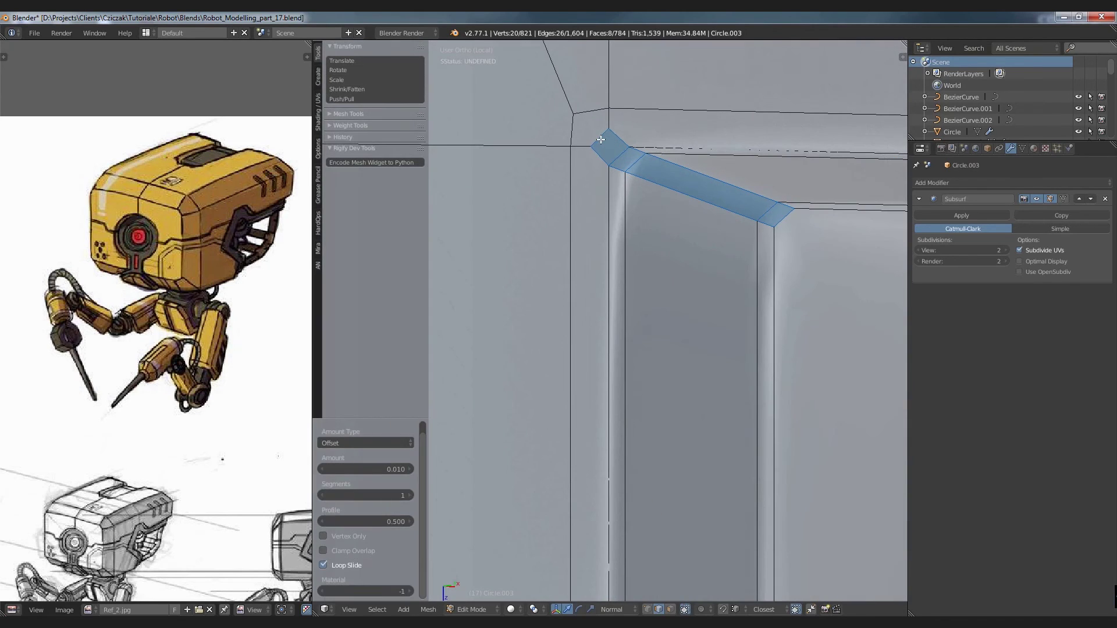
{"action": "key", "text": "a"}
Step: Add two centred loop cuts along the bevel and at the lower corner
{"action": "key", "text": "ctrl+r"}
{"action": "left_click", "coordinate": [601, 132]}
{"action": "right_click", "coordinate": [601, 132]}
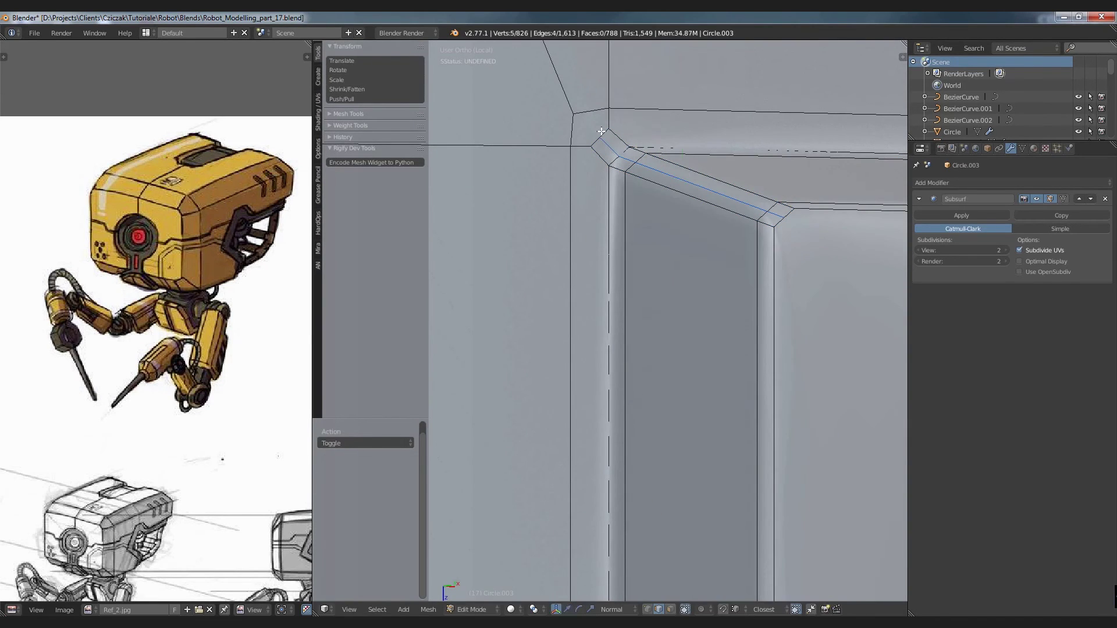
{"action": "mouse_move", "coordinate": [601, 131]}
{"action": "middle_mouse_down"}
{"action": "mouse_move", "coordinate": [665, 385]}
{"action": "mouse_move", "coordinate": [656, 282]}
{"action": "middle_mouse_up"}
{"action": "key", "text": "ctrl+r"}
{"action": "left_click", "coordinate": [656, 283]}
{"action": "right_click", "coordinate": [656, 282]}
{"action": "key", "text": "a"}
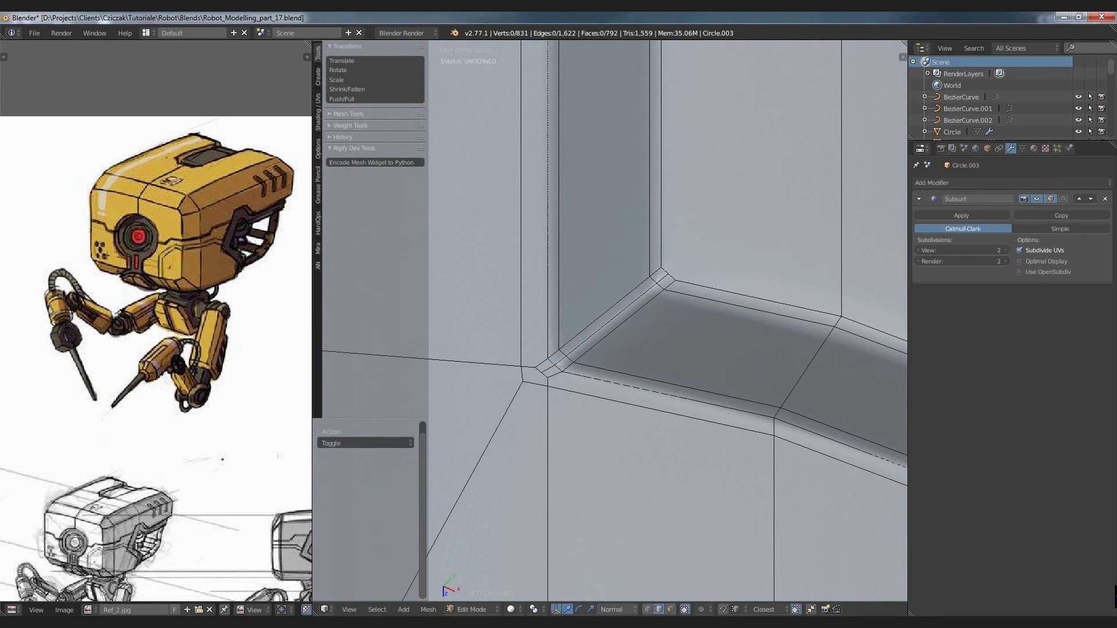
Step: Join the two corner vertices with a new edge and check it in Object Mode
{"action": "right_click", "coordinate": [541, 374]}
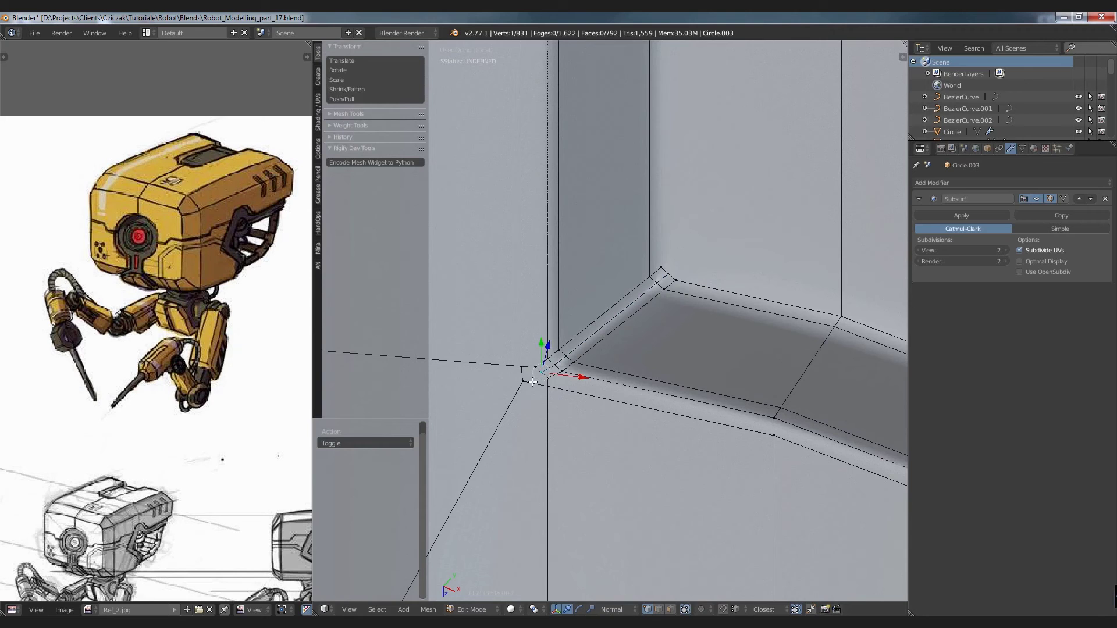
{"action": "key", "text": "j"}
{"action": "key", "text": "a"}
{"action": "middle_click_drag", "start_coordinate": [550, 393], "coordinate": [526, 243]}
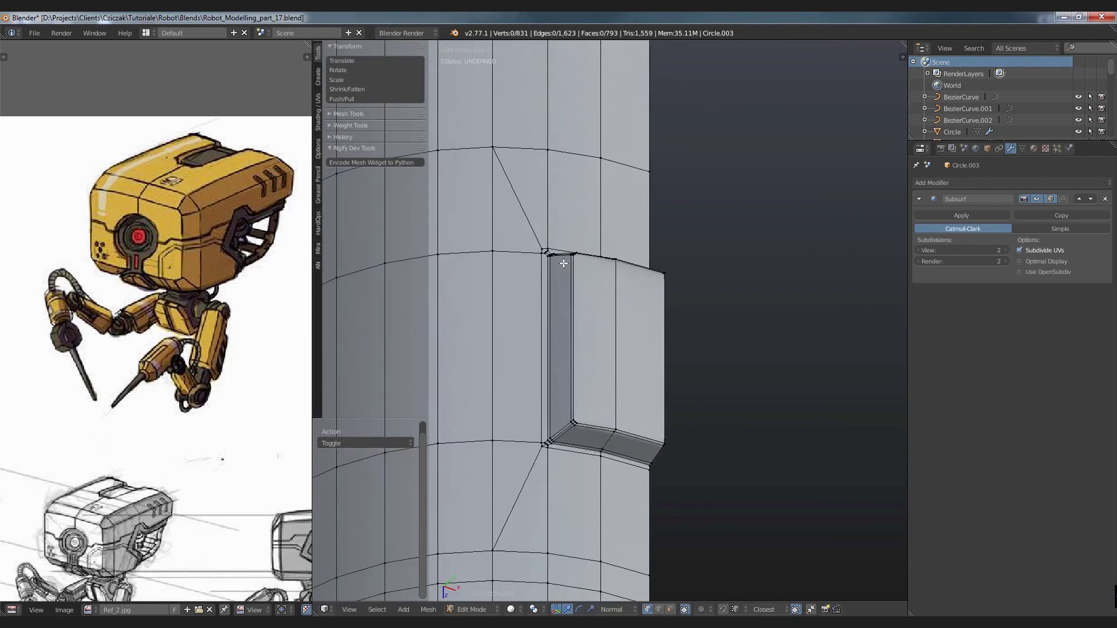
{"action": "right_click", "coordinate": [529, 235]}
{"action": "right_click", "coordinate": [504, 213], "text": "shift"}
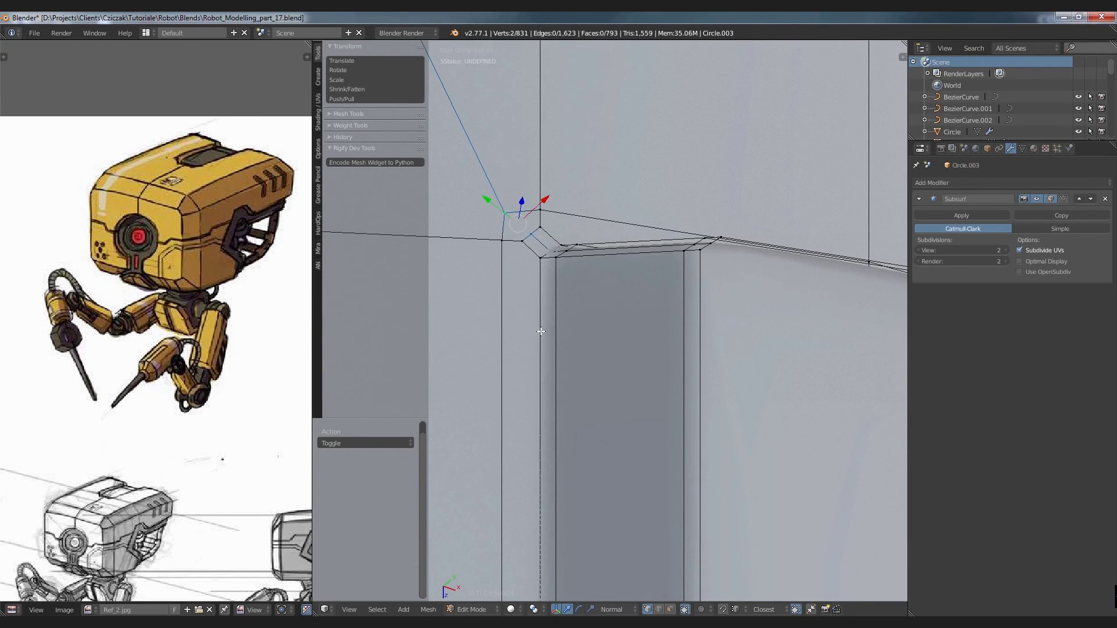
{"action": "scroll", "coordinate": [540, 331], "scroll_direction": "down", "scroll_amount": 3}
{"action": "key", "text": "Tab"}
{"action": "scroll", "coordinate": [539, 325], "scroll_direction": "down", "scroll_amount": 3}
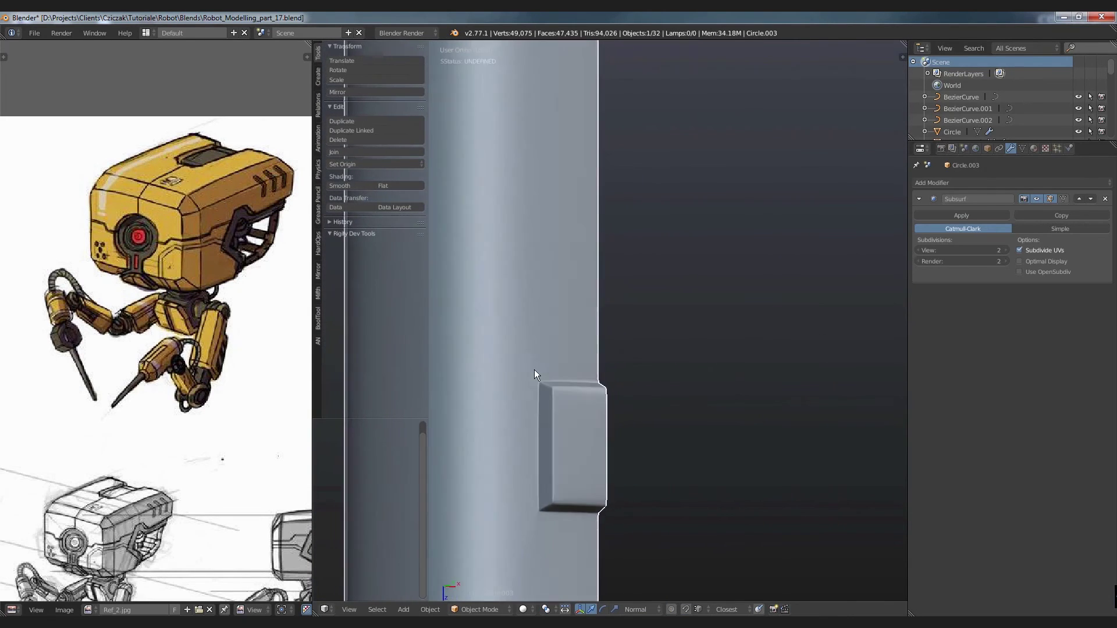
Step: Vertex-slide the panel's corner vertex twice along its edge
{"action": "middle_click_drag", "start_coordinate": [547, 476], "coordinate": [564, 349], "text": "shift"}
{"action": "scroll", "coordinate": [564, 347], "scroll_direction": "up", "scroll_amount": 5}
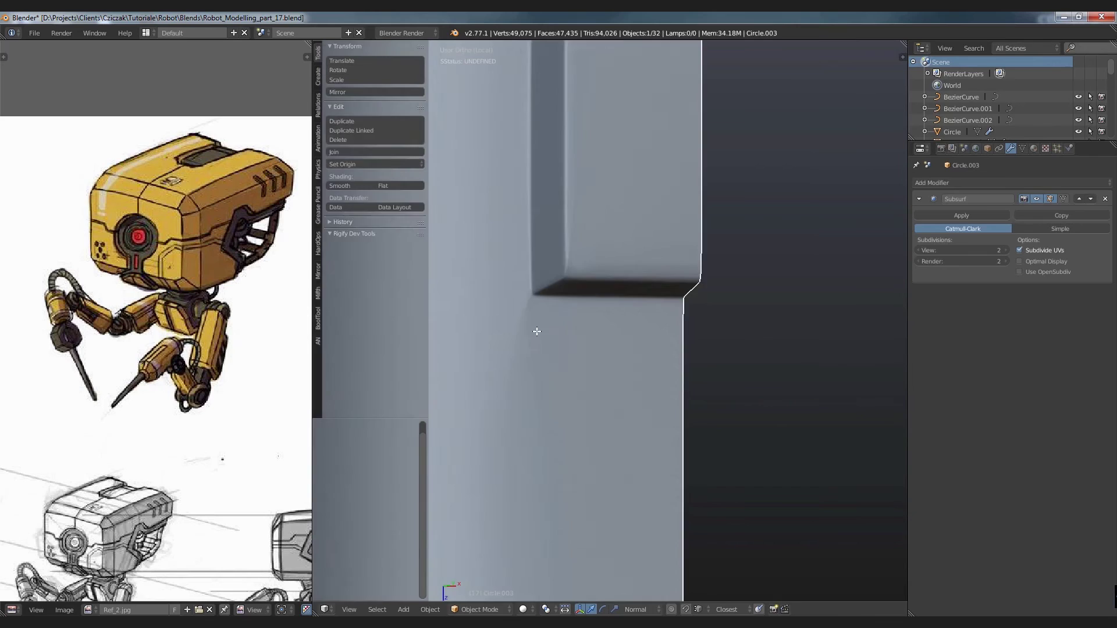
{"action": "key", "text": "Tab"}
{"action": "right_click", "coordinate": [524, 299]}
{"action": "scroll", "coordinate": [523, 303], "scroll_direction": "up", "scroll_amount": 2}
{"action": "key", "text": "shift+v"}
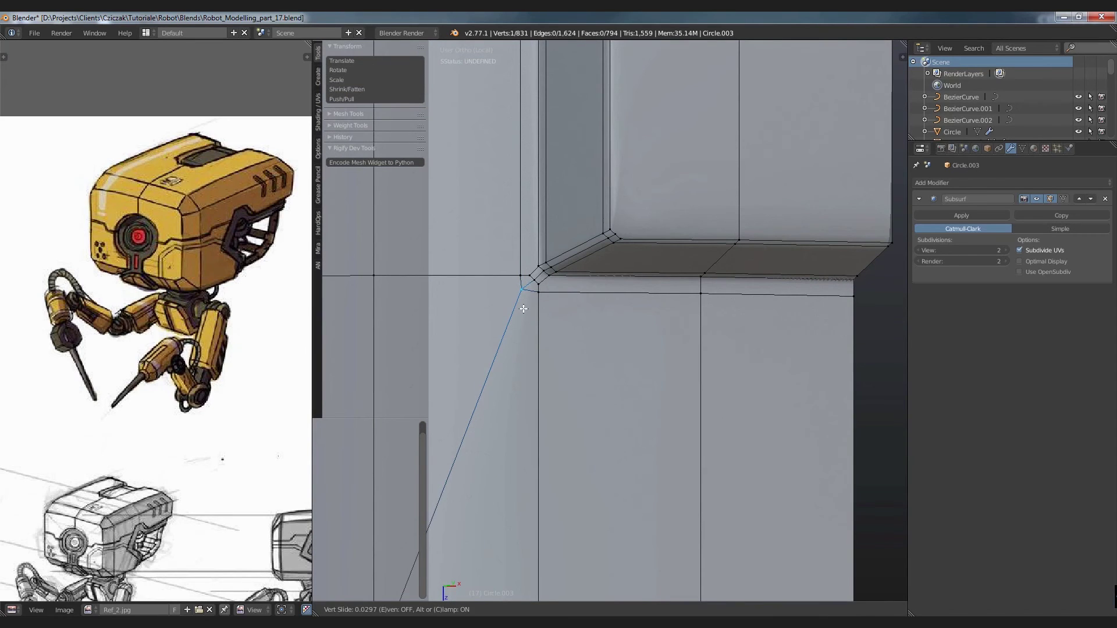
{"action": "left_click", "coordinate": [528, 299]}
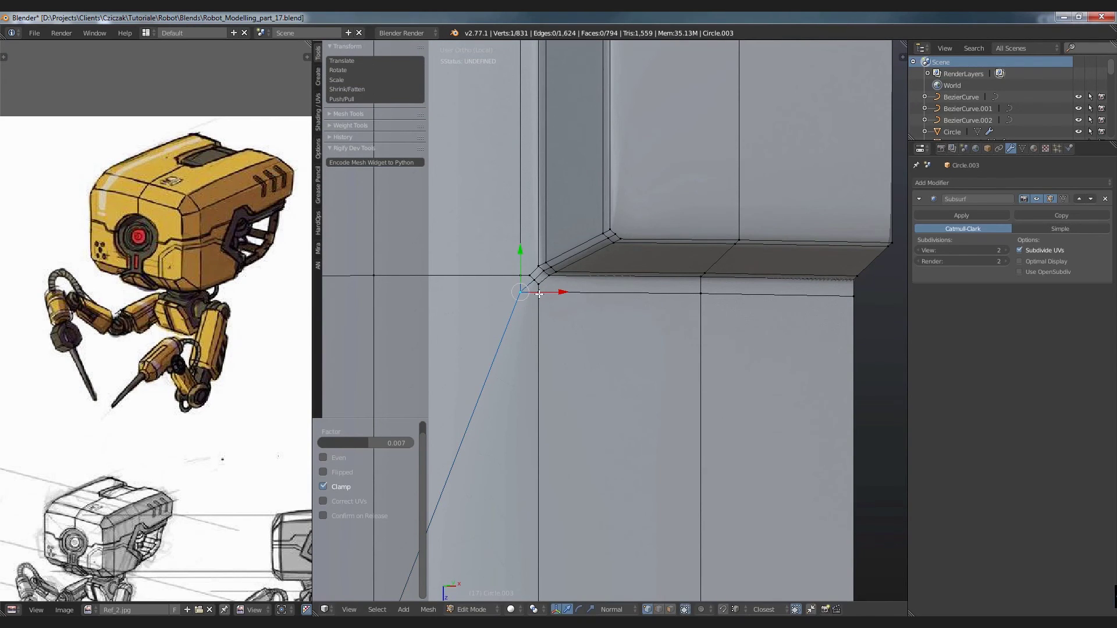
{"action": "key", "text": "shift+v"}
{"action": "left_click", "coordinate": [540, 294]}
{"action": "key", "text": "a"}
Step: Preview the smoothed leg in Object Mode, then return to Edit Mode
{"action": "scroll", "coordinate": [527, 323], "scroll_direction": "down", "scroll_amount": 4}
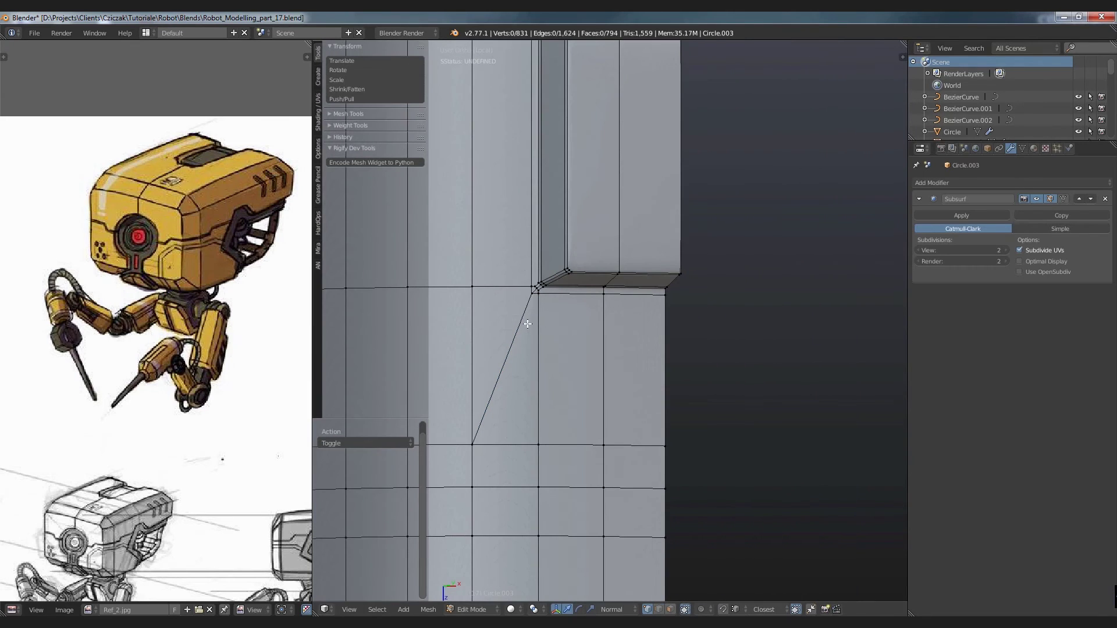
{"action": "scroll", "coordinate": [527, 324], "scroll_direction": "down", "scroll_amount": 2}
{"action": "scroll", "coordinate": [564, 280], "scroll_direction": "down", "scroll_amount": 1}
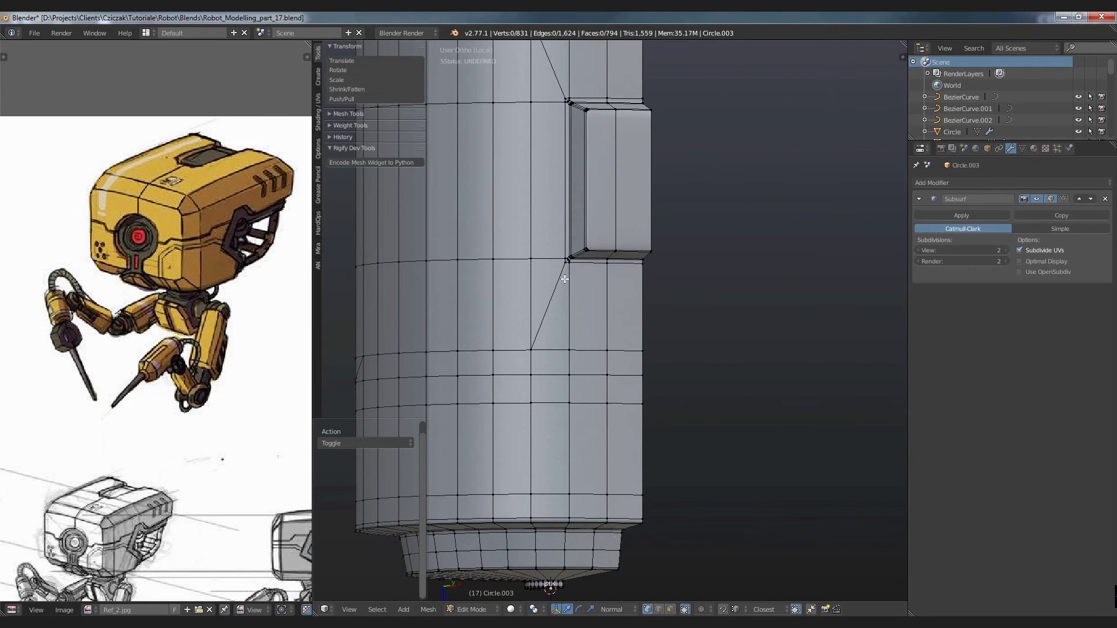
{"action": "key", "text": "Tab"}
{"action": "scroll", "coordinate": [583, 288], "scroll_direction": "down", "scroll_amount": 3}
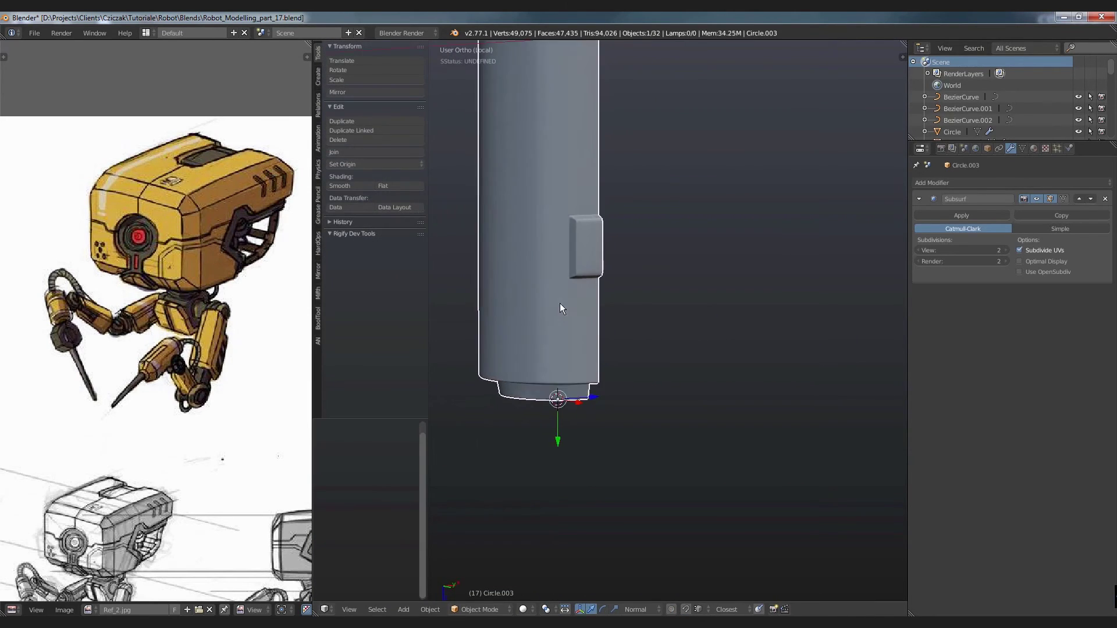
{"action": "key", "text": "Tab"}
{"action": "scroll", "coordinate": [599, 215], "scroll_direction": "up", "scroll_amount": 4}
{"action": "scroll", "coordinate": [589, 223], "scroll_direction": "up", "scroll_amount": 2}
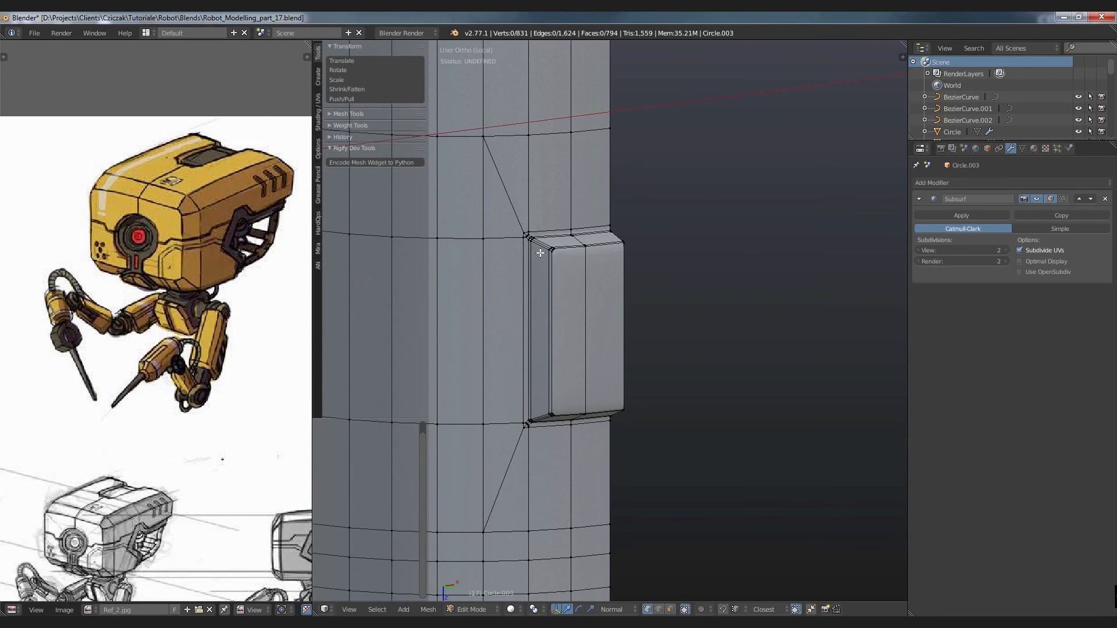
{"action": "scroll", "coordinate": [540, 253], "scroll_direction": "up", "scroll_amount": 2}
{"action": "scroll", "coordinate": [567, 250], "scroll_direction": "up", "scroll_amount": 1}
{"action": "scroll", "coordinate": [572, 221], "scroll_direction": "up", "scroll_amount": 1}
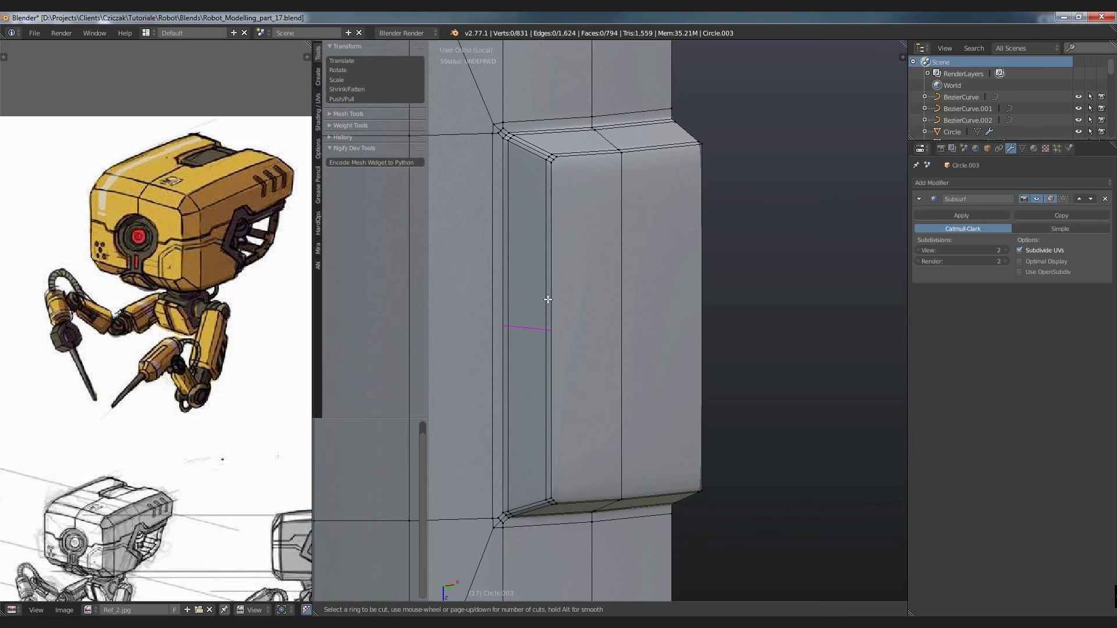
{"action": "scroll", "coordinate": [548, 299], "scroll_direction": "down", "scroll_amount": 3}
{"action": "scroll", "coordinate": [618, 246], "scroll_direction": "down", "scroll_amount": 2}
{"action": "scroll", "coordinate": [618, 246], "scroll_direction": "down", "scroll_amount": 3}
{"action": "scroll", "coordinate": [688, 236], "scroll_direction": "down", "scroll_amount": 1}
{"action": "scroll", "coordinate": [618, 242], "scroll_direction": "up", "scroll_amount": 1}
{"action": "scroll", "coordinate": [624, 243], "scroll_direction": "up", "scroll_amount": 4}
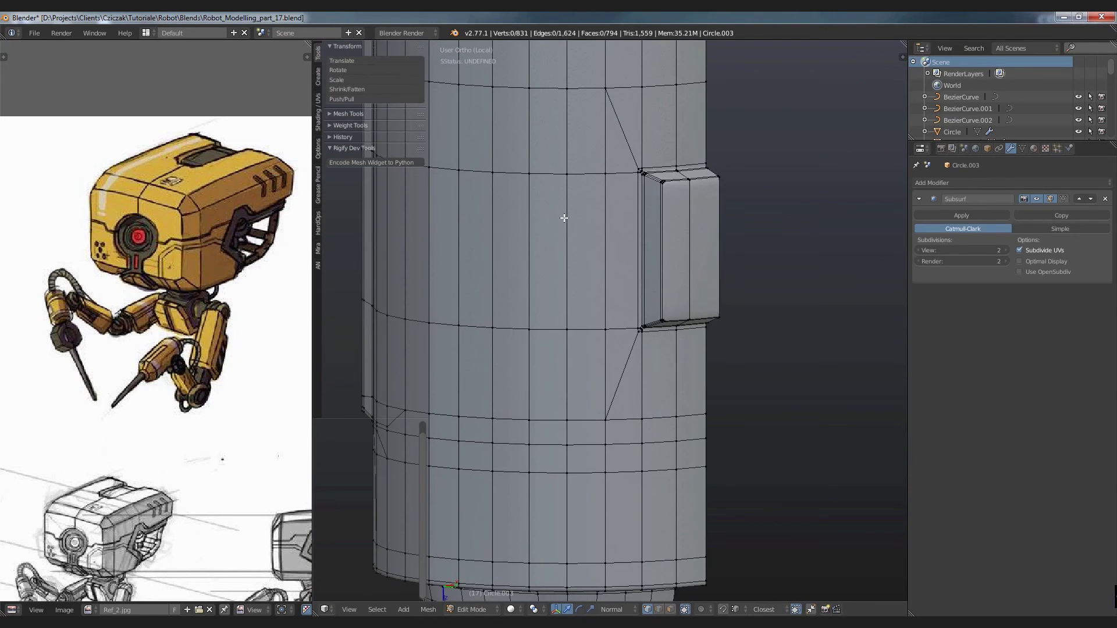
Step: Knife-cut a new edge across the panel and select the horizontal edge loop
{"action": "key", "text": "k"}
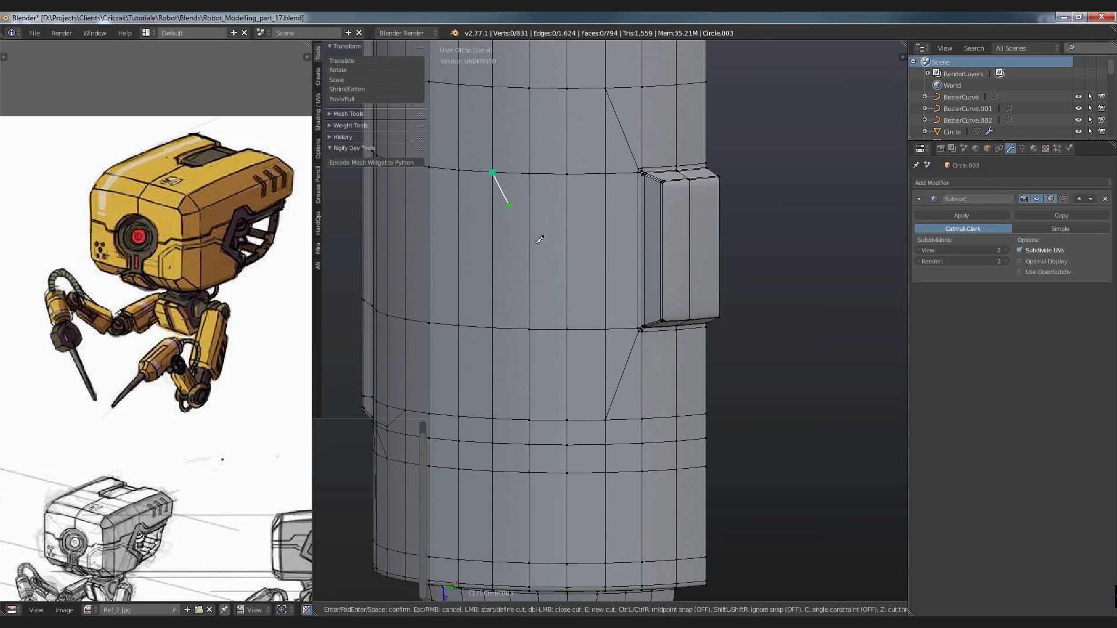
{"action": "left_click", "coordinate": [529, 252], "text": "ctrl"}
{"action": "left_click", "coordinate": [567, 252], "text": "ctrl"}
{"action": "left_click", "coordinate": [747, 238]}
{"action": "key", "text": "Return"}
{"action": "key", "text": "a"}
{"action": "scroll", "coordinate": [680, 262], "scroll_direction": "up", "scroll_amount": 2}
{"action": "scroll", "coordinate": [681, 263], "scroll_direction": "up", "scroll_amount": 1}
{"action": "right_click", "coordinate": [738, 253], "text": "alt"}
Step: Switch to face select and pick the four faces of the side panel
{"action": "key", "text": "Tab"}
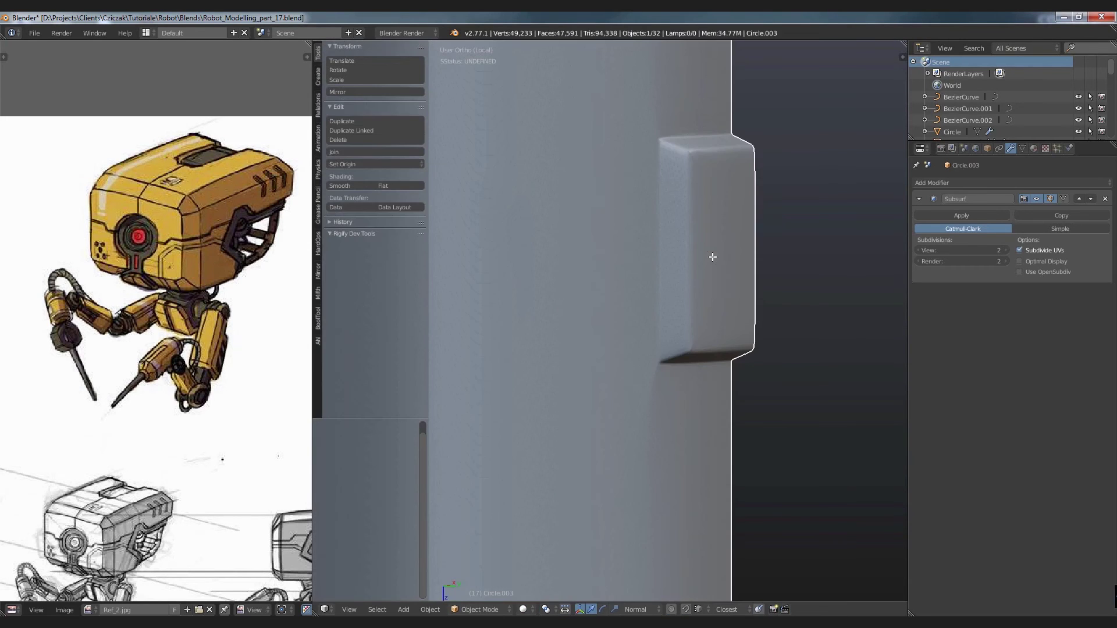
{"action": "key", "text": "Tab"}
{"action": "mouse_move", "coordinate": [696, 316]}
{"action": "middle_mouse_down"}
{"action": "mouse_move", "coordinate": [651, 110]}
{"action": "mouse_move", "coordinate": [638, 194]}
{"action": "middle_mouse_up"}
{"action": "right_click", "coordinate": [638, 195]}
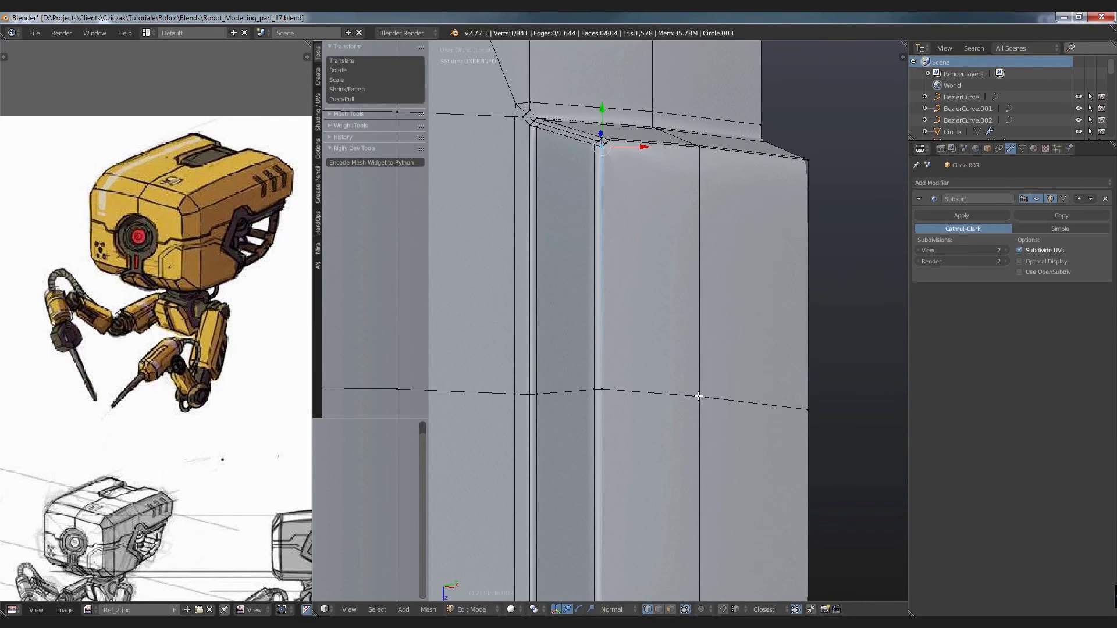
{"action": "scroll", "coordinate": [679, 256], "scroll_direction": "down", "scroll_amount": 2}
{"action": "left_click", "coordinate": [670, 609]}
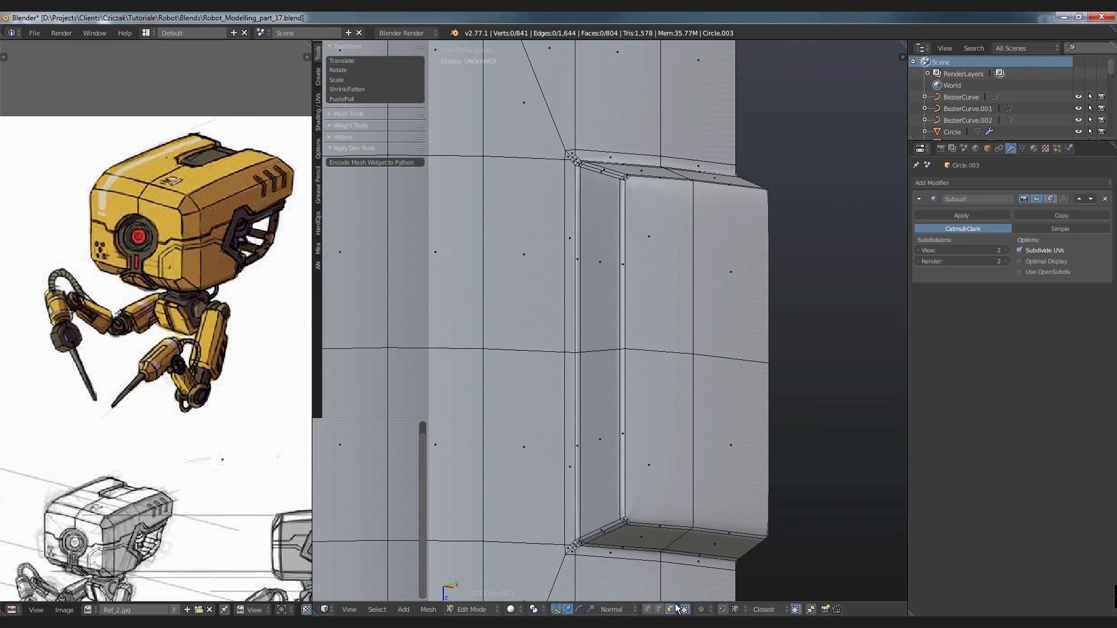
{"action": "right_click", "coordinate": [669, 246]}
{"action": "right_click", "coordinate": [729, 288], "text": "shift"}
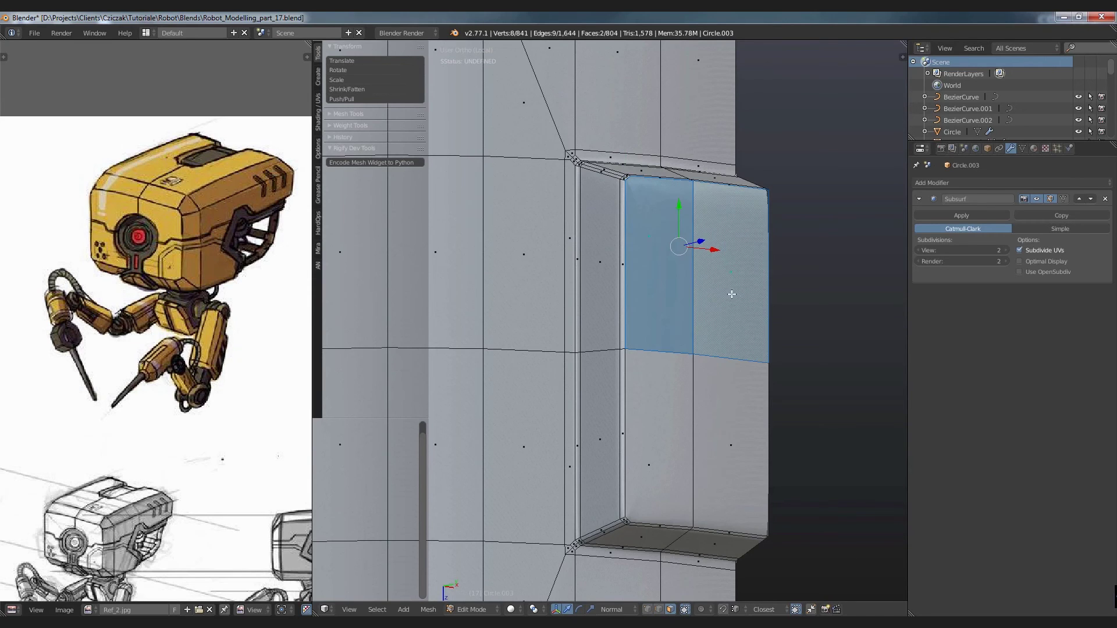
{"action": "right_click", "coordinate": [714, 433], "text": "shift"}
{"action": "right_click", "coordinate": [666, 451], "text": "shift"}
Step: Inset the four selected panel faces
{"action": "key", "text": "i"}
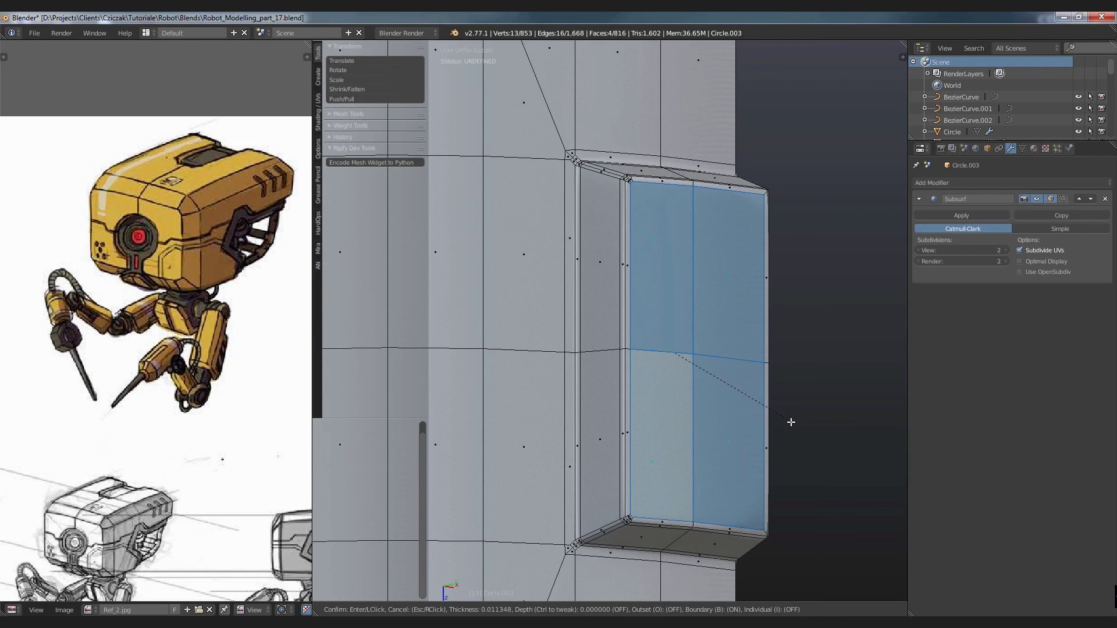
{"action": "left_click", "coordinate": [850, 445]}
{"action": "scroll", "coordinate": [713, 234], "scroll_direction": "up", "scroll_amount": 1}
{"action": "scroll", "coordinate": [713, 234], "scroll_direction": "up", "scroll_amount": 1}
{"action": "scroll", "coordinate": [649, 219], "scroll_direction": "down", "scroll_amount": 1}
{"action": "scroll", "coordinate": [665, 263], "scroll_direction": "down", "scroll_amount": 1}
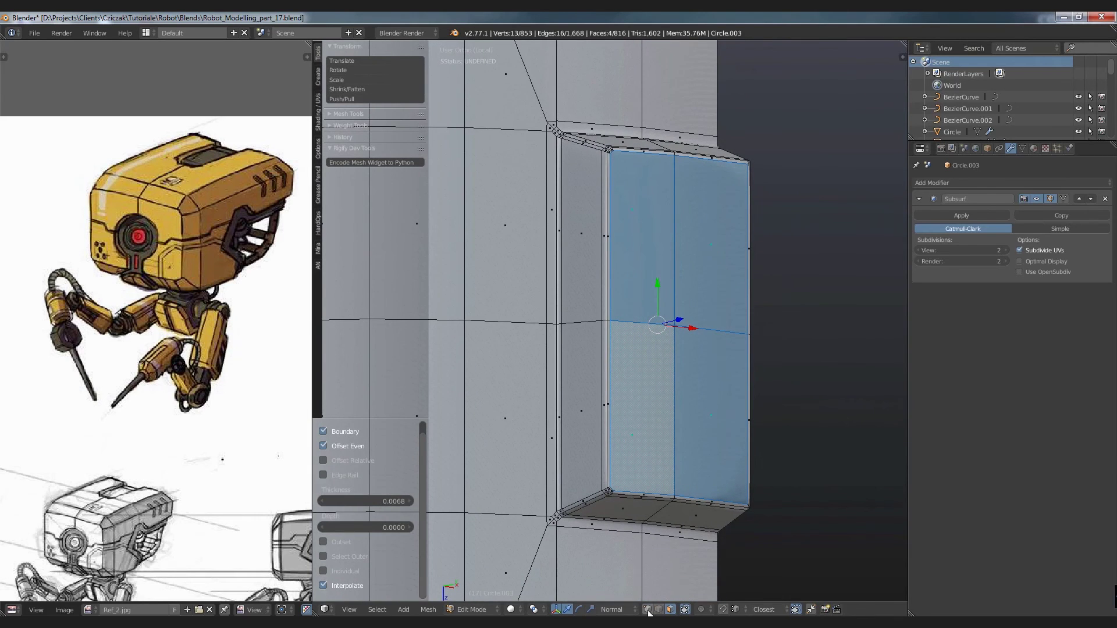
Step: Join the panel's top-left corner vertex to the mid-edge vertex with a new edge
{"action": "key", "text": "a"}
{"action": "left_click", "coordinate": [612, 151]}
{"action": "left_click", "coordinate": [676, 324], "text": "shift"}
{"action": "key", "text": "j"}
{"action": "left_click", "coordinate": [675, 325]}
{"action": "left_click", "coordinate": [616, 485], "text": "shift"}
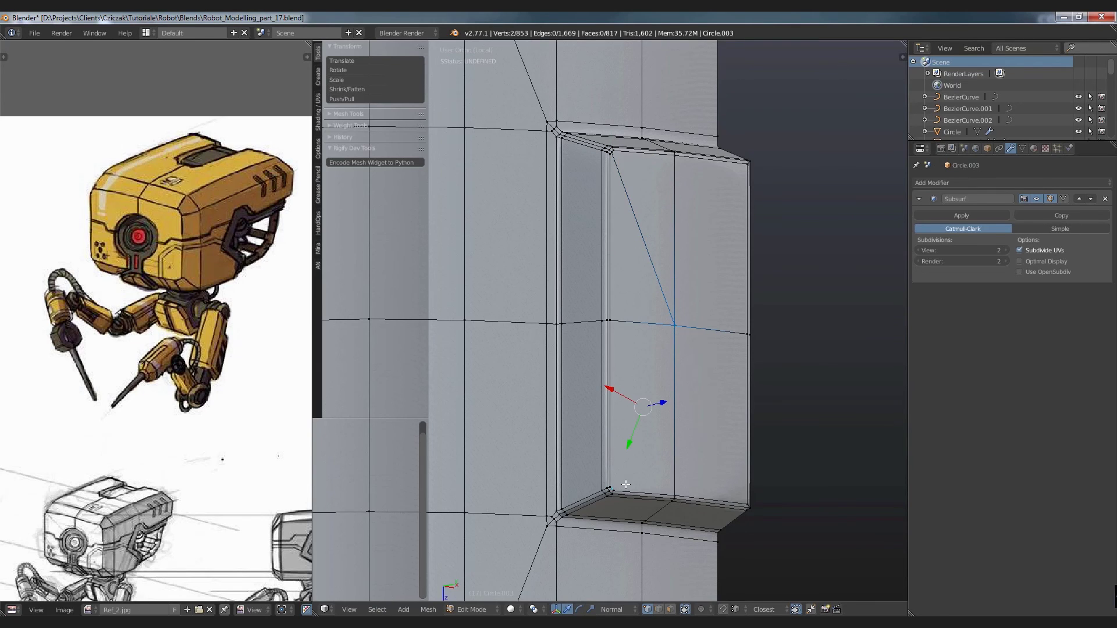
Step: Preview the smoothed panel in Object Mode, then return to Edit Mode with nothing selected
{"action": "key", "text": "Tab"}
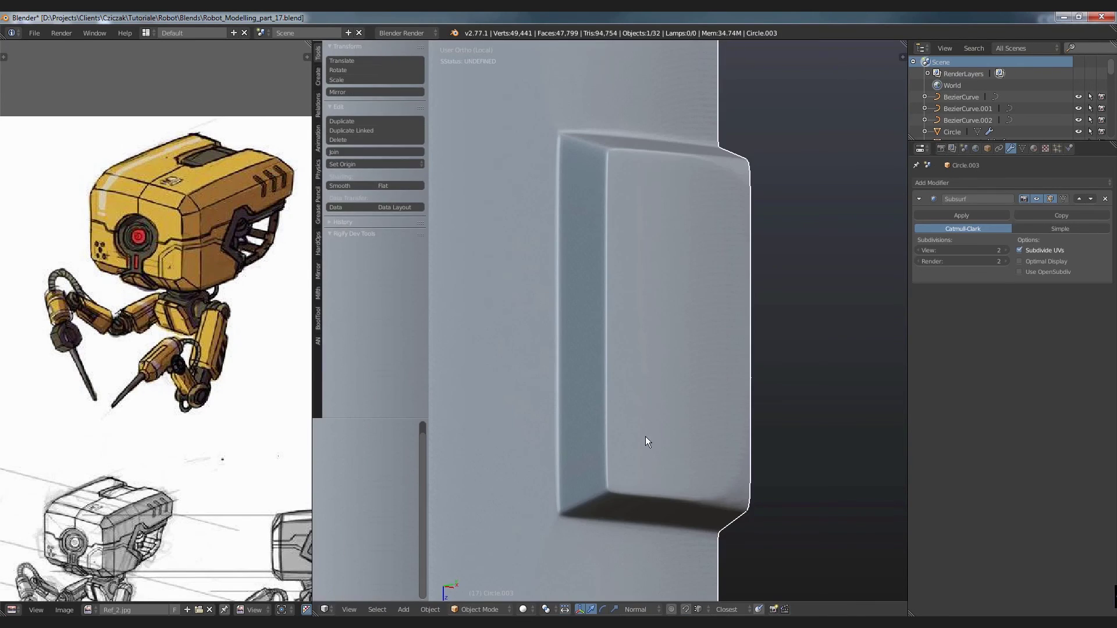
{"action": "scroll", "coordinate": [644, 424], "scroll_direction": "down", "scroll_amount": 3}
{"action": "middle_click_drag", "start_coordinate": [644, 276], "coordinate": [616, 279]}
{"action": "key", "text": "Tab"}
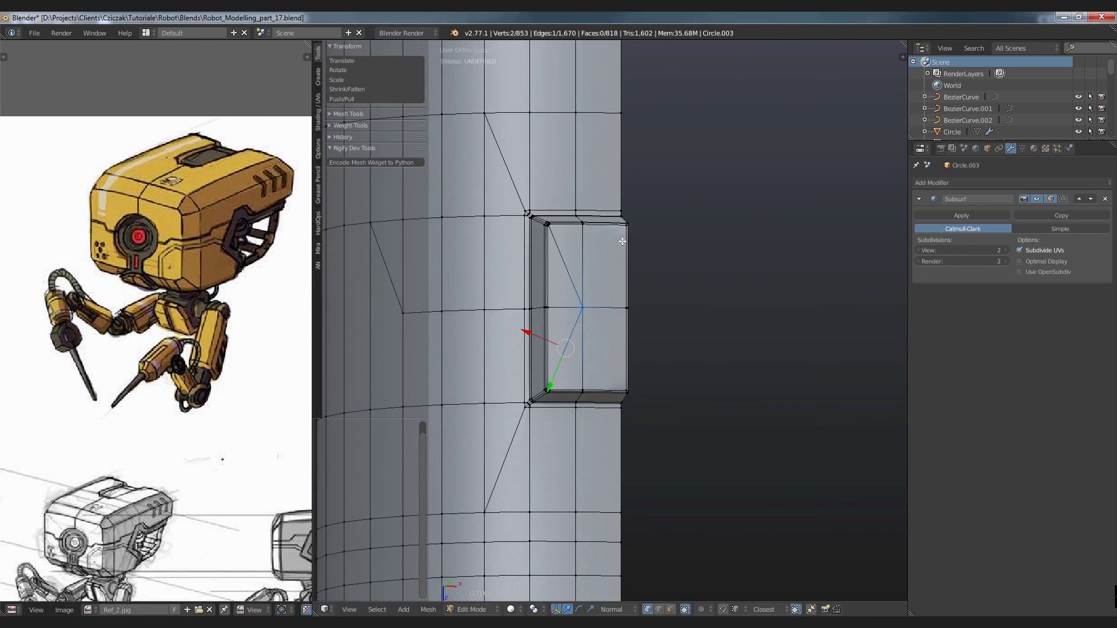
{"action": "scroll", "coordinate": [622, 241], "scroll_direction": "up", "scroll_amount": 2}
{"action": "scroll", "coordinate": [622, 241], "scroll_direction": "up", "scroll_amount": 2}
{"action": "key", "text": "a"}
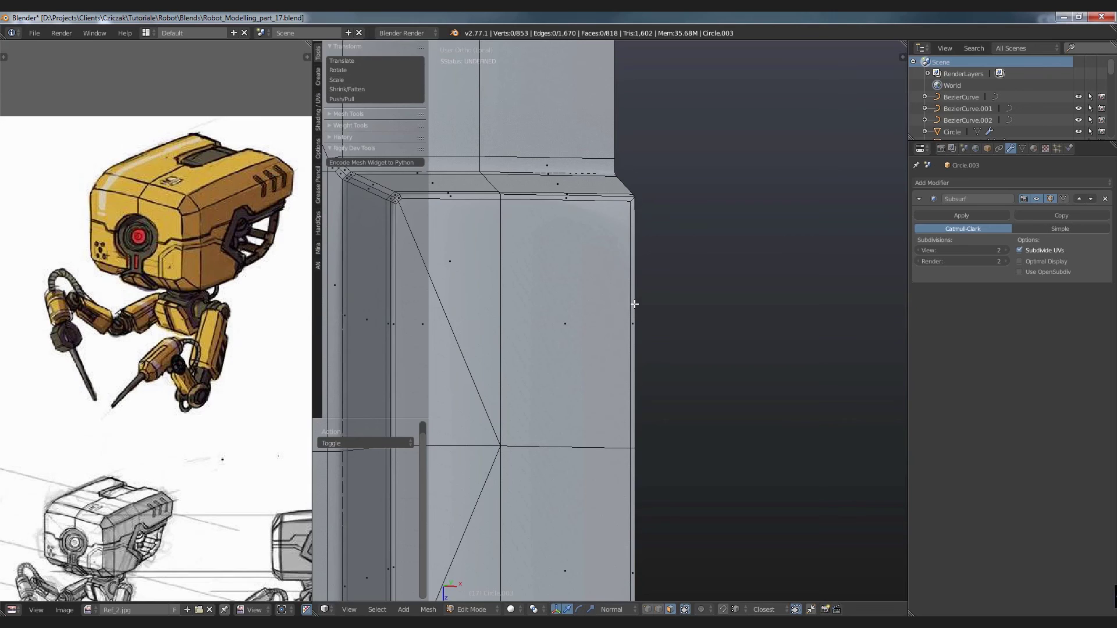
Step: Delete the two faces along the body's outer side edge and preview the smoothed leg
{"action": "right_click", "coordinate": [634, 324]}
{"action": "middle_click_drag", "start_coordinate": [633, 324], "coordinate": [633, 359]}
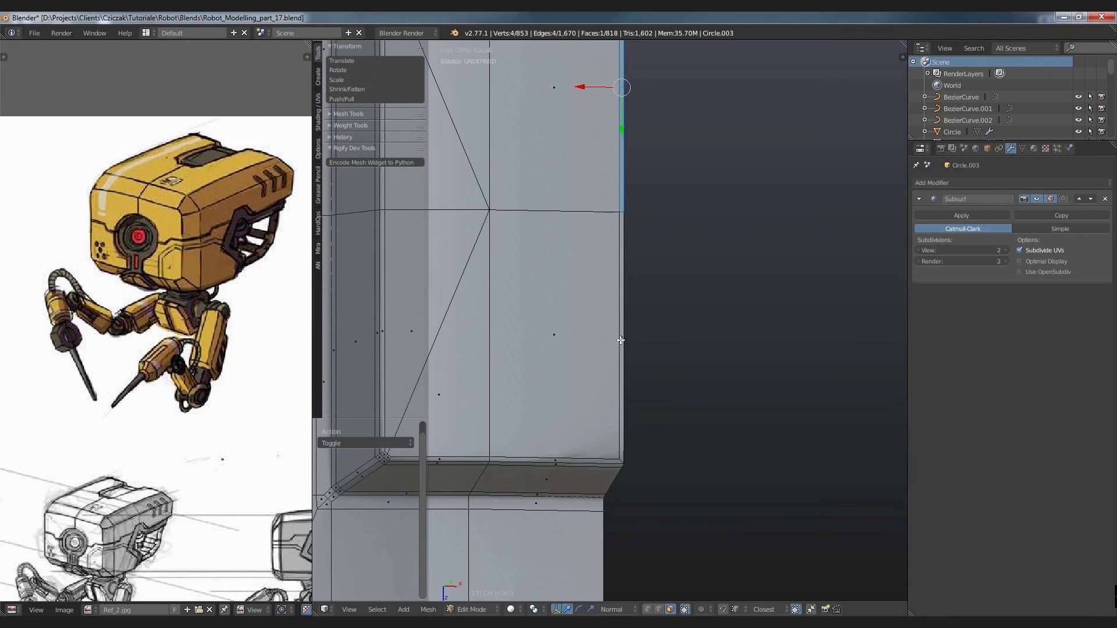
{"action": "right_click", "coordinate": [620, 340], "text": "shift"}
{"action": "key", "text": "x"}
{"action": "left_click", "coordinate": [655, 359]}
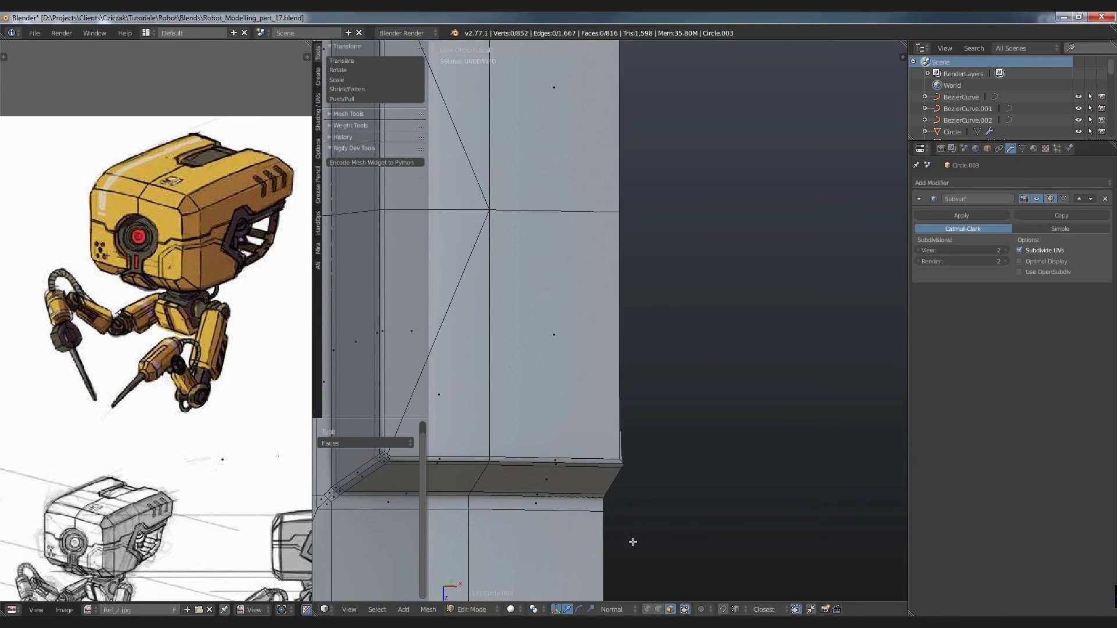
{"action": "right_click", "coordinate": [621, 329]}
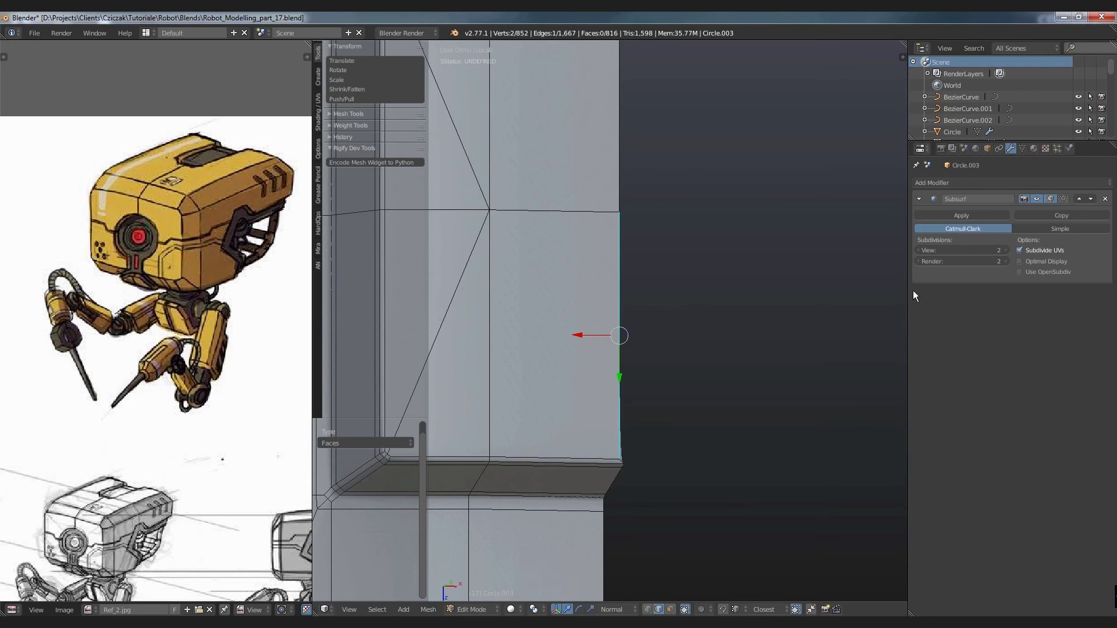
{"action": "scroll", "coordinate": [719, 191], "scroll_direction": "down", "scroll_amount": 4}
{"action": "key", "text": "Tab"}
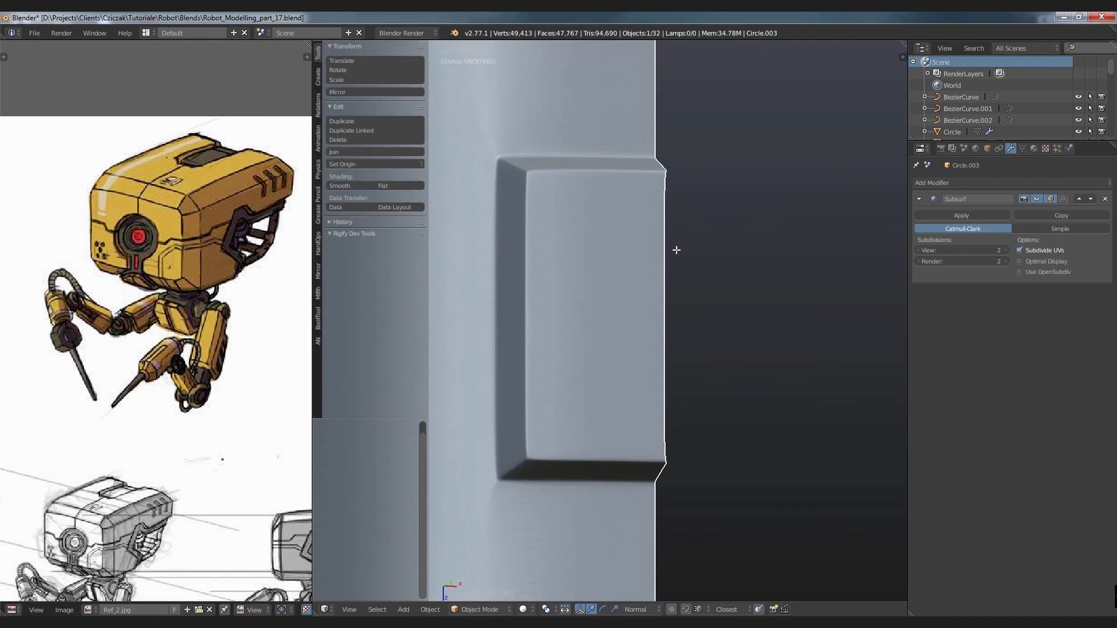
Step: Add a Mirror modifier to the leg, mirroring on Z instead of X
{"action": "left_click", "coordinate": [940, 184]}
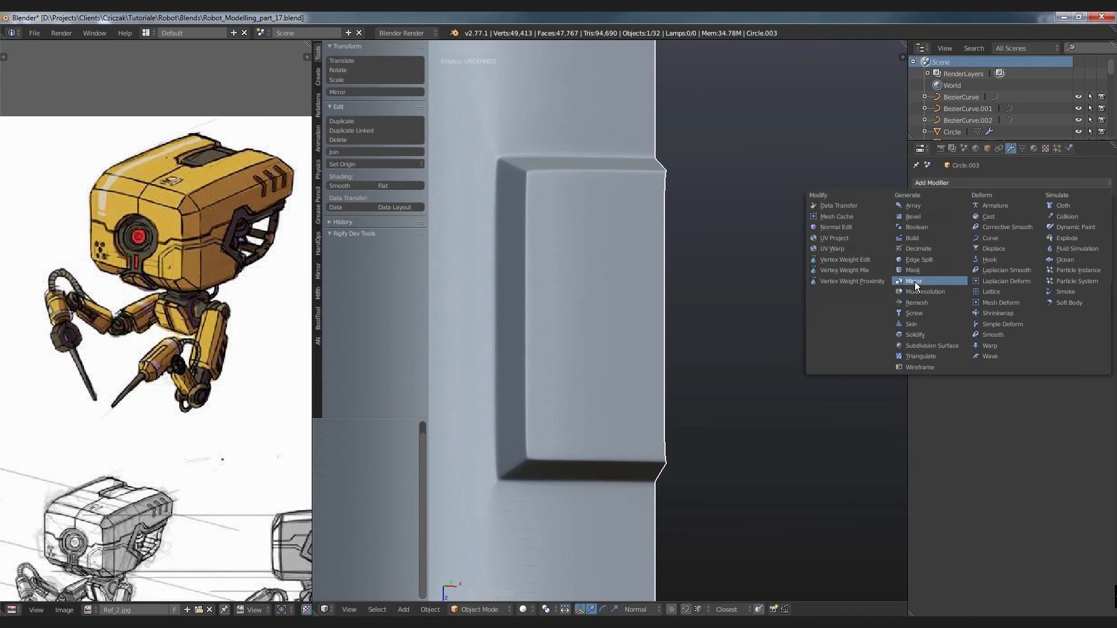
{"action": "left_click", "coordinate": [918, 280]}
{"action": "left_click", "coordinate": [919, 335]}
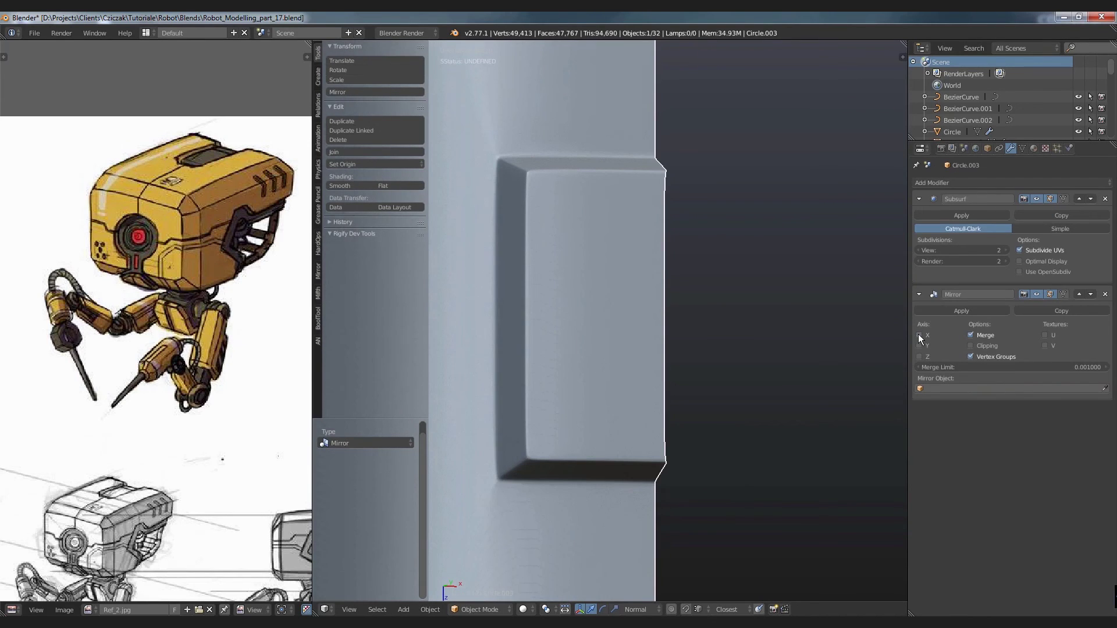
{"action": "left_click", "coordinate": [919, 357]}
Step: Move the selected edge along the X axis in Edit Mode
{"action": "key", "text": "Tab"}
{"action": "key", "text": "KP_Decimal"}
{"action": "key", "text": "g"}
{"action": "key", "text": "x"}
{"action": "key", "text": "x"}
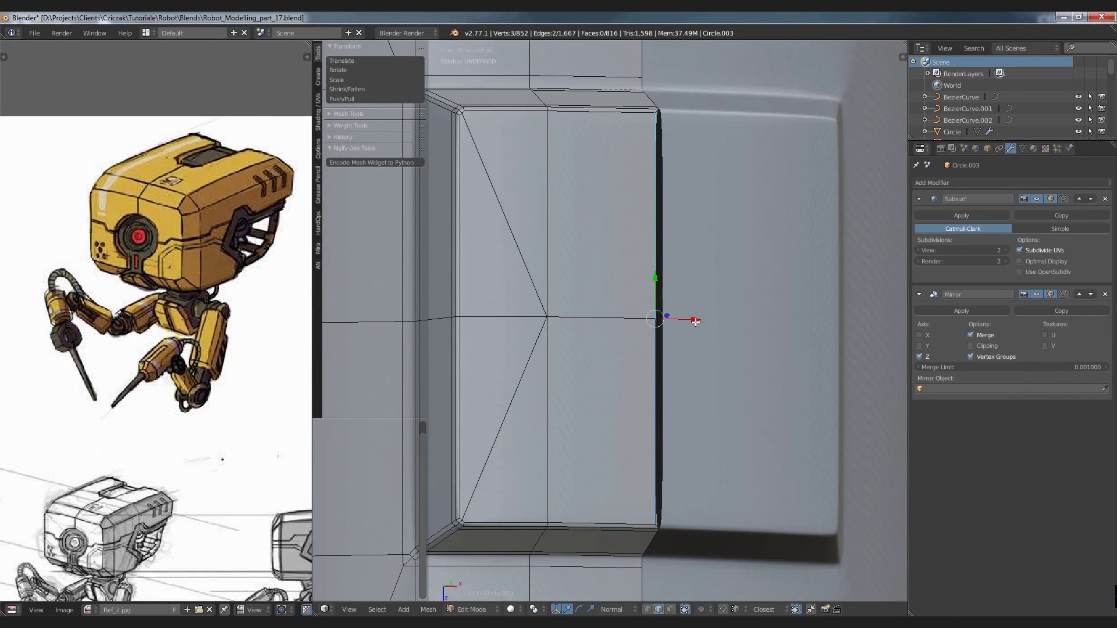
{"action": "left_click", "coordinate": [705, 320]}
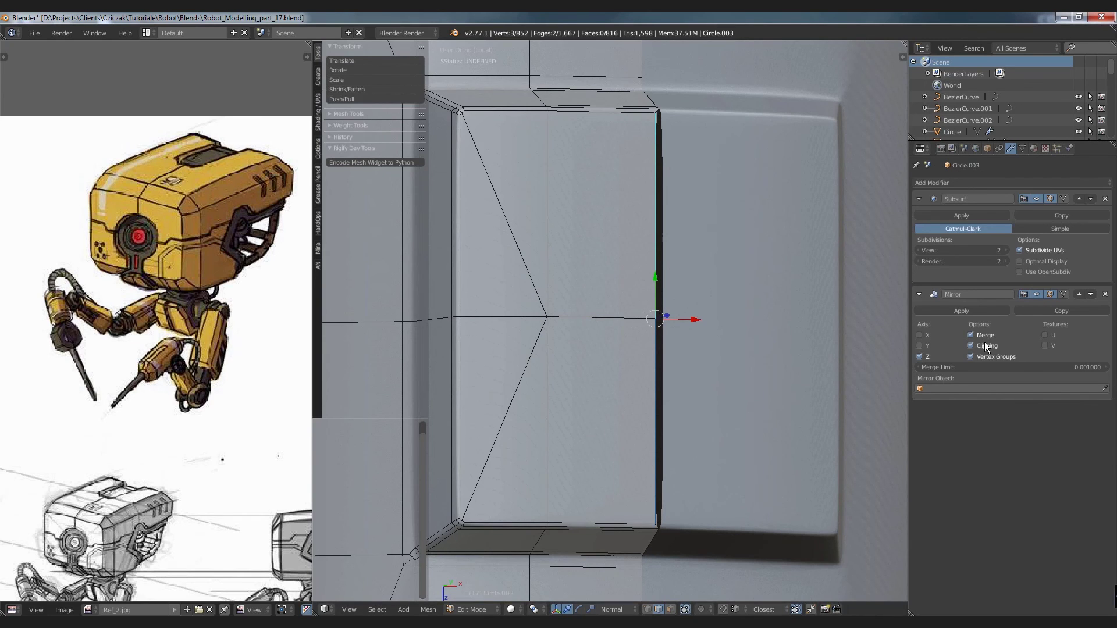
Step: Preview the mirrored smoothed leg in Object Mode from several angles
{"action": "key", "text": "Tab"}
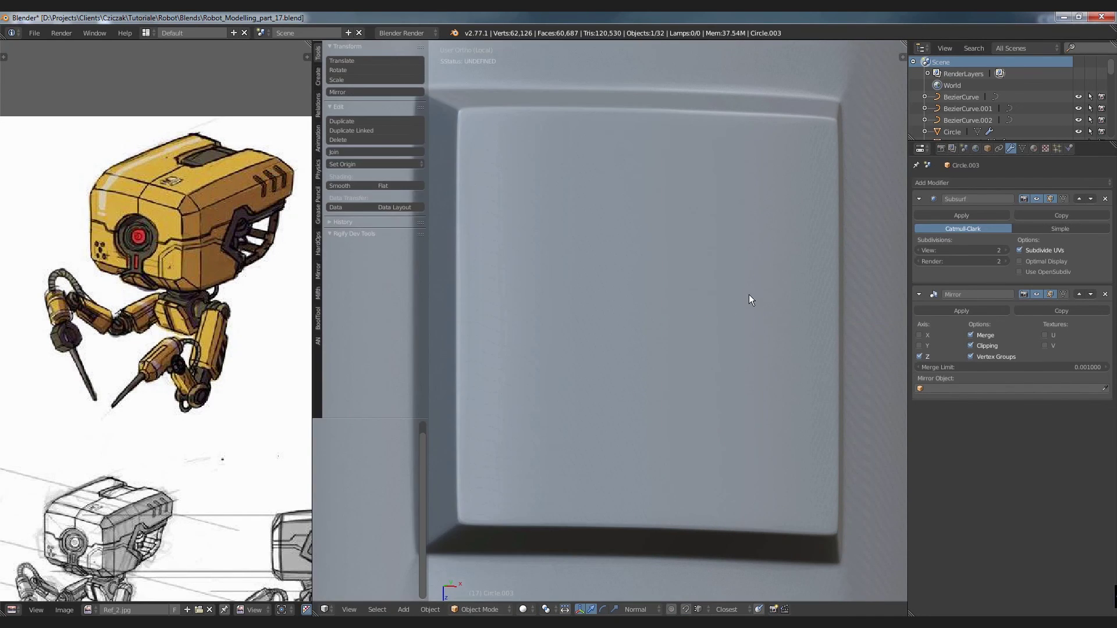
{"action": "scroll", "coordinate": [750, 297], "scroll_direction": "down", "scroll_amount": 8}
{"action": "middle_click_drag", "start_coordinate": [752, 299], "coordinate": [612, 301]}
{"action": "scroll", "coordinate": [619, 310], "scroll_direction": "down", "scroll_amount": 3}
{"action": "key", "text": "a"}
{"action": "mouse_move", "coordinate": [704, 287]}
{"action": "middle_mouse_down"}
{"action": "mouse_move", "coordinate": [622, 270]}
{"action": "mouse_move", "coordinate": [637, 295]}
{"action": "mouse_move", "coordinate": [668, 214]}
{"action": "mouse_move", "coordinate": [702, 207]}
{"action": "middle_mouse_up"}
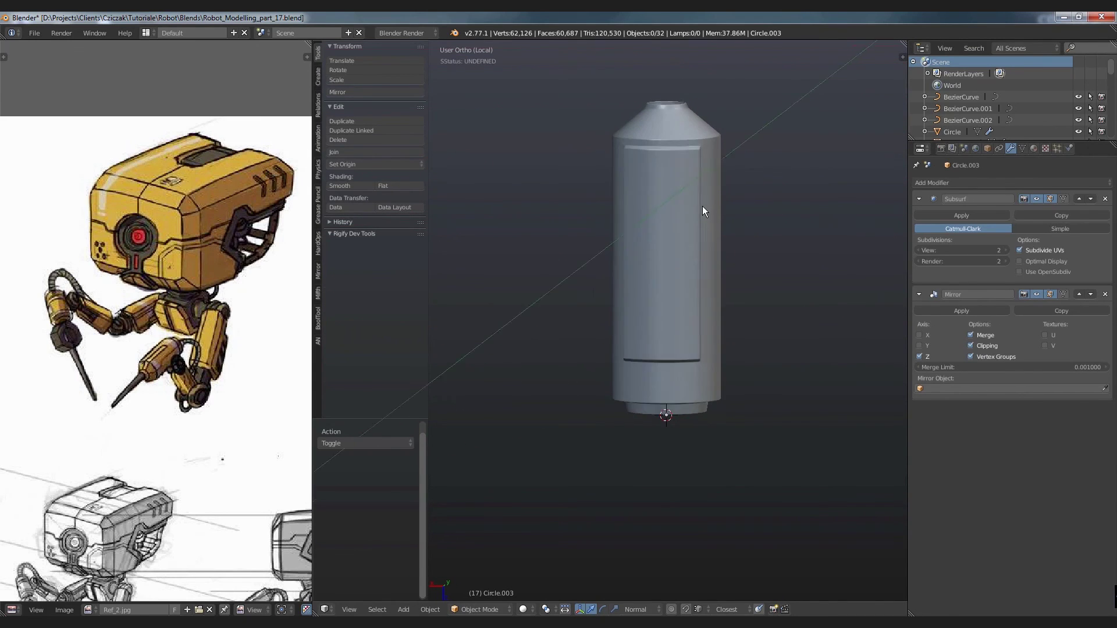
Step: Select the seam edge loop in Edit Mode and switch to top view
{"action": "key", "text": "Tab"}
{"action": "scroll", "coordinate": [675, 173], "scroll_direction": "up", "scroll_amount": 2}
{"action": "scroll", "coordinate": [675, 174], "scroll_direction": "up", "scroll_amount": 2}
{"action": "scroll", "coordinate": [675, 174], "scroll_direction": "down", "scroll_amount": 4}
{"action": "mouse_move", "coordinate": [676, 174]}
{"action": "middle_mouse_down"}
{"action": "mouse_move", "coordinate": [661, 202]}
{"action": "mouse_move", "coordinate": [684, 249]}
{"action": "mouse_move", "coordinate": [695, 325]}
{"action": "mouse_move", "coordinate": [683, 379]}
{"action": "middle_mouse_up"}
{"action": "scroll", "coordinate": [662, 203], "scroll_direction": "up", "scroll_amount": 3}
{"action": "right_click", "coordinate": [663, 226], "text": "alt"}
{"action": "key", "text": "KP_7"}
{"action": "scroll", "coordinate": [704, 419], "scroll_direction": "up", "scroll_amount": 5}
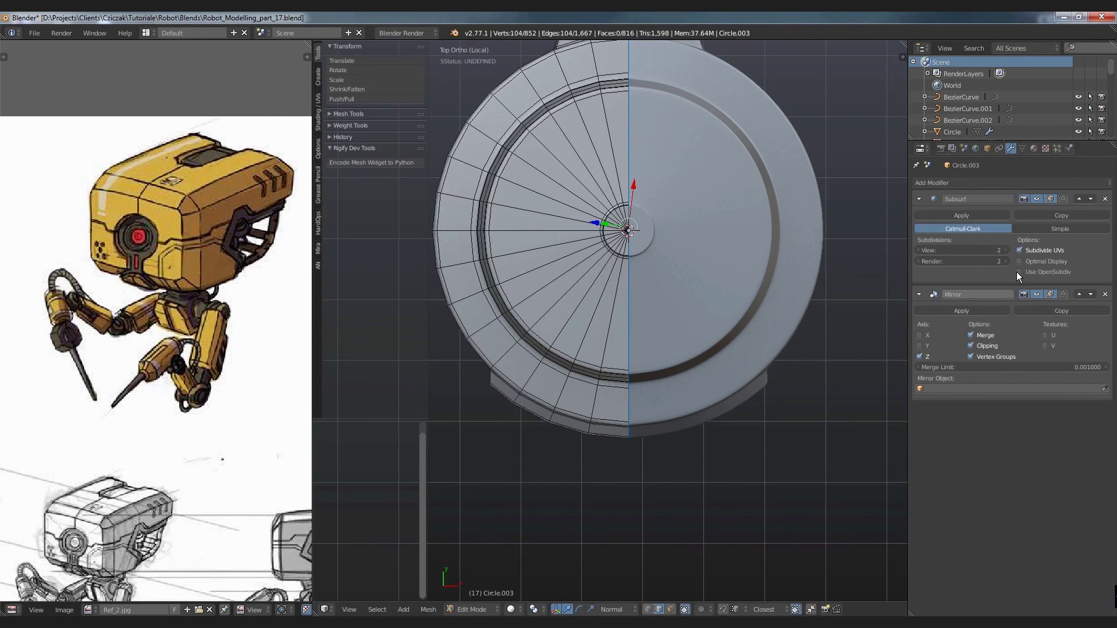
Step: Move Subsurf below Mirror in the stack and inspect the smoothed cylinder
{"action": "left_click", "coordinate": [1091, 199]}
{"action": "key", "text": "Tab"}
{"action": "scroll", "coordinate": [755, 229], "scroll_direction": "down", "scroll_amount": 3}
{"action": "mouse_move", "coordinate": [755, 229]}
{"action": "middle_mouse_down"}
{"action": "mouse_move", "coordinate": [675, 281]}
{"action": "mouse_move", "coordinate": [681, 344]}
{"action": "mouse_move", "coordinate": [659, 348]}
{"action": "mouse_move", "coordinate": [699, 341]}
{"action": "mouse_move", "coordinate": [686, 316]}
{"action": "mouse_move", "coordinate": [713, 348]}
{"action": "mouse_move", "coordinate": [765, 281]}
{"action": "mouse_move", "coordinate": [741, 292]}
{"action": "mouse_move", "coordinate": [739, 312]}
{"action": "mouse_move", "coordinate": [714, 312]}
{"action": "mouse_move", "coordinate": [710, 272]}
{"action": "middle_mouse_up"}
{"action": "scroll", "coordinate": [699, 341], "scroll_direction": "down", "scroll_amount": 4}
{"action": "key", "text": "a"}
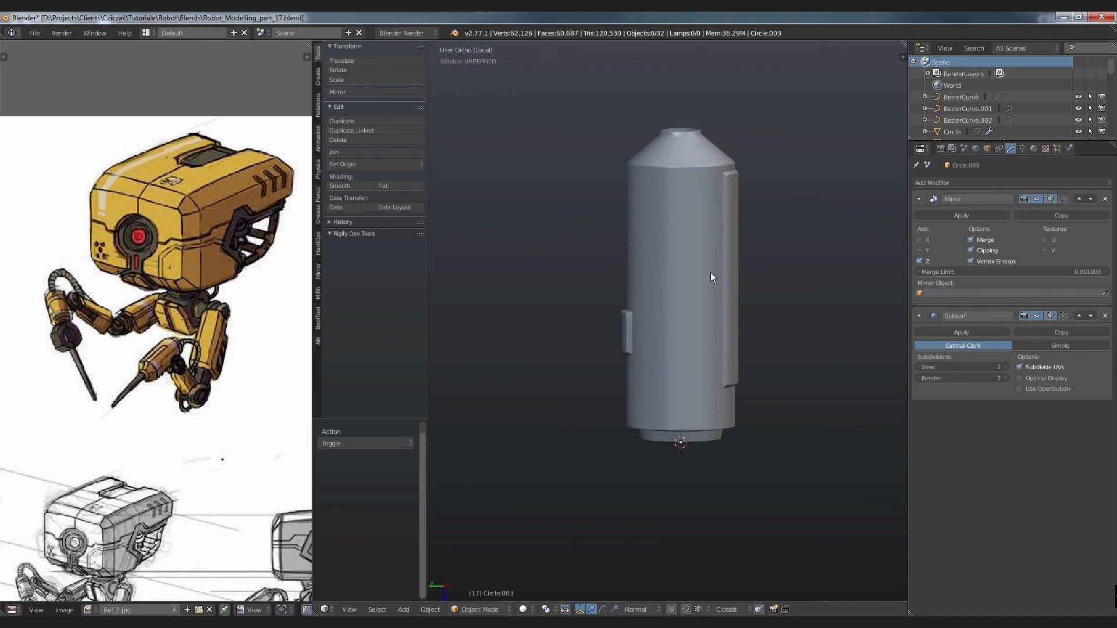
Step: Compare the cylinder's wireframe with its smoothed shape around the shoulder edge loops
{"action": "scroll", "coordinate": [710, 272], "scroll_direction": "up", "scroll_amount": 4}
{"action": "scroll", "coordinate": [717, 202], "scroll_direction": "up", "scroll_amount": 3}
{"action": "scroll", "coordinate": [686, 232], "scroll_direction": "down", "scroll_amount": 3}
{"action": "key", "text": "Tab"}
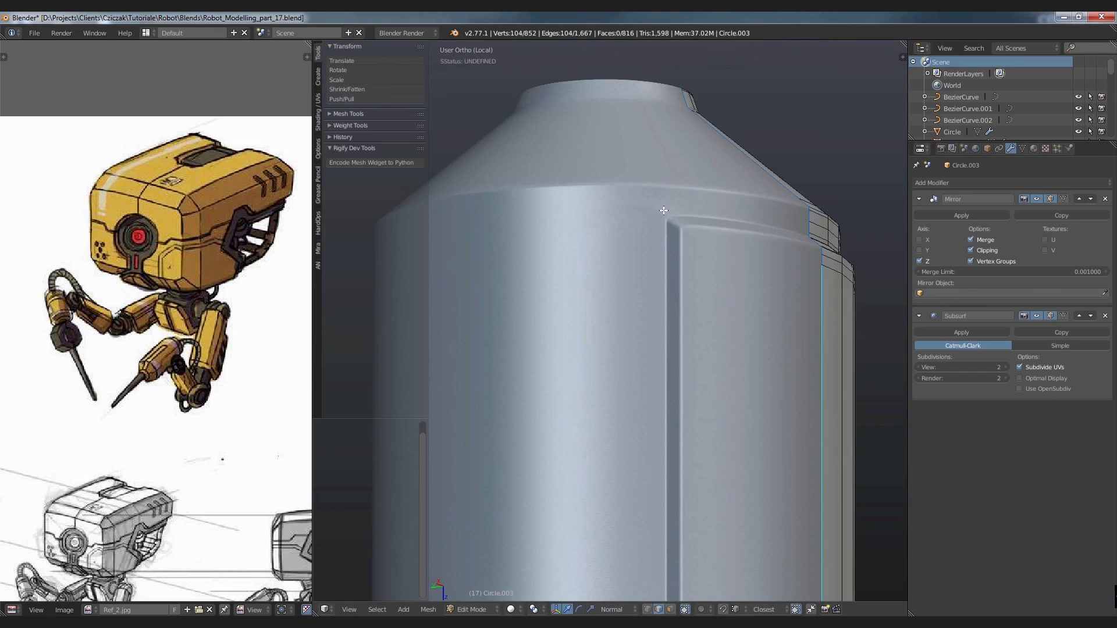
{"action": "scroll", "coordinate": [745, 281], "scroll_direction": "up", "scroll_amount": 2}
{"action": "middle_click_drag", "start_coordinate": [626, 283], "coordinate": [618, 207]}
{"action": "scroll", "coordinate": [618, 208], "scroll_direction": "up", "scroll_amount": 2}
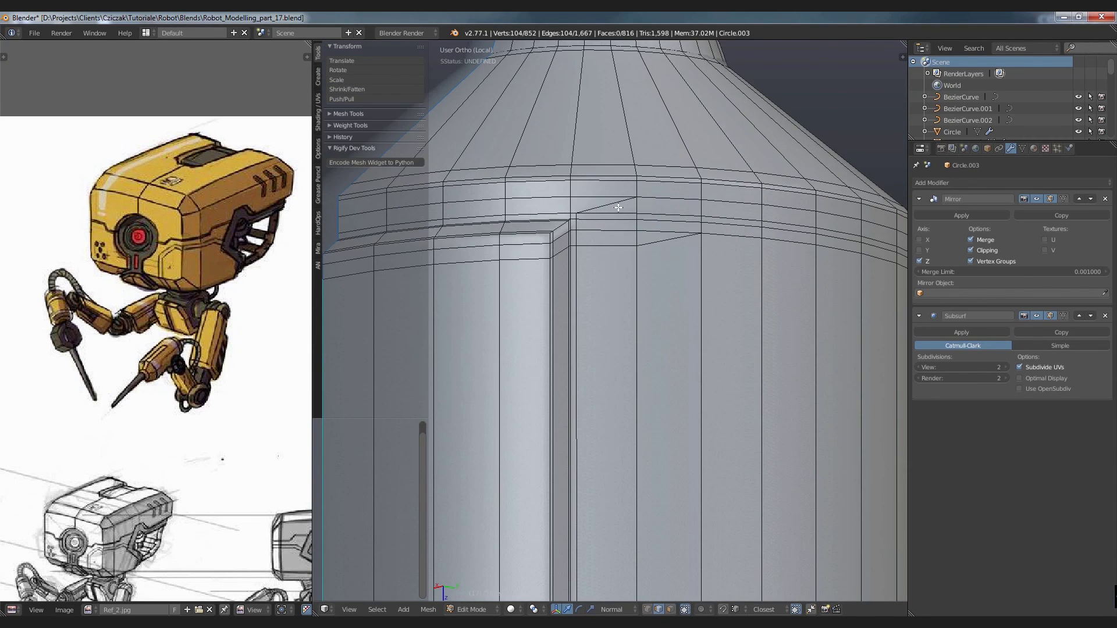
{"action": "key", "text": "Tab"}
{"action": "key", "text": "Tab"}
{"action": "scroll", "coordinate": [632, 219], "scroll_direction": "down", "scroll_amount": 1}
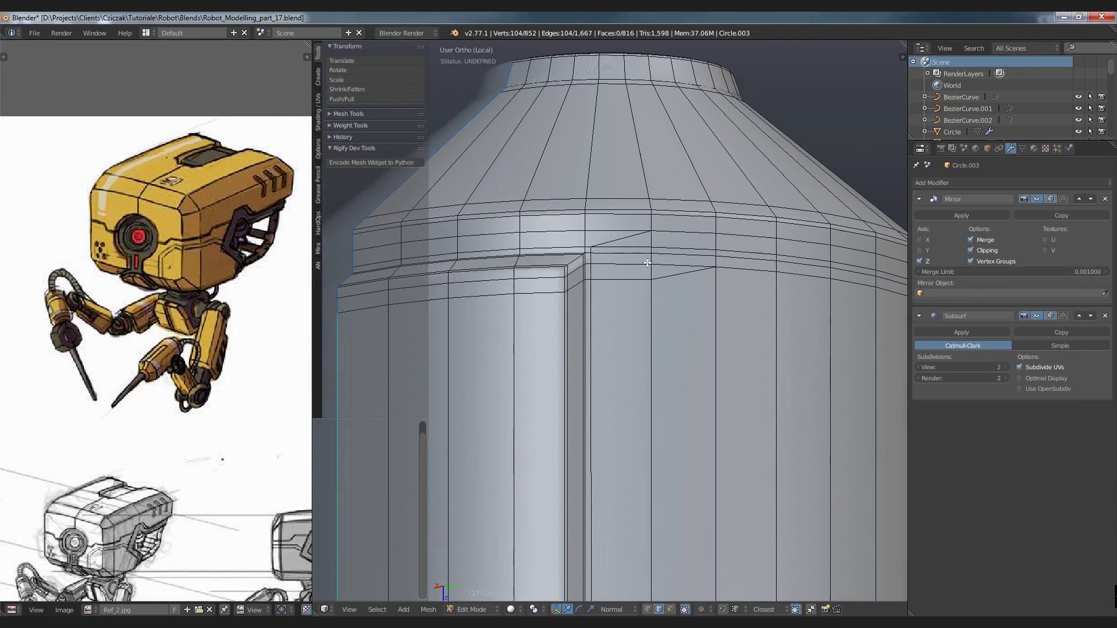
{"action": "scroll", "coordinate": [603, 263], "scroll_direction": "down", "scroll_amount": 1}
Step: Inspect the panel's top corner and switch to vertex select with nothing selected
{"action": "left_click", "coordinate": [602, 264]}
{"action": "middle_click_drag", "start_coordinate": [602, 263], "coordinate": [613, 270]}
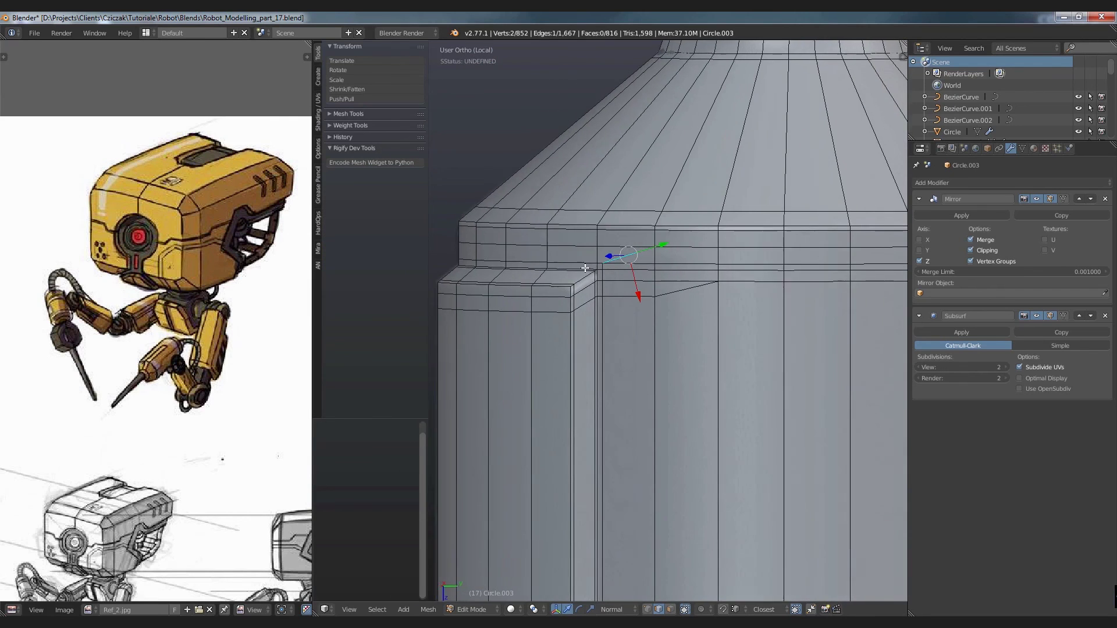
{"action": "scroll", "coordinate": [609, 266], "scroll_direction": "up", "scroll_amount": 4}
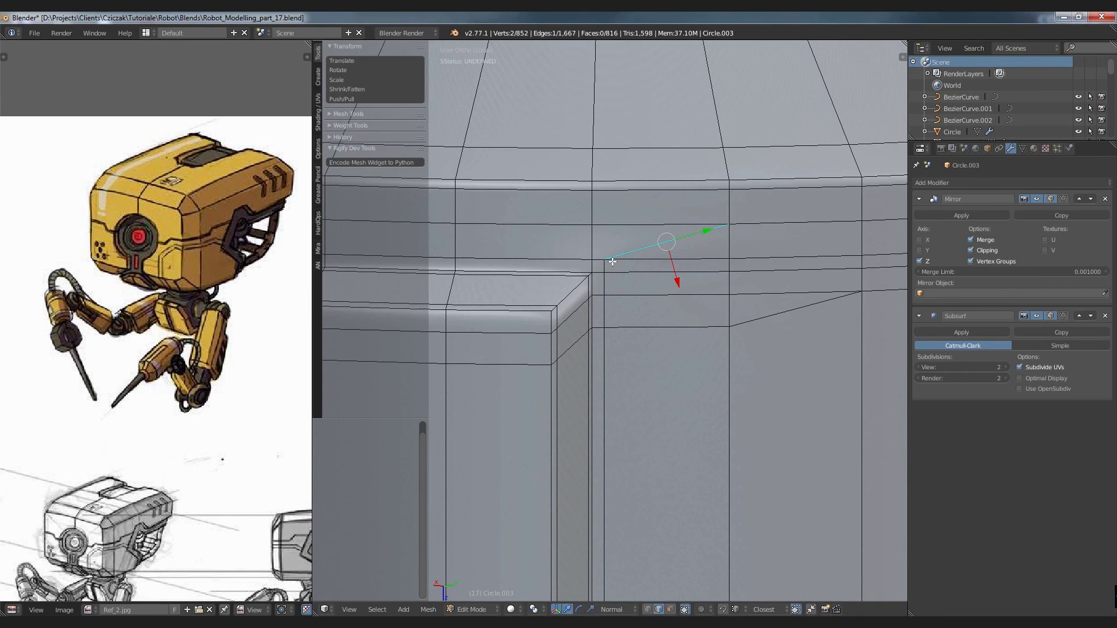
{"action": "key", "text": "1"}
{"action": "key", "text": "a"}
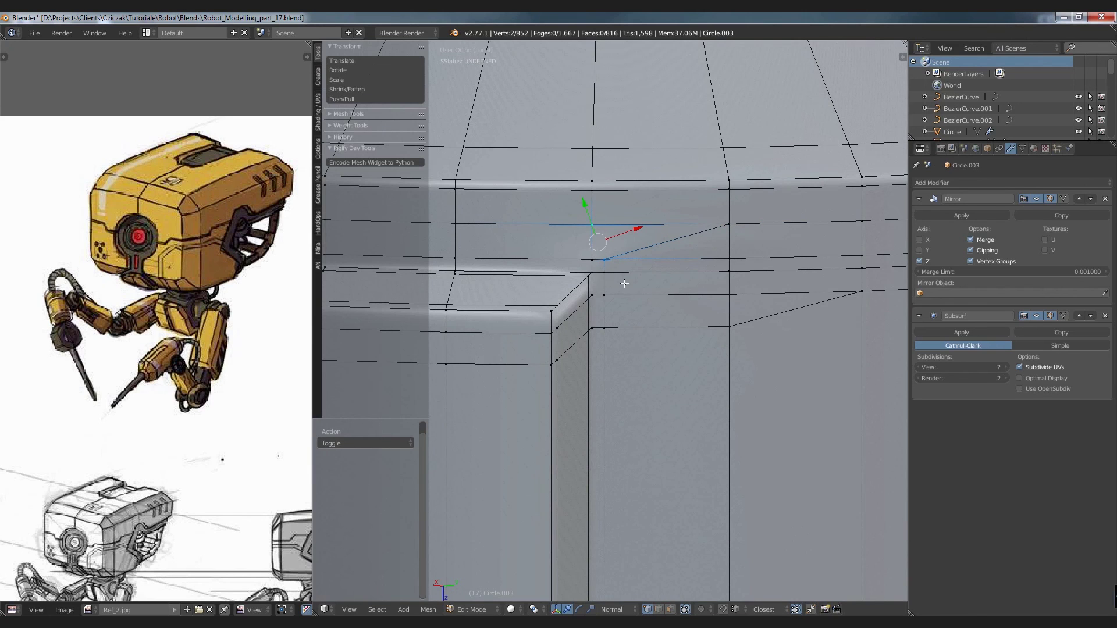
{"action": "key", "text": "Tab"}
{"action": "scroll", "coordinate": [627, 282], "scroll_direction": "down", "scroll_amount": 4}
{"action": "key", "text": "Tab"}
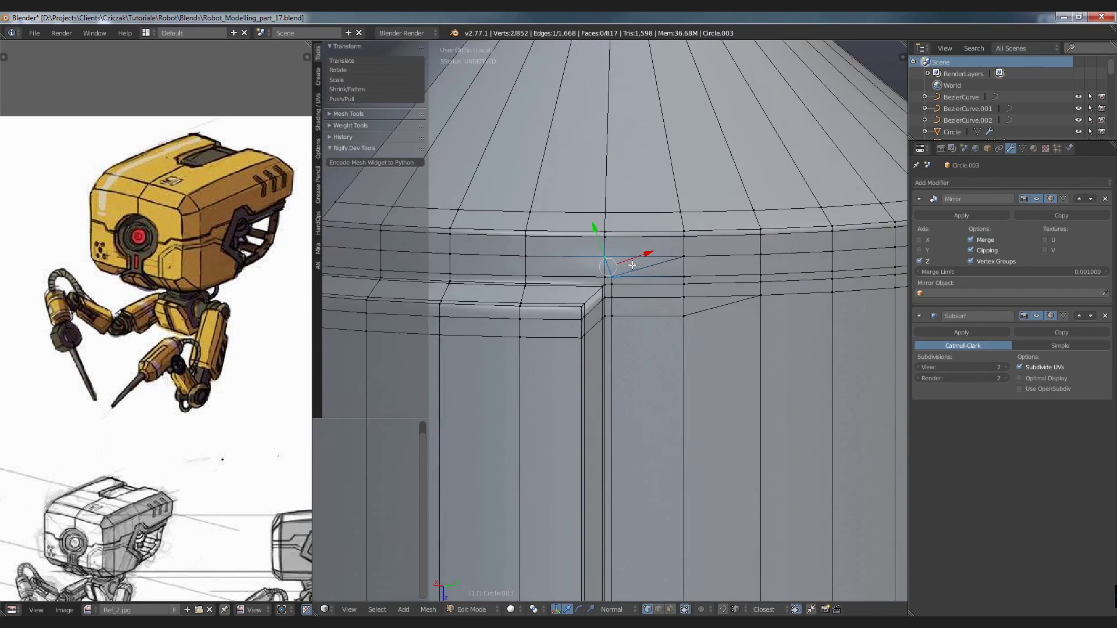
Step: Dissolve the unwanted edge at the panel's top corner
{"action": "right_click", "coordinate": [694, 254]}
{"action": "right_click", "coordinate": [607, 280], "text": "shift"}
{"action": "key", "text": "x"}
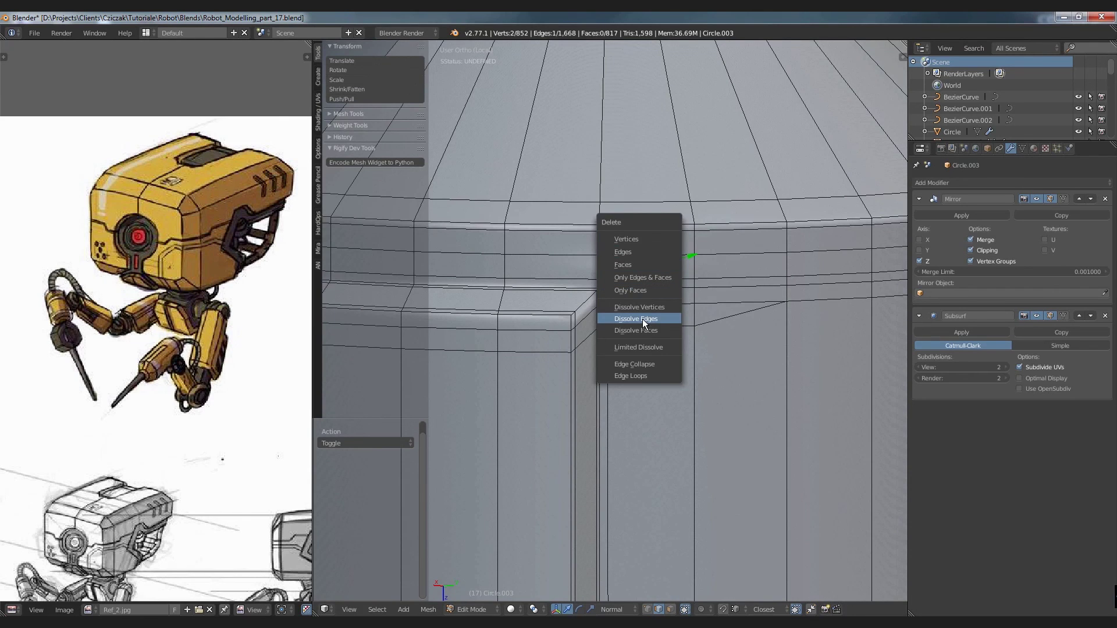
{"action": "left_click", "coordinate": [642, 318]}
{"action": "scroll", "coordinate": [639, 317], "scroll_direction": "down", "scroll_amount": 5}
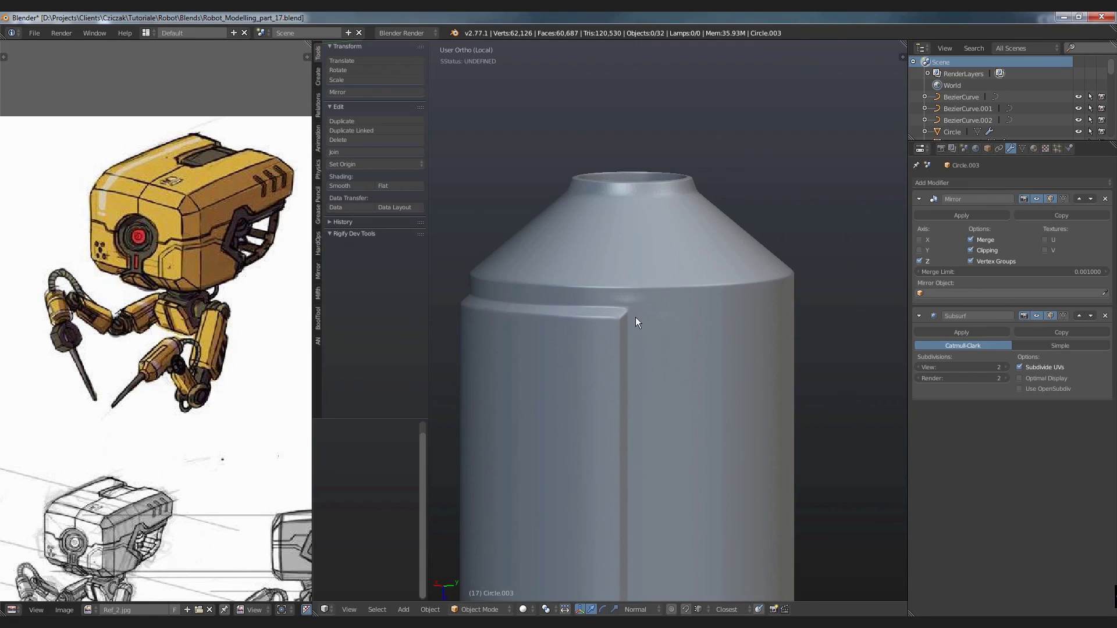
{"action": "scroll", "coordinate": [628, 315], "scroll_direction": "up", "scroll_amount": 5}
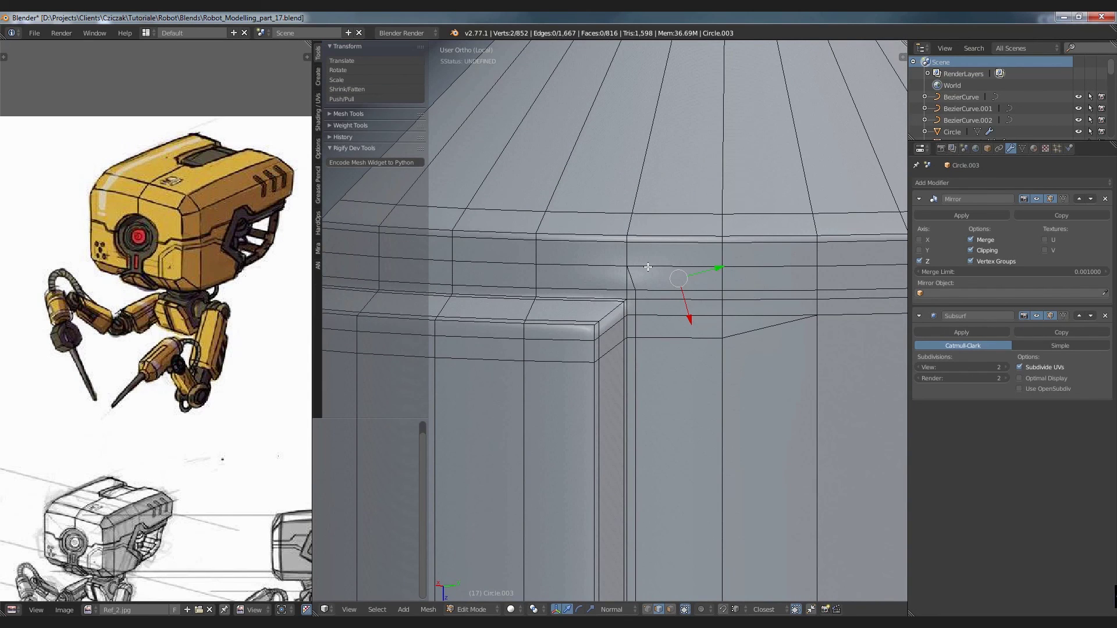
{"action": "scroll", "coordinate": [638, 296], "scroll_direction": "up", "scroll_amount": 5}
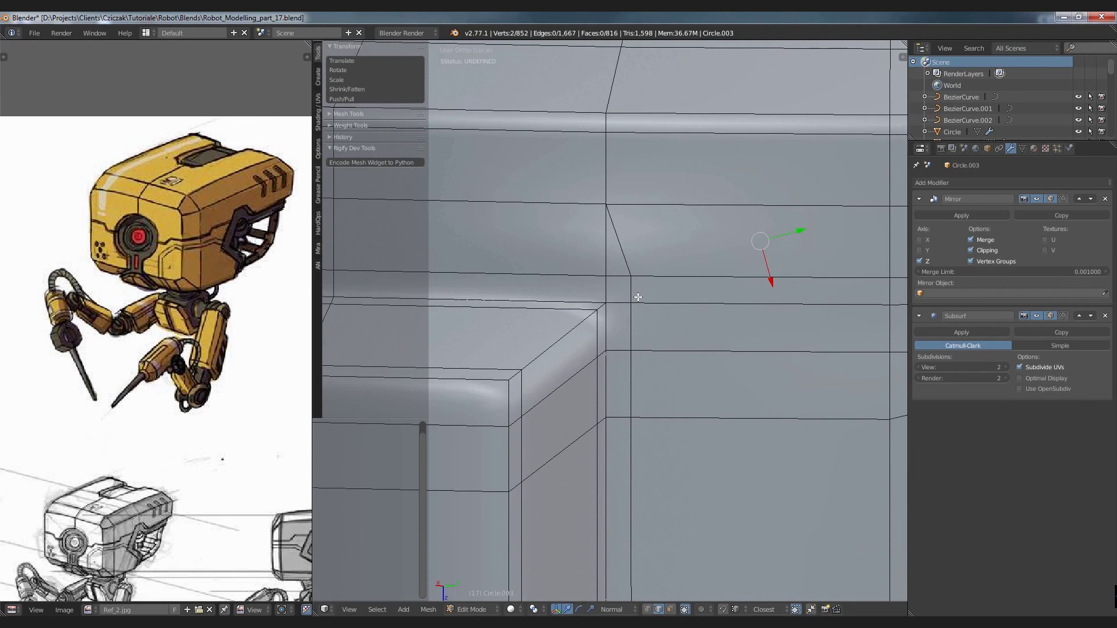
Step: Re-route the neighbouring corner edge diagonally and check the smoothed cylinder
{"action": "key", "text": "a"}
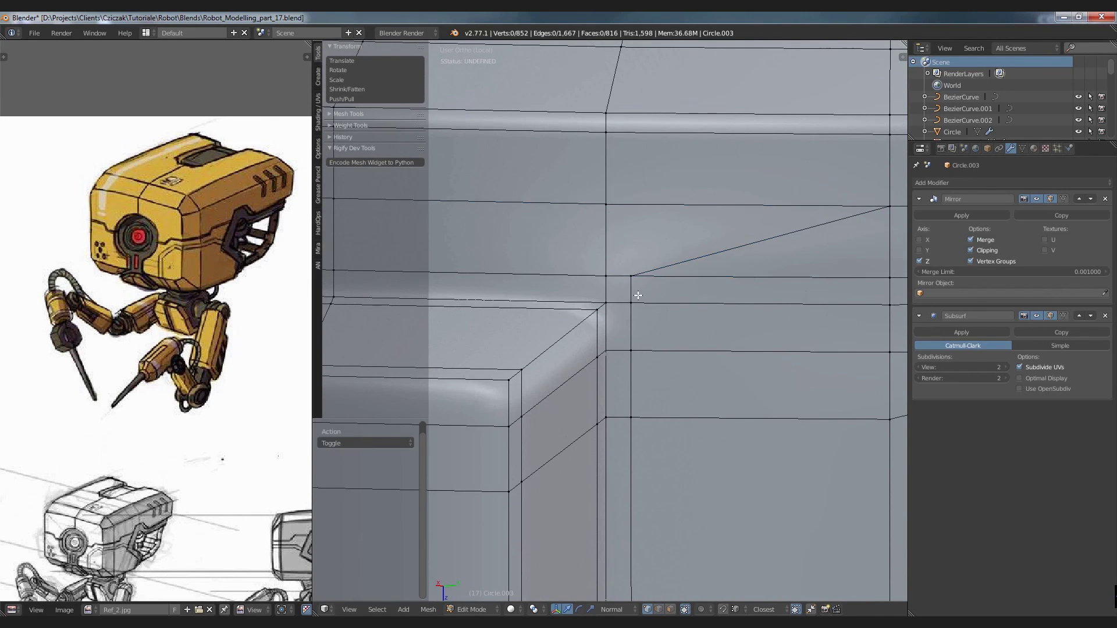
{"action": "key", "text": "Tab"}
{"action": "scroll", "coordinate": [637, 294], "scroll_direction": "down", "scroll_amount": 5}
{"action": "middle_click_drag", "start_coordinate": [665, 287], "coordinate": [703, 281]}
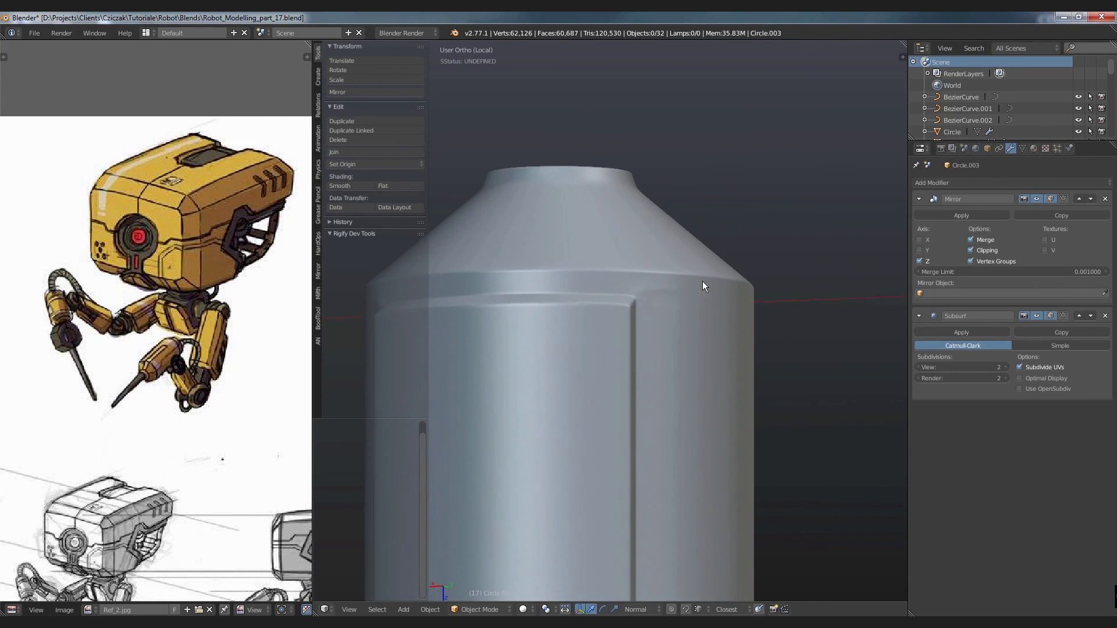
{"action": "scroll", "coordinate": [655, 302], "scroll_direction": "down", "scroll_amount": 6}
{"action": "mouse_move", "coordinate": [665, 364]}
{"action": "middle_mouse_down"}
{"action": "mouse_move", "coordinate": [720, 366]}
{"action": "mouse_move", "coordinate": [622, 361]}
{"action": "mouse_move", "coordinate": [710, 389]}
{"action": "mouse_move", "coordinate": [728, 407]}
{"action": "middle_mouse_up"}
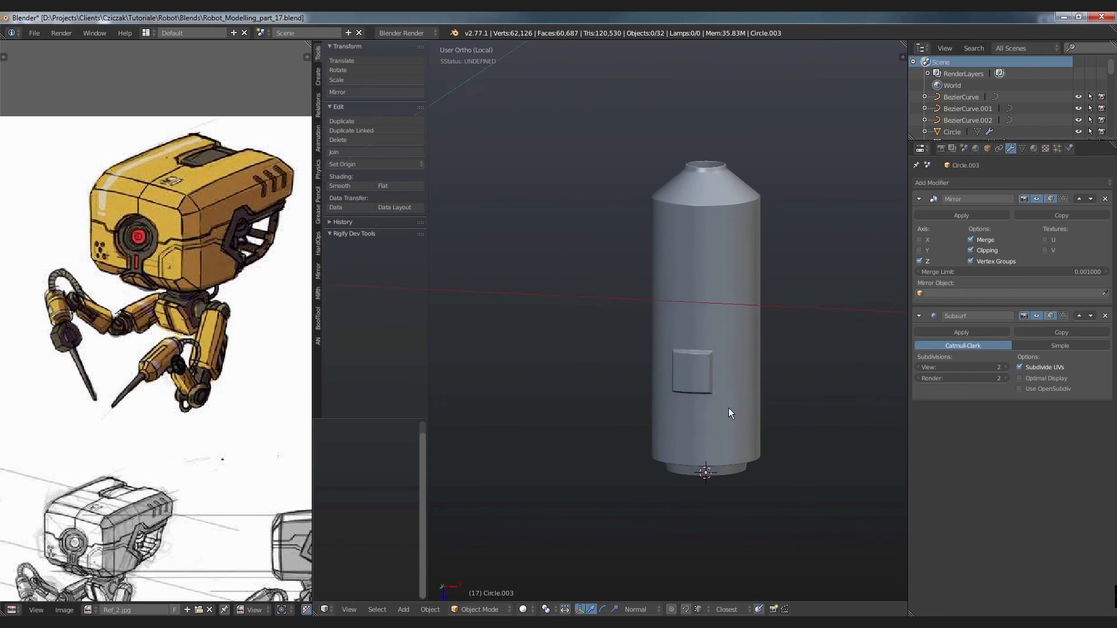
Step: Exit local view and apply the leg's Mirror modifier
{"action": "right_click", "coordinate": [717, 369]}
{"action": "key", "text": "KP_Divide"}
{"action": "key", "text": "a"}
{"action": "mouse_move", "coordinate": [739, 299]}
{"action": "middle_mouse_down"}
{"action": "mouse_move", "coordinate": [697, 309]}
{"action": "mouse_move", "coordinate": [664, 243]}
{"action": "middle_mouse_up"}
{"action": "key", "text": "a"}
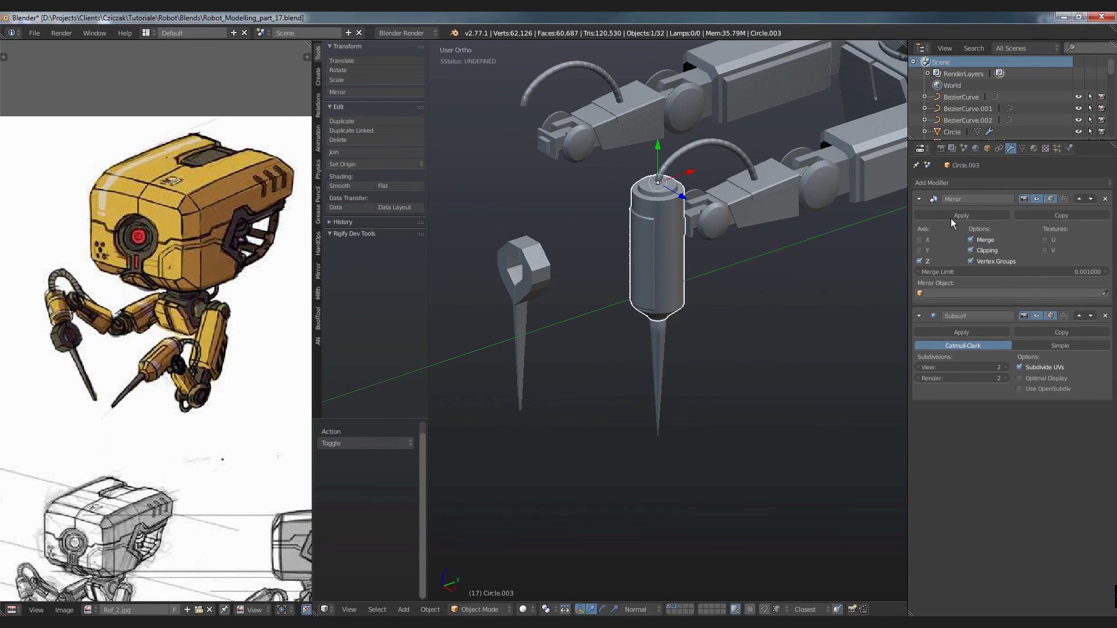
{"action": "left_click", "coordinate": [951, 213]}
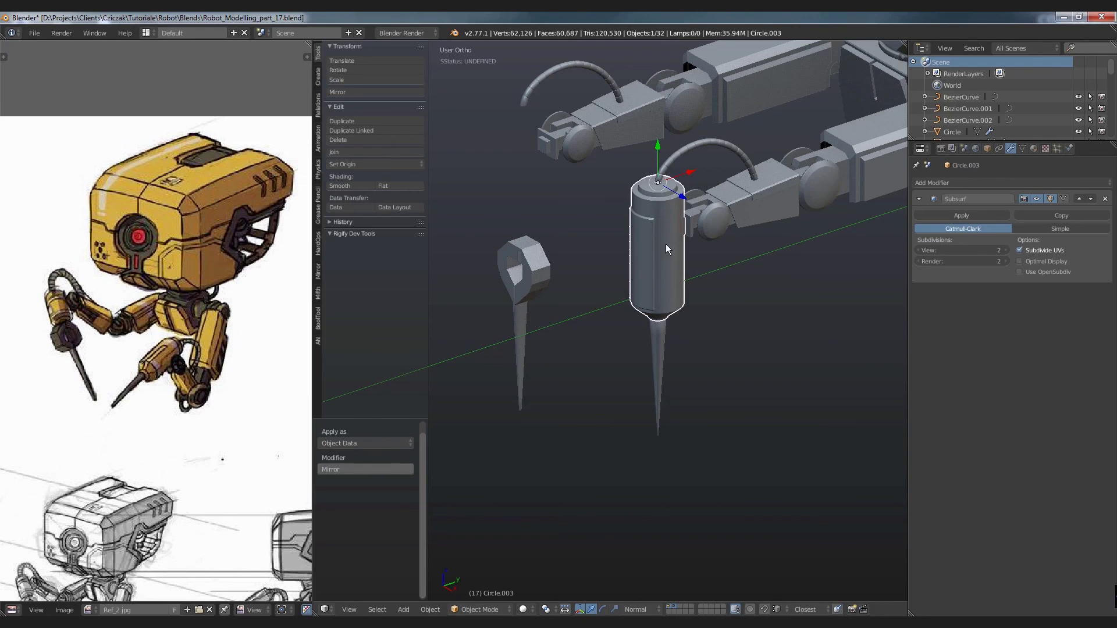
Step: Set the leg's origin to the 3D cursor at the body centre
{"action": "middle_click_drag", "start_coordinate": [650, 250], "coordinate": [944, 215]}
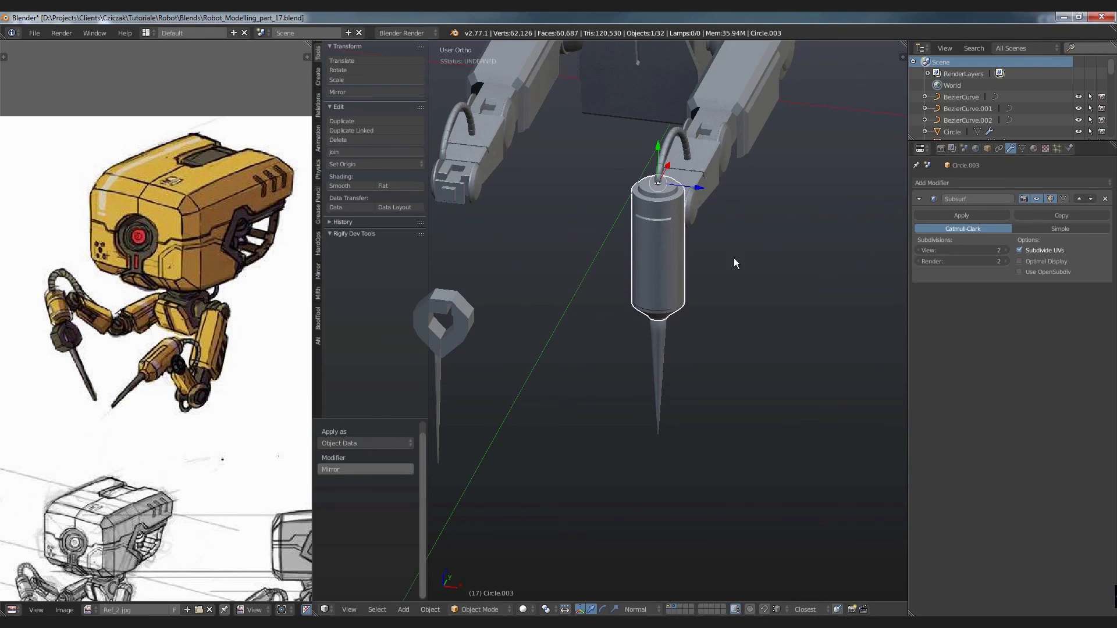
{"action": "scroll", "coordinate": [729, 260], "scroll_direction": "down", "scroll_amount": 3}
{"action": "middle_click_drag", "start_coordinate": [649, 326], "coordinate": [713, 306]}
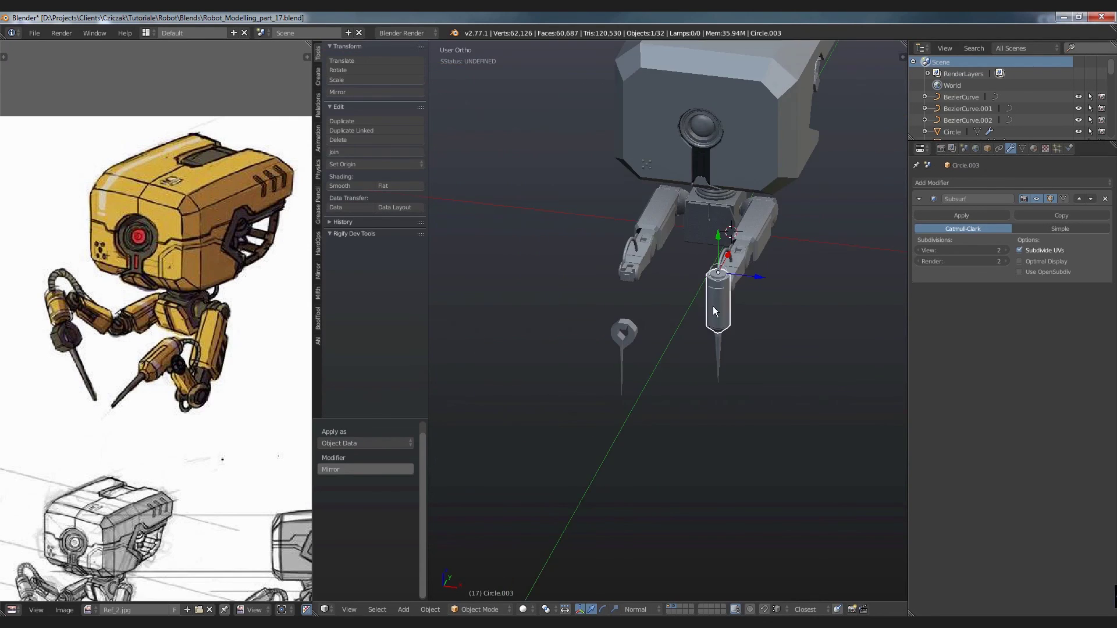
{"action": "left_click", "coordinate": [357, 164]}
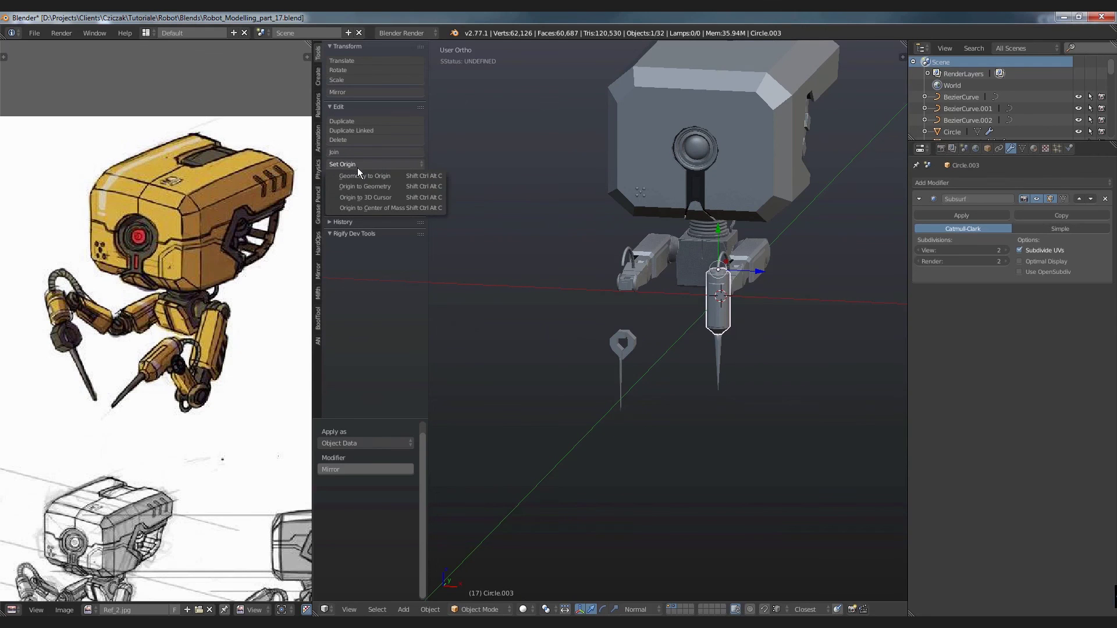
{"action": "left_click", "coordinate": [375, 200]}
Step: Add a Mirror modifier on Z instead of X to create the opposite leg
{"action": "middle_click_drag", "start_coordinate": [591, 245], "coordinate": [661, 280]}
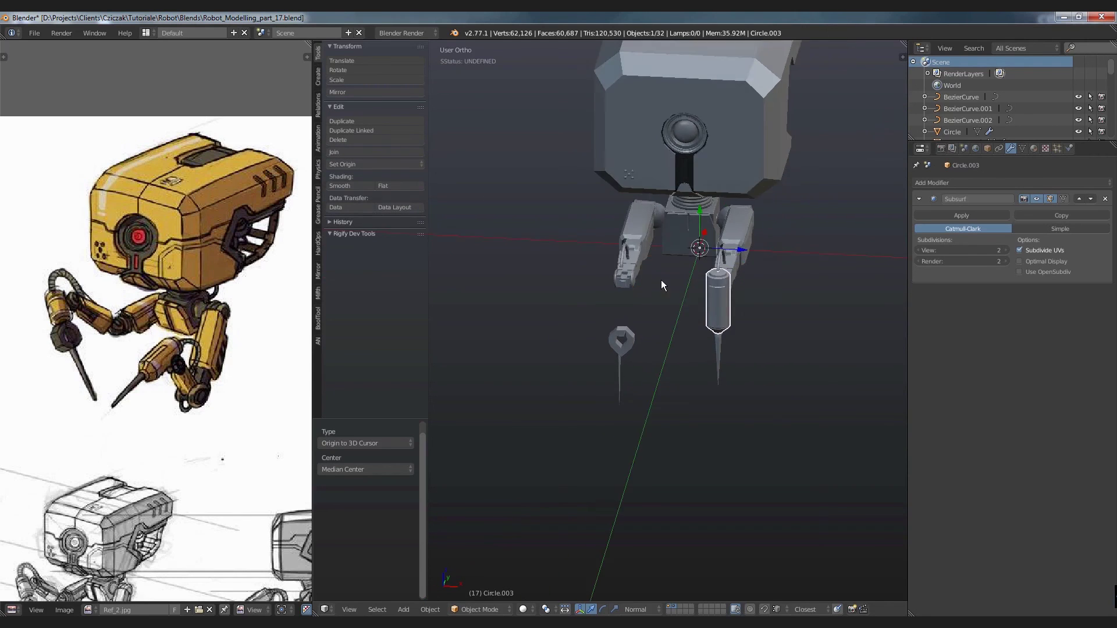
{"action": "left_click", "coordinate": [968, 185]}
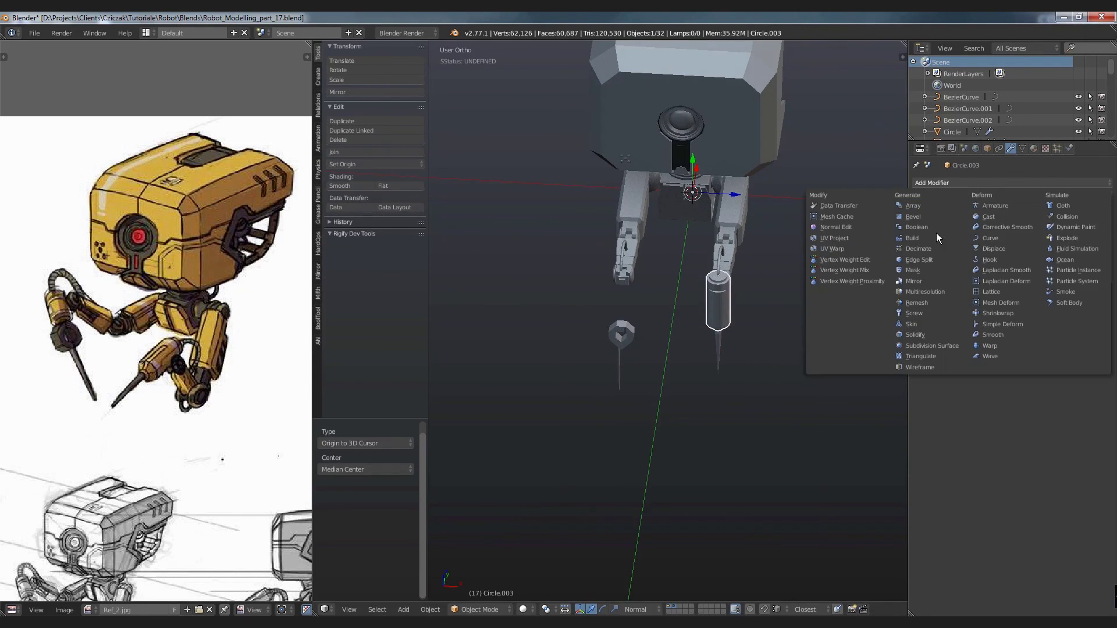
{"action": "left_click", "coordinate": [919, 281]}
{"action": "left_click", "coordinate": [919, 335]}
{"action": "left_click", "coordinate": [919, 356]}
{"action": "key", "text": "a"}
{"action": "mouse_move", "coordinate": [902, 331]}
{"action": "middle_mouse_down"}
{"action": "mouse_move", "coordinate": [675, 307]}
{"action": "mouse_move", "coordinate": [653, 276]}
{"action": "middle_mouse_up"}
Step: Inspect the robot arms and turn toward the eye, selecting an arm piece
{"action": "mouse_move", "coordinate": [738, 290]}
{"action": "middle_mouse_down"}
{"action": "mouse_move", "coordinate": [731, 274]}
{"action": "mouse_move", "coordinate": [768, 262]}
{"action": "middle_mouse_up"}
{"action": "scroll", "coordinate": [777, 259], "scroll_direction": "up", "scroll_amount": 5}
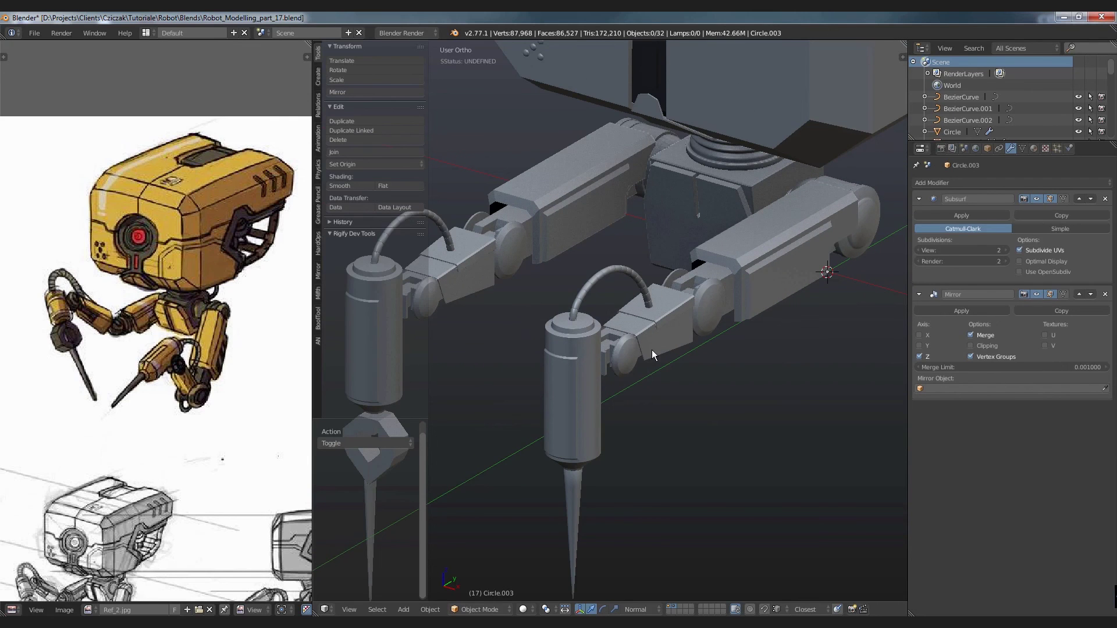
{"action": "right_click", "coordinate": [664, 292]}
{"action": "key", "text": "a"}
{"action": "scroll", "coordinate": [664, 289], "scroll_direction": "down", "scroll_amount": 6}
{"action": "scroll", "coordinate": [667, 320], "scroll_direction": "up", "scroll_amount": 3}
{"action": "mouse_move", "coordinate": [667, 320]}
{"action": "middle_mouse_down"}
{"action": "mouse_move", "coordinate": [671, 288]}
{"action": "mouse_move", "coordinate": [644, 340]}
{"action": "middle_mouse_up"}
{"action": "scroll", "coordinate": [671, 291], "scroll_direction": "up", "scroll_amount": 4}
Step: Select the eye ring, then reselect the leg and view both legs under the body
{"action": "right_click", "coordinate": [661, 255]}
{"action": "scroll", "coordinate": [660, 255], "scroll_direction": "up", "scroll_amount": 3}
{"action": "scroll", "coordinate": [689, 281], "scroll_direction": "up", "scroll_amount": 3}
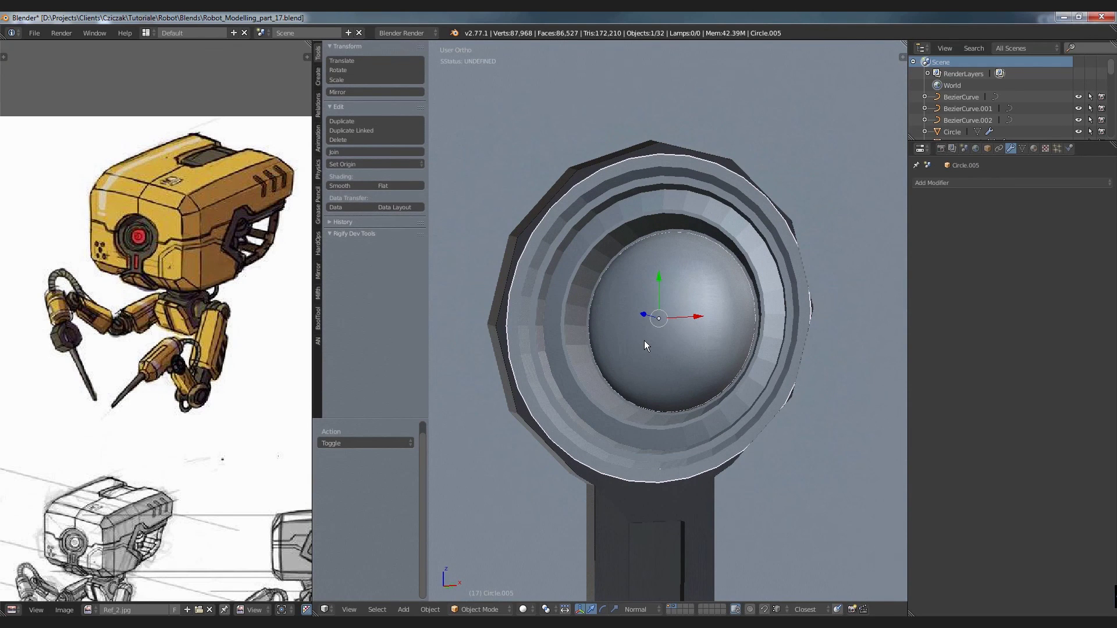
{"action": "scroll", "coordinate": [644, 340], "scroll_direction": "down", "scroll_amount": 4}
{"action": "scroll", "coordinate": [656, 346], "scroll_direction": "down", "scroll_amount": 4}
{"action": "mouse_move", "coordinate": [668, 408]}
{"action": "middle_mouse_down"}
{"action": "mouse_move", "coordinate": [652, 386]}
{"action": "mouse_move", "coordinate": [682, 403]}
{"action": "mouse_move", "coordinate": [689, 389]}
{"action": "middle_mouse_up"}
{"action": "key", "text": "a"}
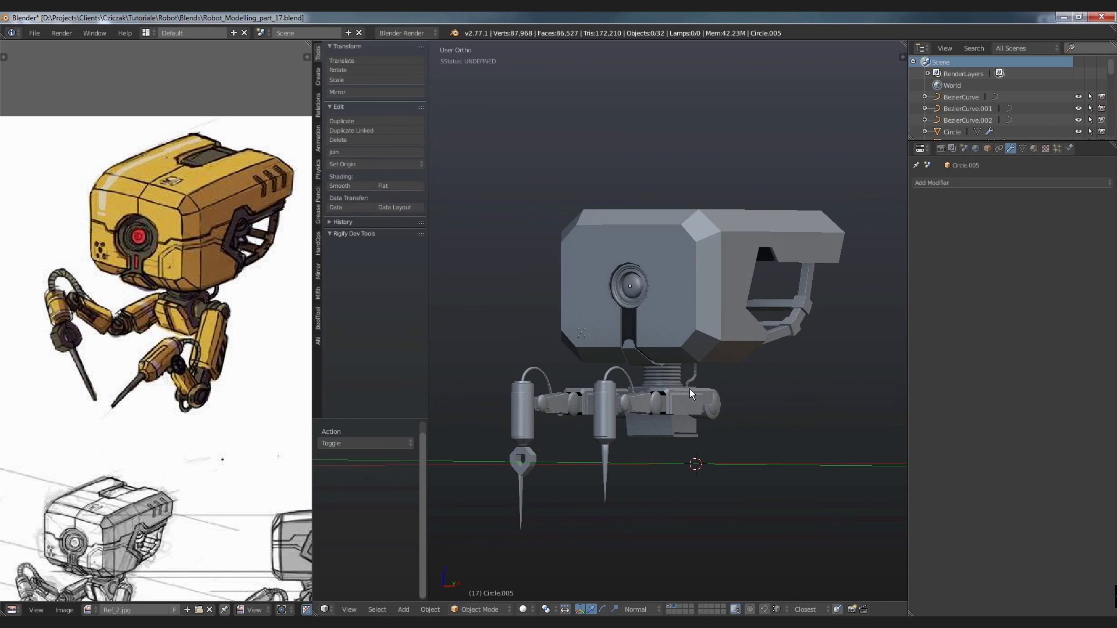
{"action": "mouse_move", "coordinate": [734, 472]}
{"action": "middle_mouse_down"}
{"action": "mouse_move", "coordinate": [658, 443]}
{"action": "mouse_move", "coordinate": [647, 393]}
{"action": "mouse_move", "coordinate": [710, 434]}
{"action": "mouse_move", "coordinate": [732, 482]}
{"action": "middle_mouse_up"}
{"action": "scroll", "coordinate": [628, 442], "scroll_direction": "up", "scroll_amount": 3}
{"action": "right_click", "coordinate": [595, 397]}
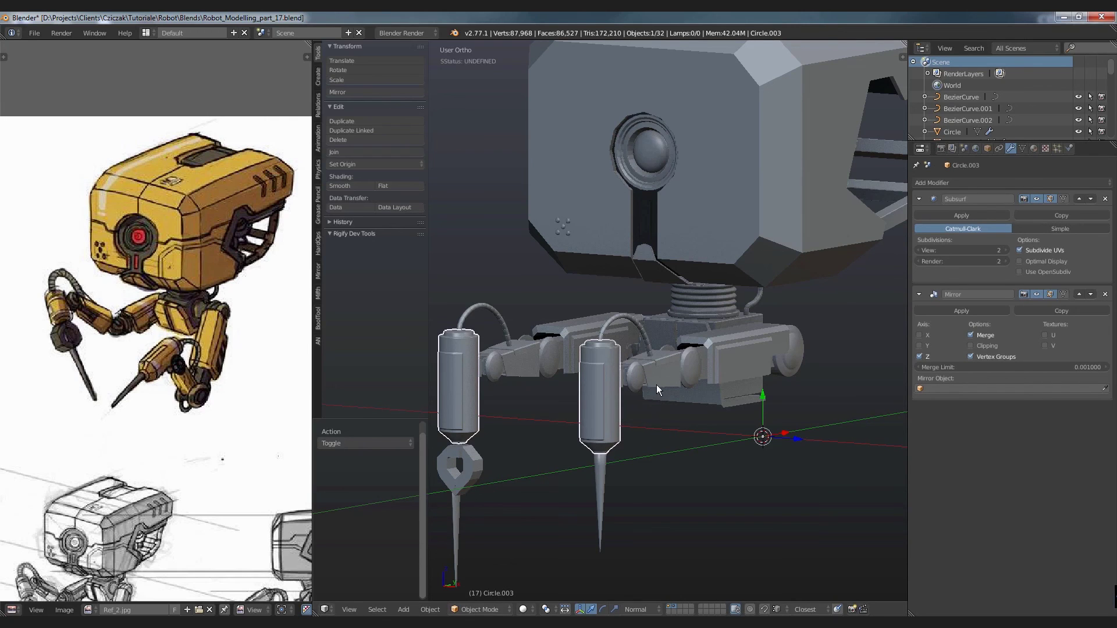
{"action": "middle_click_drag", "start_coordinate": [673, 316], "coordinate": [672, 319]}
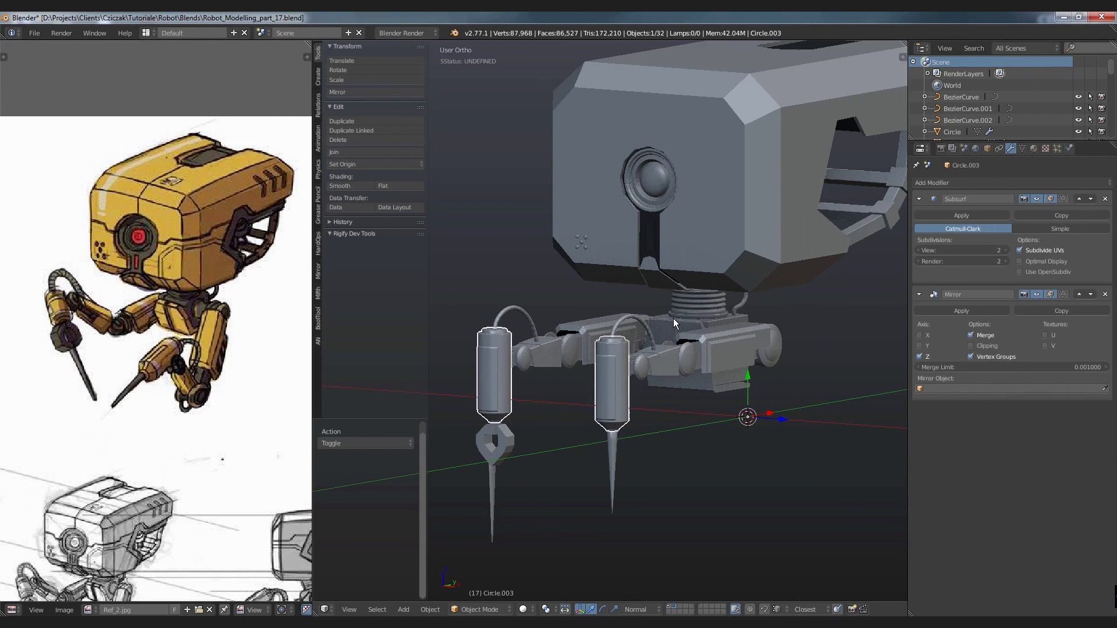